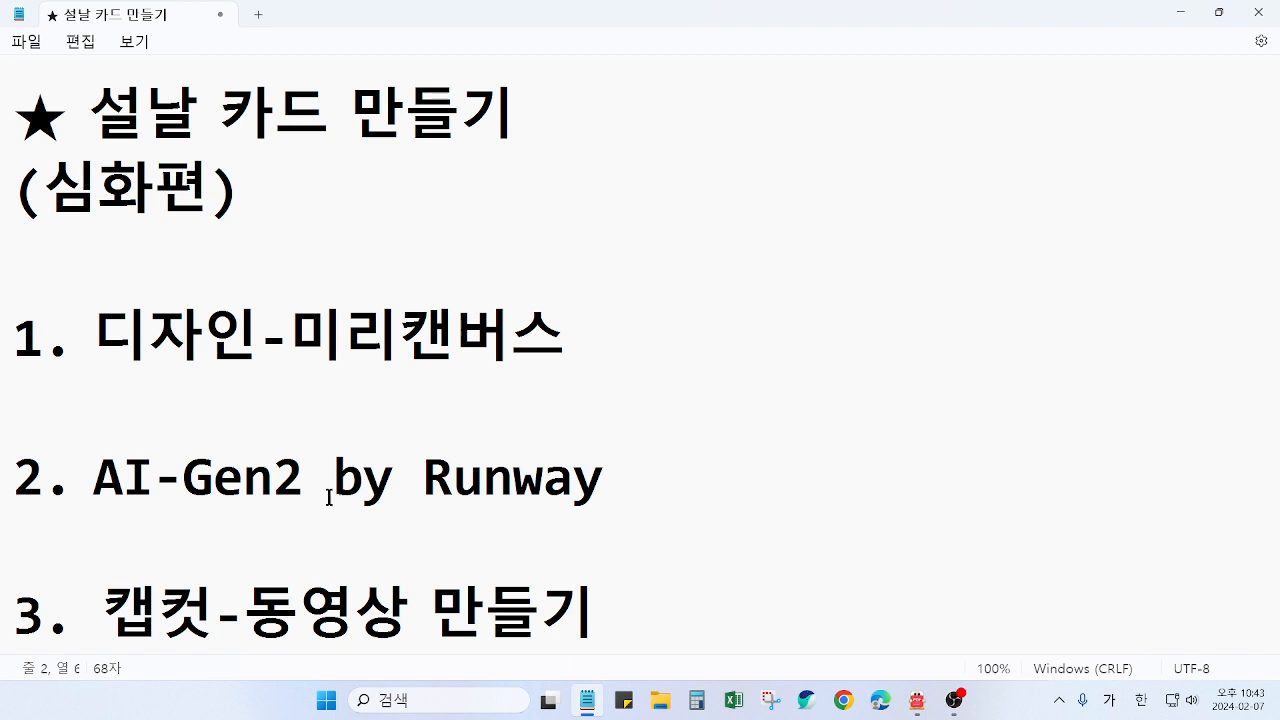
Review the three-part card outline in the notes: 디자인-미리캔버스, AI-Gen2 by Runway and 캡컷-동영상 만들기
{"action": "left_click_drag", "start_coordinate": [96, 484], "coordinate": [603, 490]}
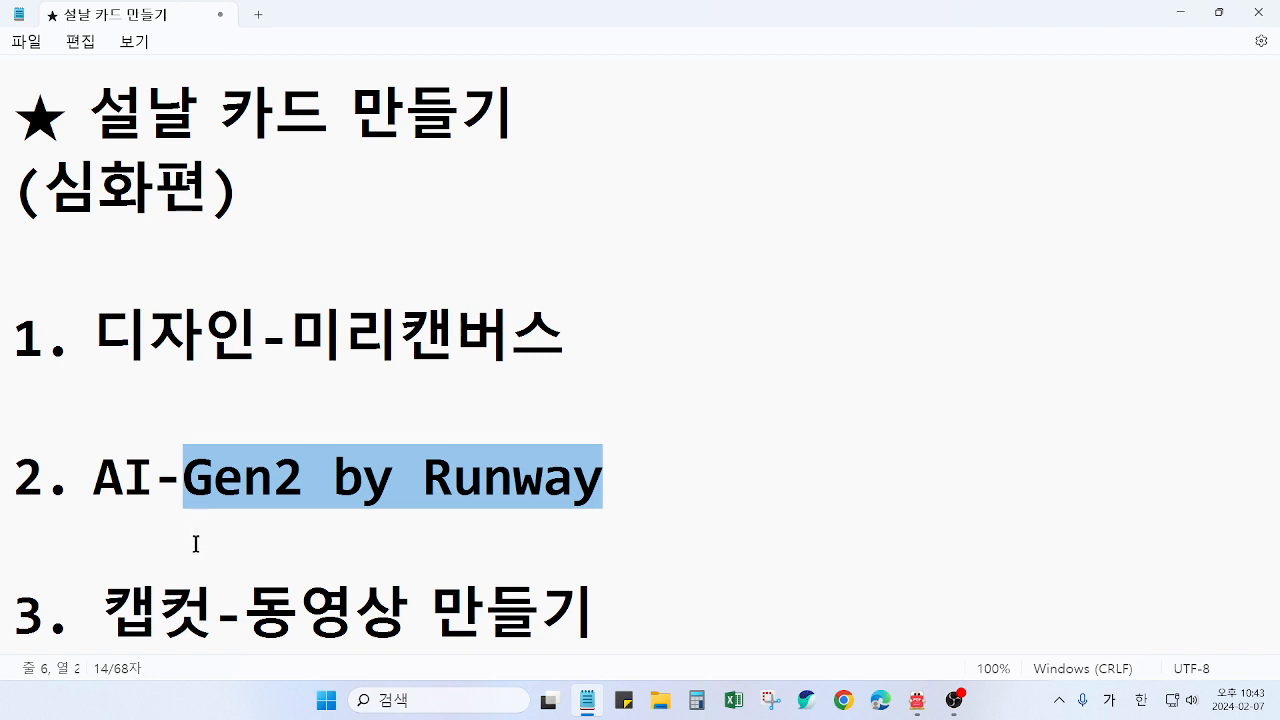
{"action": "left_click_drag", "start_coordinate": [104, 612], "coordinate": [205, 622]}
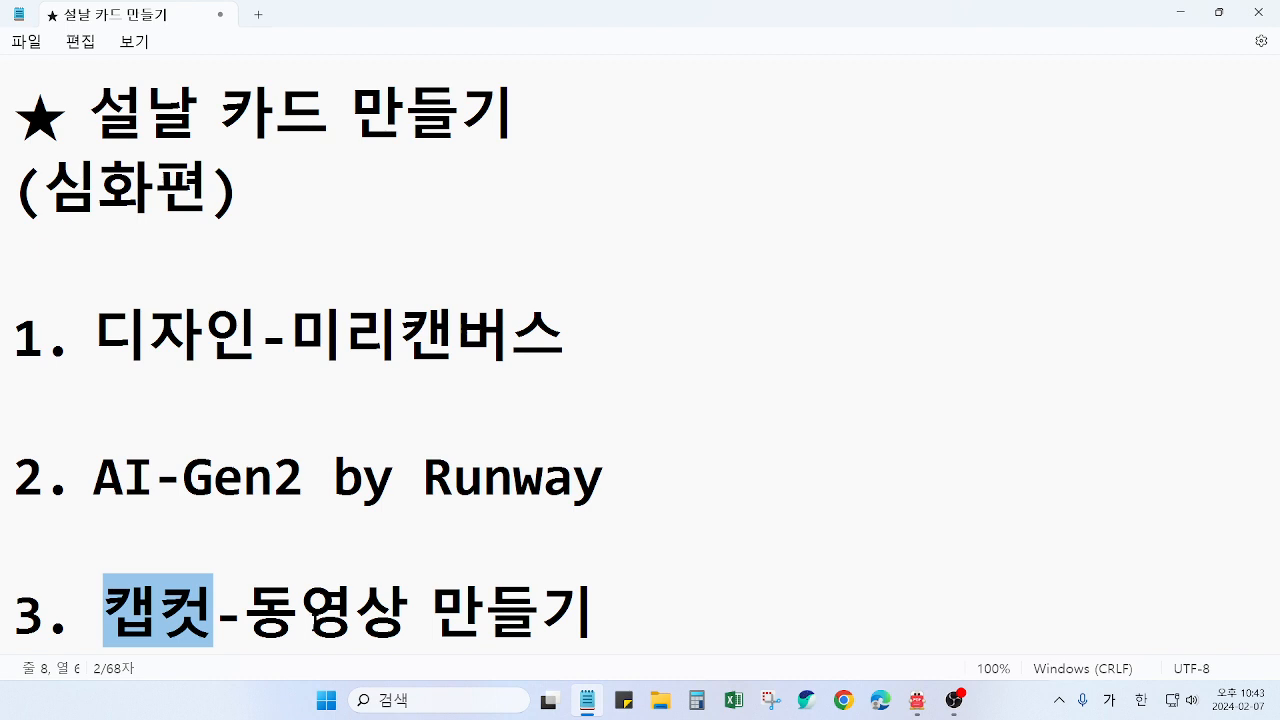
{"action": "left_click", "coordinate": [401, 494]}
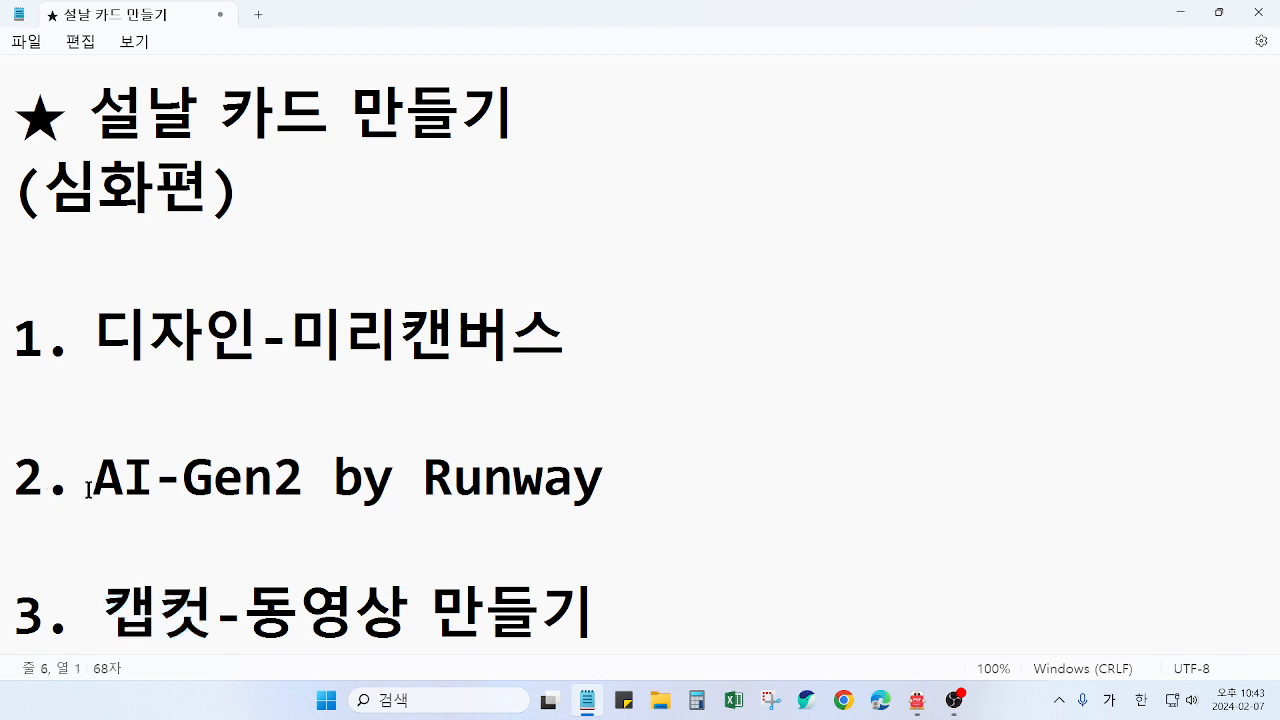
{"action": "left_click_drag", "start_coordinate": [93, 488], "coordinate": [603, 484]}
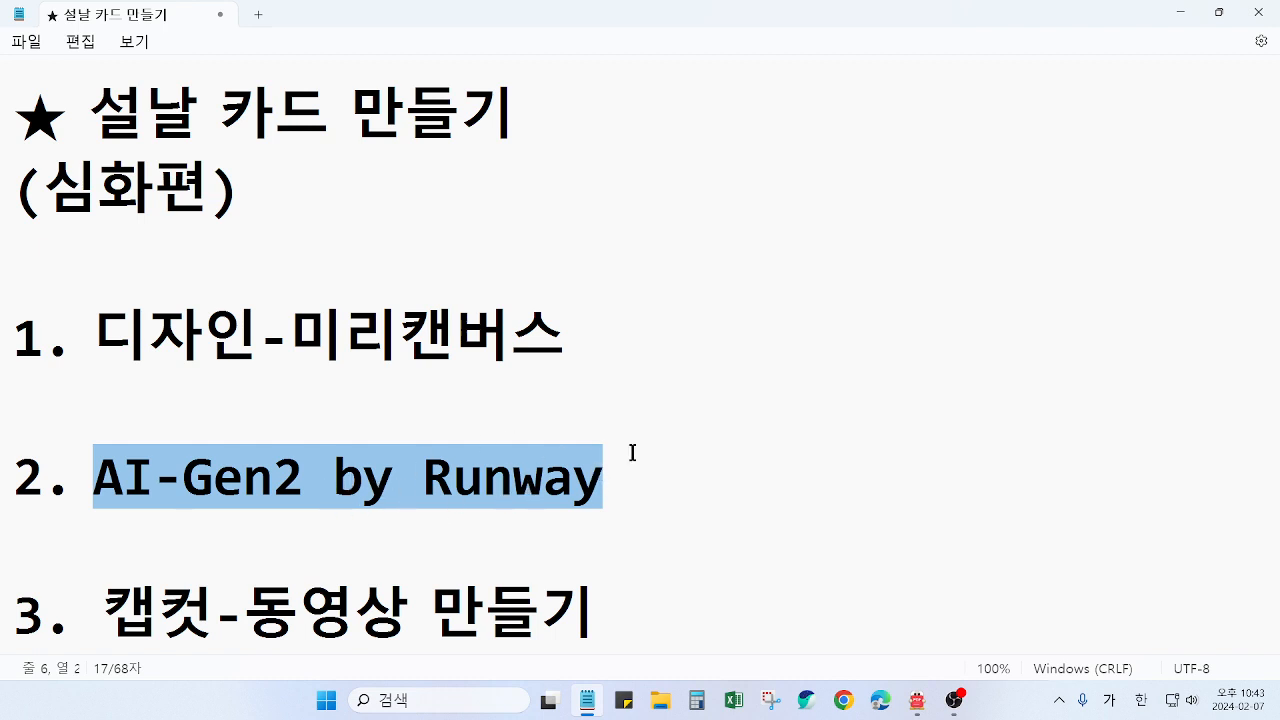
{"action": "left_click", "coordinate": [499, 337]}
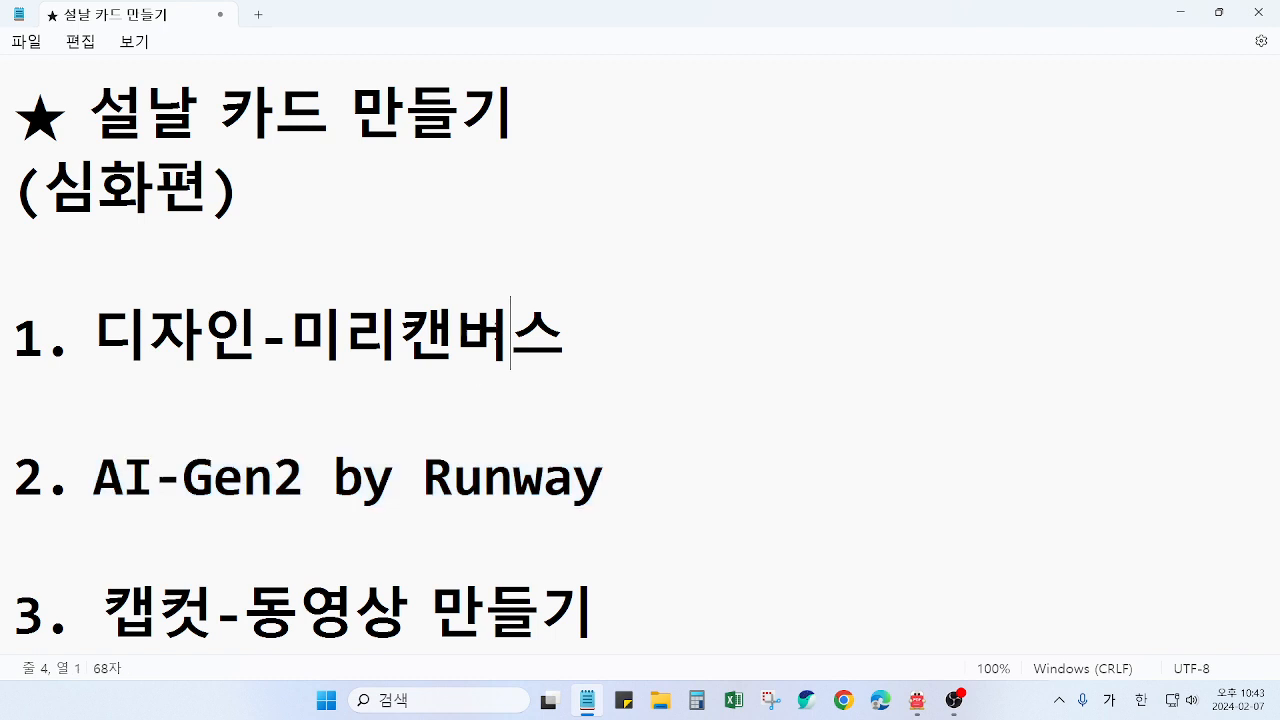
{"action": "left_click", "coordinate": [387, 619]}
{"action": "left_click_drag", "start_coordinate": [94, 478], "coordinate": [590, 490]}
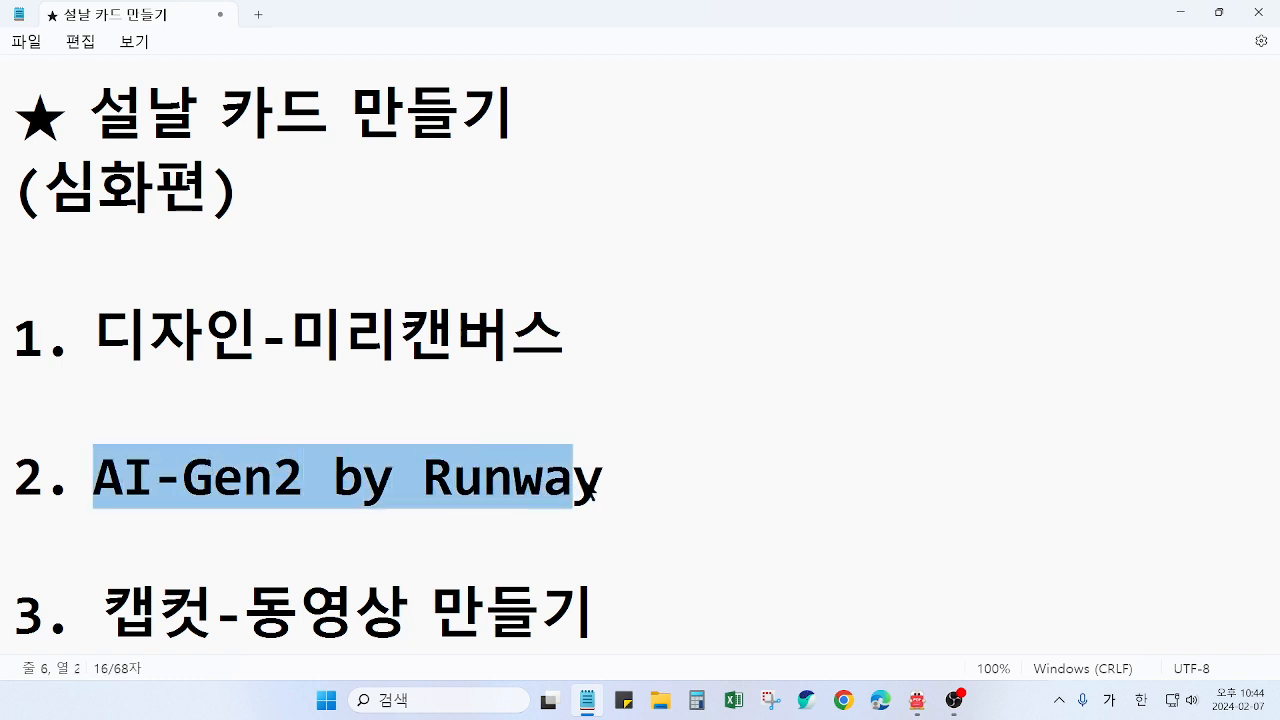
{"action": "left_click", "coordinate": [602, 490]}
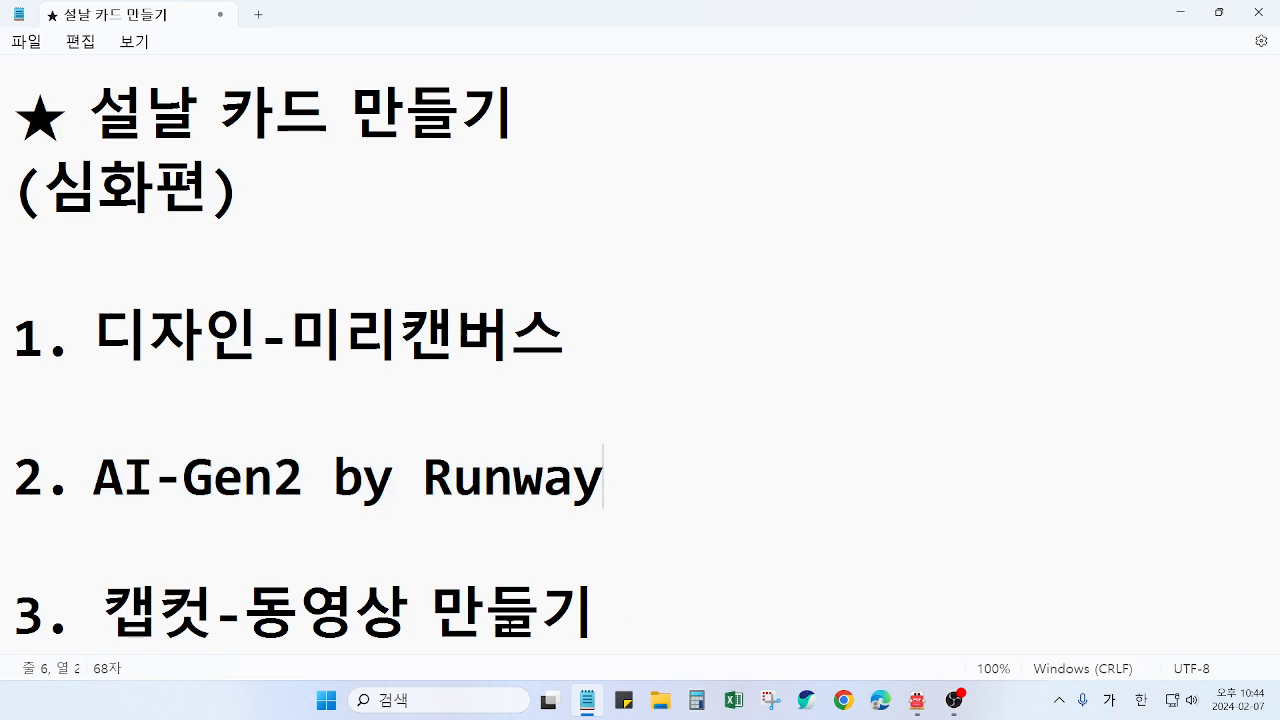
{"action": "left_click", "coordinate": [955, 706]}
{"action": "left_click", "coordinate": [955, 706]}
Put the notes away, switch to the web browser and search Naver for 미리캔버스
{"action": "left_click", "coordinate": [587, 700]}
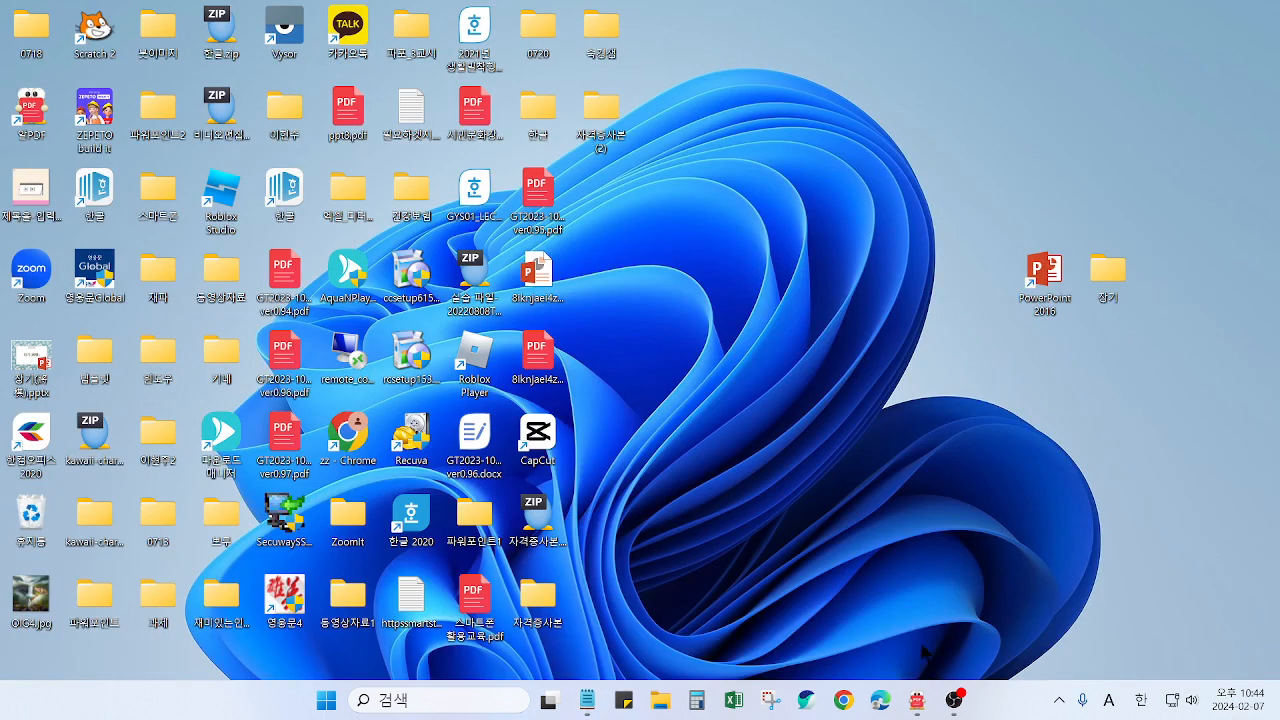
{"action": "left_click", "coordinate": [808, 702]}
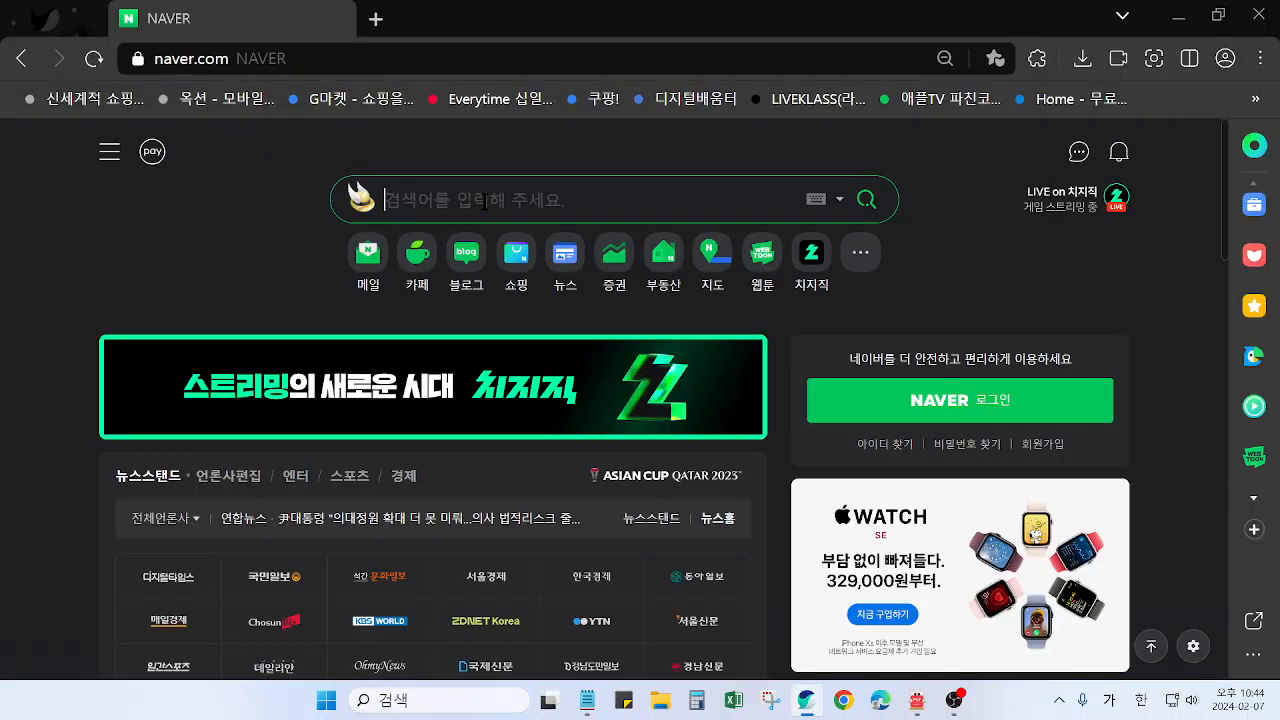
{"action": "type", "text": "미리"}
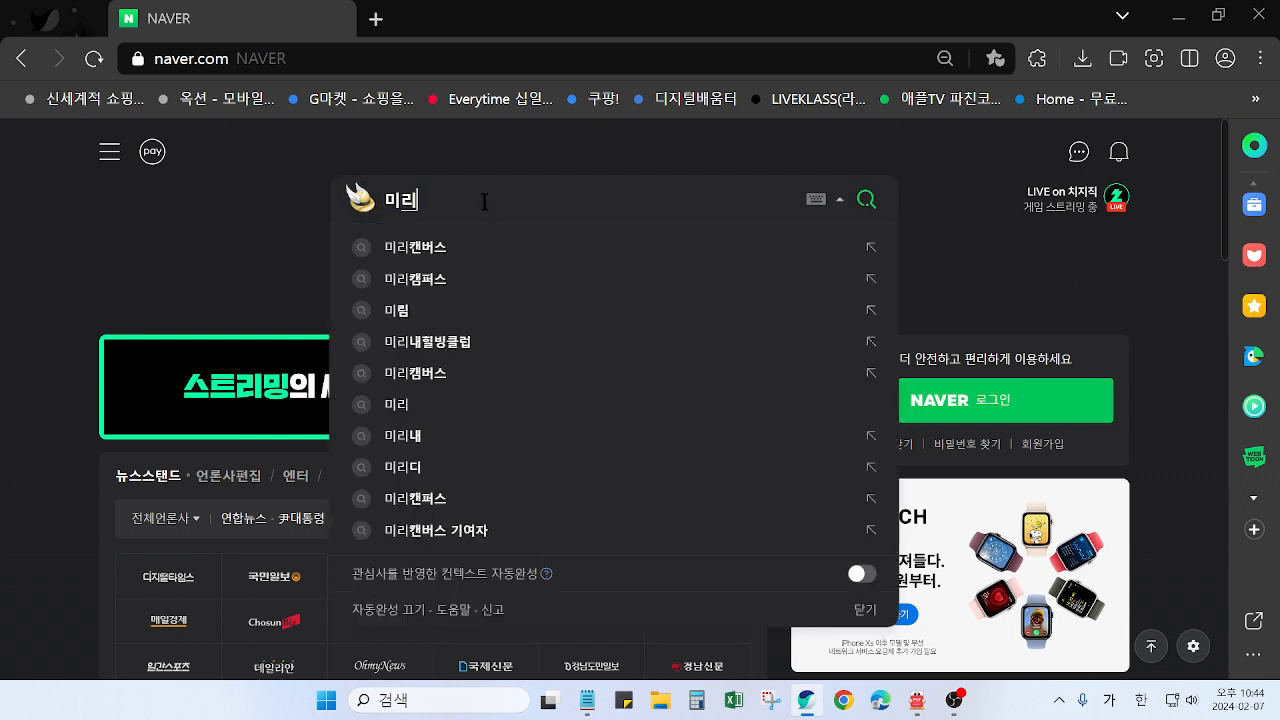
{"action": "type", "text": "캐ㄴ버스"}
{"action": "key", "text": "Return"}
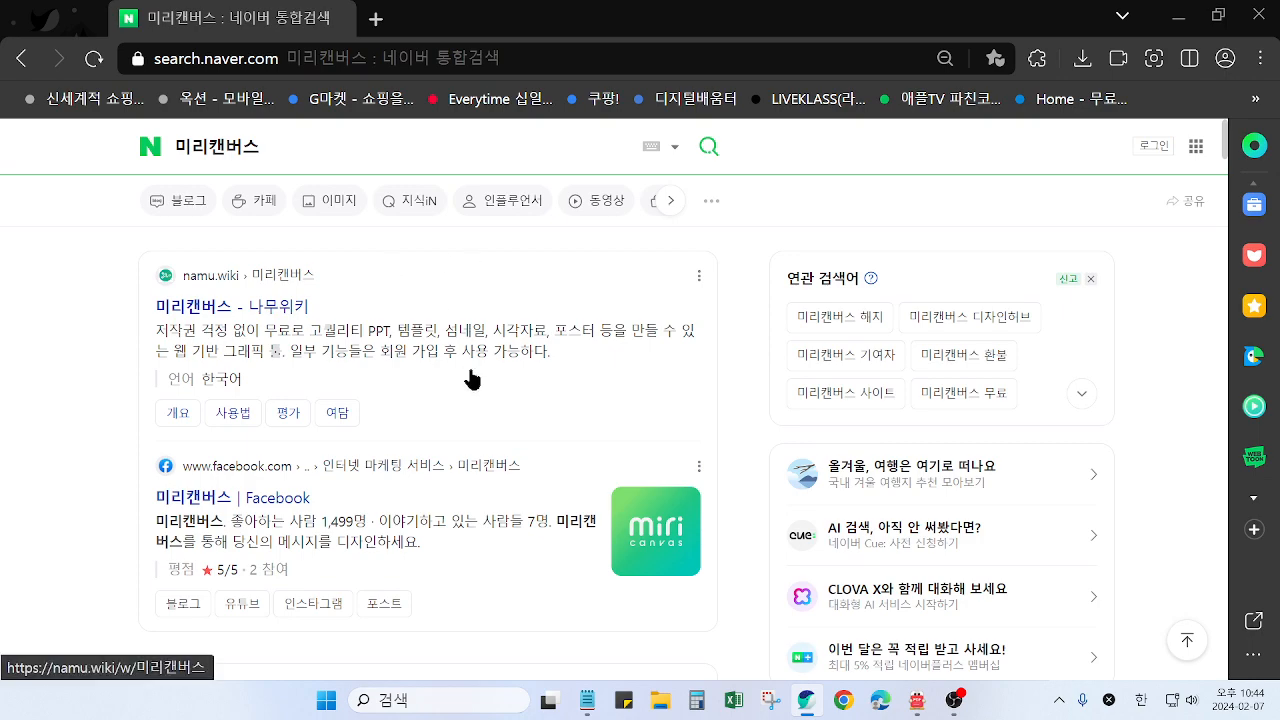
Open the MiriCanvas design platform site from the search results and start a new blank design
{"action": "scroll", "coordinate": [471, 378], "scroll_direction": "down", "scroll_amount": 6}
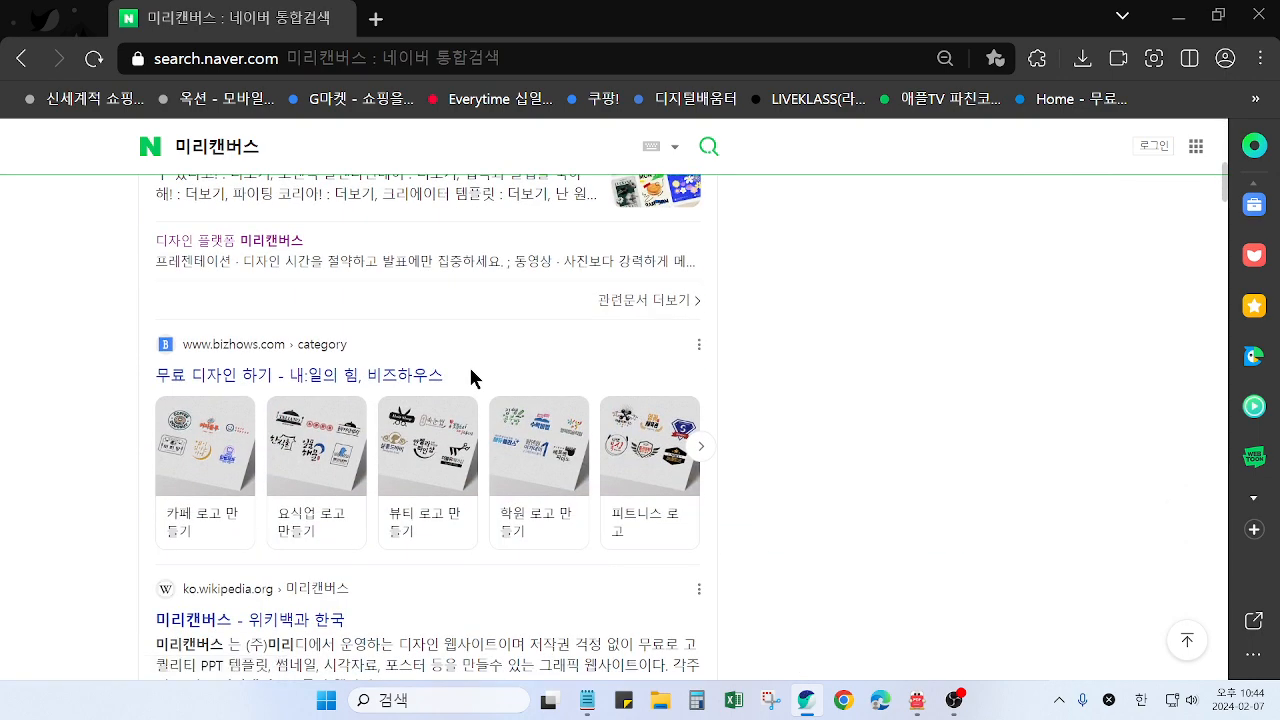
{"action": "scroll", "coordinate": [474, 374], "scroll_direction": "up", "scroll_amount": 2}
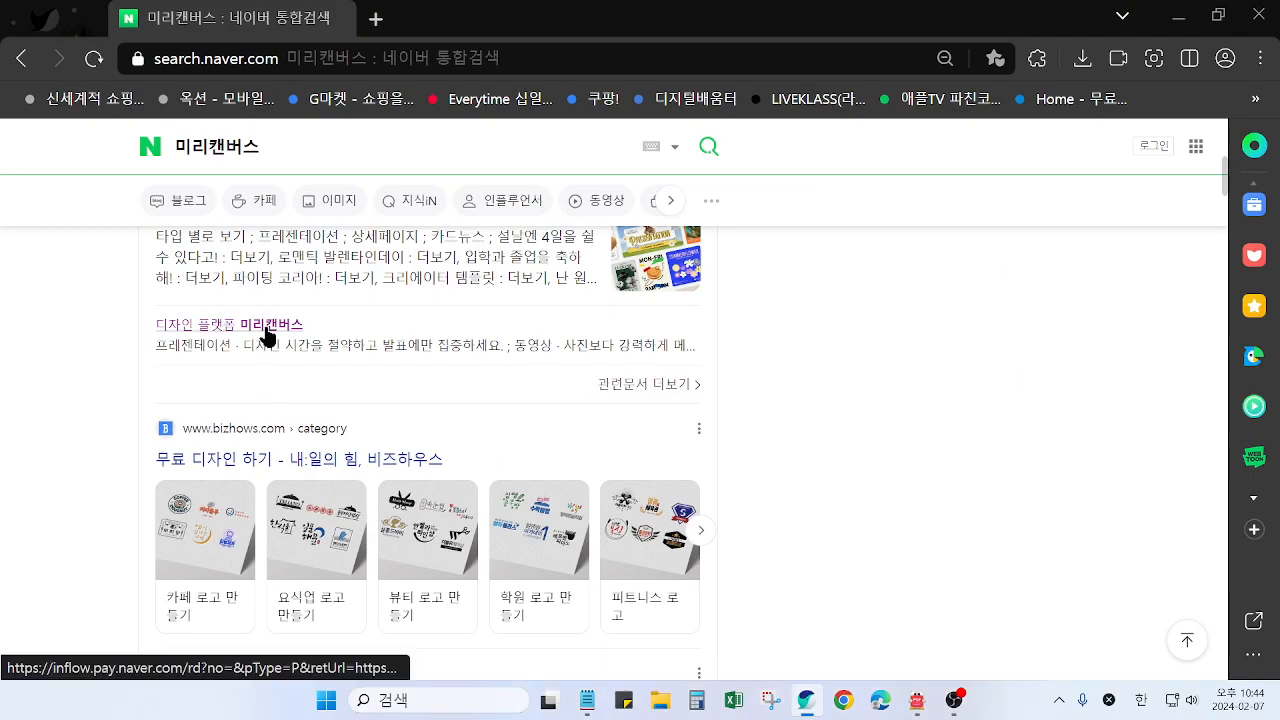
{"action": "left_click", "coordinate": [345, 268]}
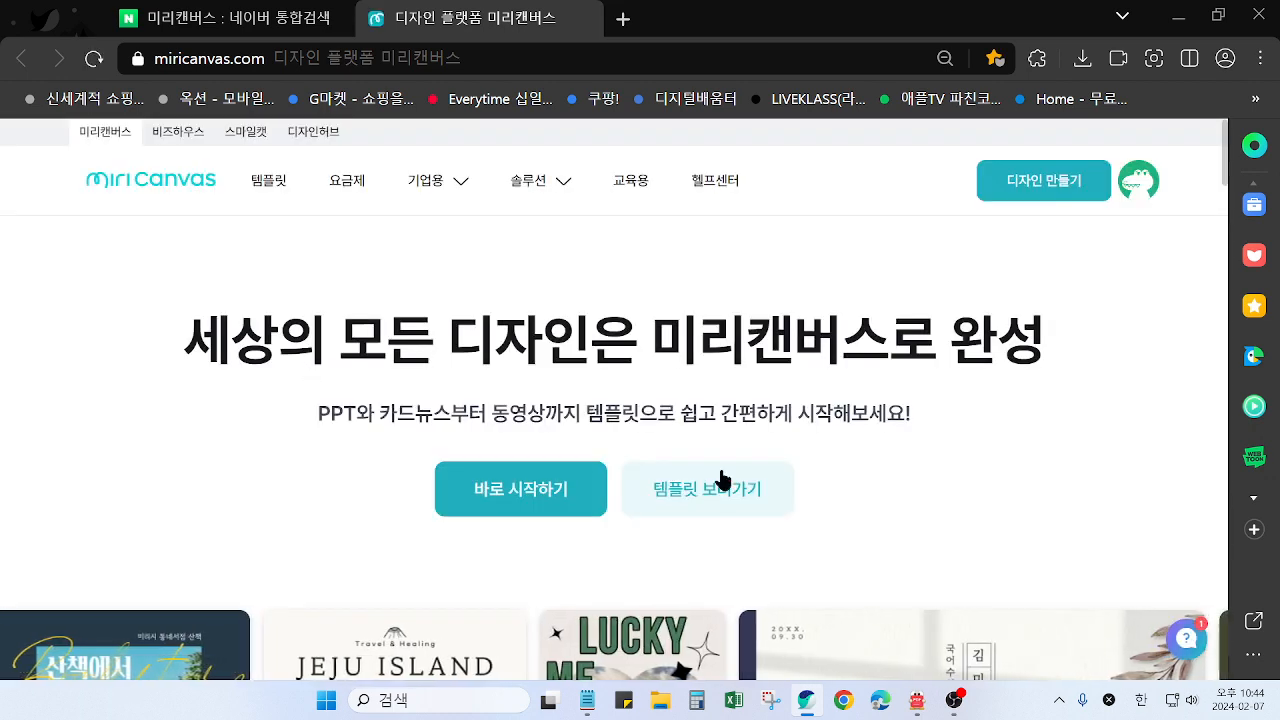
{"action": "mouse_move", "coordinate": [1140, 186]}
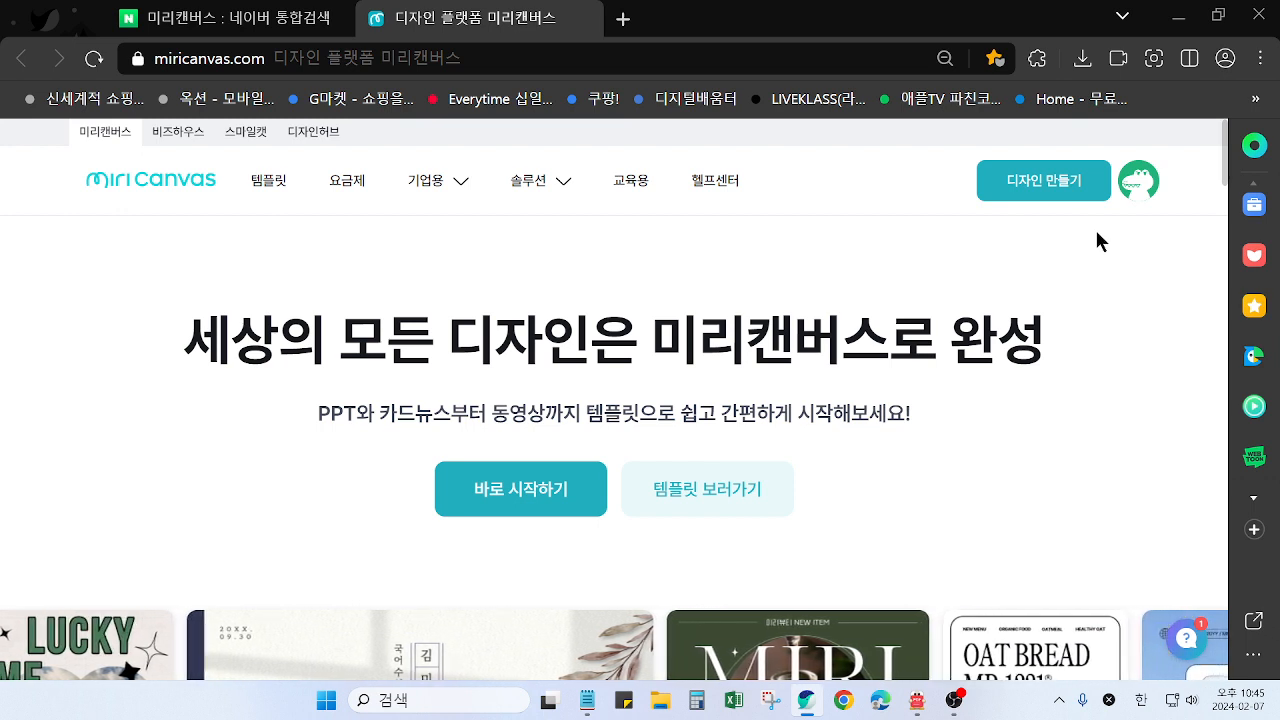
{"action": "left_click", "coordinate": [1050, 189]}
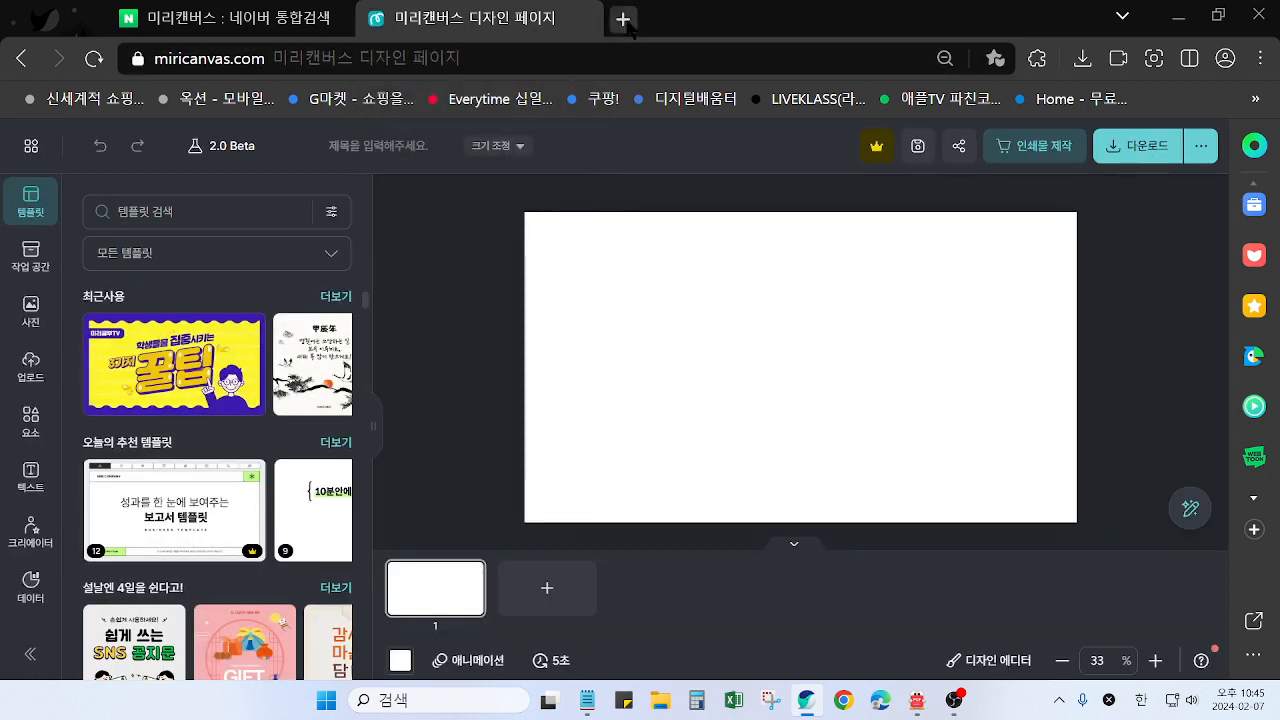
Duplicate the browser tab with the blank design and go to the MiriCanvas workspace in the copy
{"action": "right_click", "coordinate": [542, 25]}
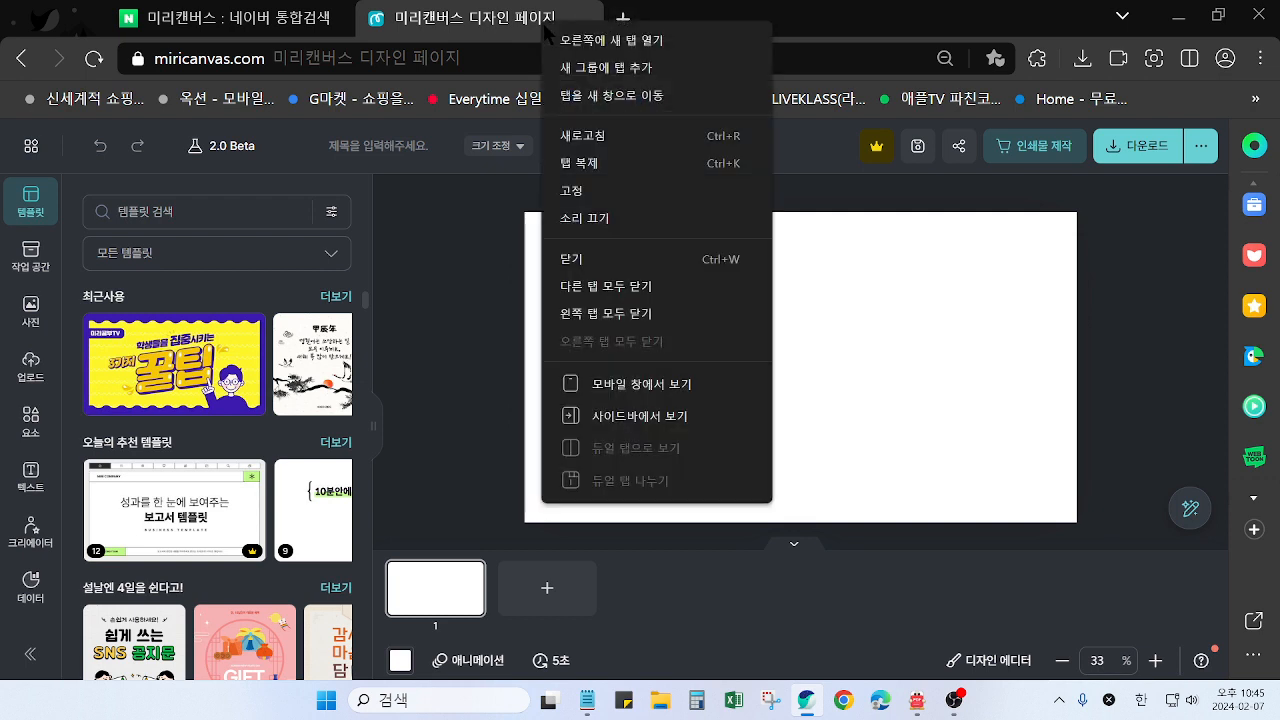
{"action": "left_click", "coordinate": [589, 162]}
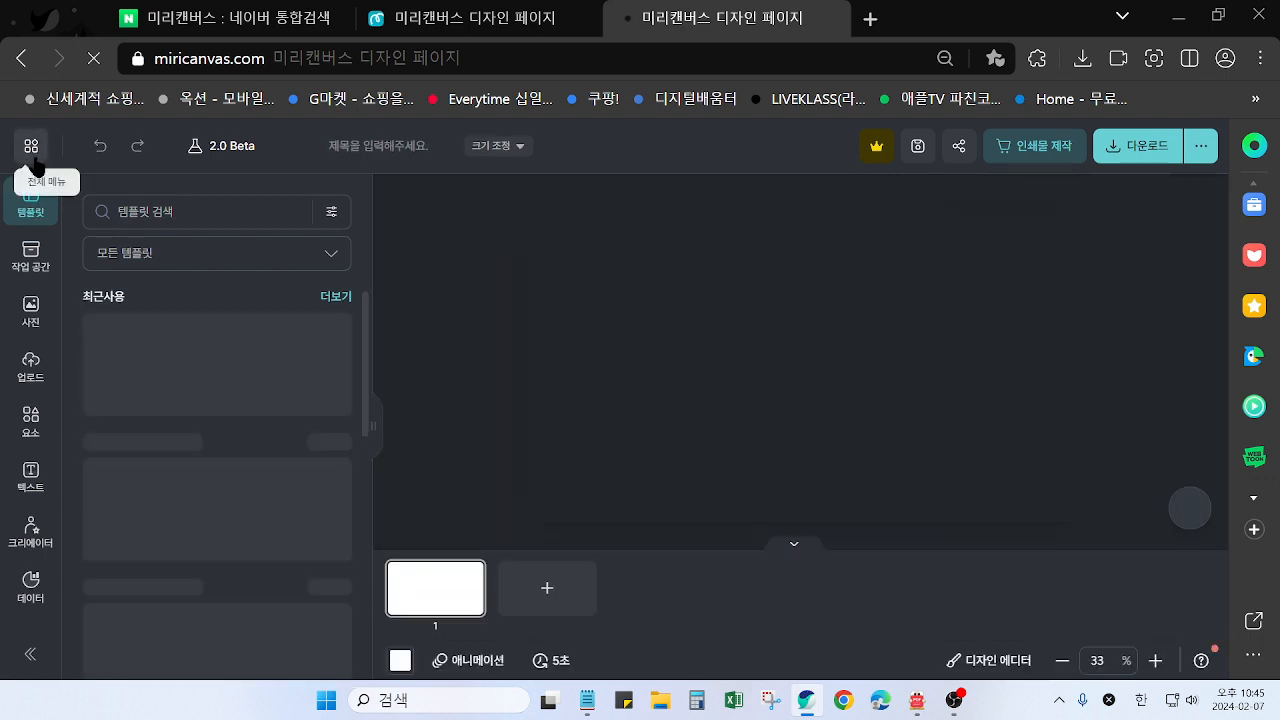
{"action": "left_click", "coordinate": [31, 150]}
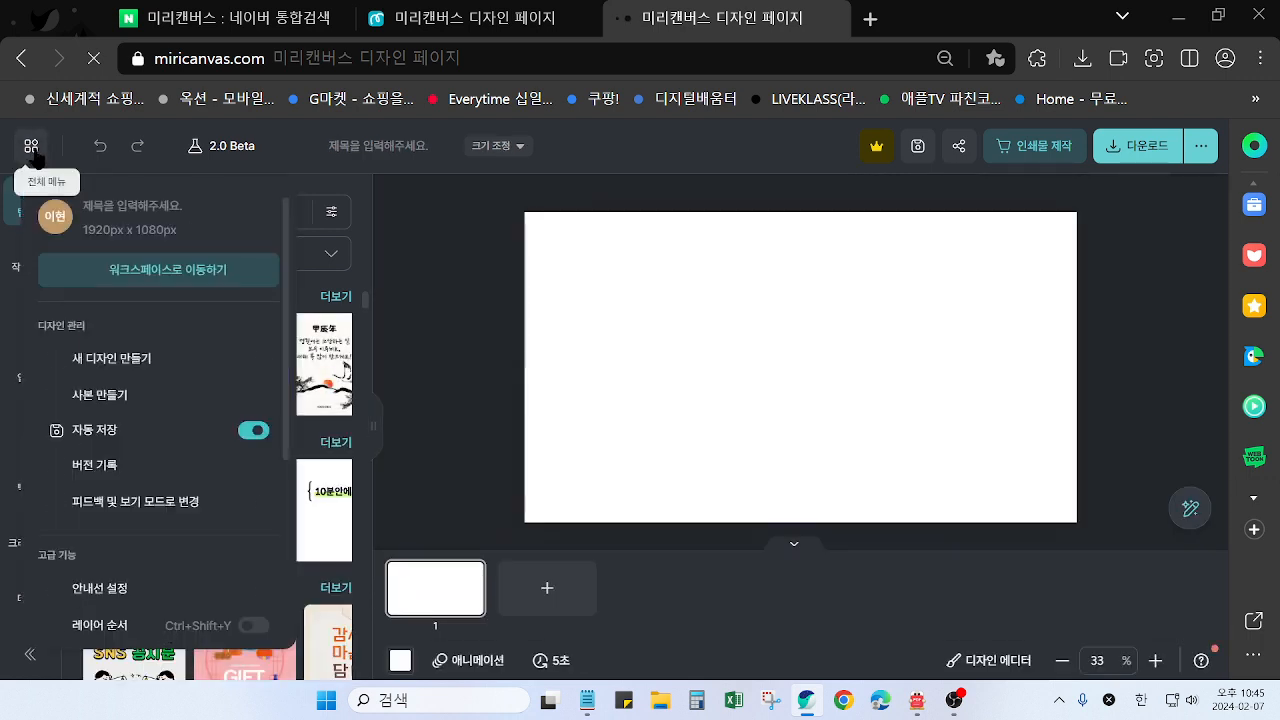
{"action": "left_click", "coordinate": [138, 274]}
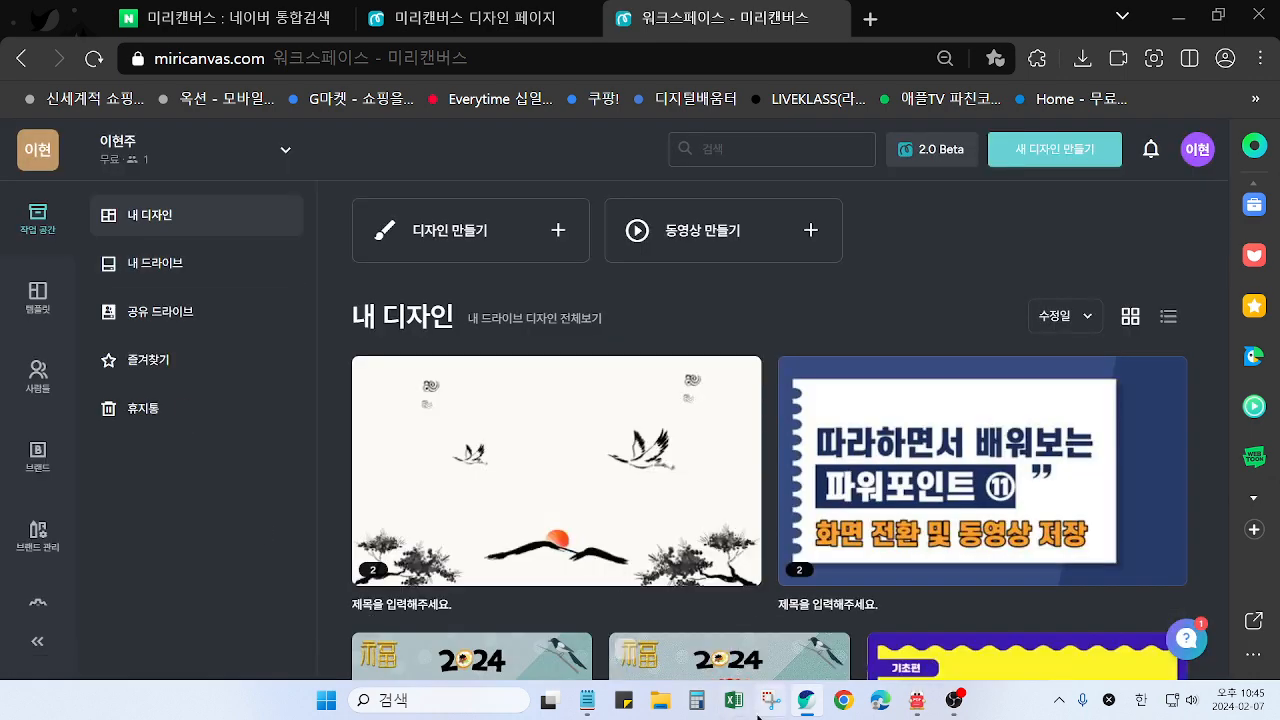
Switch to File Explorer, play the finished card video 0207.mp4 from the ai folder, and close the player
{"action": "left_click", "coordinate": [661, 703]}
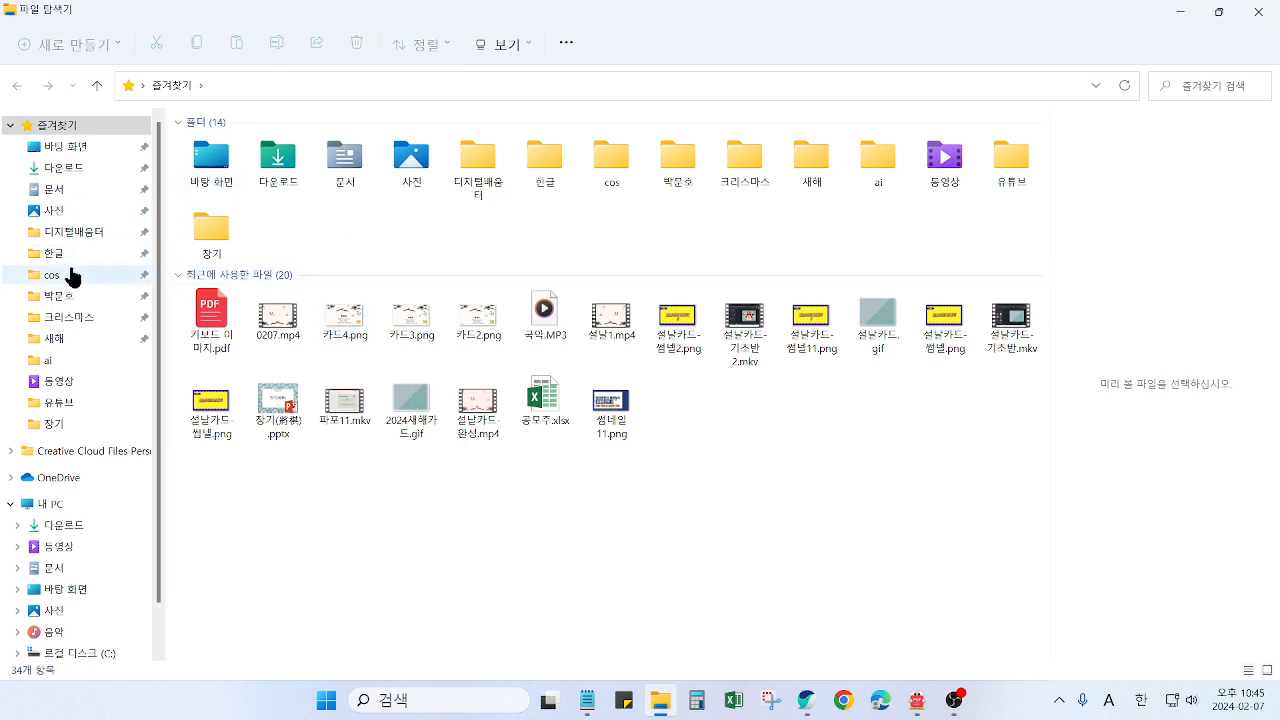
{"action": "left_click", "coordinate": [66, 357]}
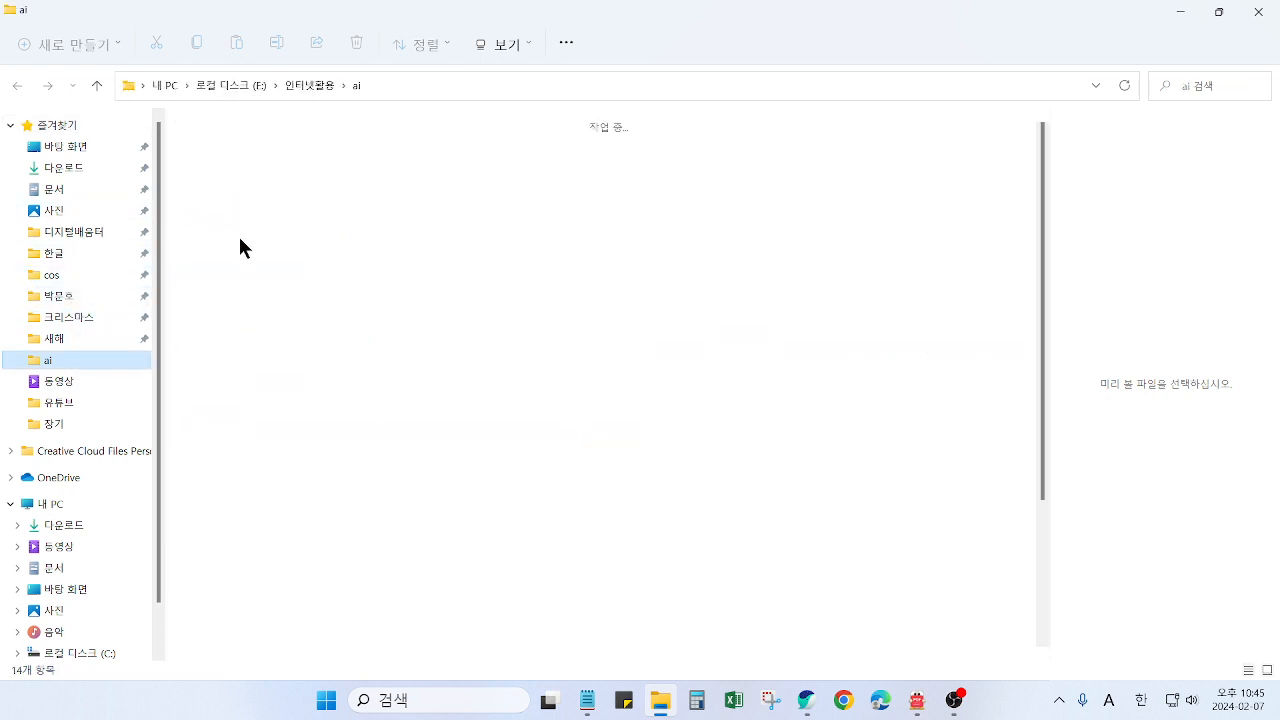
{"action": "left_click", "coordinate": [264, 264]}
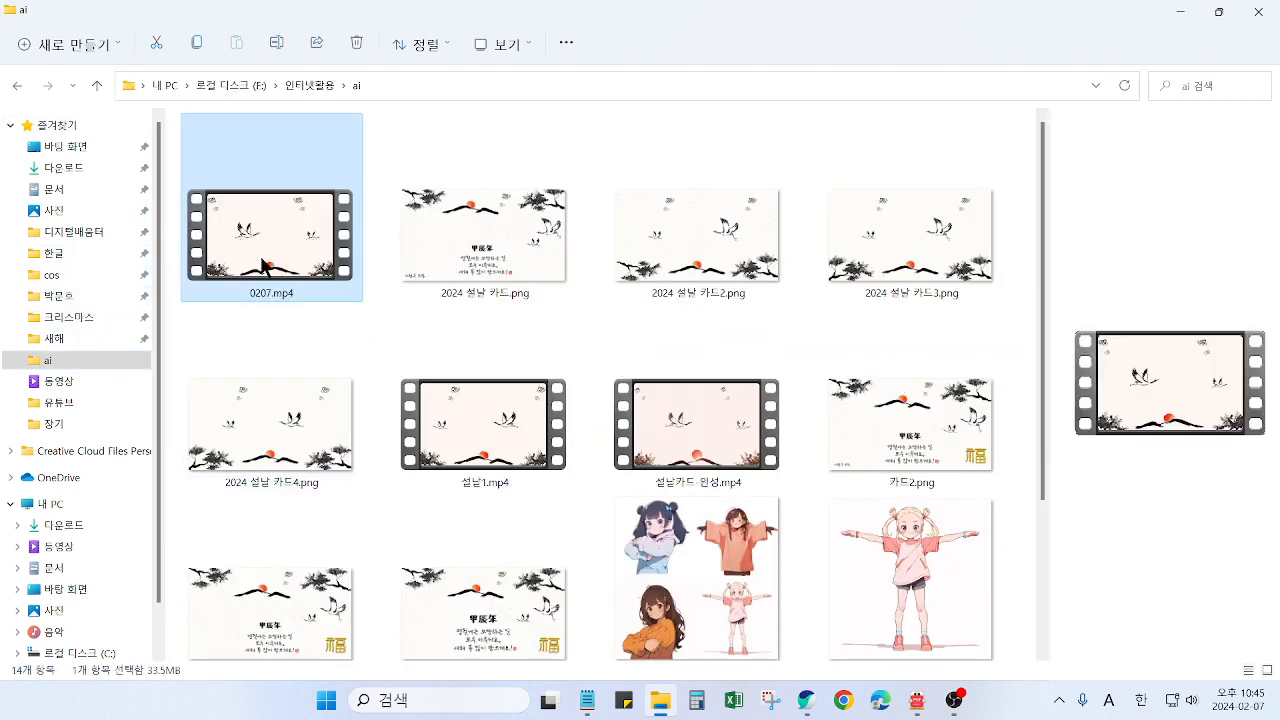
{"action": "double_click", "coordinate": [270, 264]}
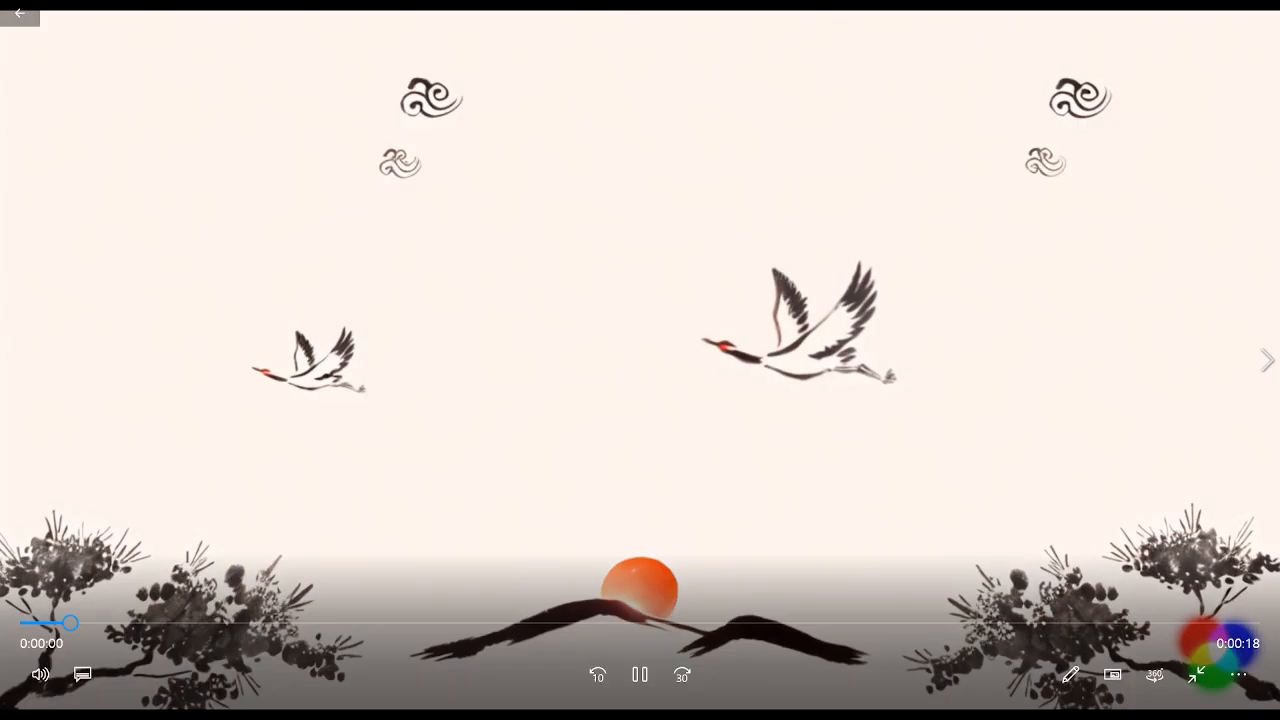
{"action": "left_click", "coordinate": [1197, 675]}
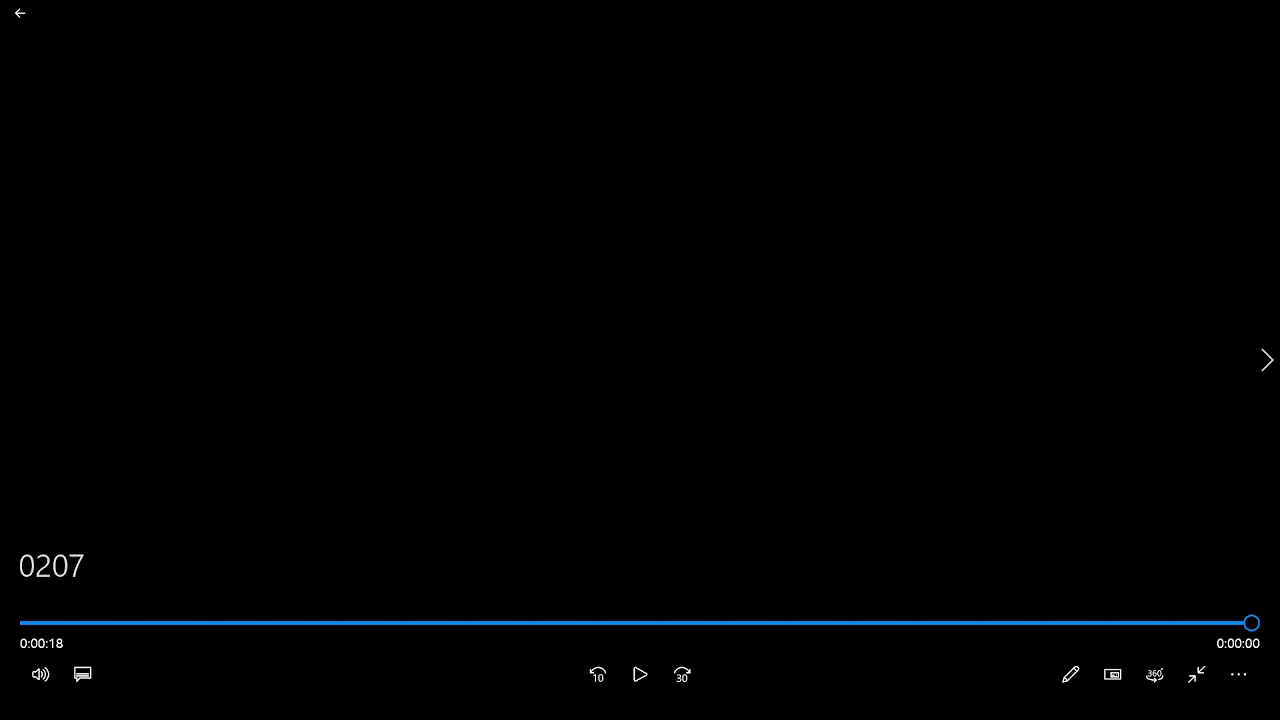
{"action": "left_click", "coordinate": [1196, 674]}
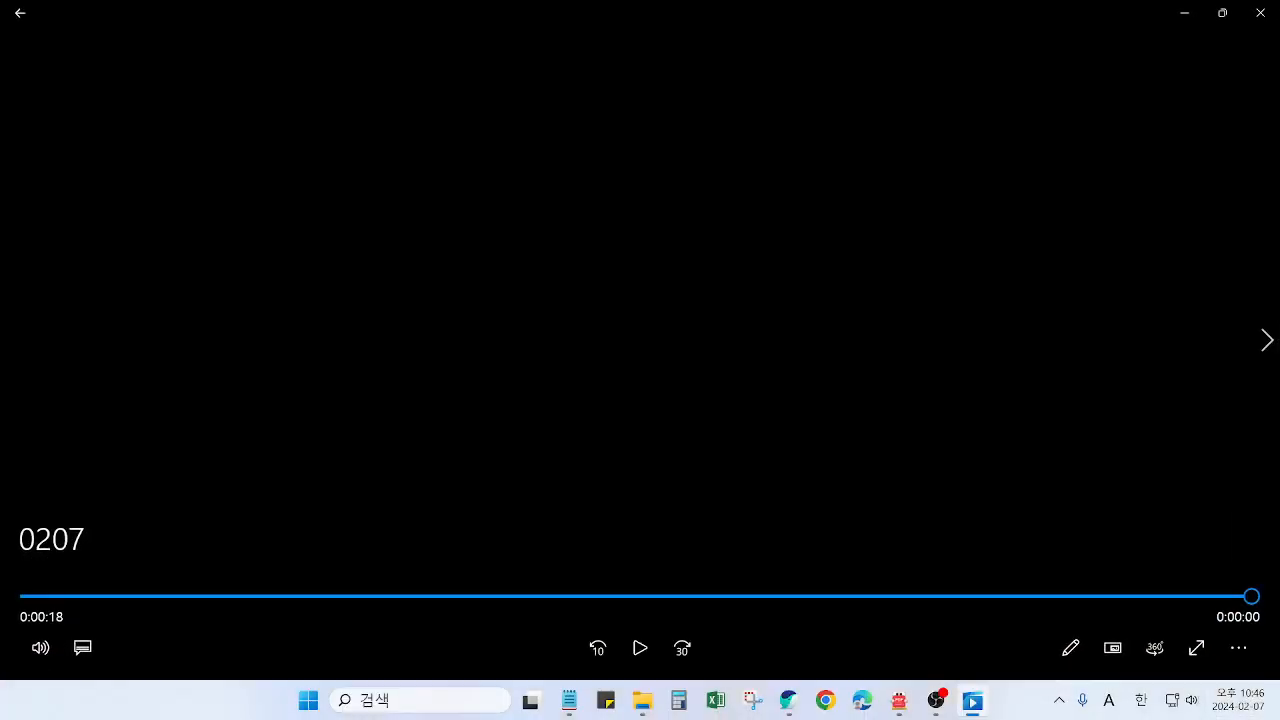
{"action": "left_click", "coordinate": [1262, 12]}
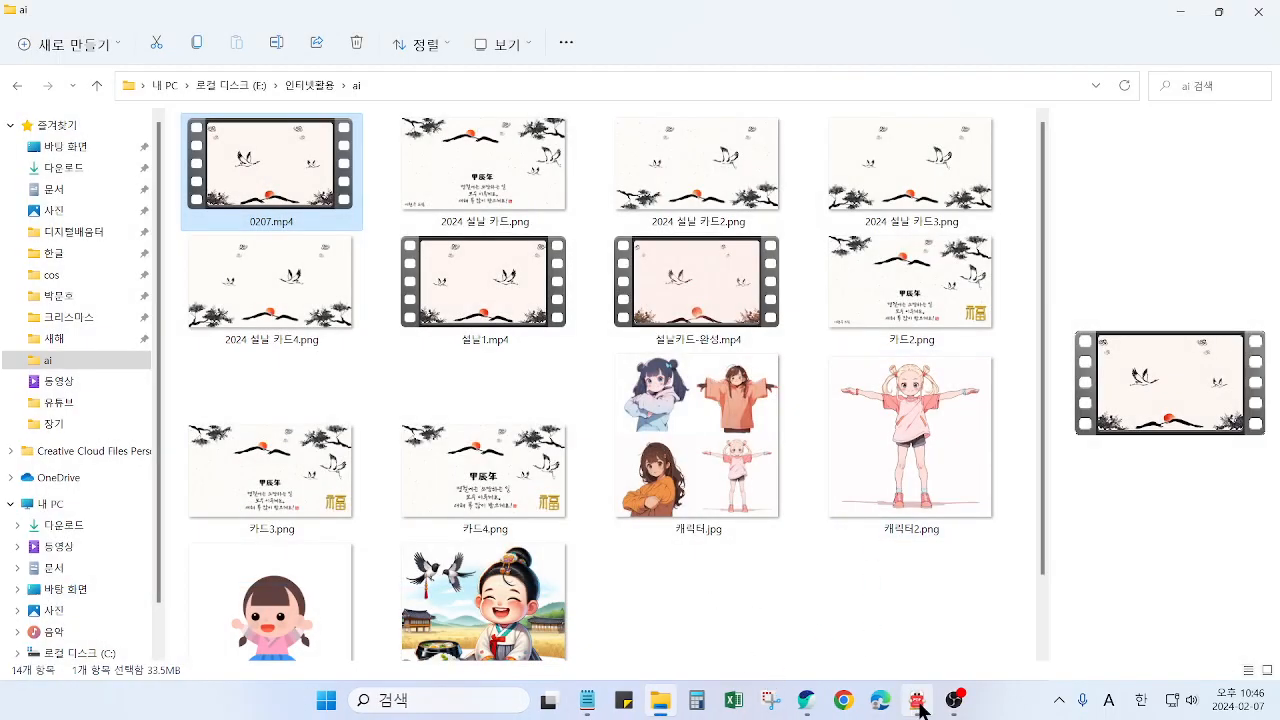
Return to the browser, open the crane and sunrise design from the workspace, and look through its two pages
{"action": "left_click", "coordinate": [805, 702]}
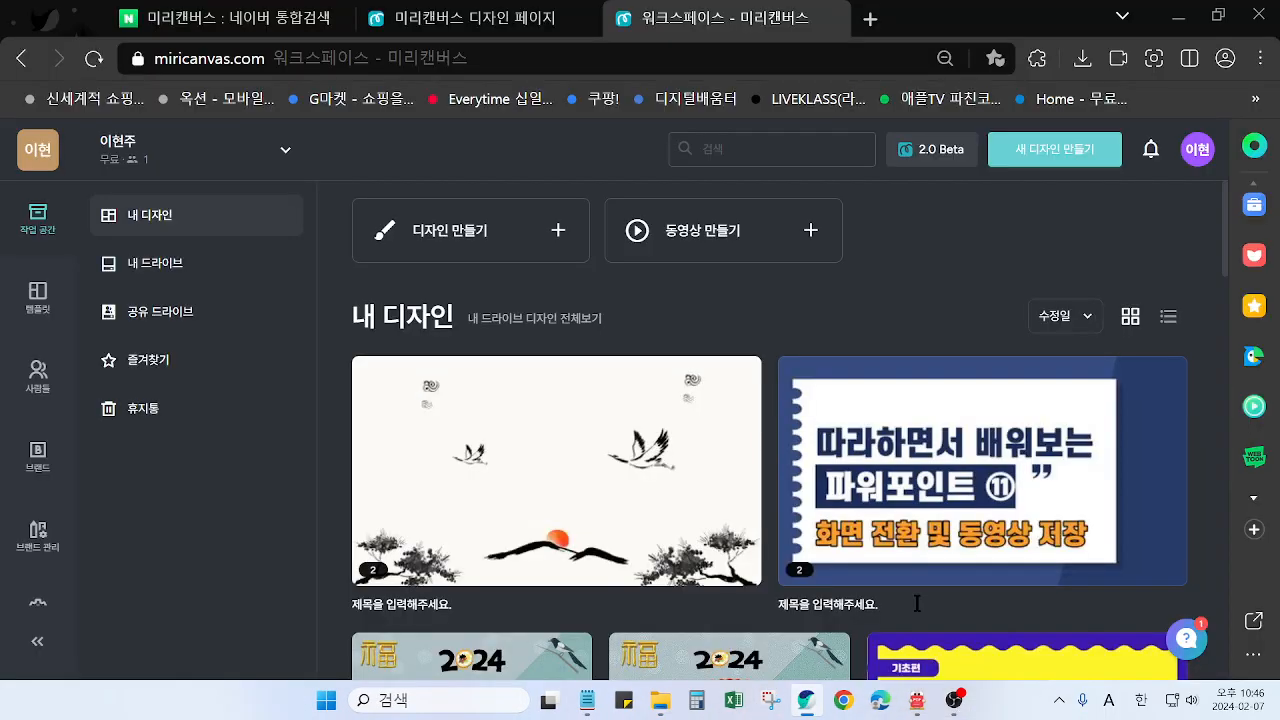
{"action": "left_click", "coordinate": [574, 496]}
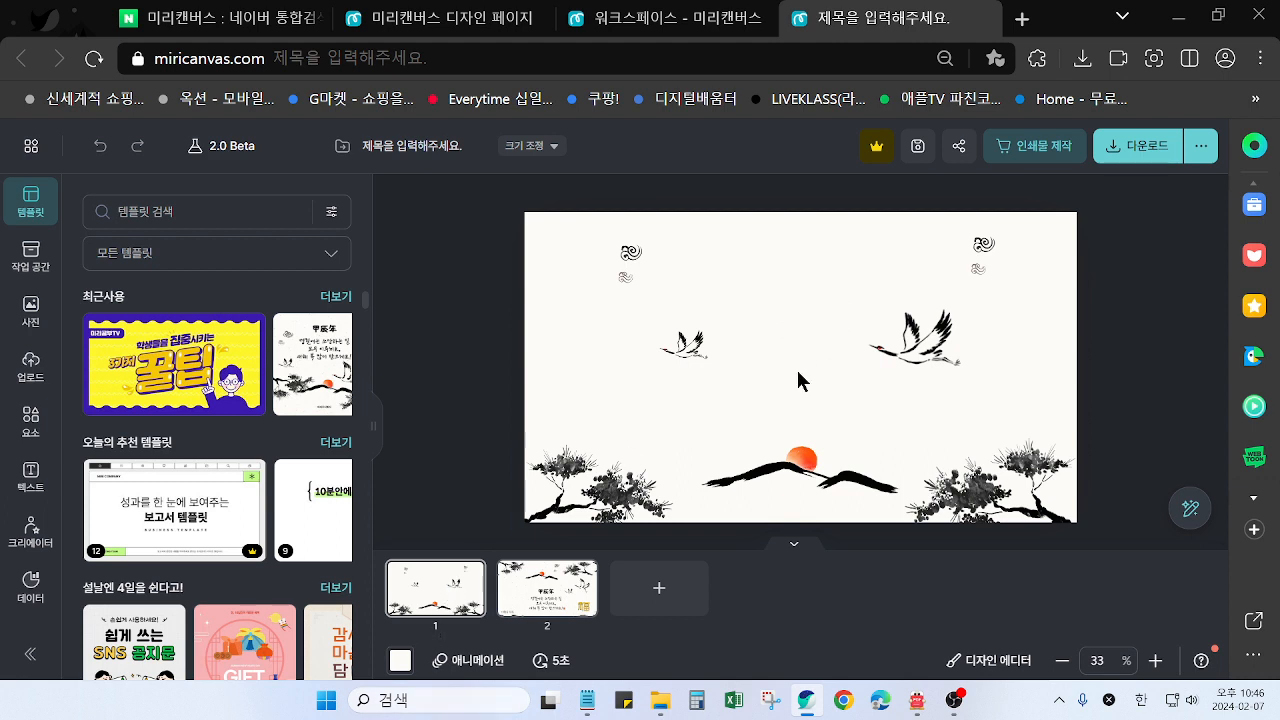
{"action": "scroll", "coordinate": [813, 413], "scroll_direction": "down", "scroll_amount": 1}
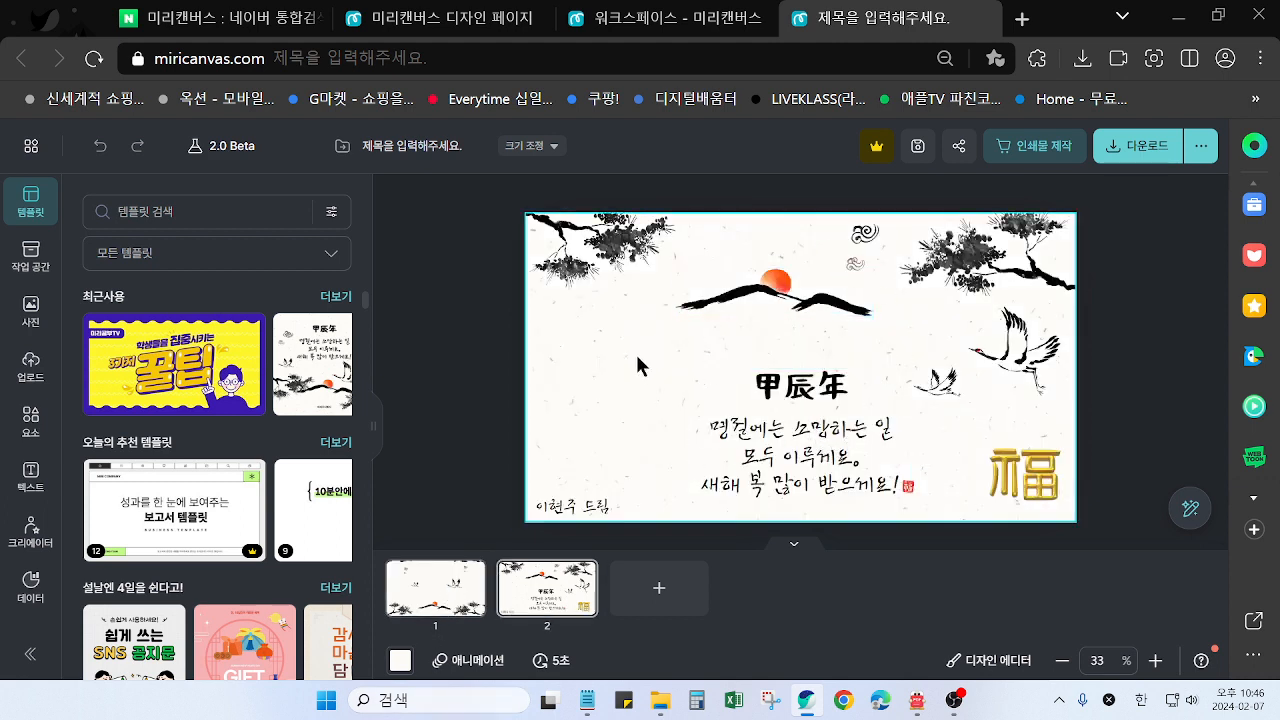
{"action": "scroll", "coordinate": [673, 191], "scroll_direction": "up", "scroll_amount": 1}
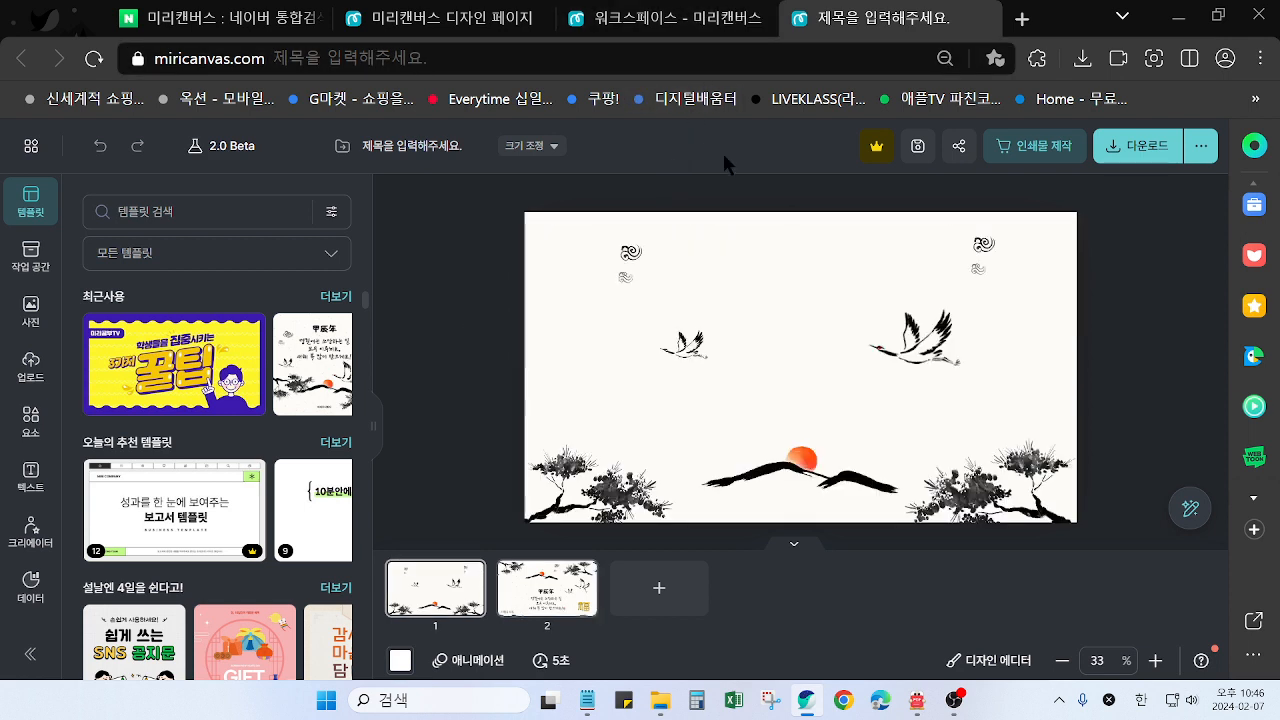
Check the crane design's custom size settings and return to the workspace page
{"action": "left_click", "coordinate": [533, 146]}
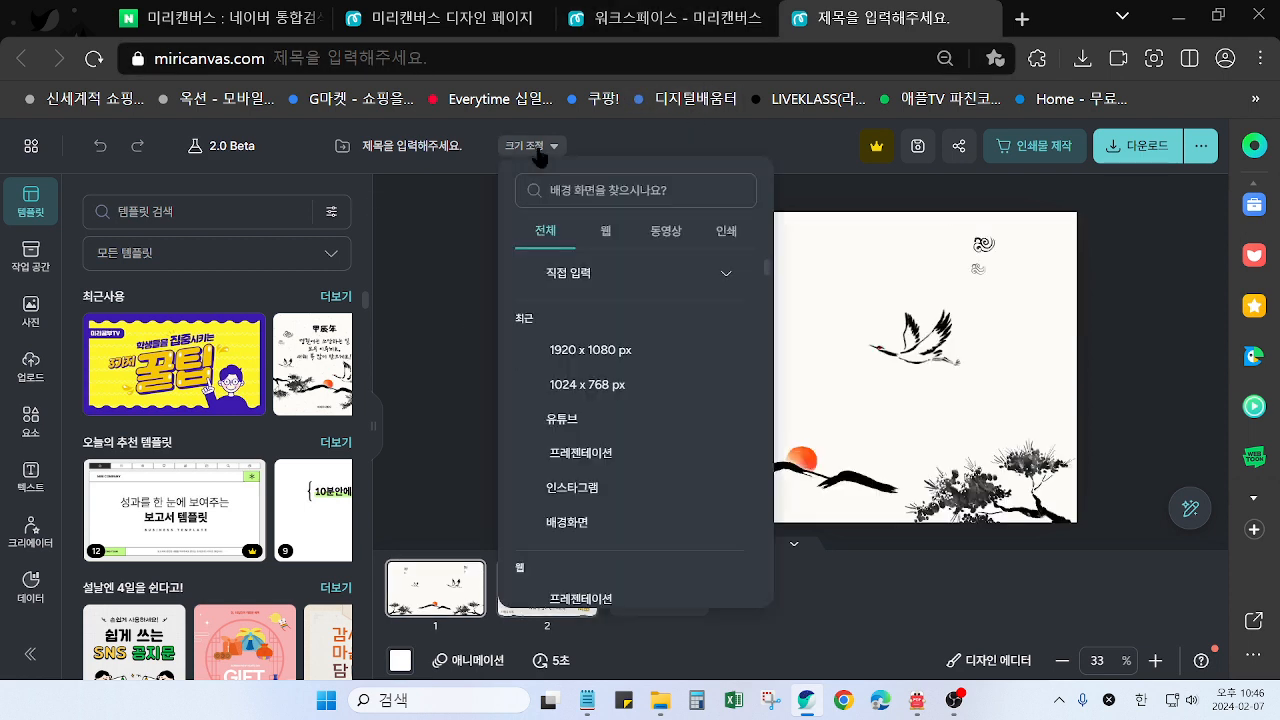
{"action": "left_click", "coordinate": [592, 280]}
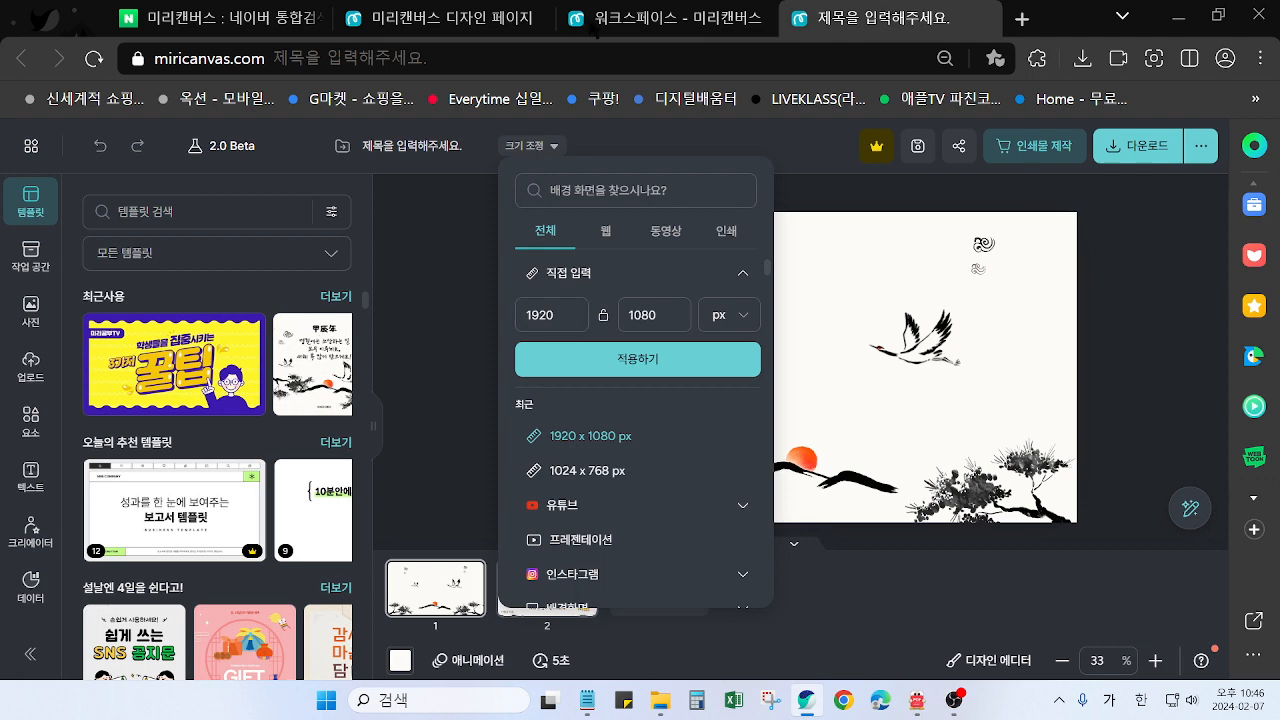
{"action": "left_click", "coordinate": [624, 28]}
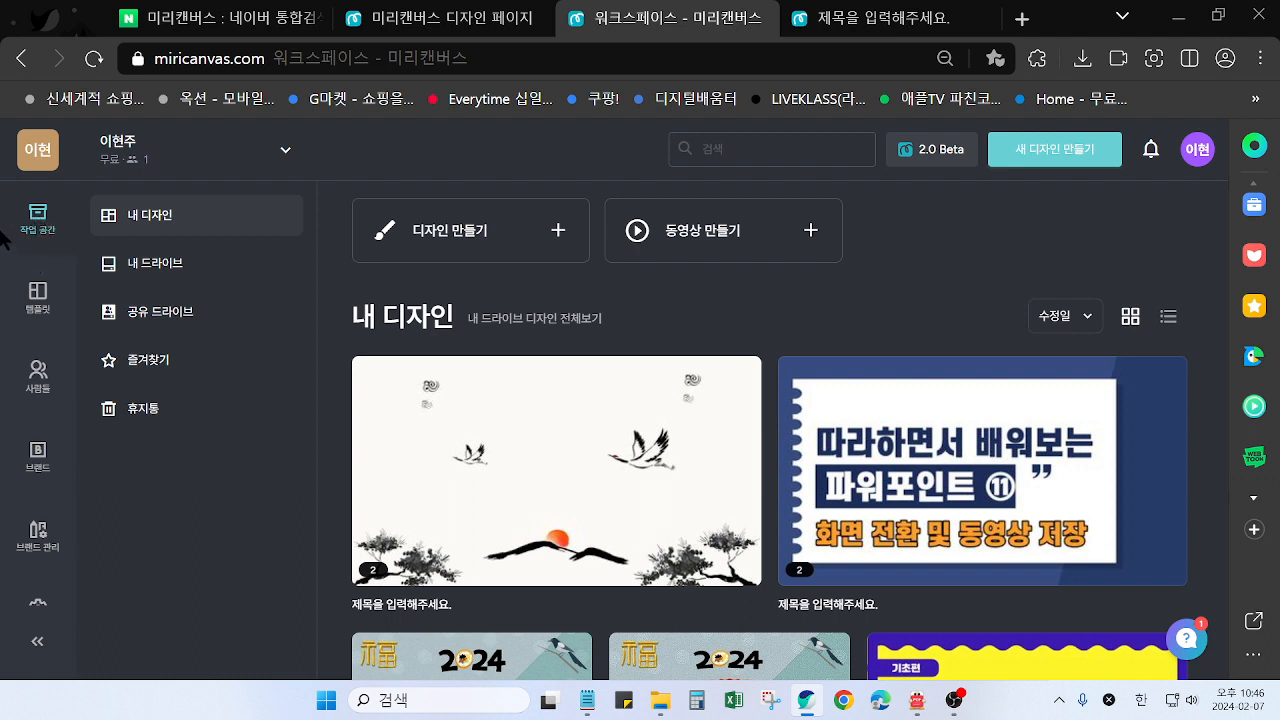
Look over the blank design's main menu, the finished crane design, and the size presets for a new design in the workspace
{"action": "left_click", "coordinate": [450, 18]}
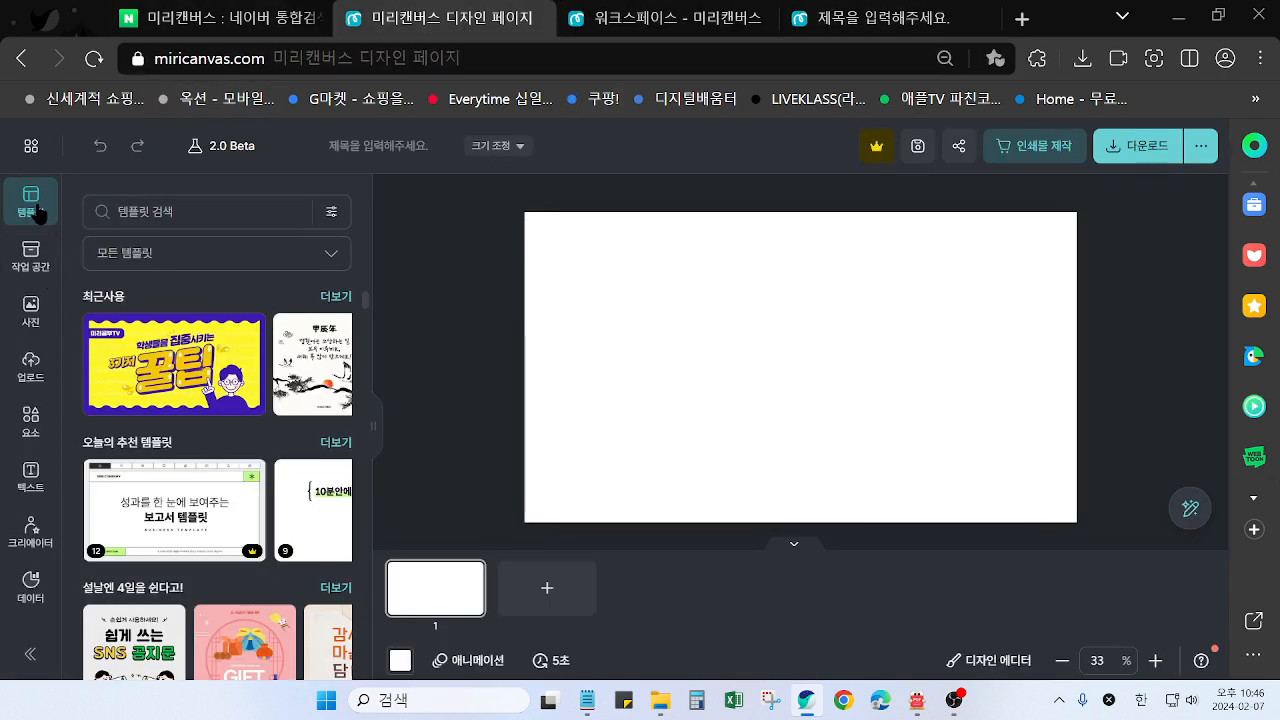
{"action": "left_click", "coordinate": [31, 148]}
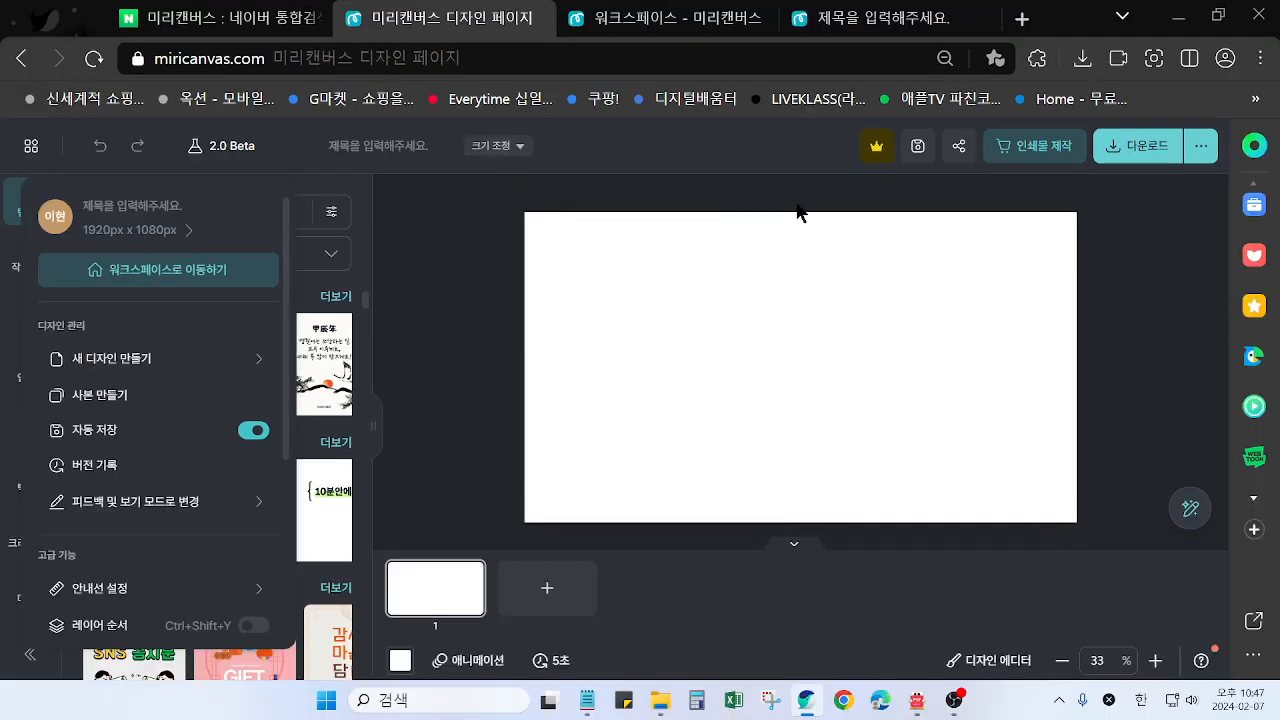
{"action": "left_click", "coordinate": [875, 18]}
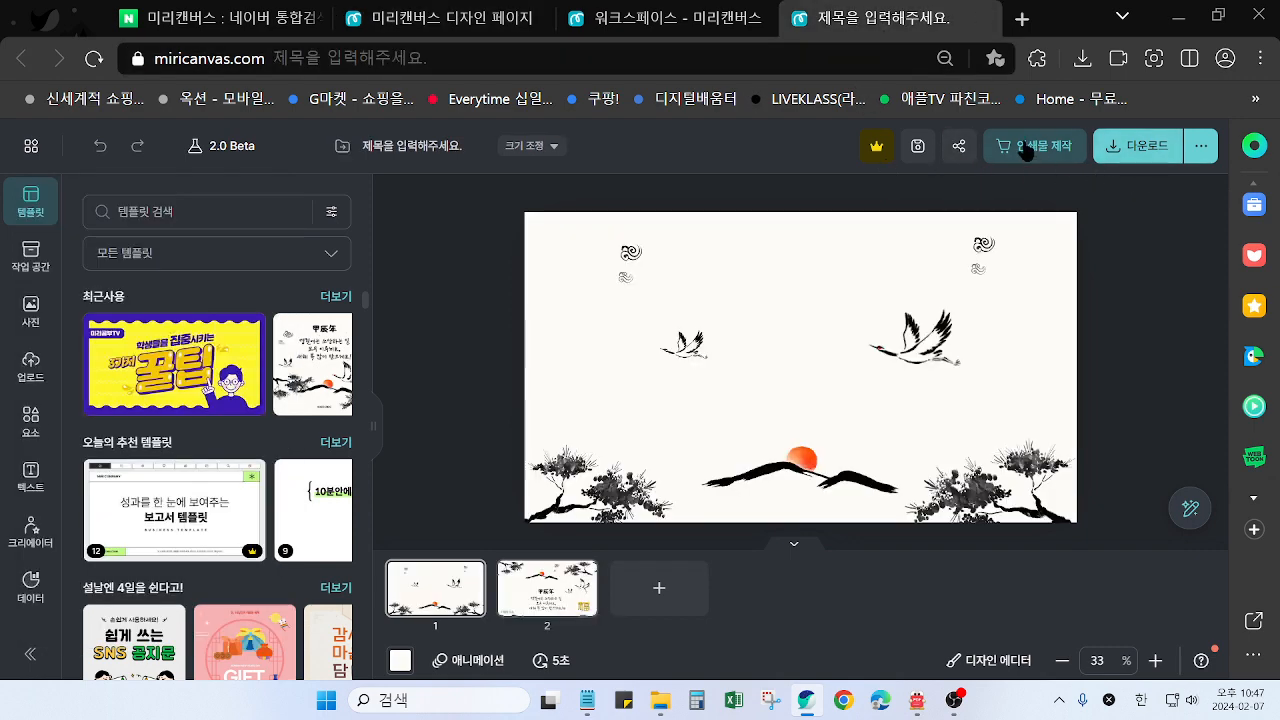
{"action": "left_click", "coordinate": [657, 22]}
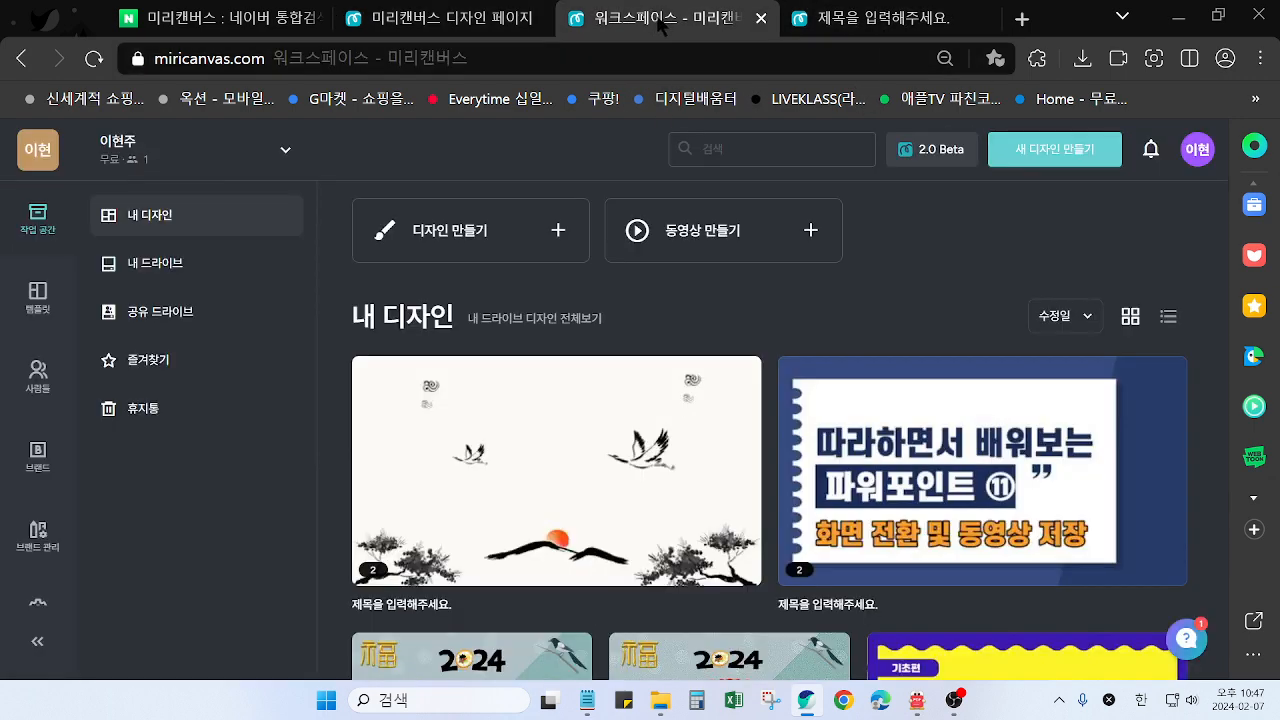
{"action": "left_click", "coordinate": [1014, 150]}
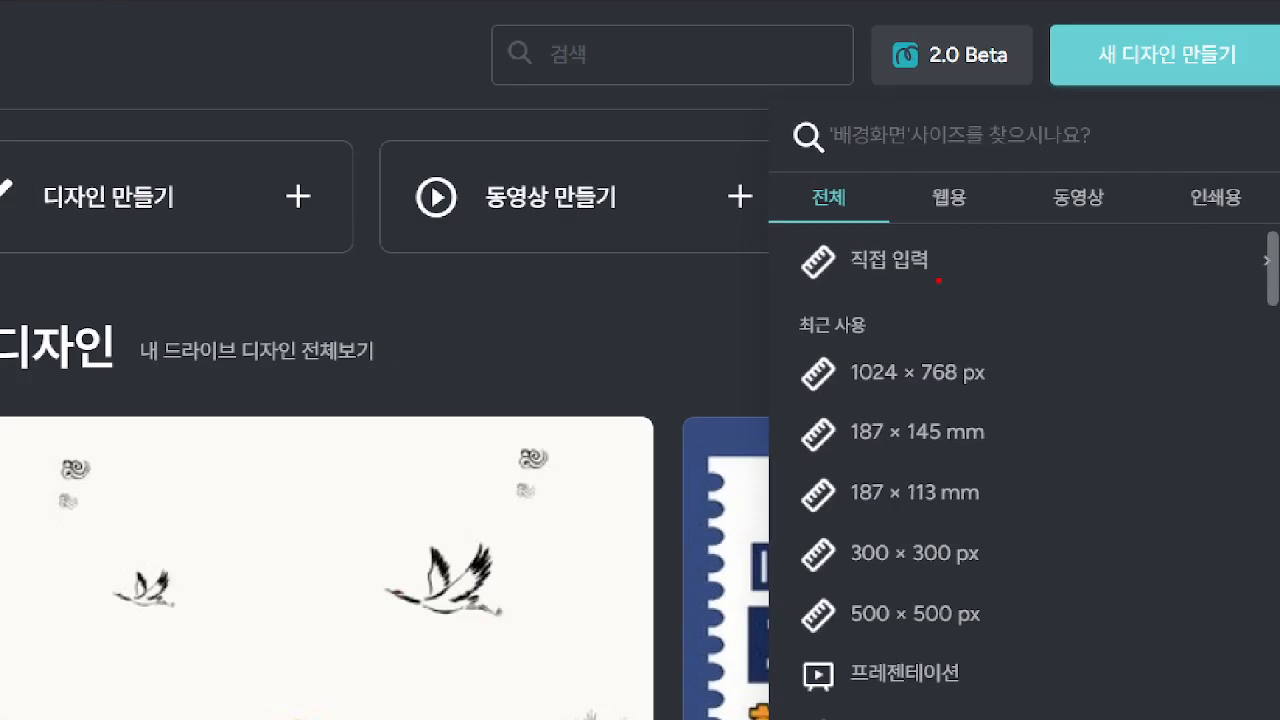
{"action": "mouse_move", "coordinate": [938, 281]}
{"action": "left_mouse_down"}
{"action": "mouse_move", "coordinate": [839, 285]}
{"action": "mouse_move", "coordinate": [822, 255]}
{"action": "mouse_move", "coordinate": [894, 214]}
{"action": "mouse_move", "coordinate": [950, 258]}
{"action": "left_mouse_up"}
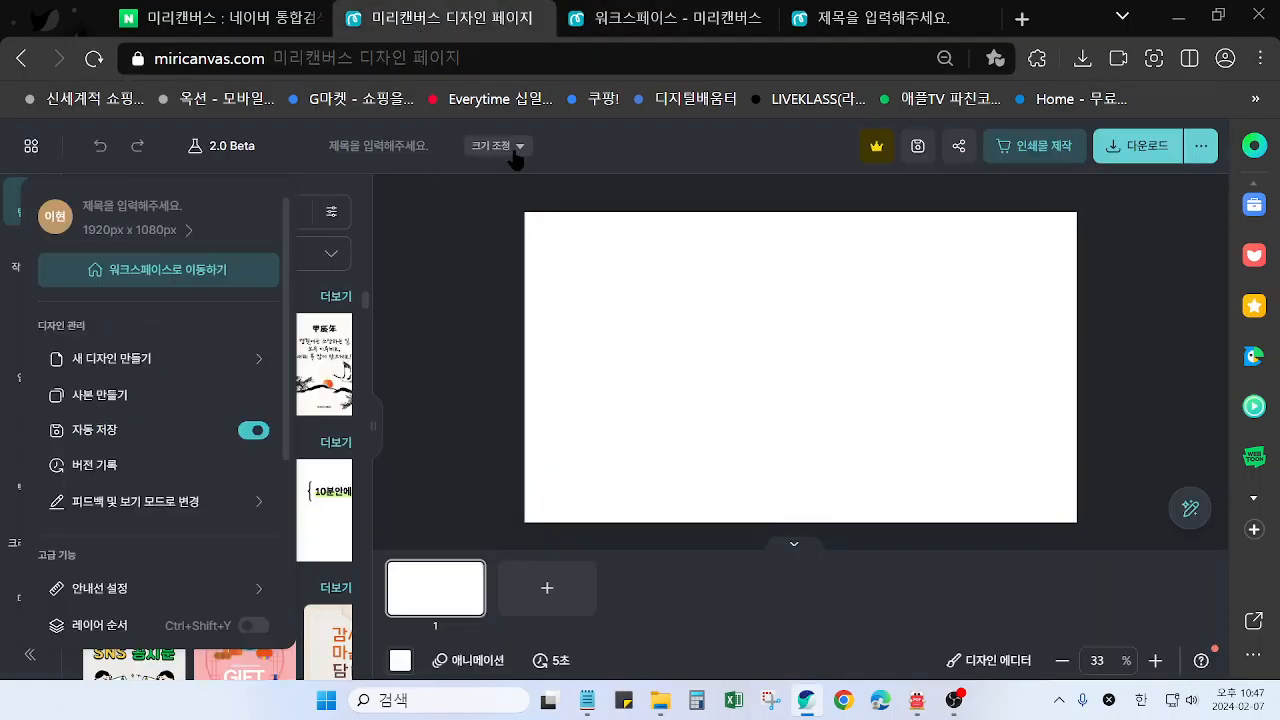
Apply a custom size of 1920 x 1080 px to the blank design and hide its page thumbnail strip
{"action": "left_click", "coordinate": [514, 150]}
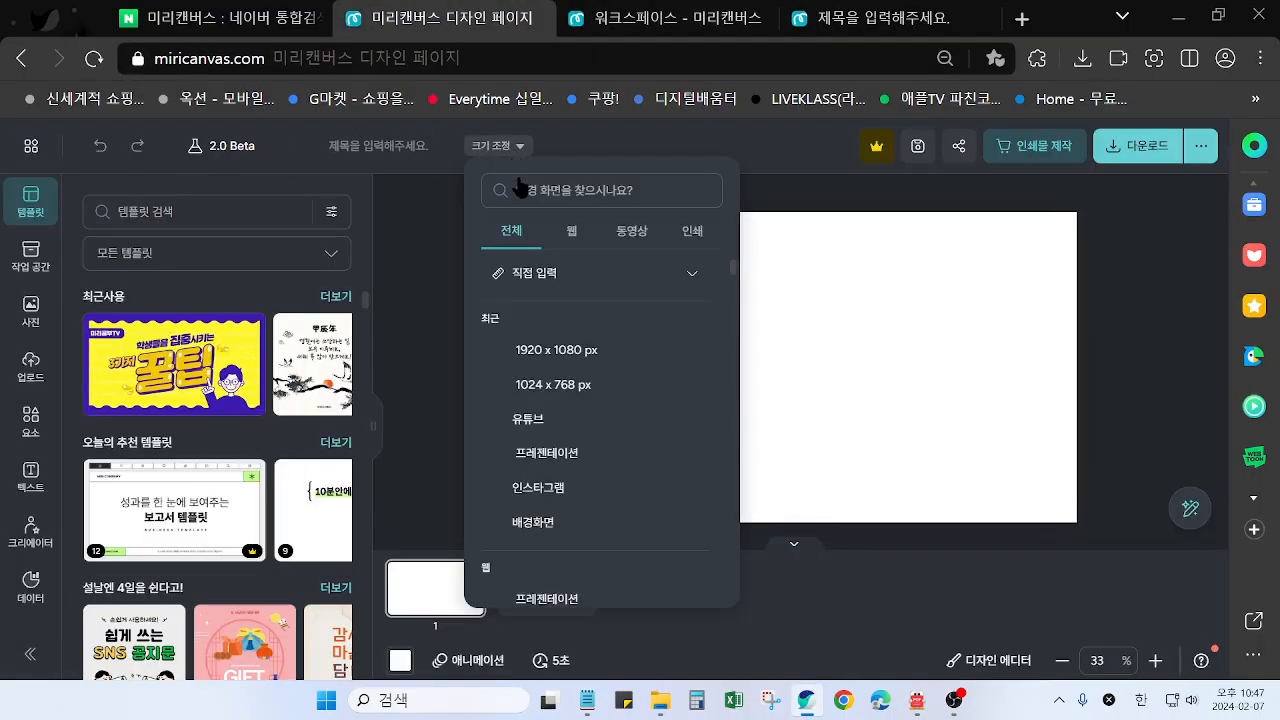
{"action": "left_click", "coordinate": [570, 278]}
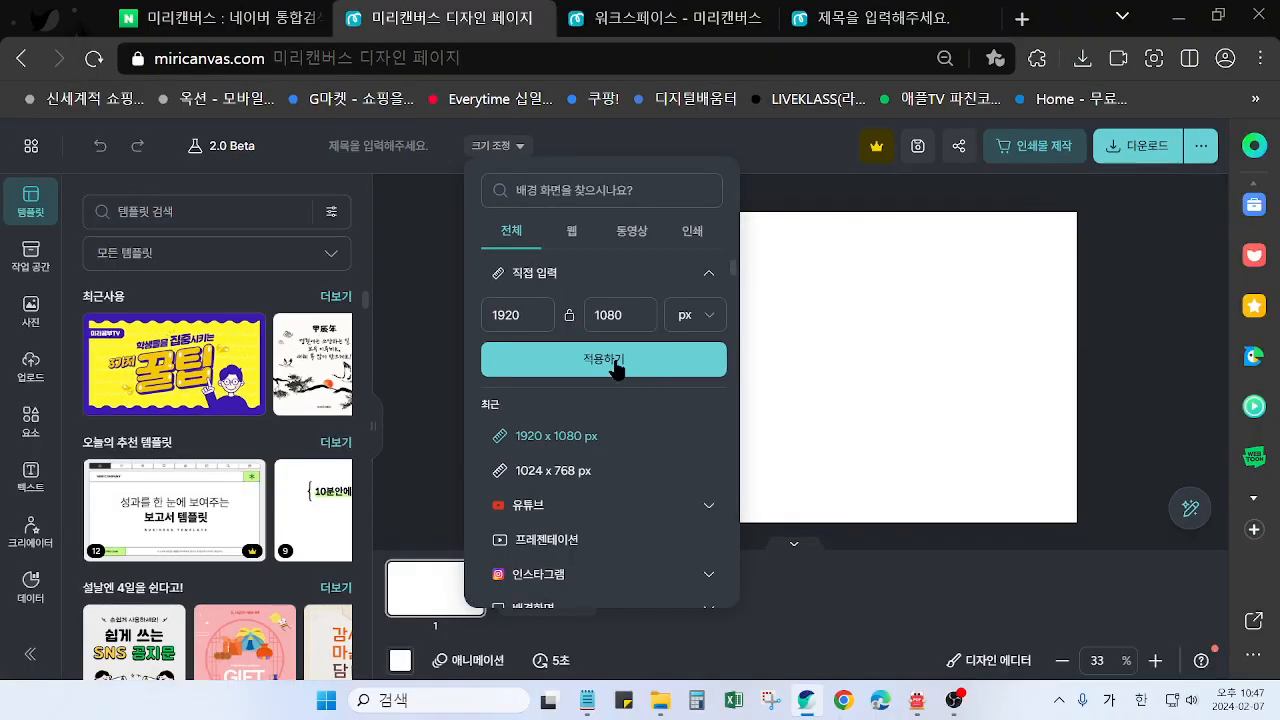
{"action": "left_click", "coordinate": [653, 362]}
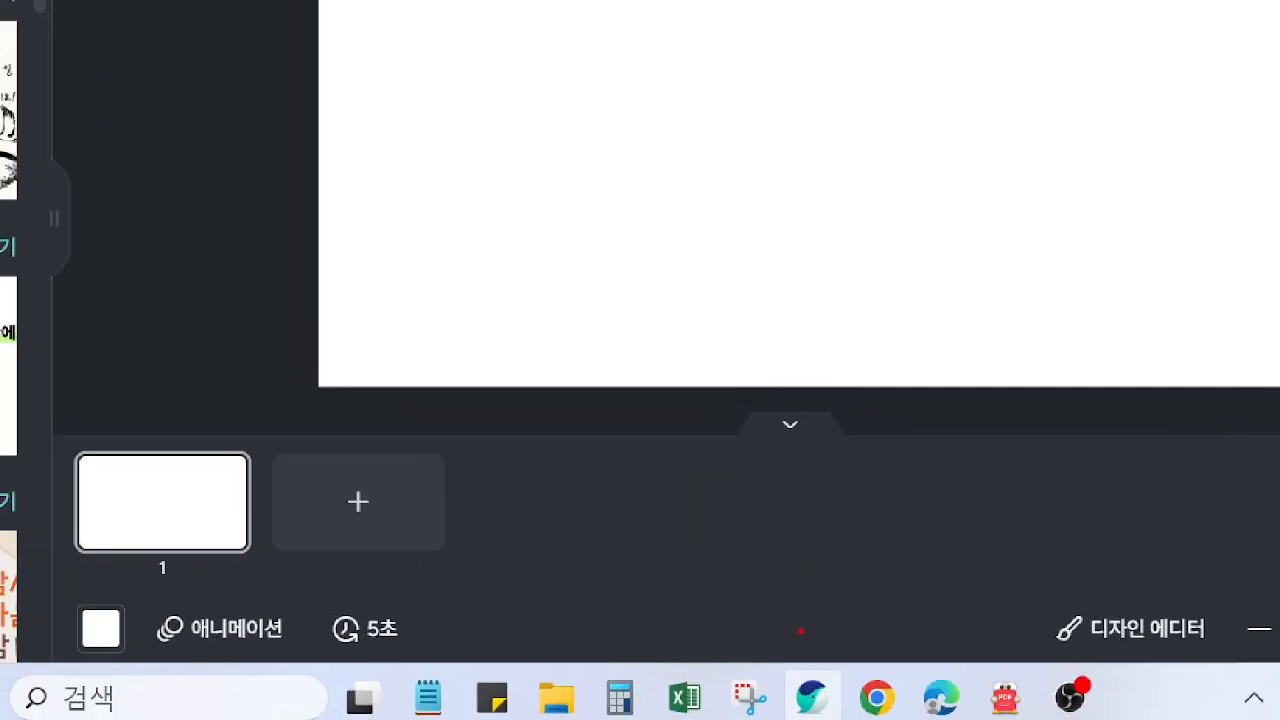
{"action": "mouse_move", "coordinate": [885, 459]}
{"action": "left_mouse_down"}
{"action": "mouse_move", "coordinate": [739, 450]}
{"action": "mouse_move", "coordinate": [751, 409]}
{"action": "mouse_move", "coordinate": [823, 416]}
{"action": "mouse_move", "coordinate": [785, 468]}
{"action": "left_mouse_up"}
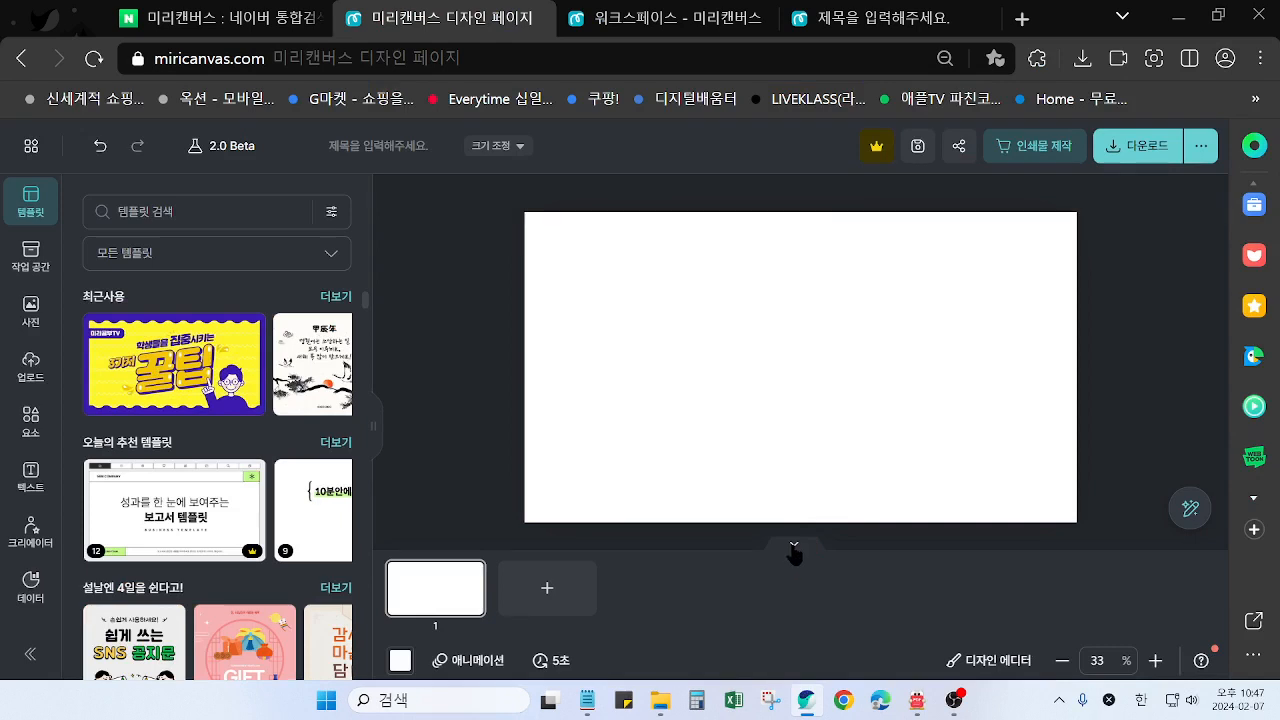
{"action": "left_click", "coordinate": [789, 425]}
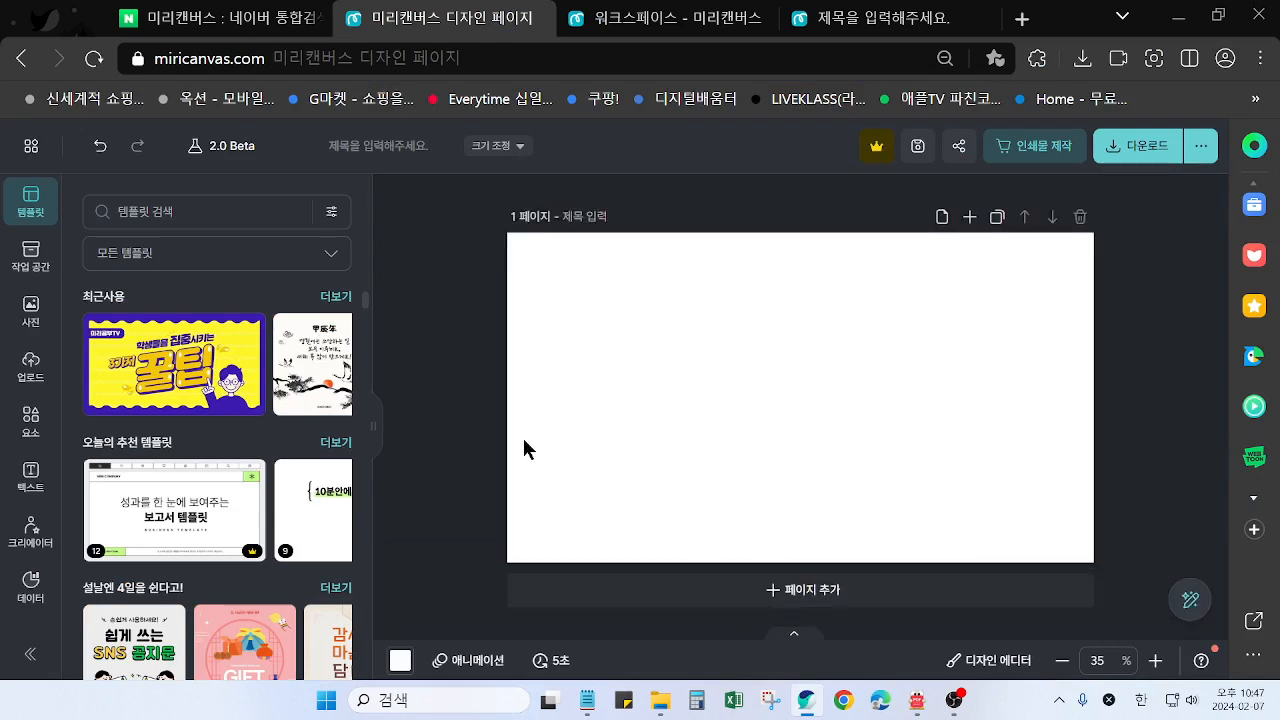
Close the workspace browser tab and show page 2 of the finished crane design with its page thumbnail strip hidden
{"action": "left_click", "coordinate": [685, 22]}
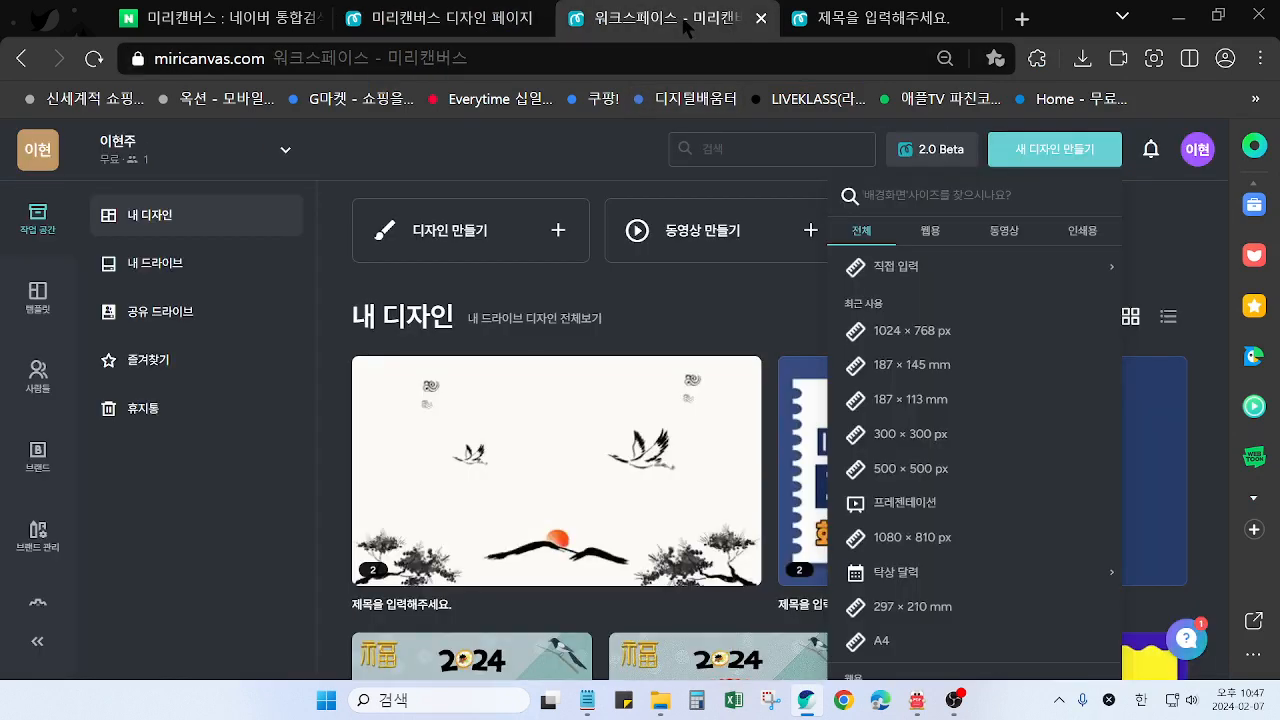
{"action": "left_click", "coordinate": [761, 18]}
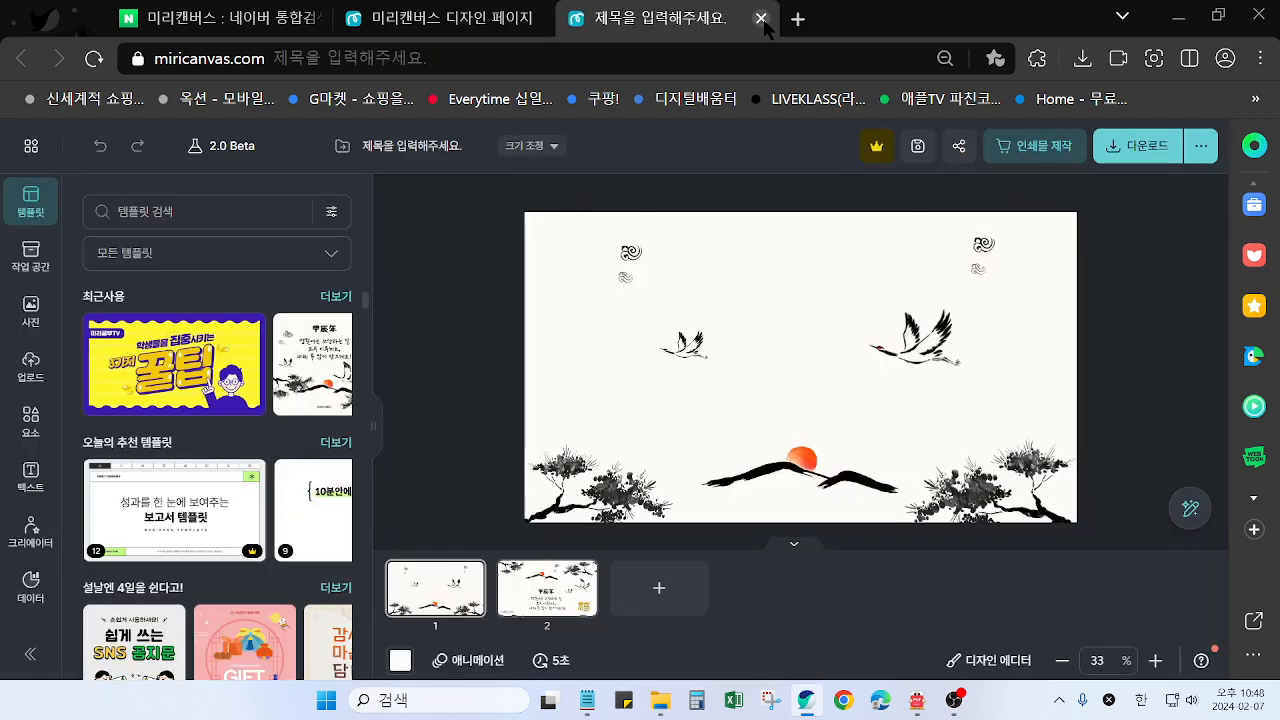
{"action": "left_click", "coordinate": [566, 596]}
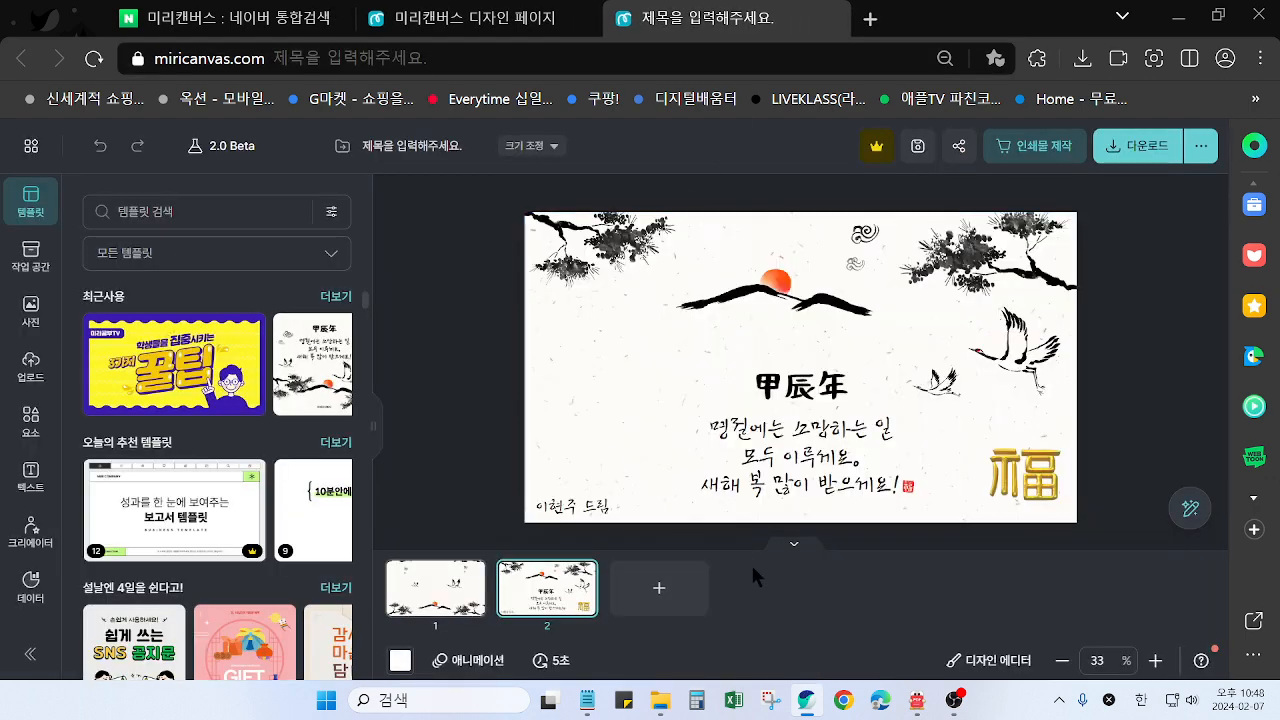
{"action": "left_click", "coordinate": [794, 543]}
{"action": "scroll", "coordinate": [473, 318], "scroll_direction": "down", "scroll_amount": 1}
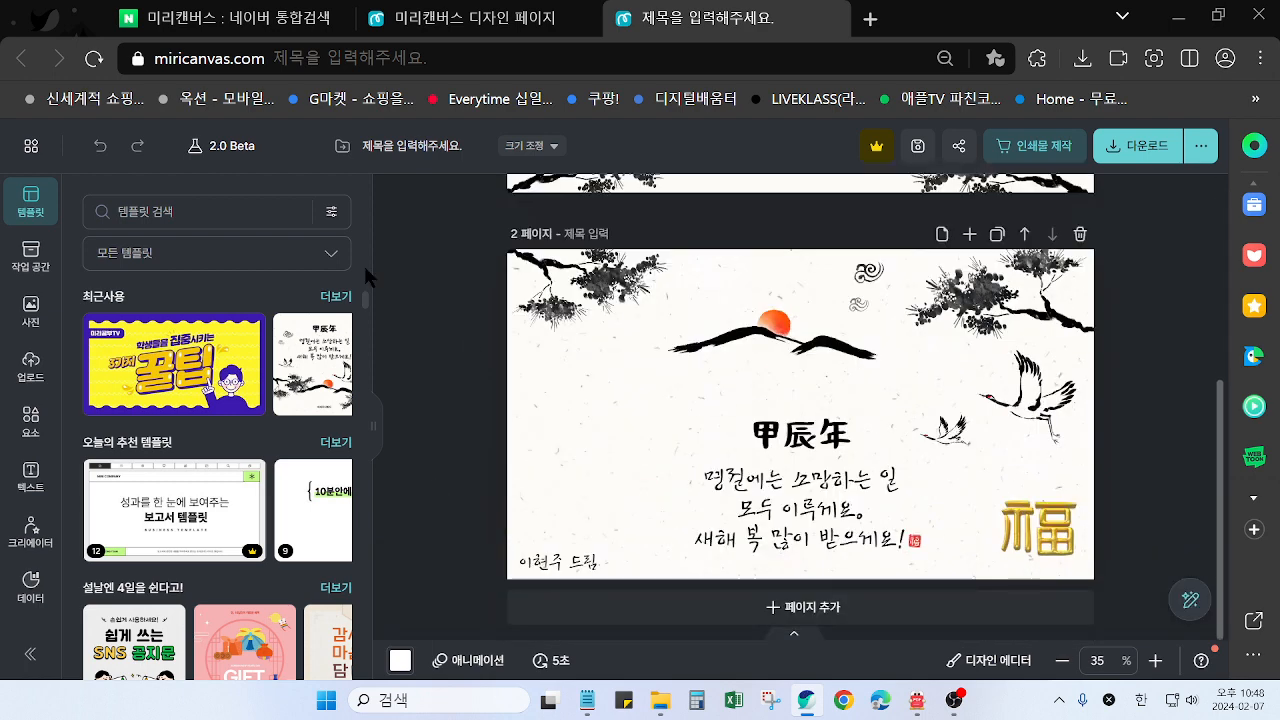
Return to the blank design and search the templates for "수묵화 새해"
{"action": "left_click", "coordinate": [494, 18]}
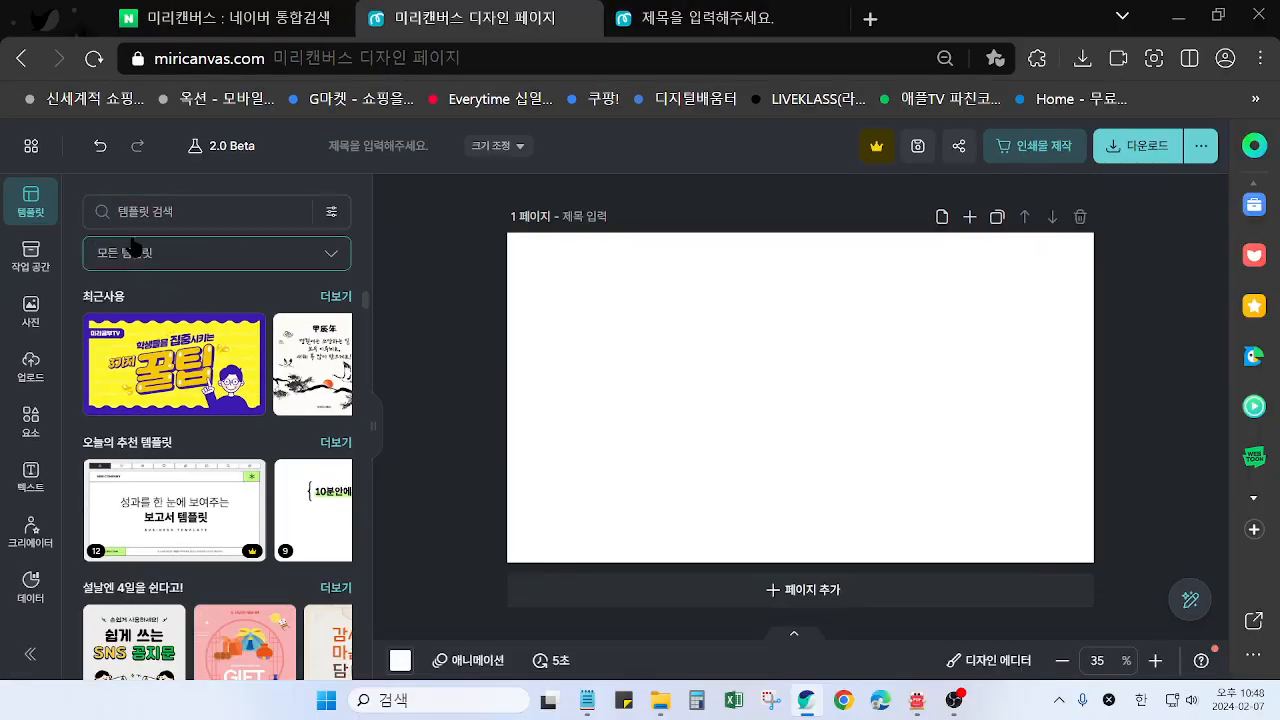
{"action": "left_click", "coordinate": [193, 235]}
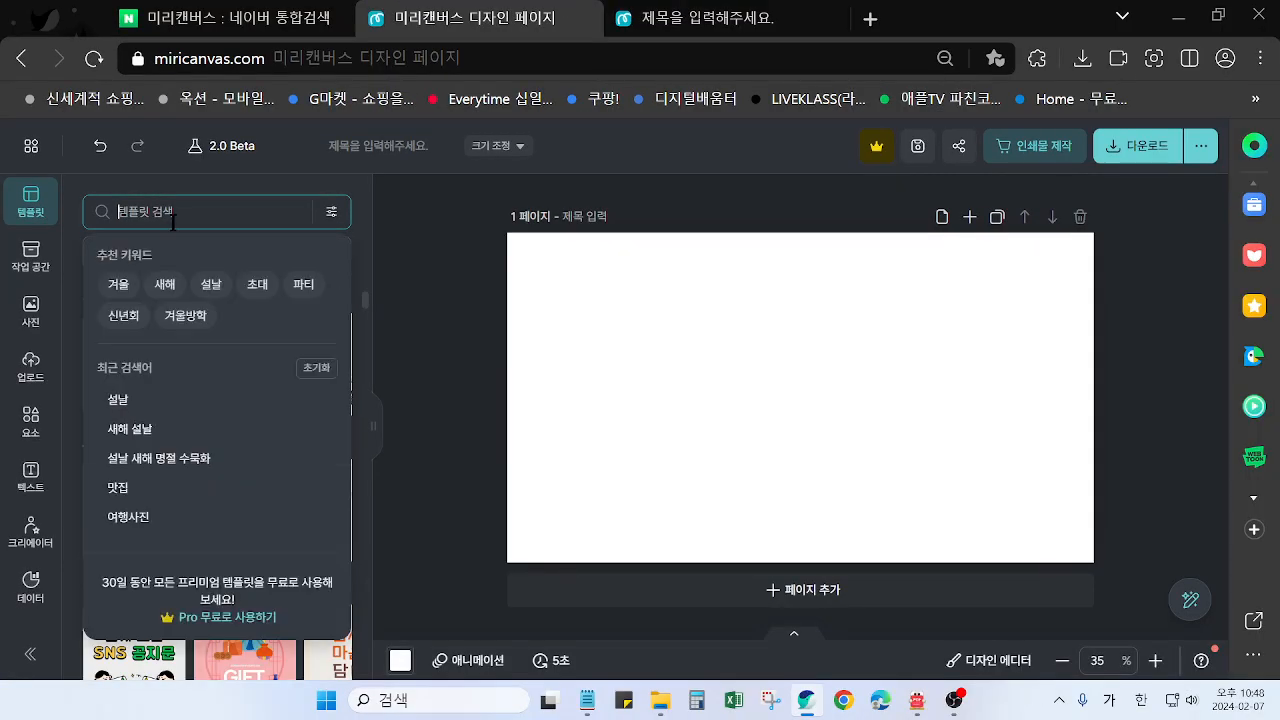
{"action": "type", "text": "수묵화"}
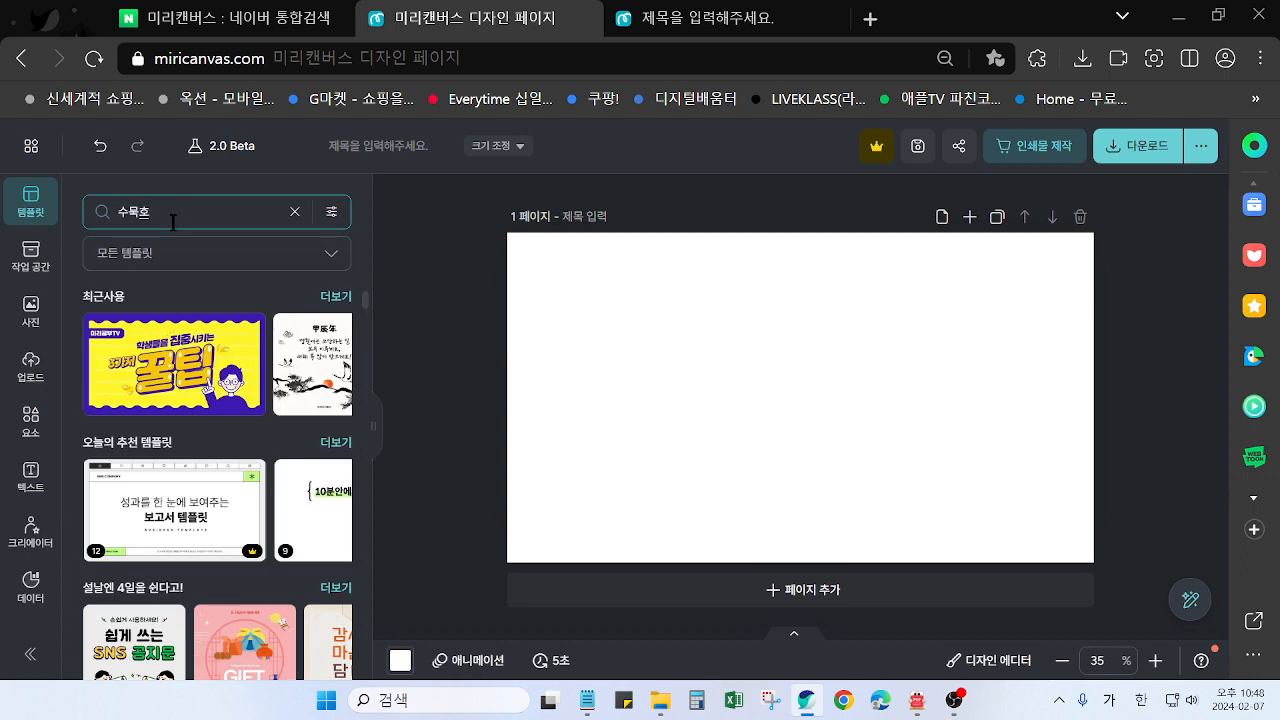
{"action": "type", "text": " 새해"}
{"action": "key", "text": "Return"}
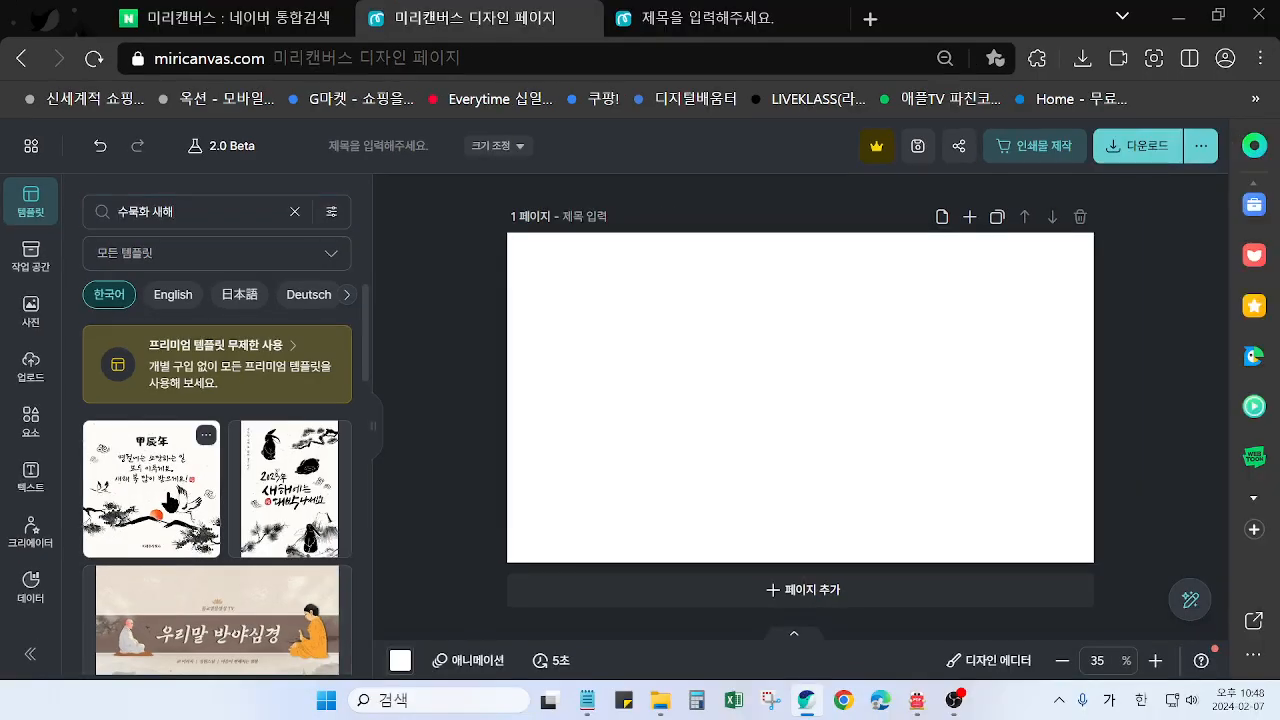
Apply the 甲辰年 crane and sunrise template to the blank page and dismiss the options for how the design is fitted
{"action": "left_click", "coordinate": [267, 706]}
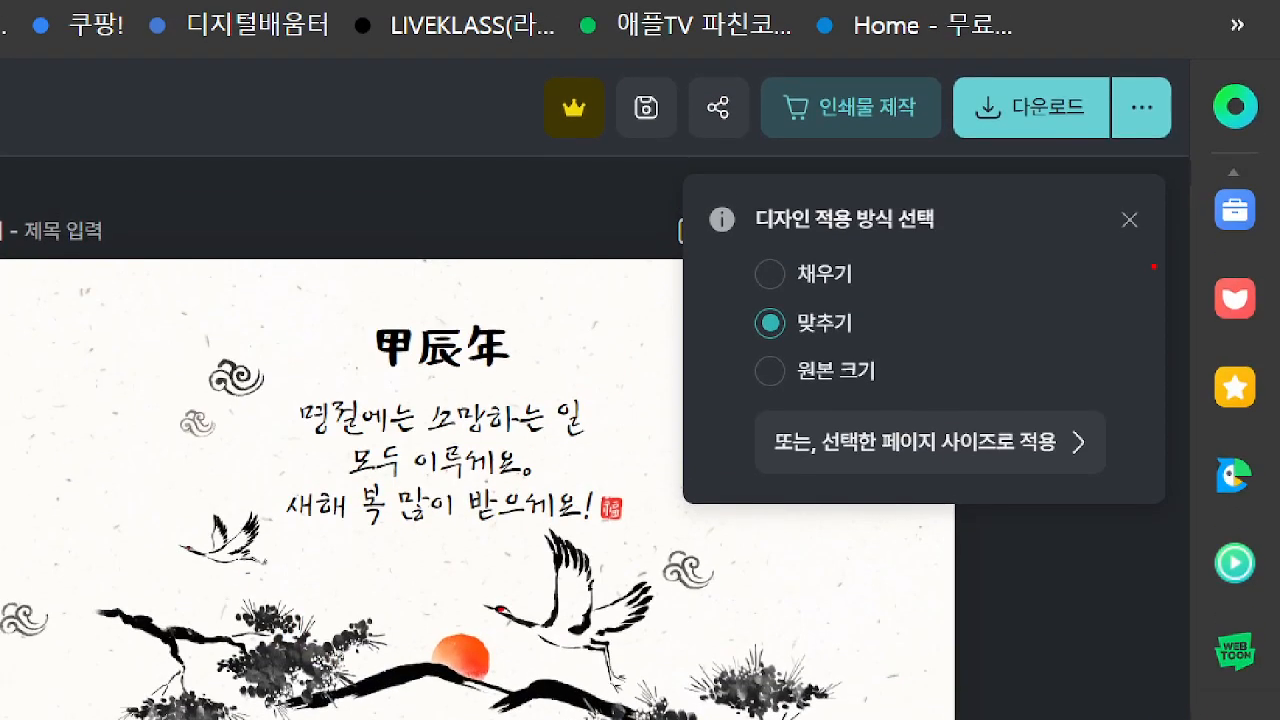
{"action": "mouse_move", "coordinate": [1153, 266]}
{"action": "left_mouse_down"}
{"action": "mouse_move", "coordinate": [1098, 242]}
{"action": "mouse_move", "coordinate": [1094, 204]}
{"action": "left_mouse_up"}
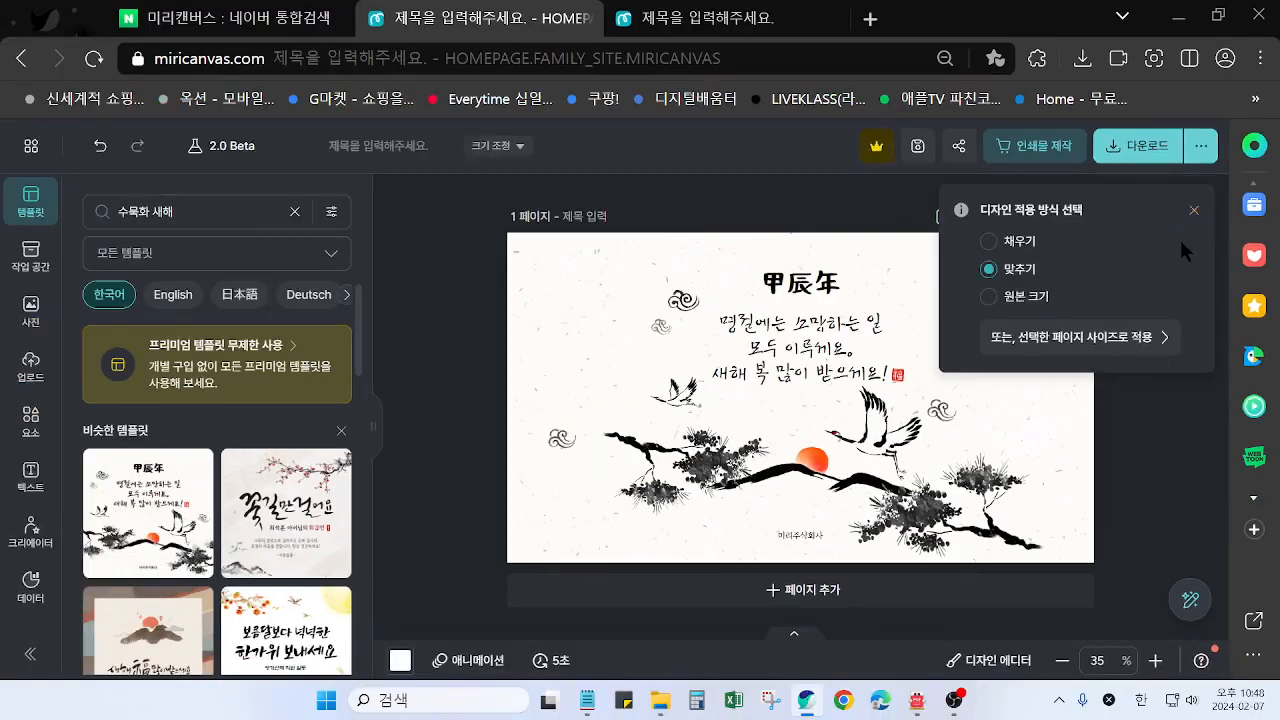
{"action": "left_click", "coordinate": [1129, 219]}
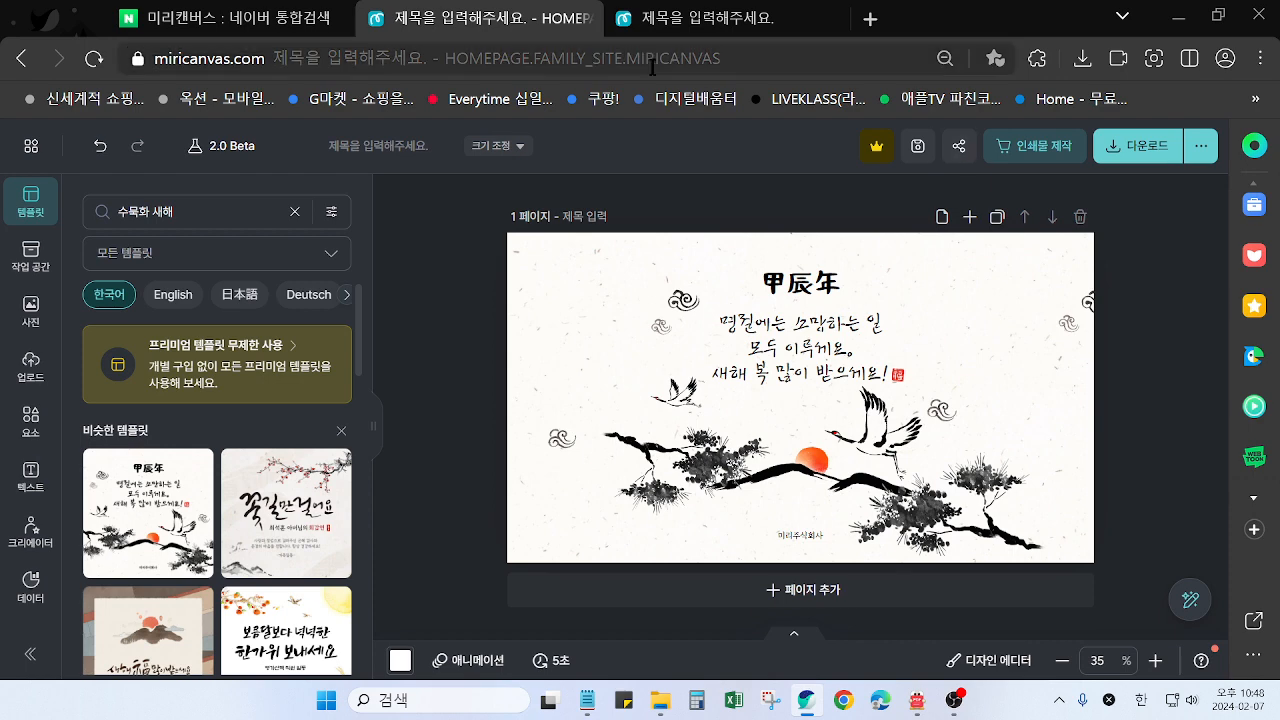
Using the finished card for comparison, delete the template's cloud image at the page's right edge and the company name below the sunrise
{"action": "left_click", "coordinate": [705, 28]}
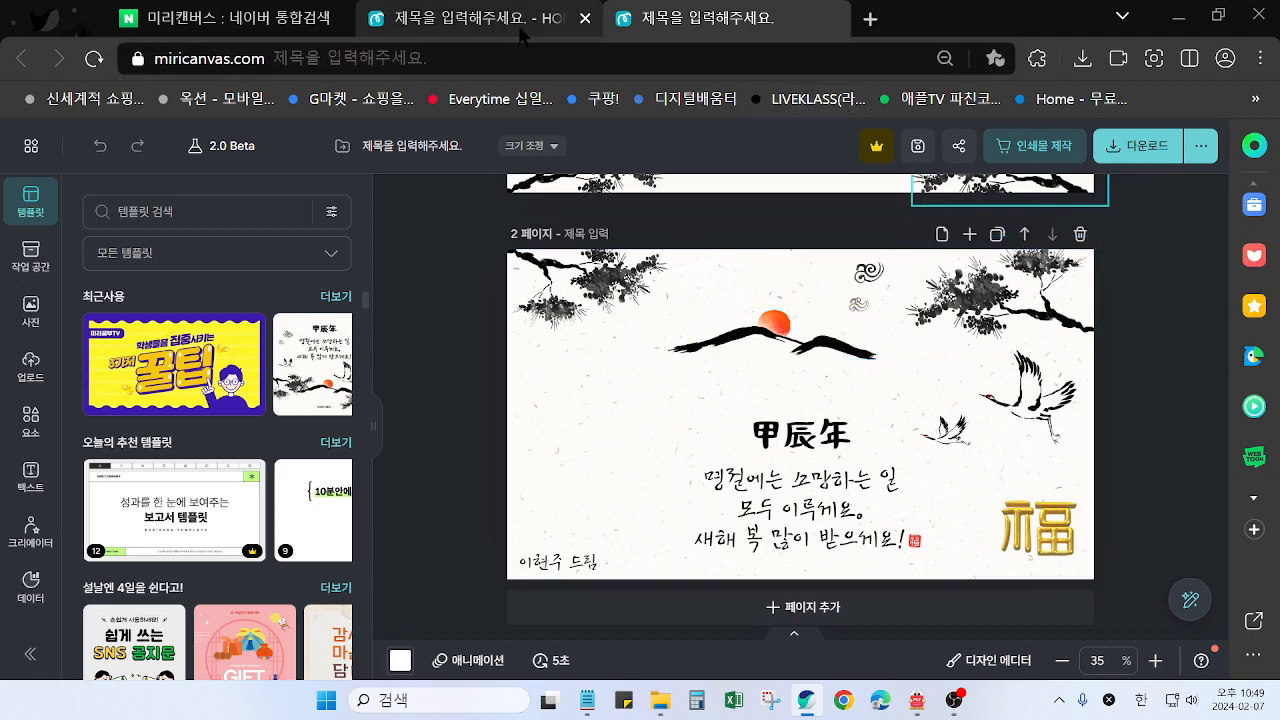
{"action": "left_click", "coordinate": [477, 28]}
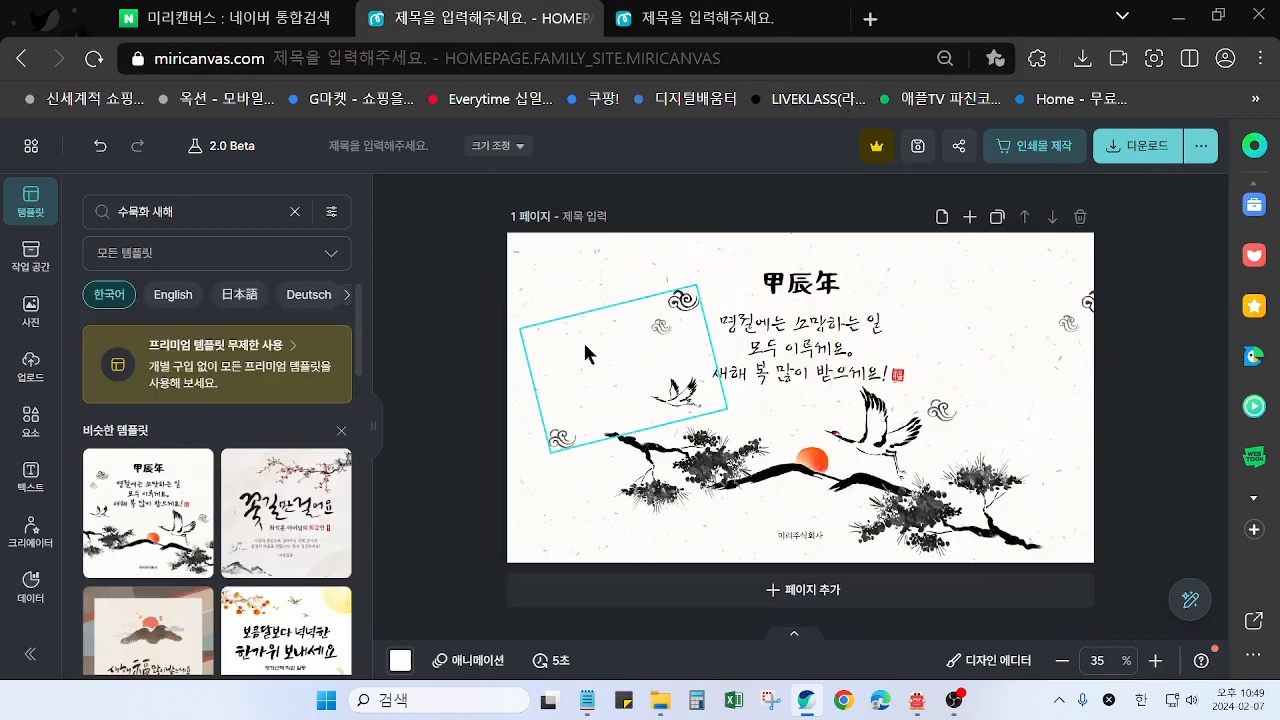
{"action": "left_click", "coordinate": [1043, 373]}
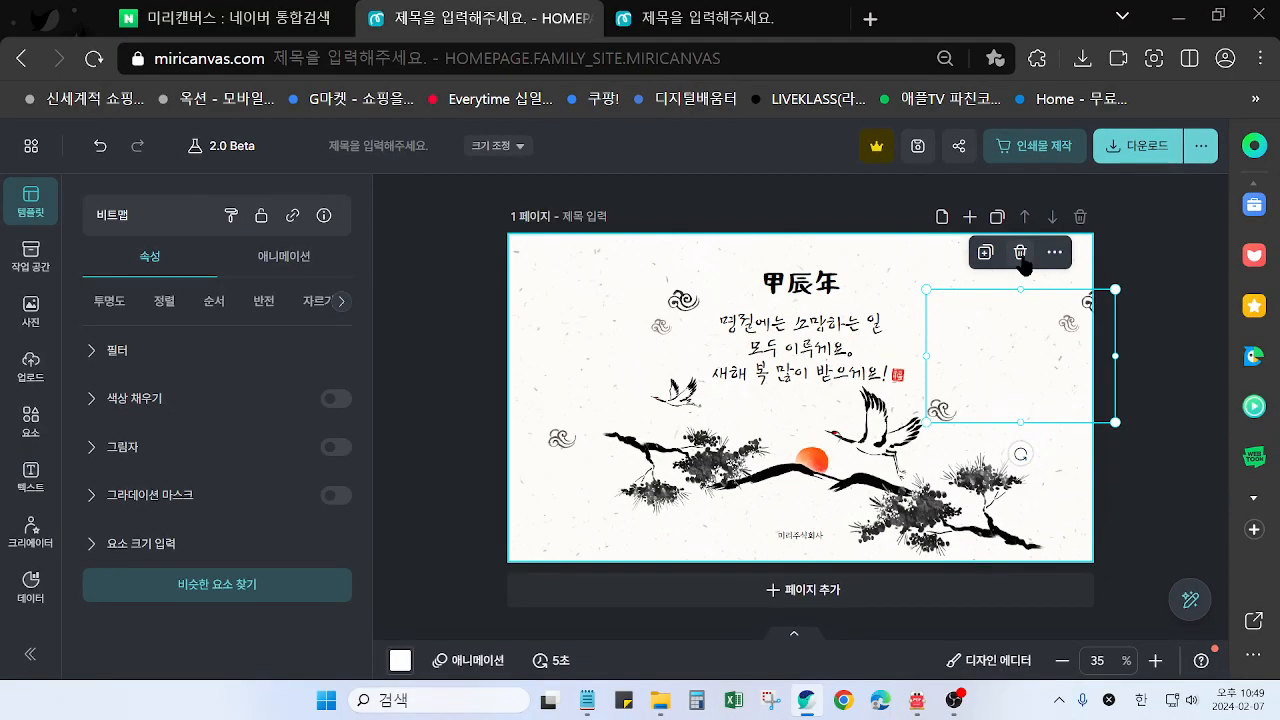
{"action": "left_click", "coordinate": [1020, 253]}
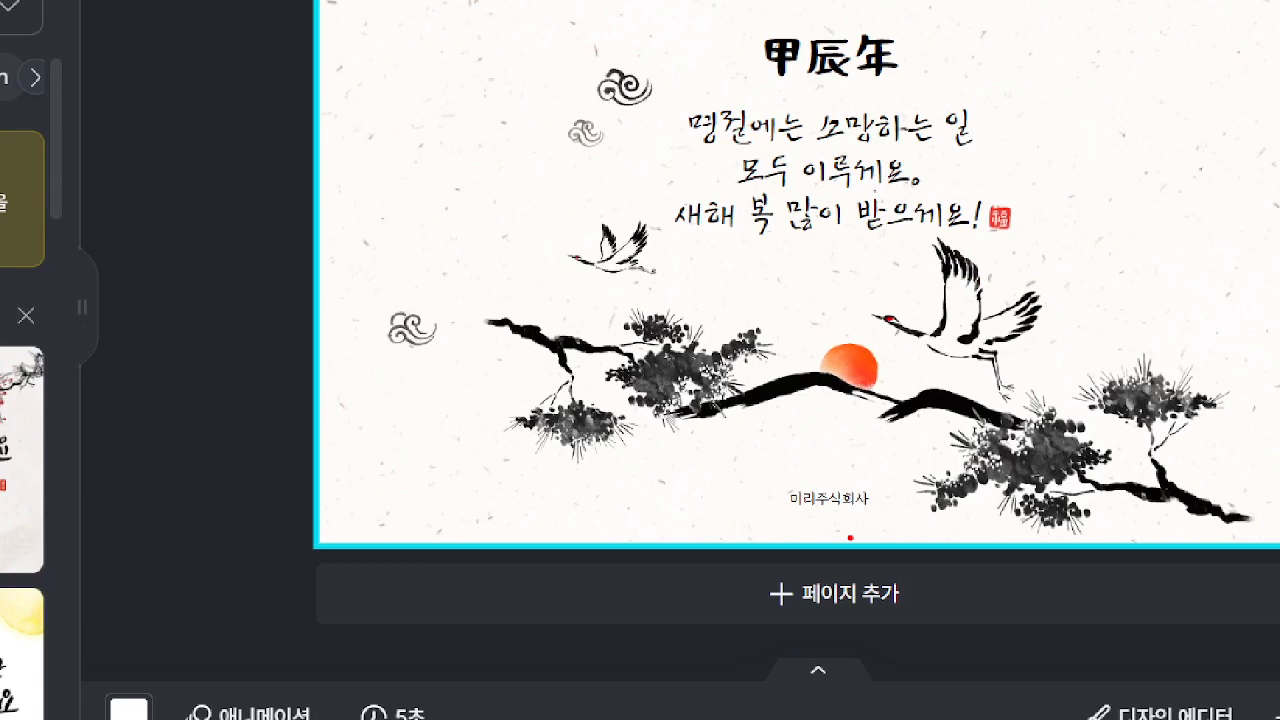
{"action": "mouse_move", "coordinate": [850, 537]}
{"action": "left_mouse_down"}
{"action": "mouse_move", "coordinate": [878, 526]}
{"action": "mouse_move", "coordinate": [773, 514]}
{"action": "mouse_move", "coordinate": [847, 448]}
{"action": "mouse_move", "coordinate": [865, 535]}
{"action": "left_mouse_up"}
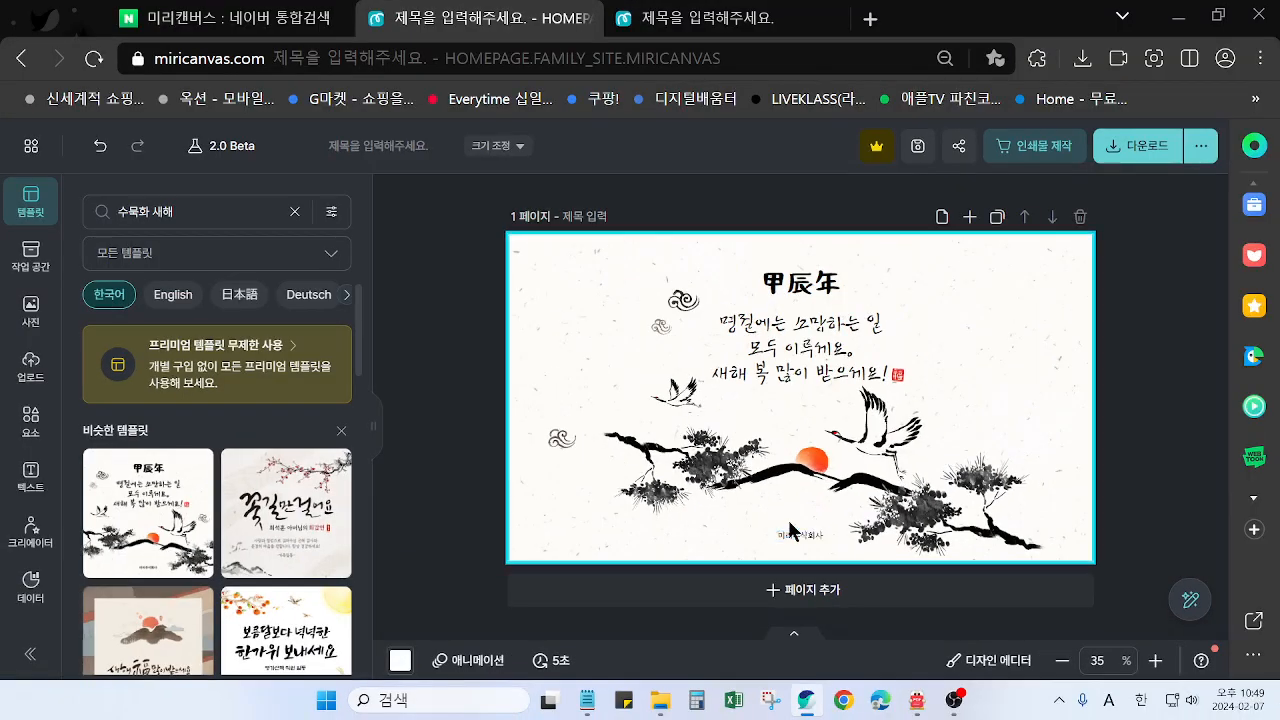
{"action": "left_click", "coordinate": [822, 497]}
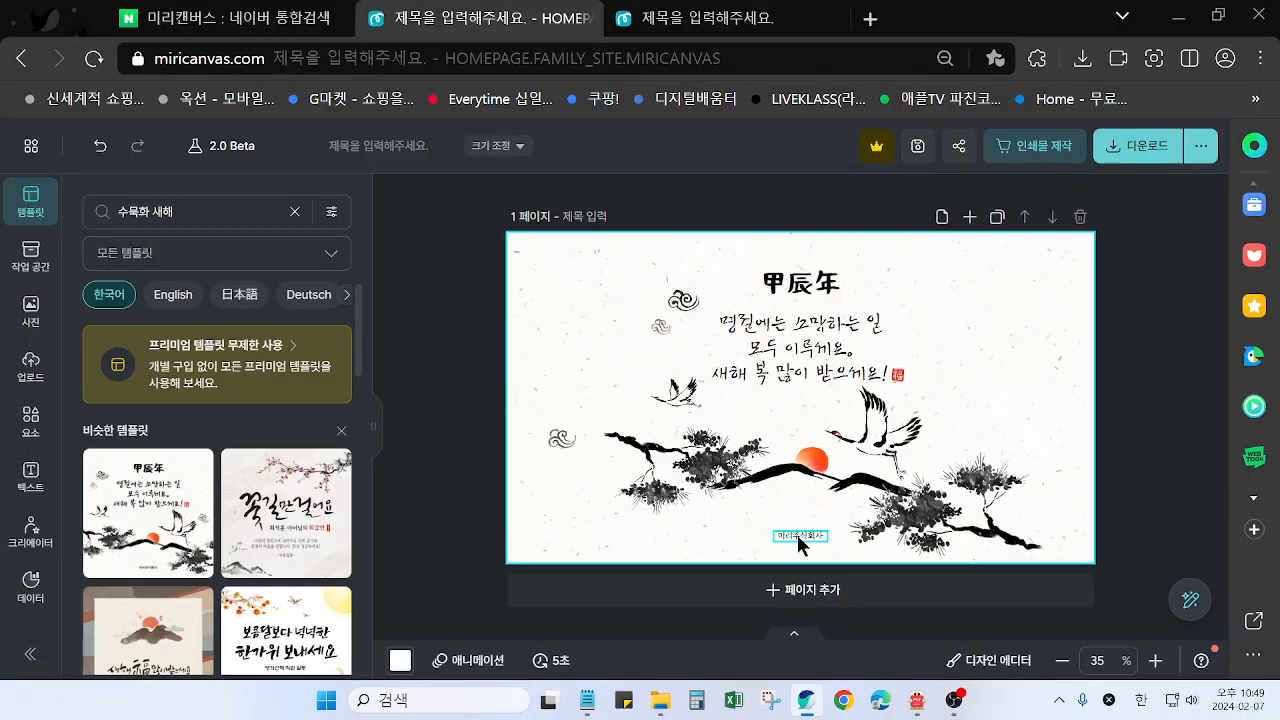
{"action": "key", "text": "Delete"}
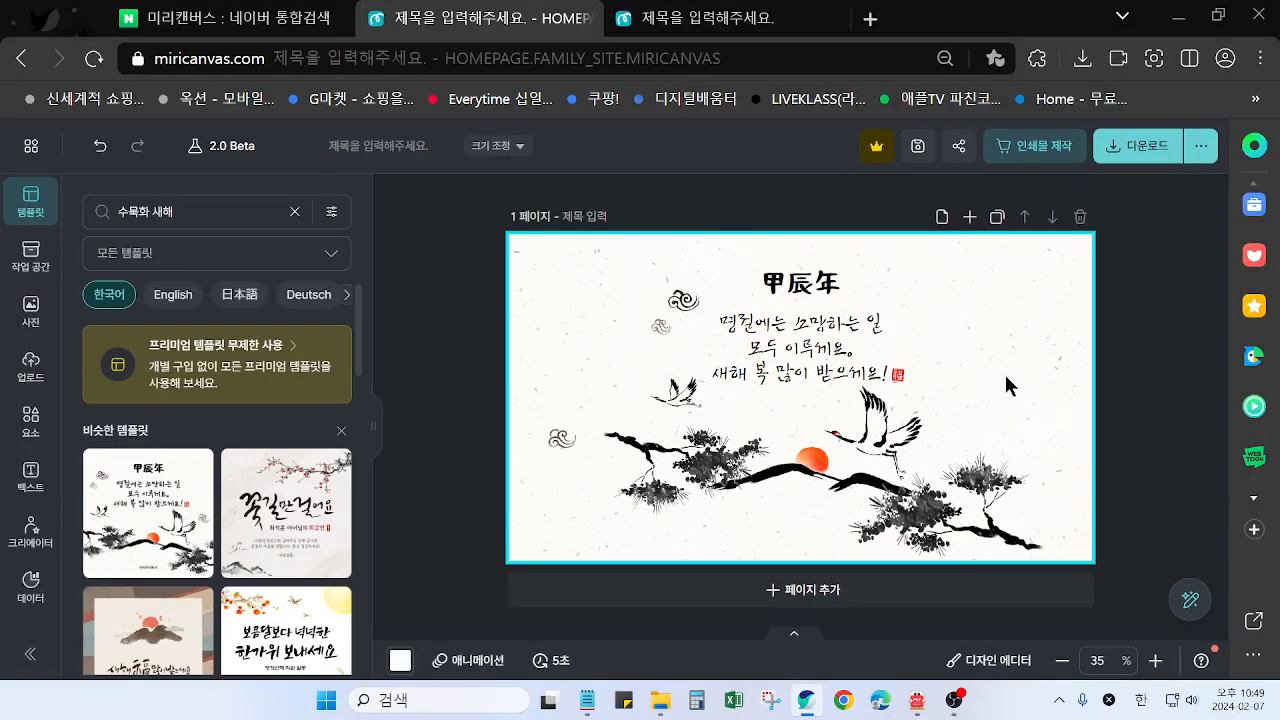
Crop the cloud image beside the greeting so that only its two upper clouds remain, and apply the crop
{"action": "left_click", "coordinate": [638, 340]}
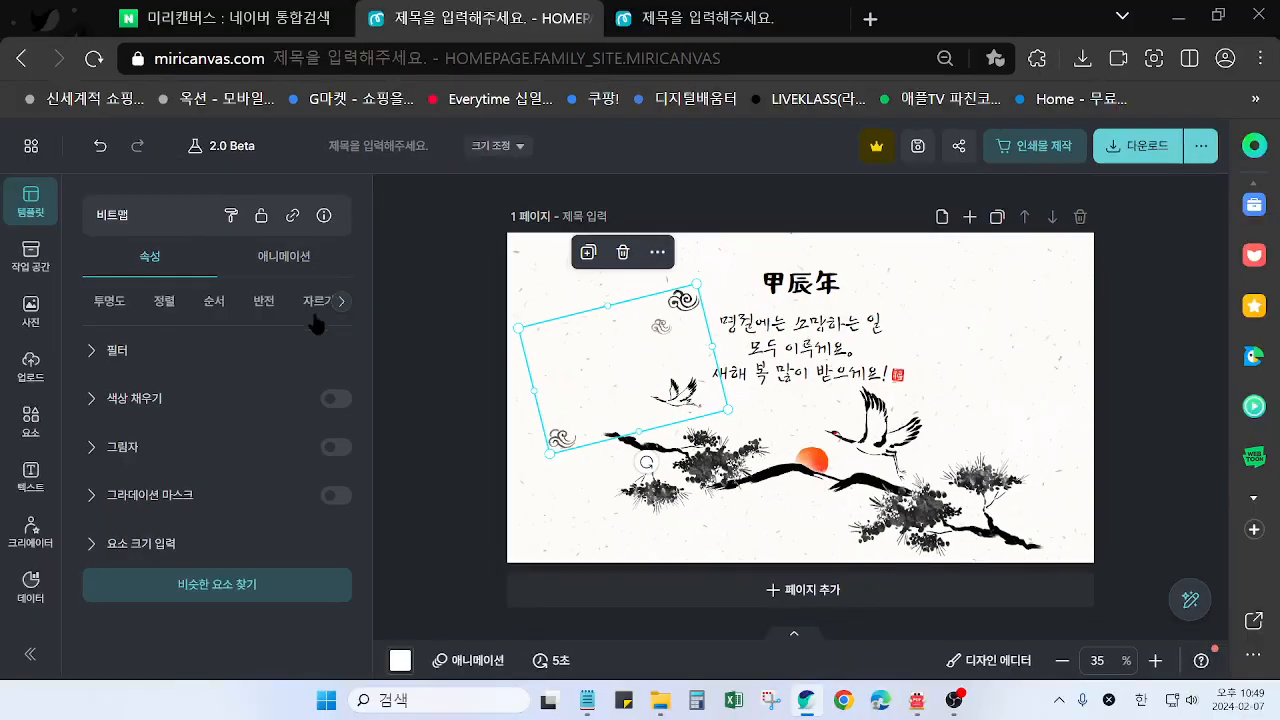
{"action": "left_click", "coordinate": [315, 303]}
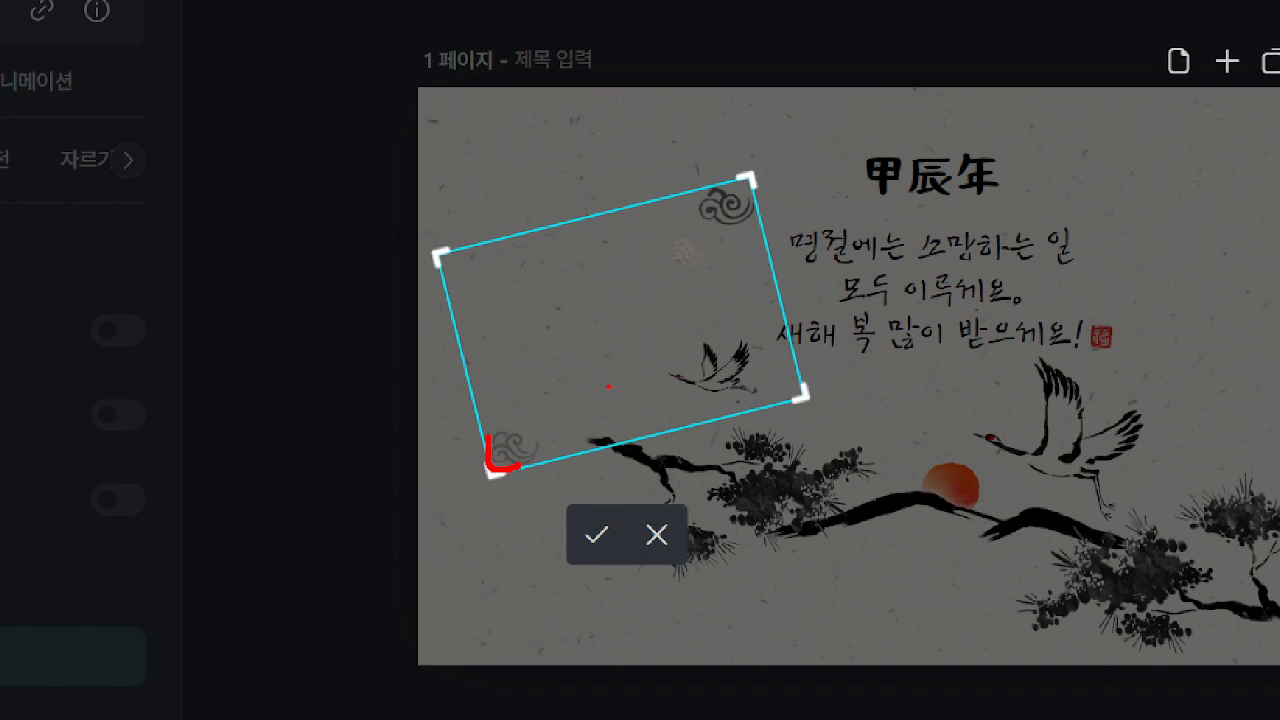
{"action": "mouse_move", "coordinate": [587, 407]}
{"action": "left_mouse_down"}
{"action": "mouse_move", "coordinate": [634, 325]}
{"action": "mouse_move", "coordinate": [663, 299]}
{"action": "left_mouse_up"}
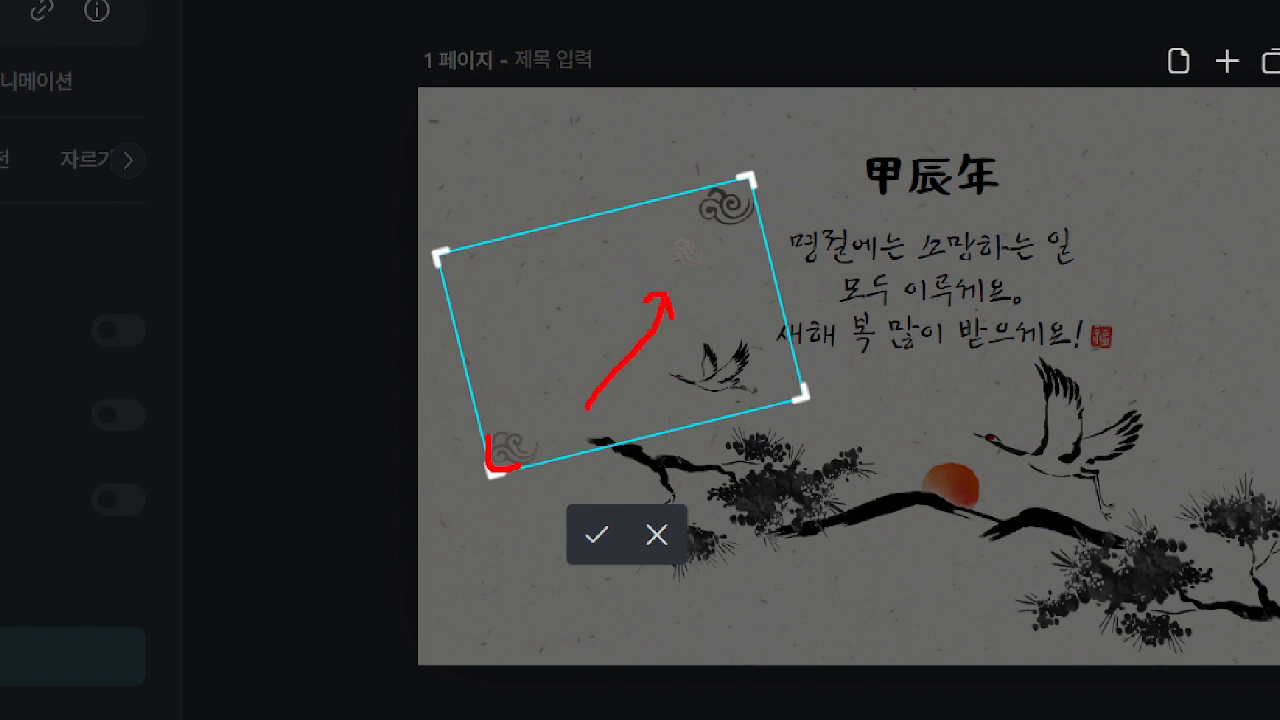
{"action": "mouse_move", "coordinate": [634, 215]}
{"action": "left_mouse_down"}
{"action": "mouse_move", "coordinate": [660, 300]}
{"action": "mouse_move", "coordinate": [752, 293]}
{"action": "left_mouse_up"}
{"action": "key", "text": "Escape"}
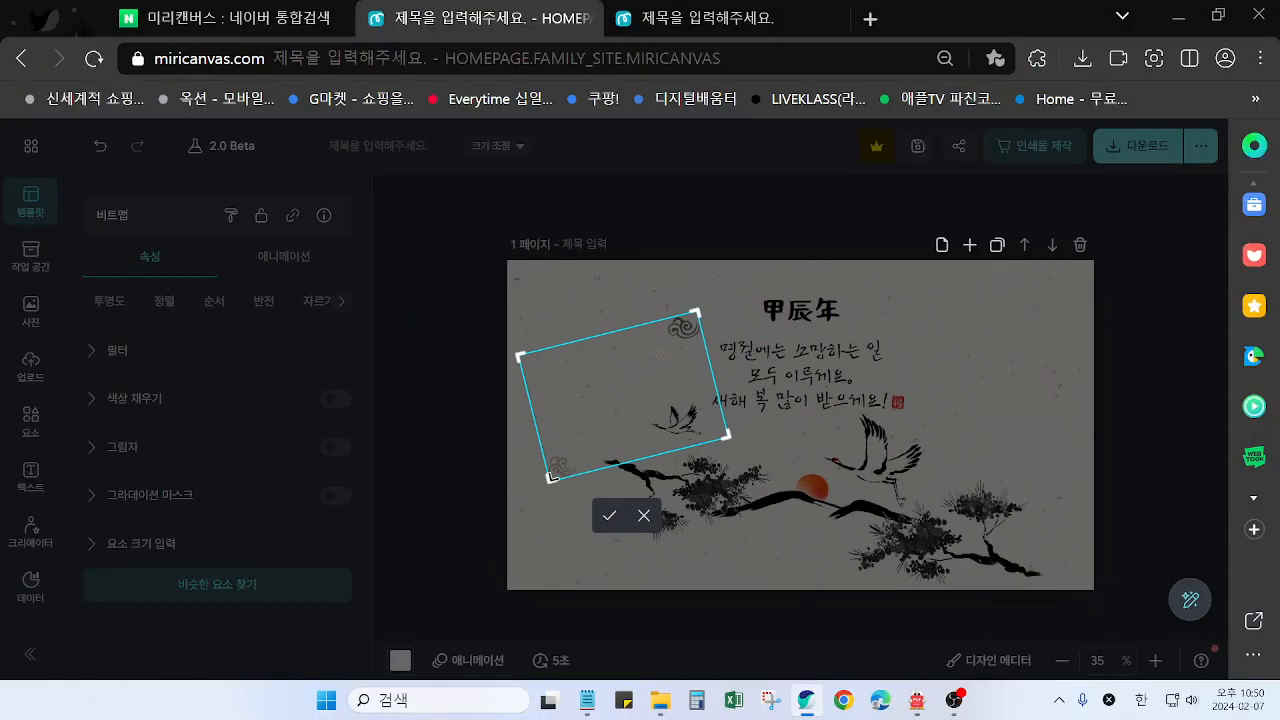
{"action": "left_click_drag", "start_coordinate": [552, 477], "coordinate": [640, 383]}
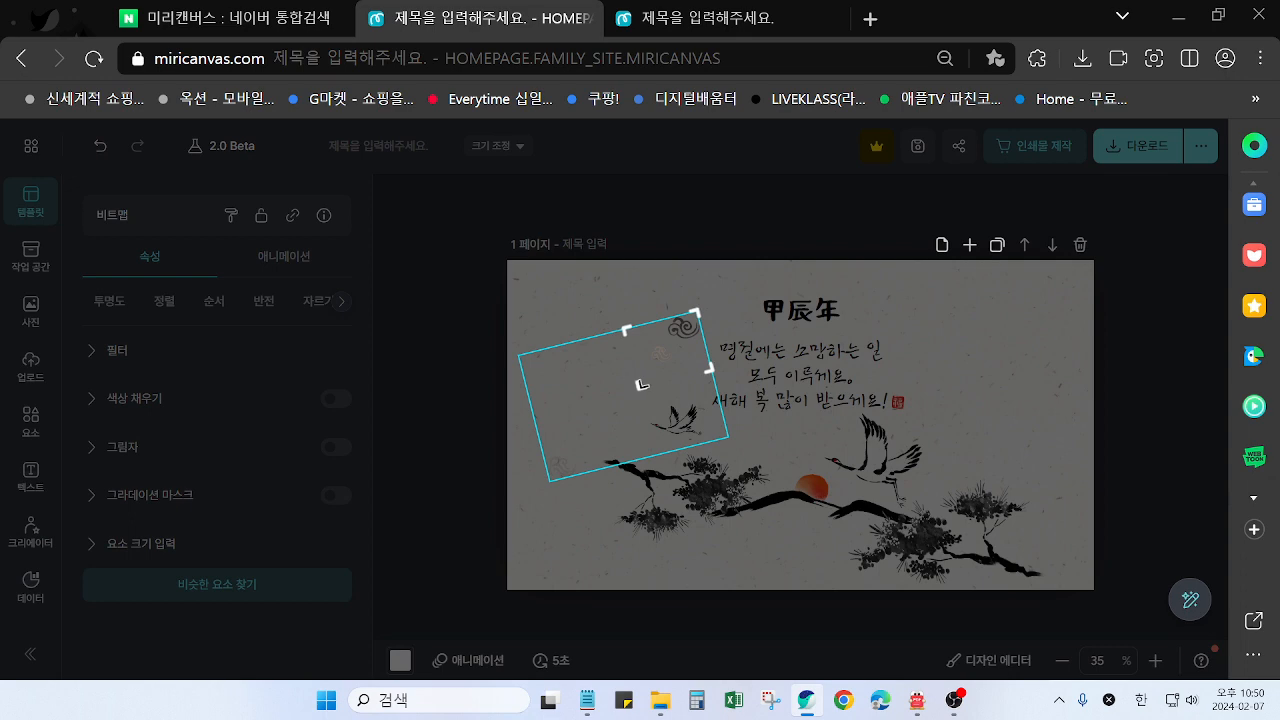
{"action": "left_click_drag", "start_coordinate": [641, 384], "coordinate": [640, 384]}
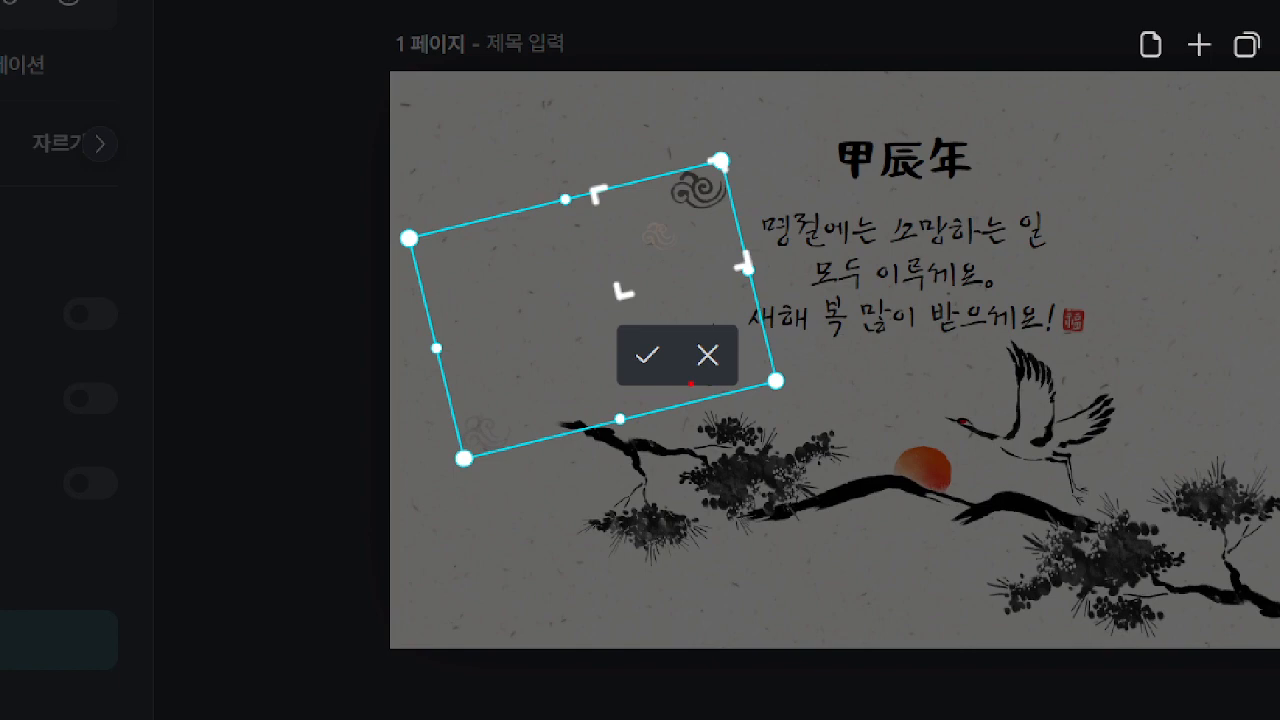
{"action": "mouse_move", "coordinate": [690, 384]}
{"action": "left_mouse_down"}
{"action": "mouse_move", "coordinate": [614, 373]}
{"action": "mouse_move", "coordinate": [660, 370]}
{"action": "left_mouse_up"}
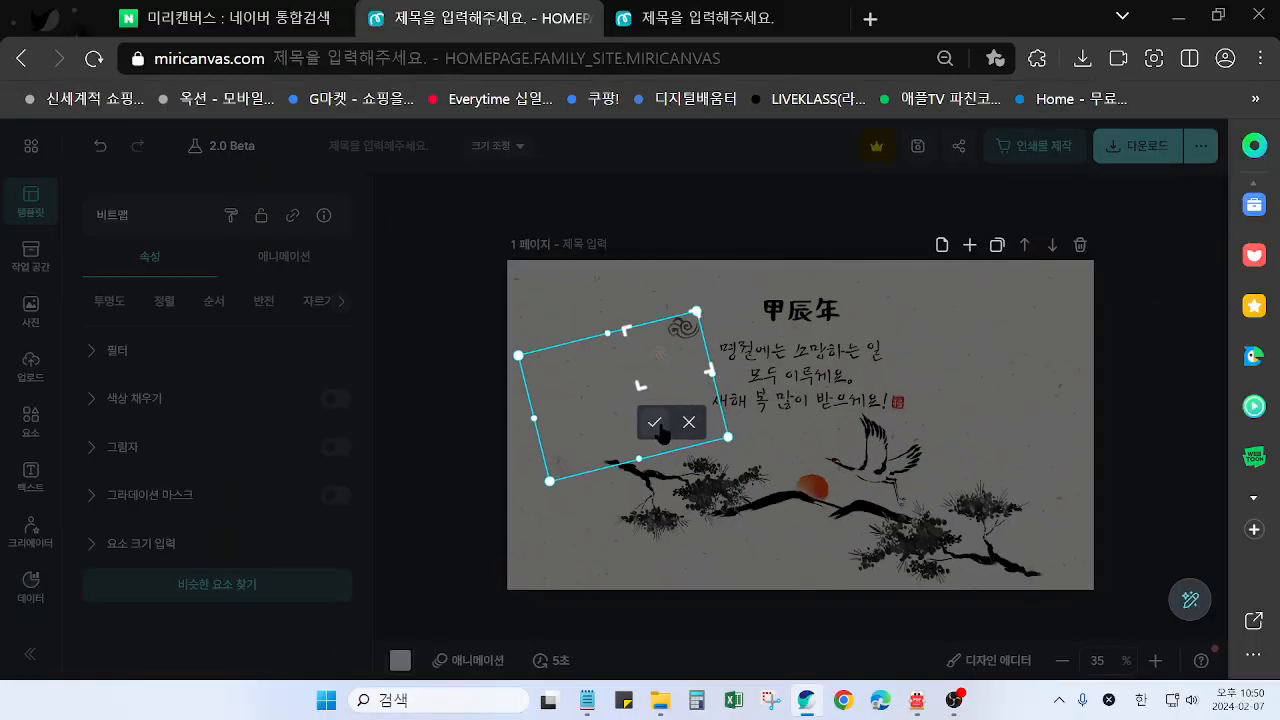
{"action": "left_click", "coordinate": [645, 356]}
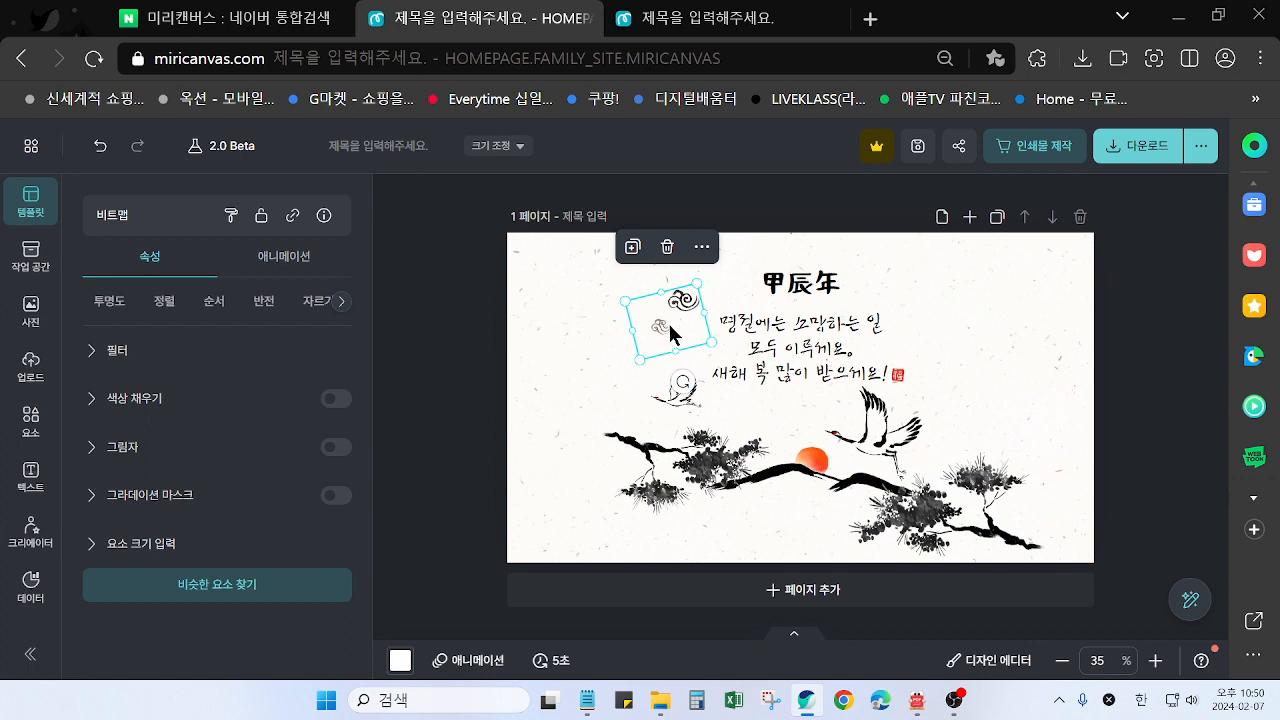
Move the cropped clouds to the right of the greeting and the left pine branch into the page's upper-left corner
{"action": "left_click_drag", "start_coordinate": [668, 325], "coordinate": [985, 307]}
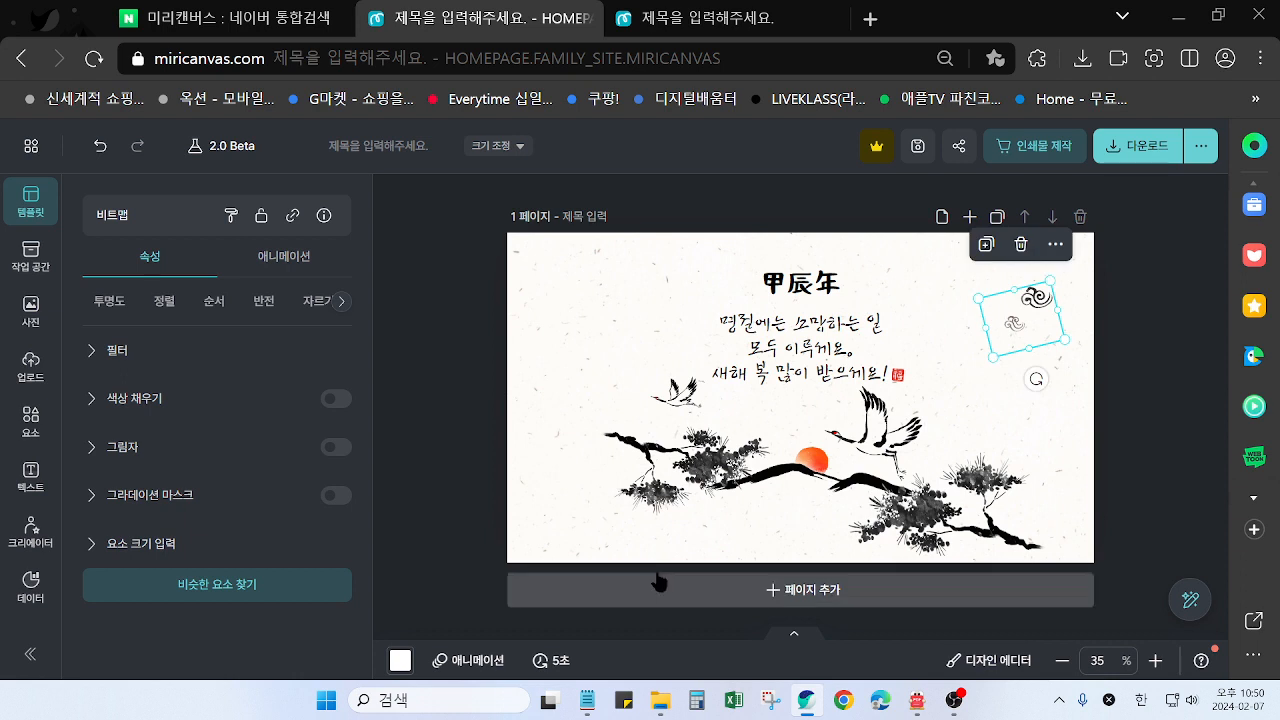
{"action": "left_click_drag", "start_coordinate": [700, 500], "coordinate": [594, 298]}
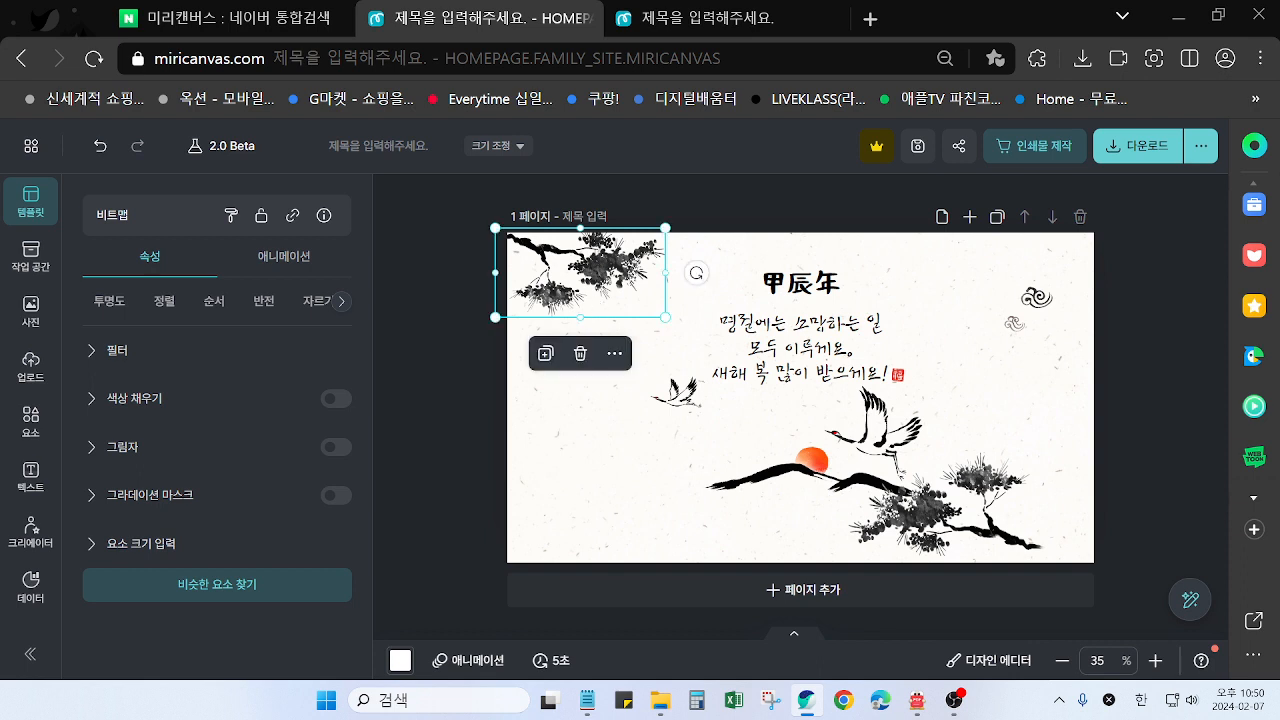
{"action": "key", "text": "Up"}
{"action": "key", "text": "Up"}
{"action": "key", "text": "Up"}
{"action": "key", "text": "Up"}
{"action": "key", "text": "Up"}
{"action": "key", "text": "Up"}
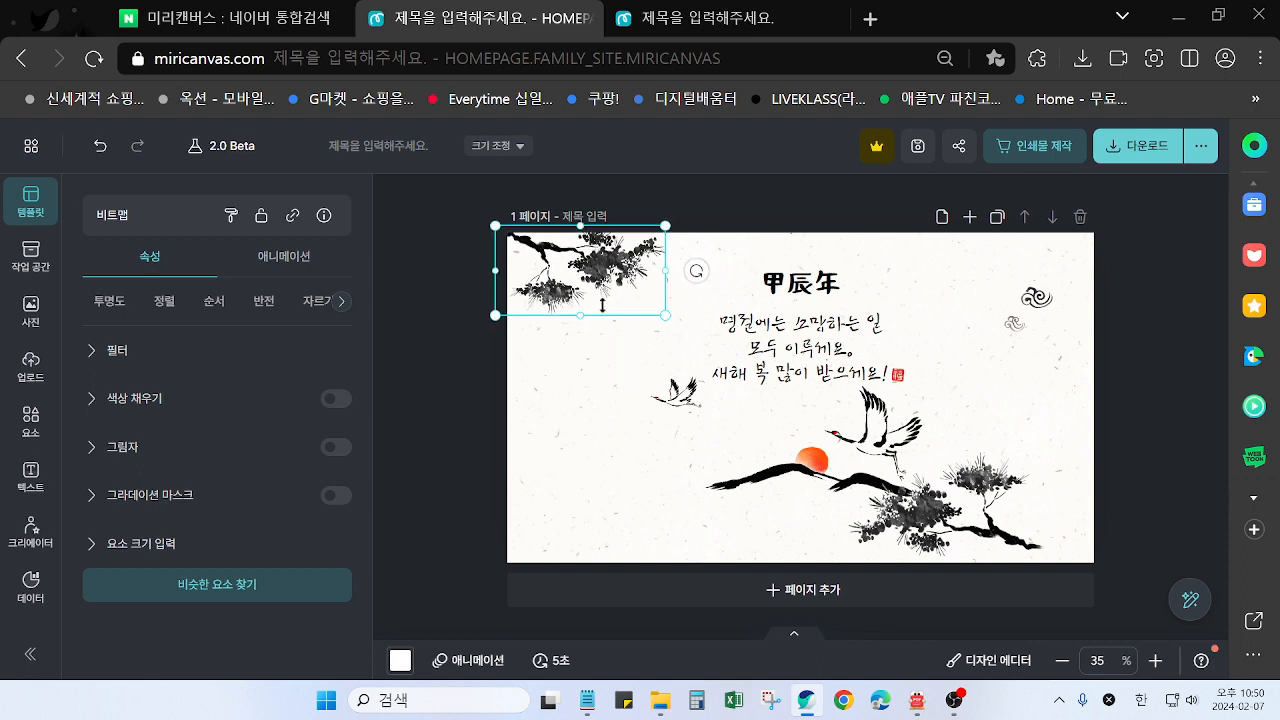
Using the finished card for comparison, move the clouds to the page's lower right and the other pine branch into its upper-right corner
{"action": "left_click_drag", "start_coordinate": [949, 533], "coordinate": [938, 407]}
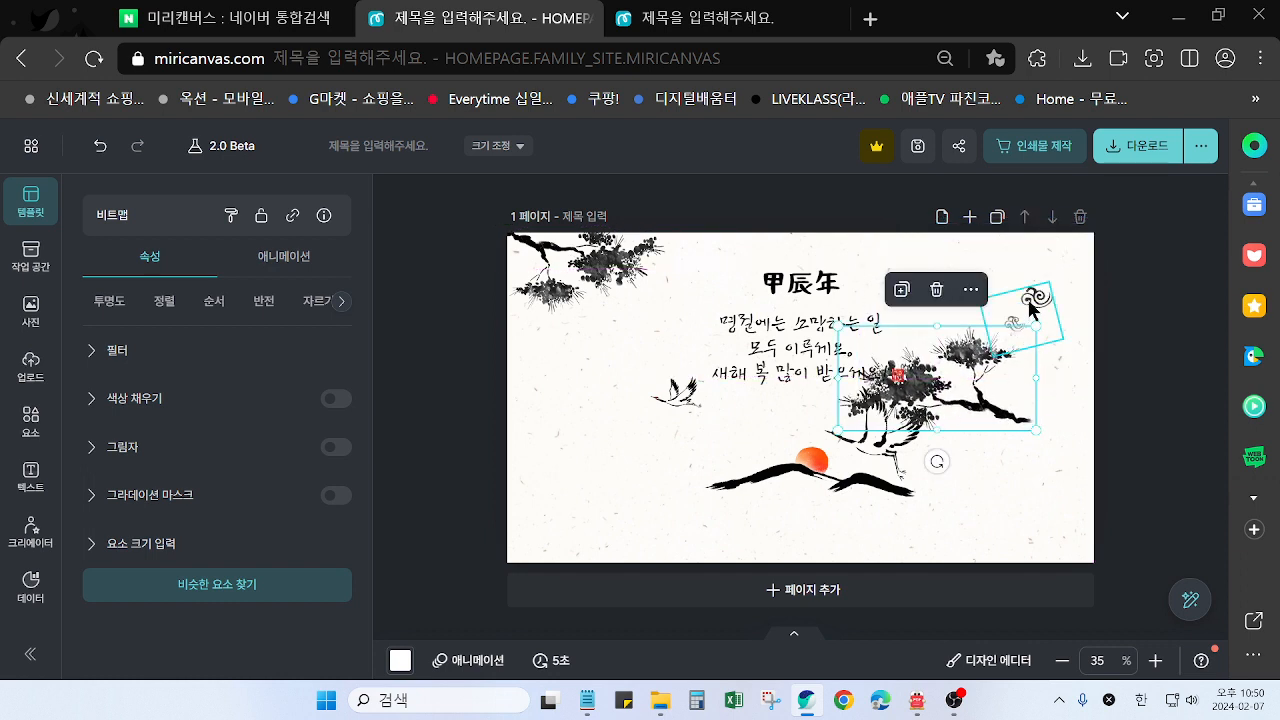
{"action": "mouse_move", "coordinate": [1033, 308]}
{"action": "left_mouse_down"}
{"action": "mouse_move", "coordinate": [1017, 512]}
{"action": "mouse_move", "coordinate": [1018, 300]}
{"action": "left_mouse_up"}
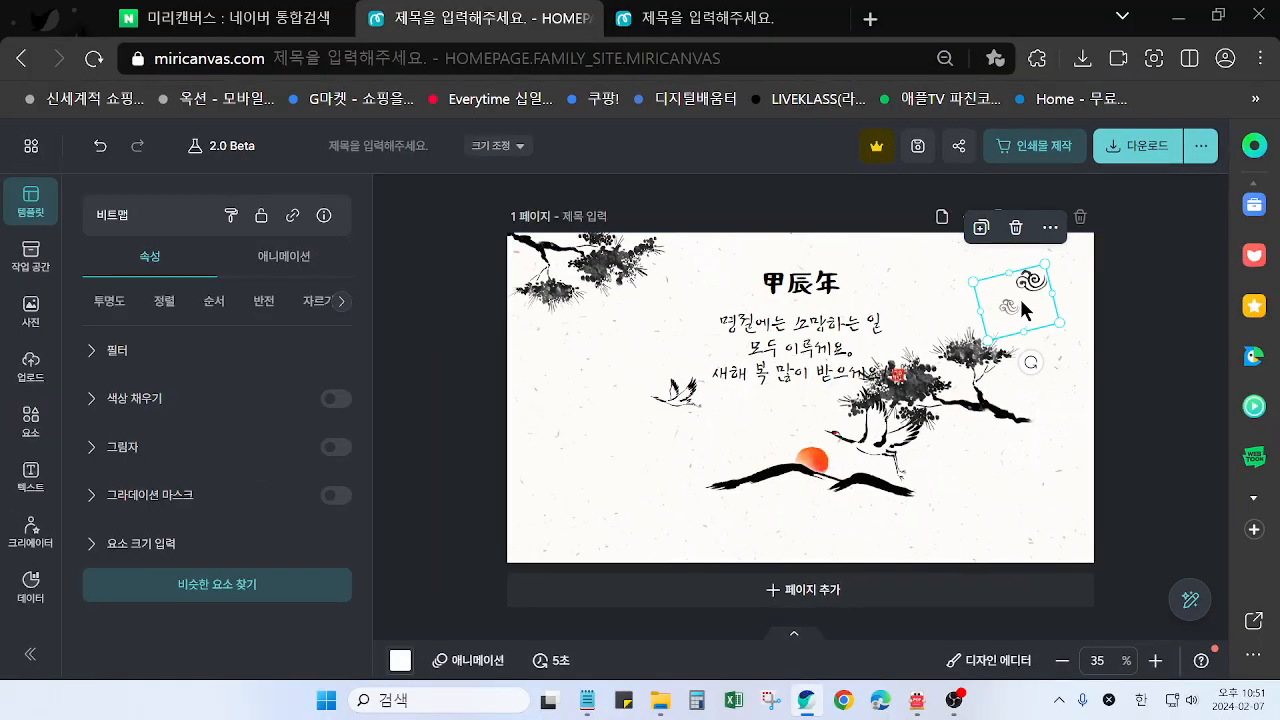
{"action": "left_click_drag", "start_coordinate": [1024, 305], "coordinate": [1030, 500]}
{"action": "left_click_drag", "start_coordinate": [963, 391], "coordinate": [1036, 284]}
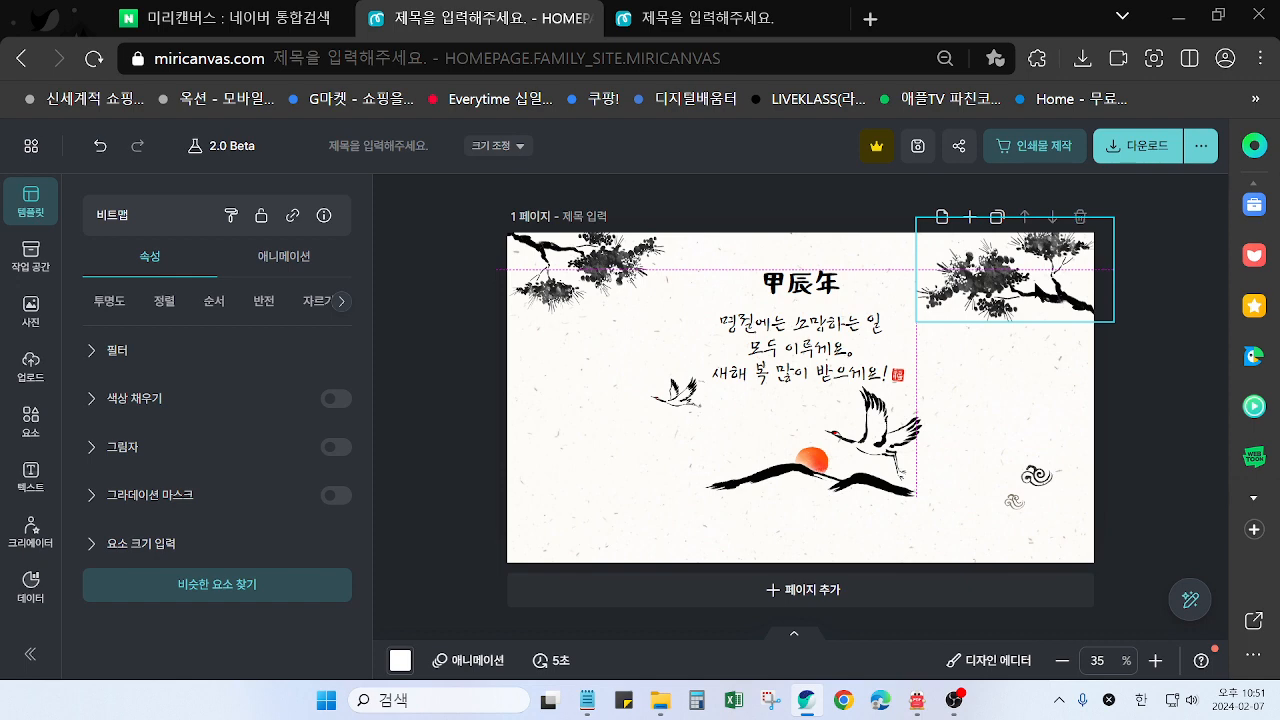
{"action": "left_click", "coordinate": [720, 20]}
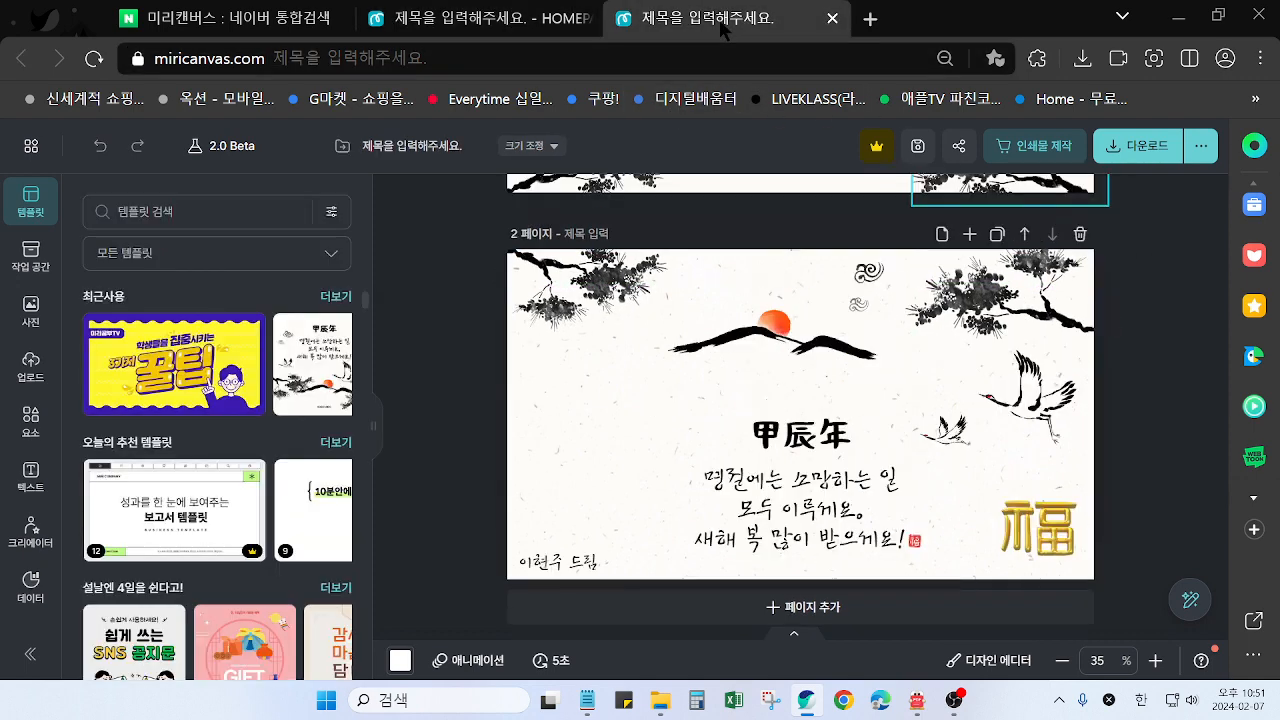
{"action": "left_click", "coordinate": [560, 20]}
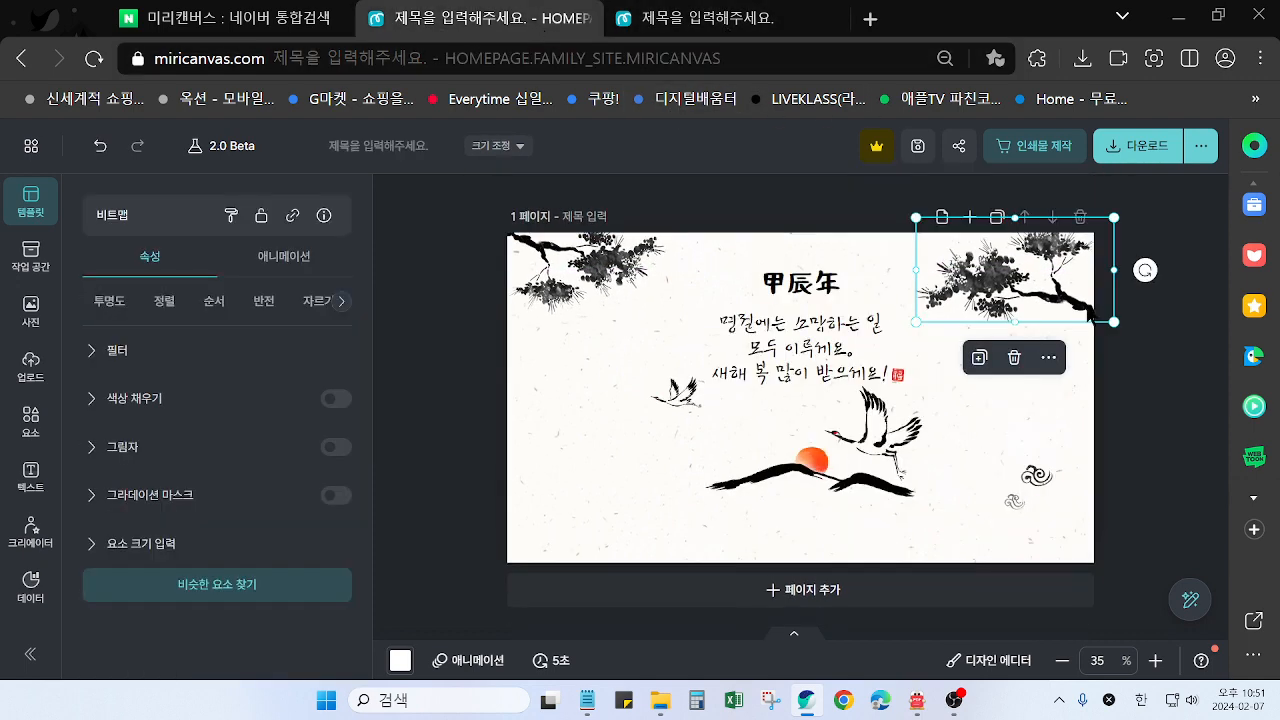
{"action": "left_click_drag", "start_coordinate": [1022, 292], "coordinate": [1014, 290]}
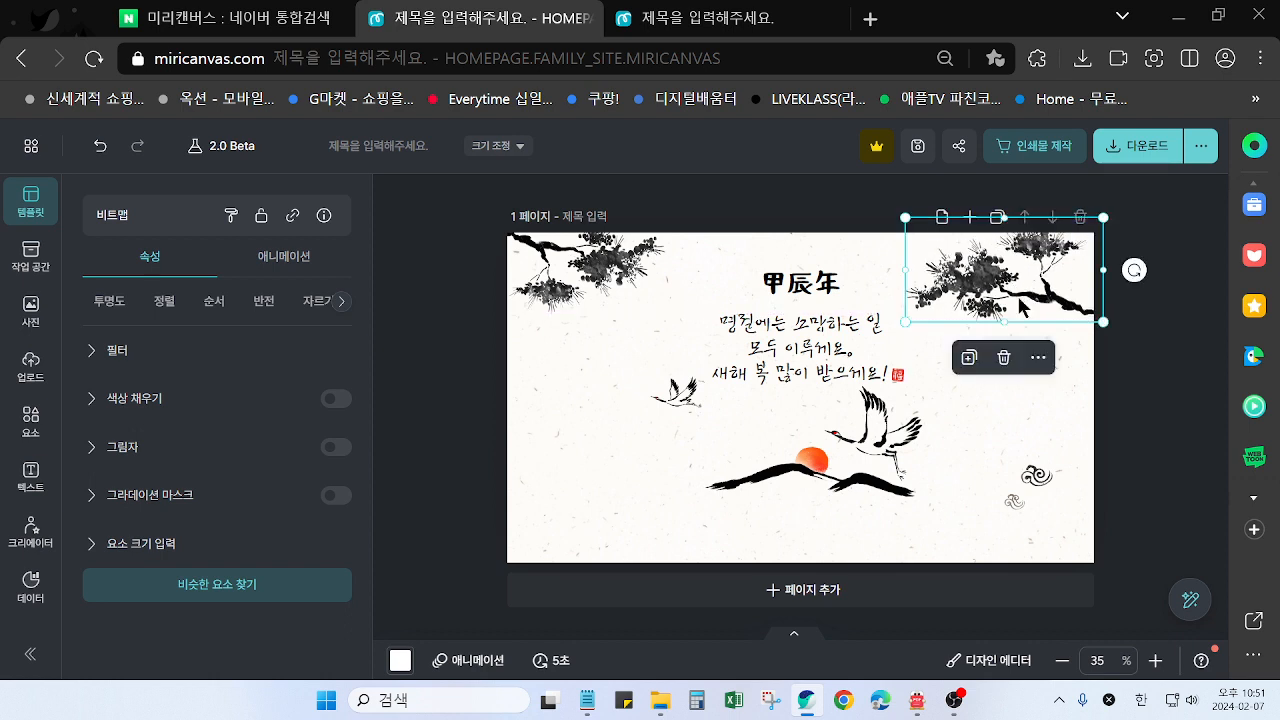
Move the small crane to the page's left side and the large crane below the right end of the mountains
{"action": "left_click_drag", "start_coordinate": [676, 395], "coordinate": [580, 432]}
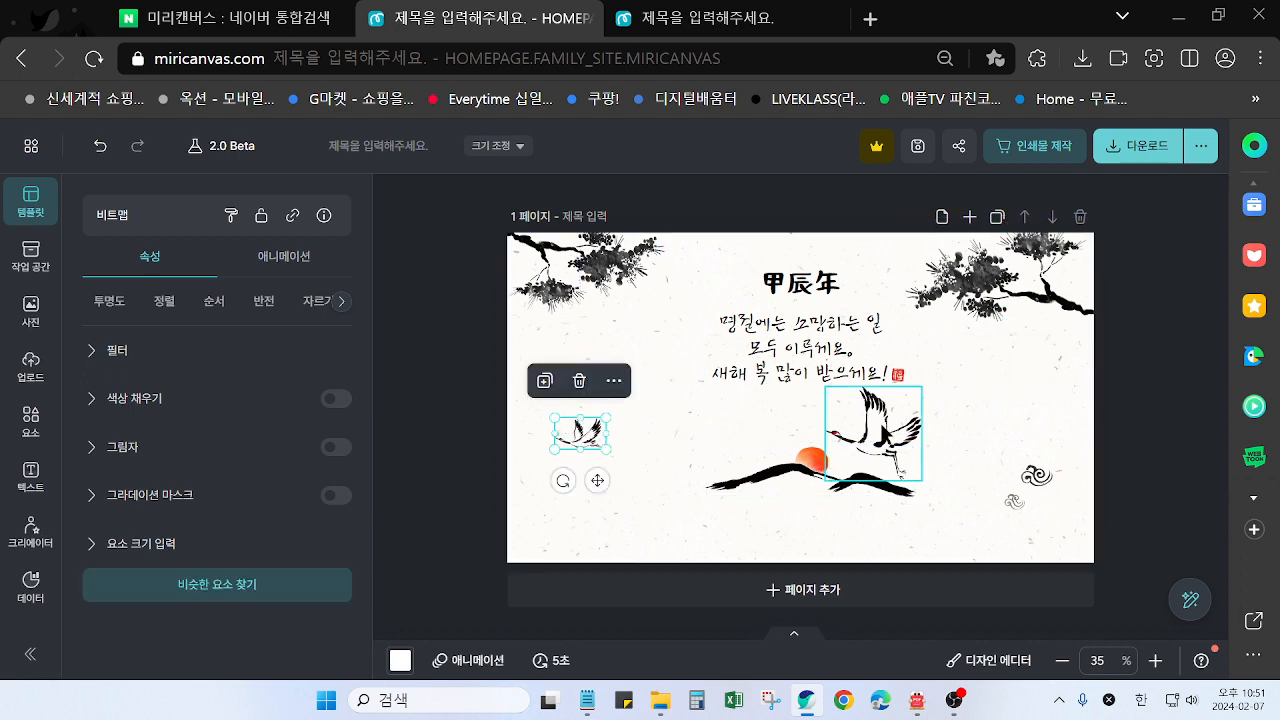
{"action": "left_click_drag", "start_coordinate": [880, 428], "coordinate": [954, 514]}
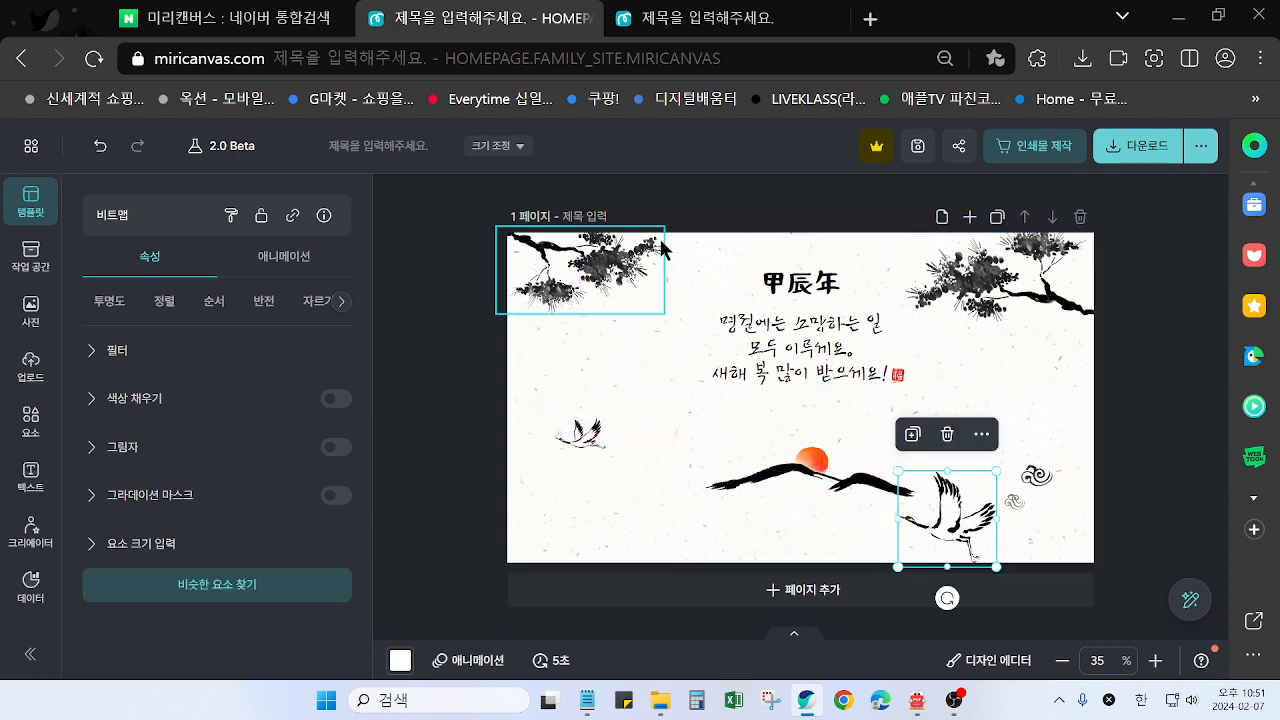
Select the 甲辰年 title, examine the Shift key in 키보드 이미지.pdf in 알PDF, and return to the card design
{"action": "left_click", "coordinate": [820, 295]}
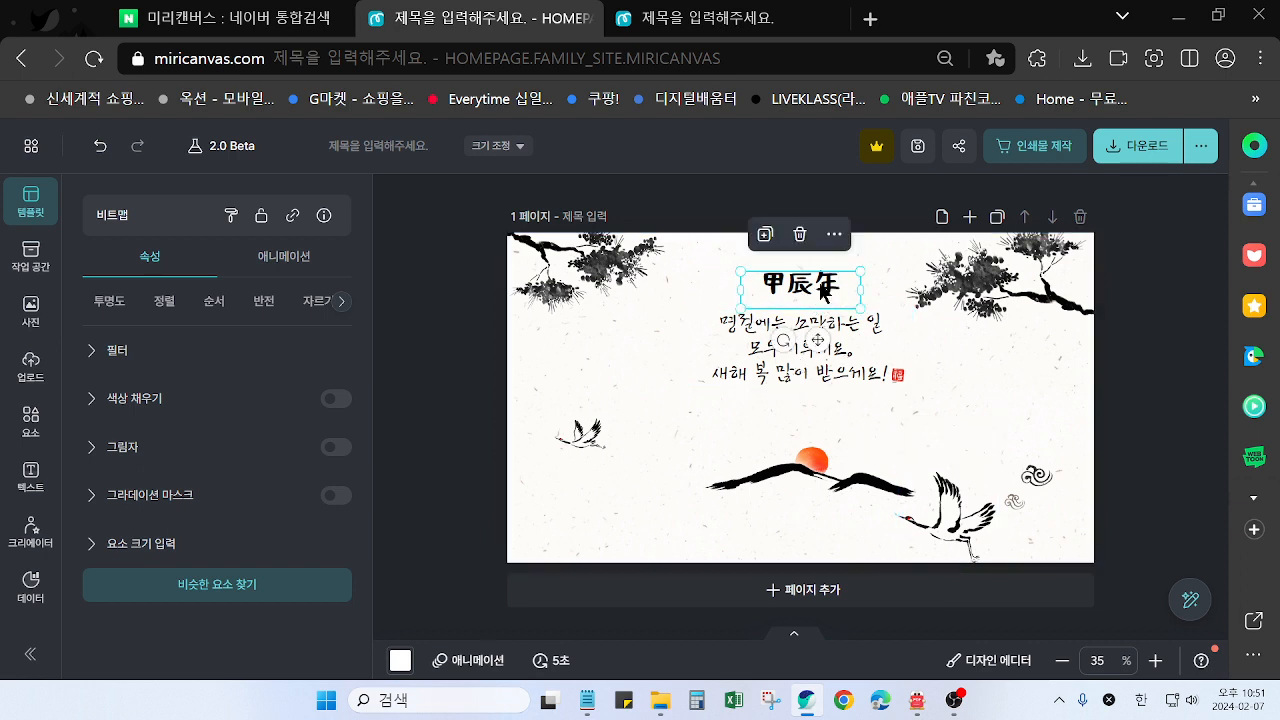
{"action": "mouse_move", "coordinate": [898, 712]}
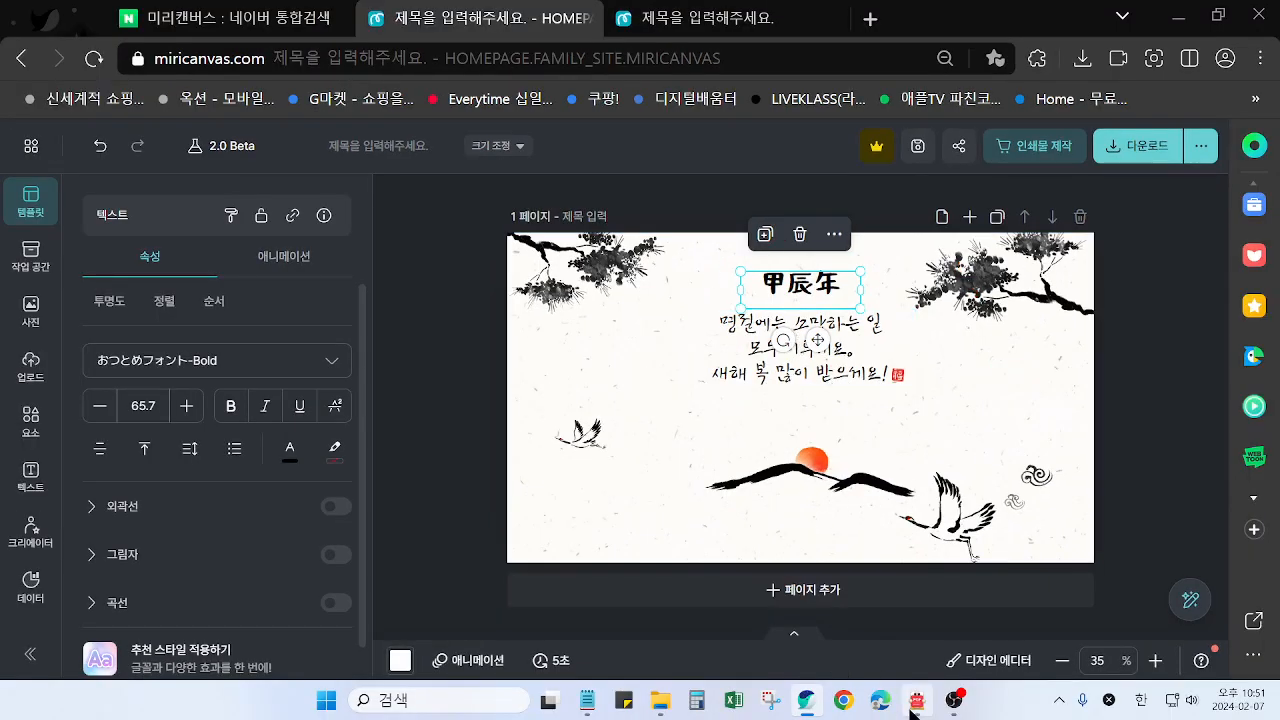
{"action": "left_click", "coordinate": [917, 705]}
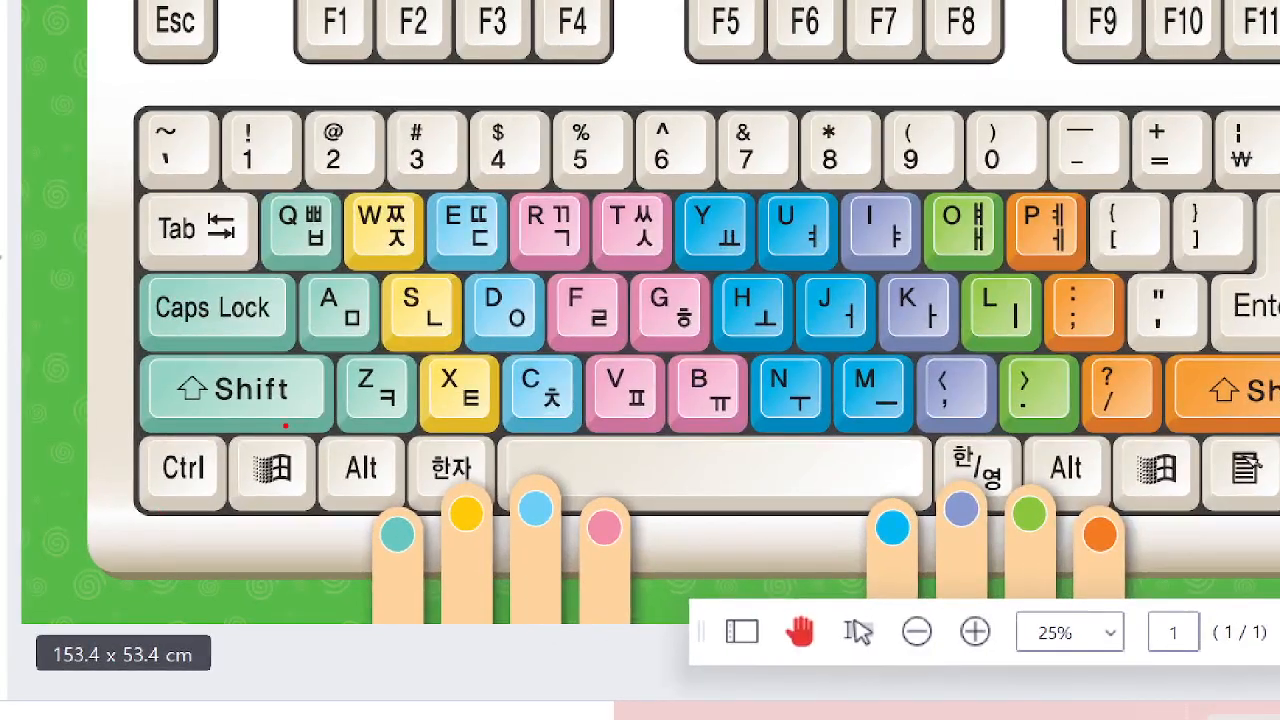
{"action": "mouse_move", "coordinate": [285, 425]}
{"action": "left_mouse_down"}
{"action": "mouse_move", "coordinate": [222, 428]}
{"action": "mouse_move", "coordinate": [175, 396]}
{"action": "mouse_move", "coordinate": [242, 371]}
{"action": "mouse_move", "coordinate": [276, 424]}
{"action": "left_mouse_up"}
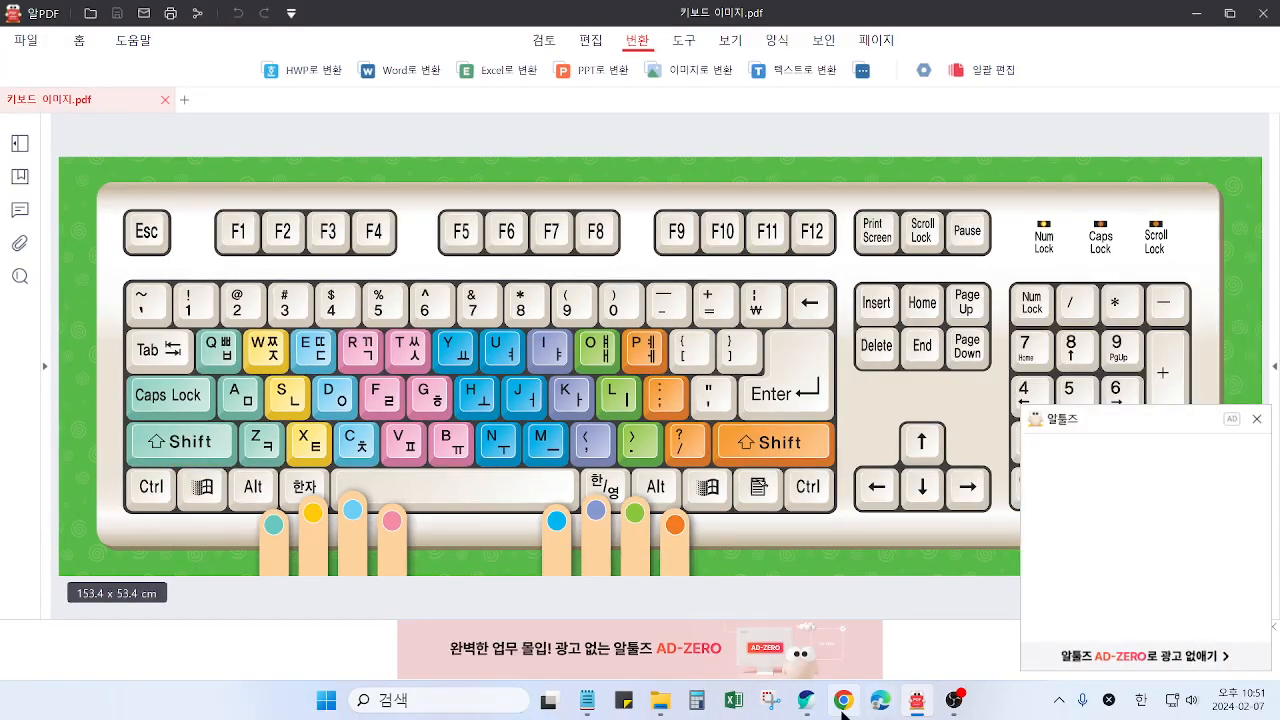
{"action": "left_click", "coordinate": [809, 706]}
Leave text editing with the 甲辰年 title selected as an object, and close the 알툴즈 advertisement
{"action": "double_click", "coordinate": [811, 288]}
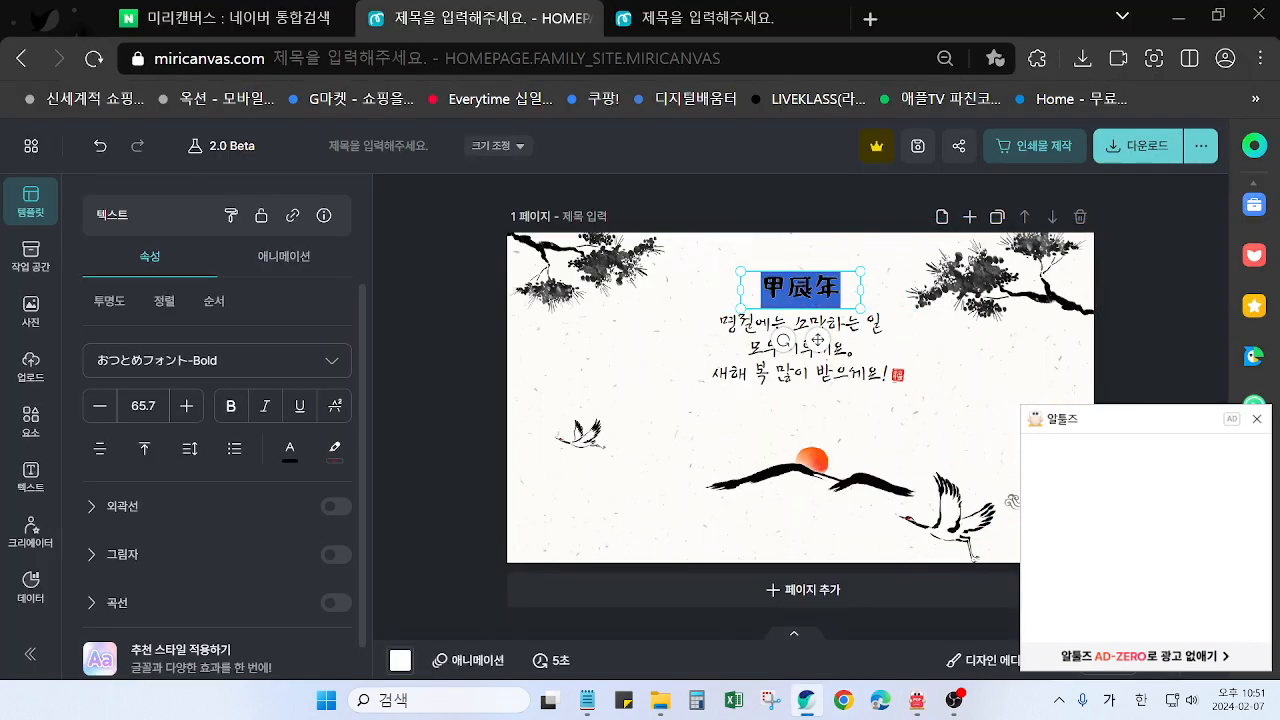
{"action": "left_click", "coordinate": [989, 374]}
{"action": "left_click", "coordinate": [989, 375]}
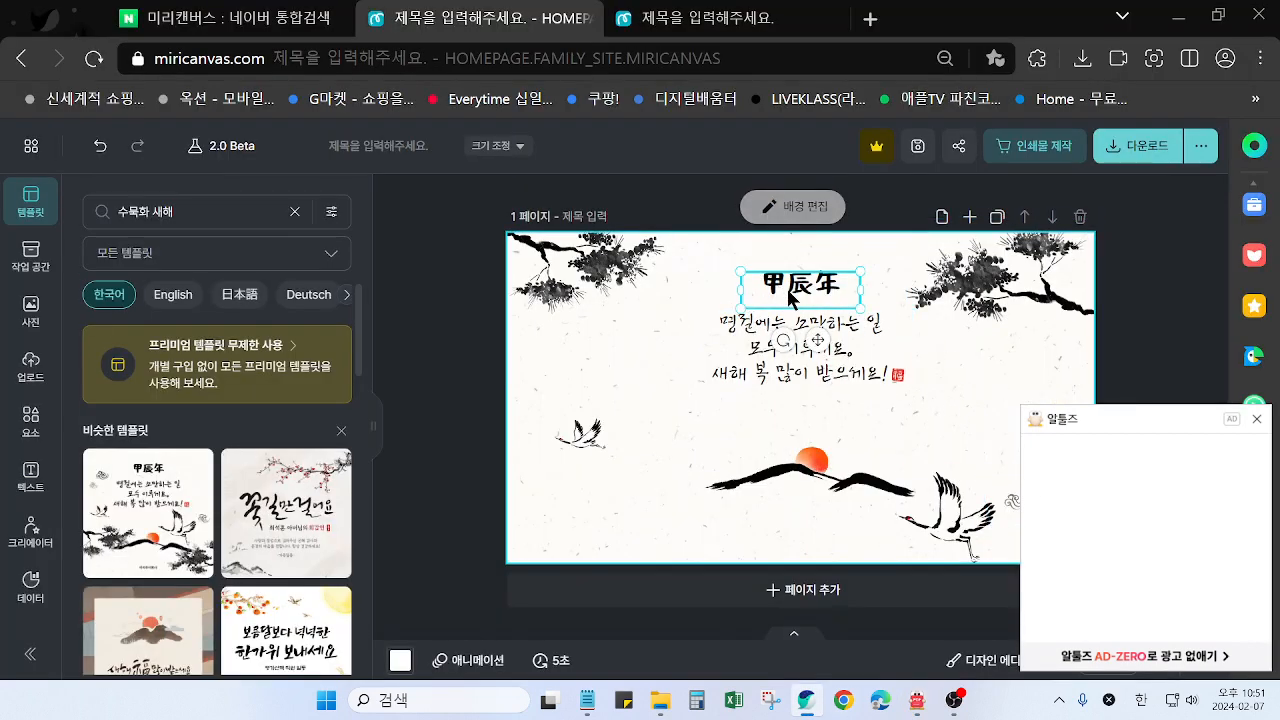
{"action": "left_click", "coordinate": [790, 290]}
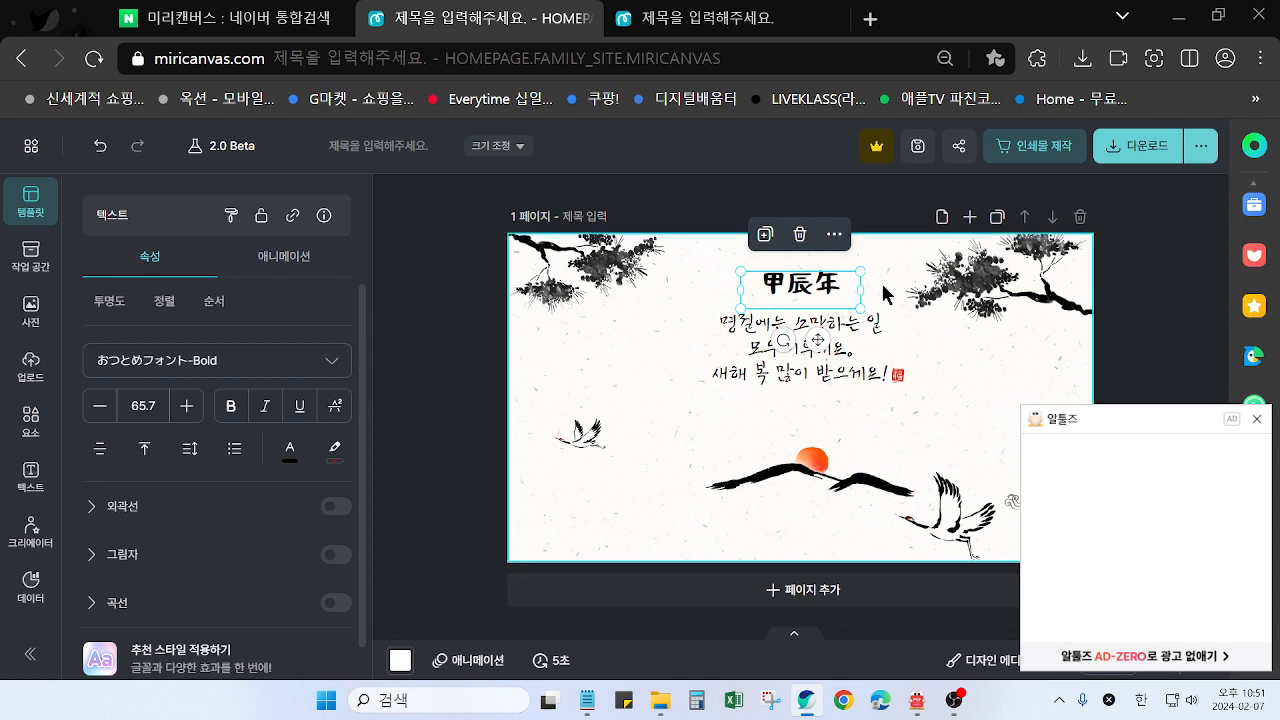
{"action": "left_click", "coordinate": [1257, 419]}
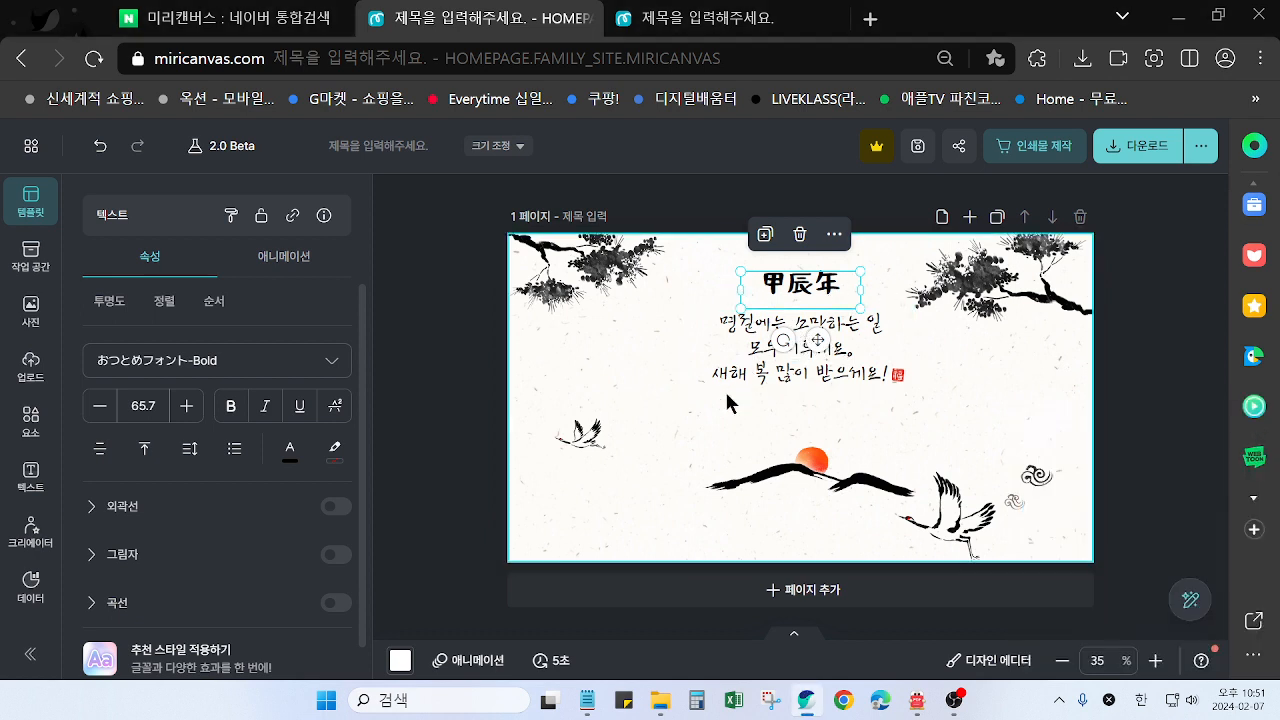
Try selecting the title, greeting text and red seal together, both one by one and with a selection box, clearing each selection
{"action": "left_click", "coordinate": [744, 358], "text": "shift"}
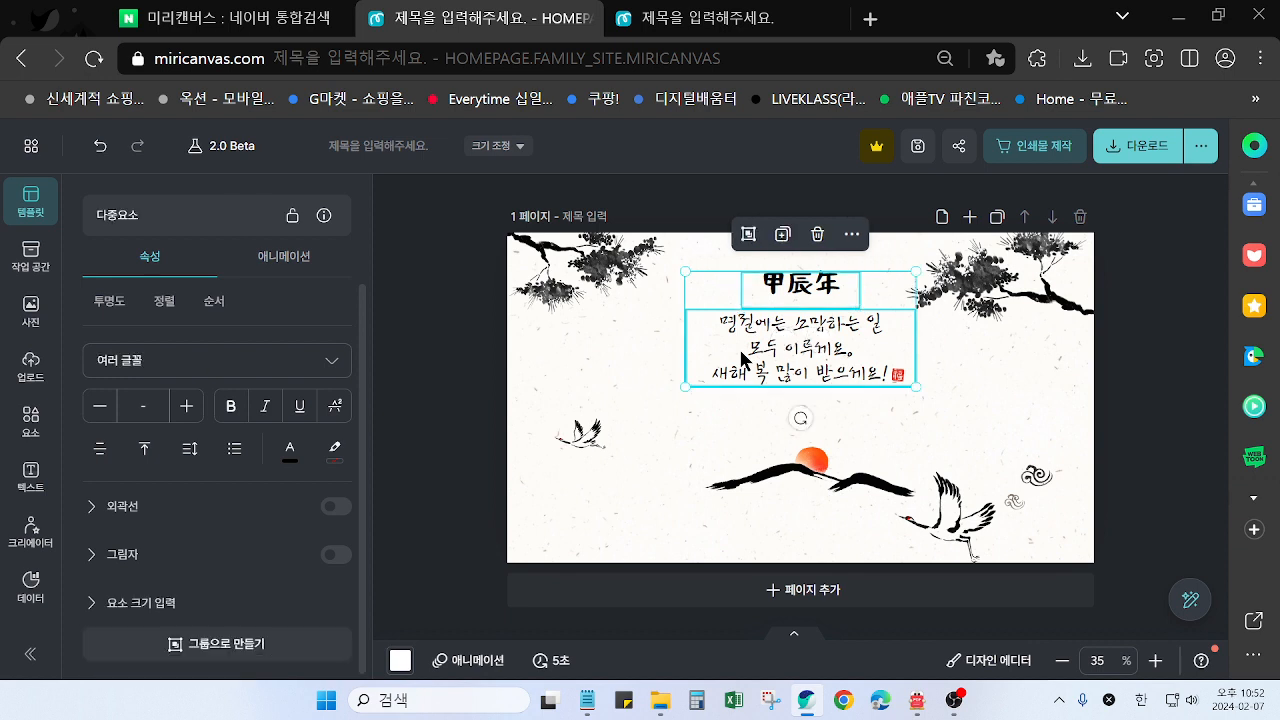
{"action": "left_click", "coordinate": [898, 374], "text": "shift"}
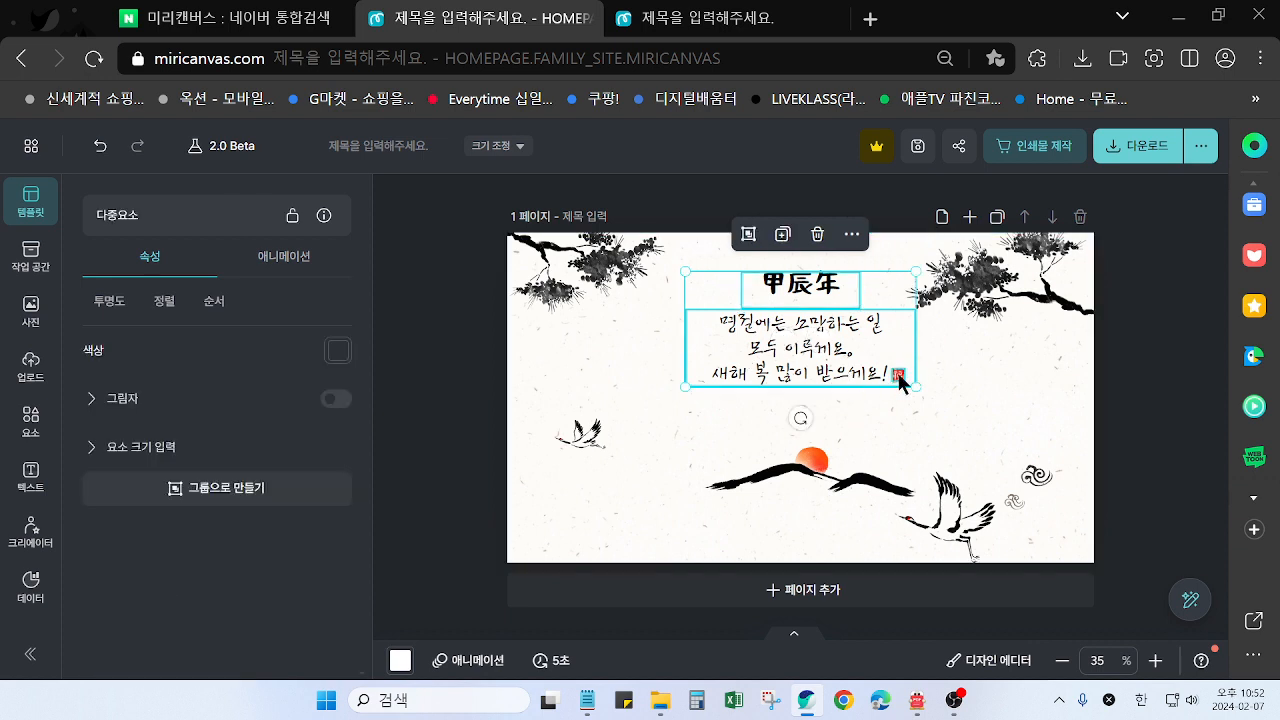
{"action": "left_click", "coordinate": [1145, 367]}
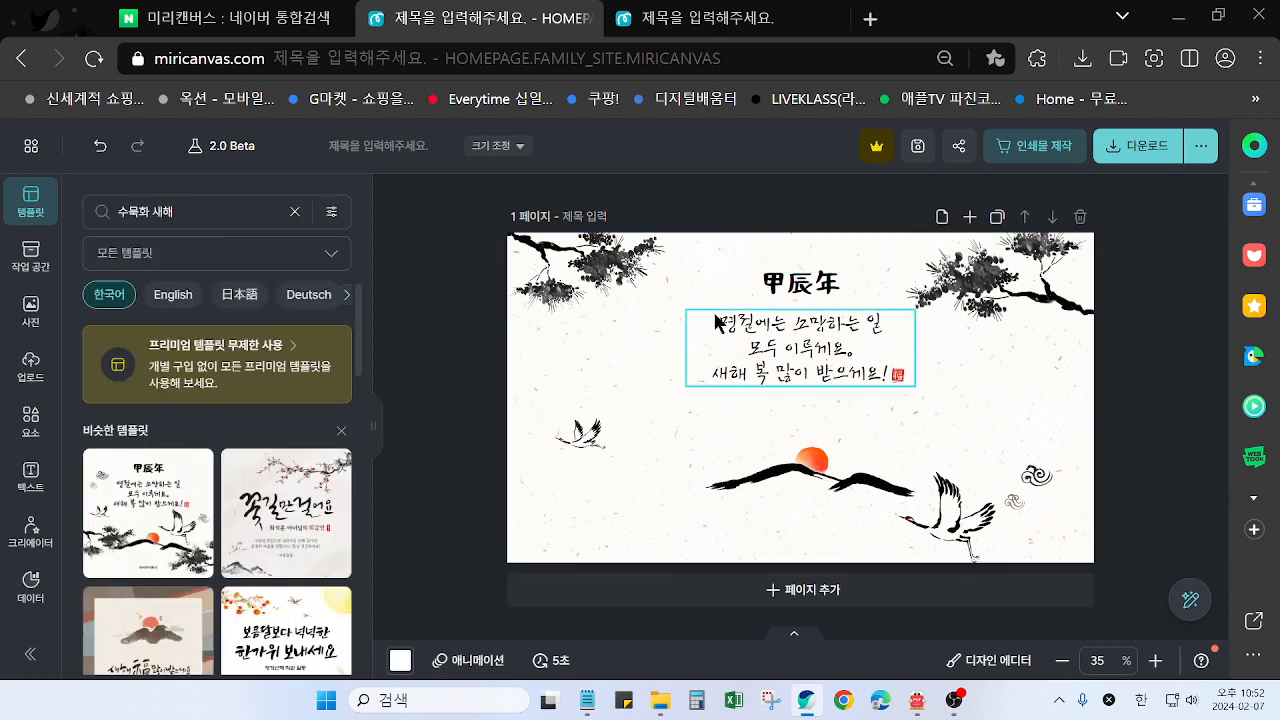
{"action": "left_click_drag", "start_coordinate": [695, 261], "coordinate": [902, 401]}
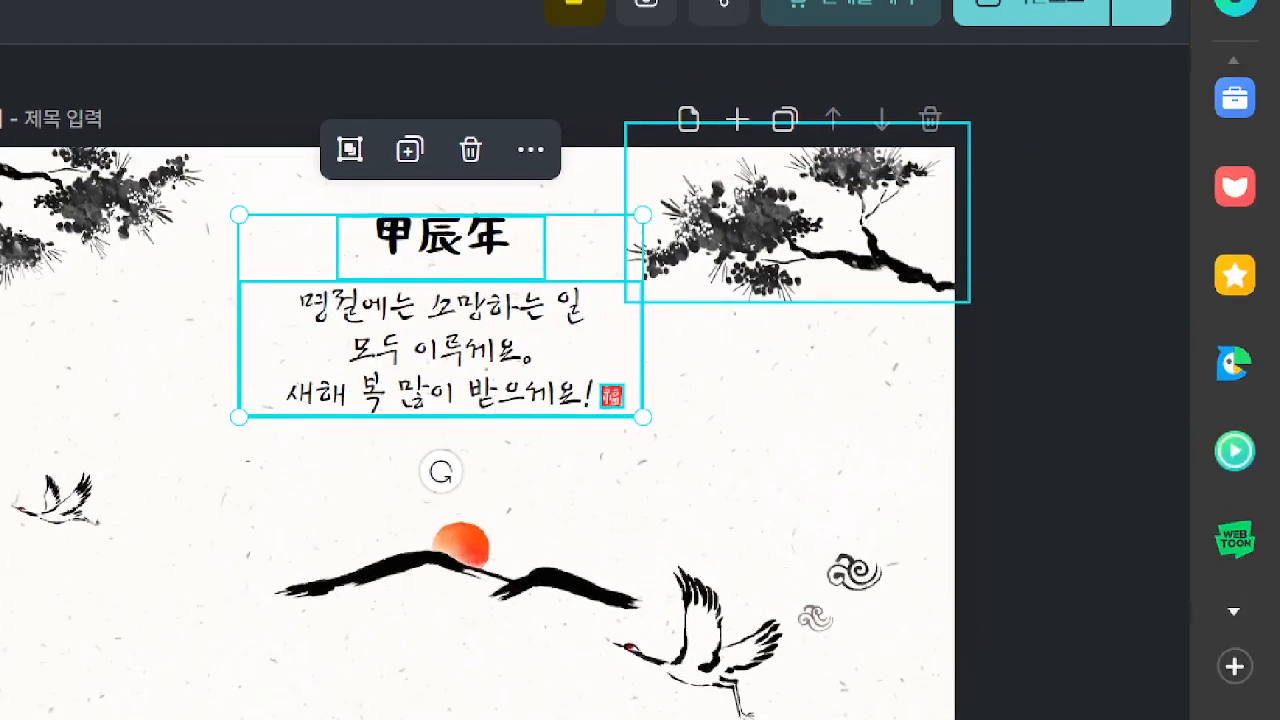
{"action": "mouse_move", "coordinate": [1017, 407]}
{"action": "left_mouse_down"}
{"action": "mouse_move", "coordinate": [1030, 458]}
{"action": "mouse_move", "coordinate": [1064, 400]}
{"action": "left_mouse_up"}
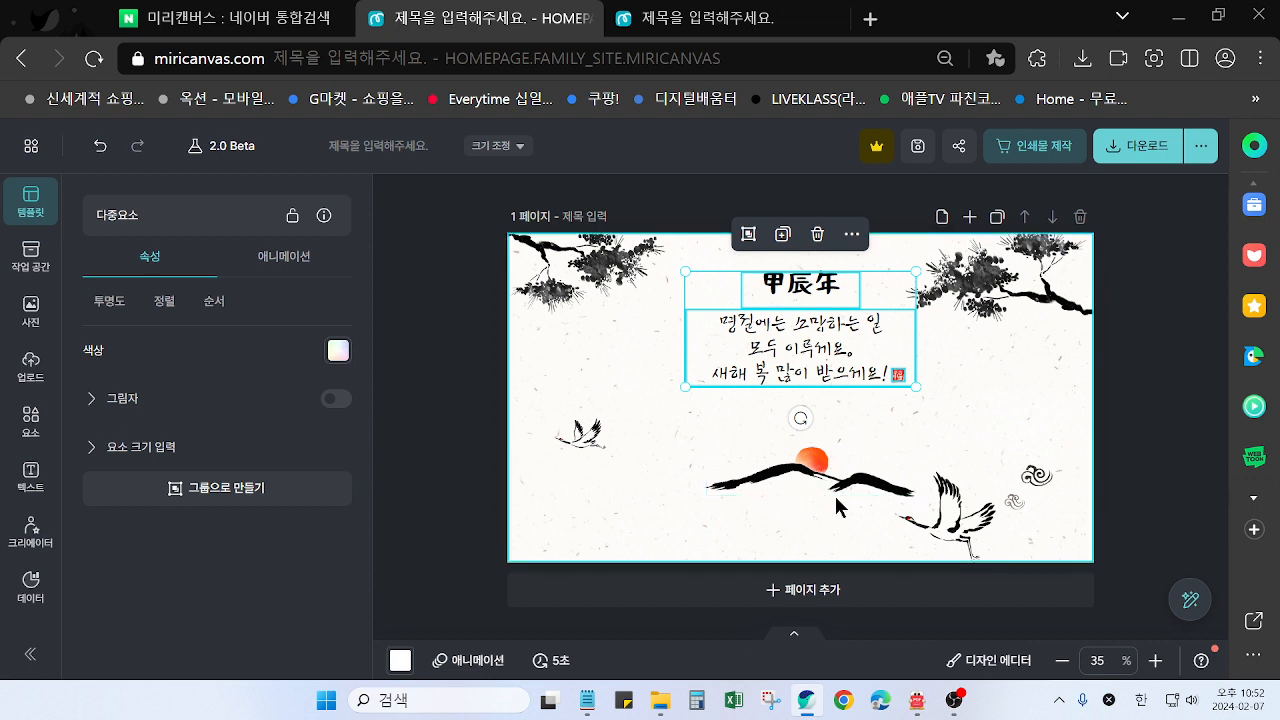
{"action": "left_click", "coordinate": [1146, 400]}
Move the sunrise mountains below the left pine branch and the large crane below the right pine branch
{"action": "left_click_drag", "start_coordinate": [820, 479], "coordinate": [631, 376]}
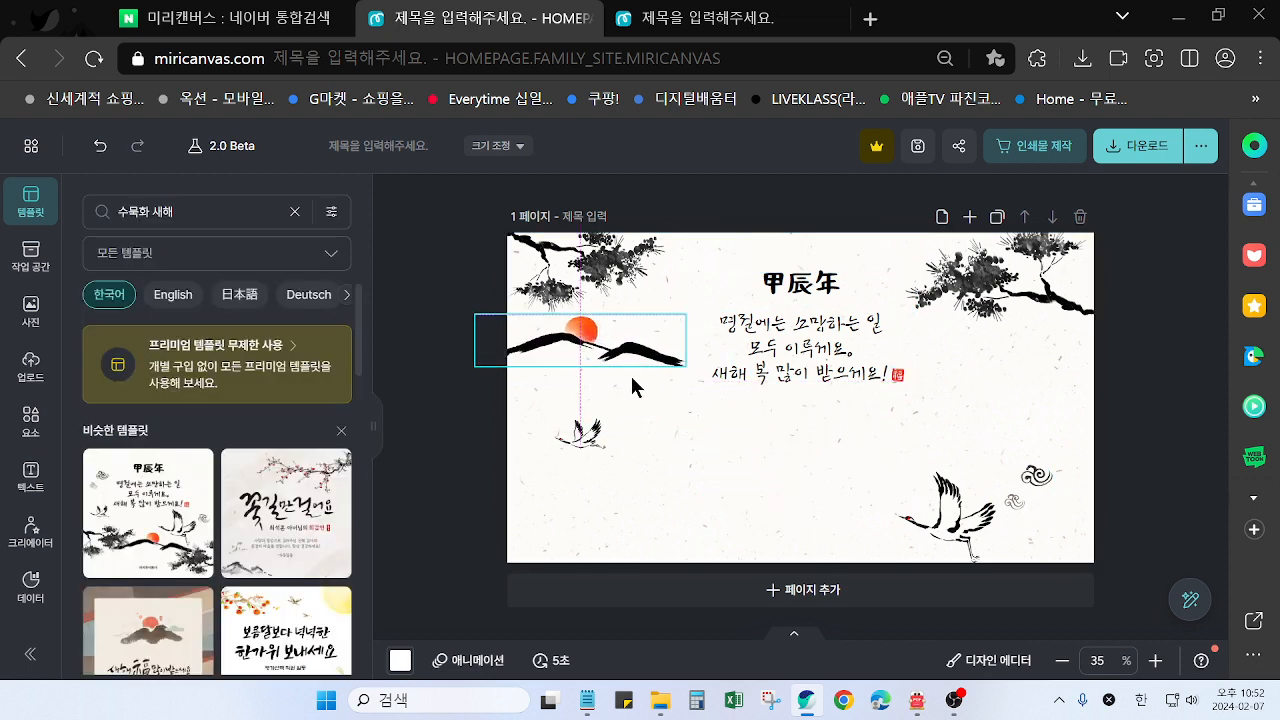
{"action": "left_click_drag", "start_coordinate": [943, 545], "coordinate": [1027, 419]}
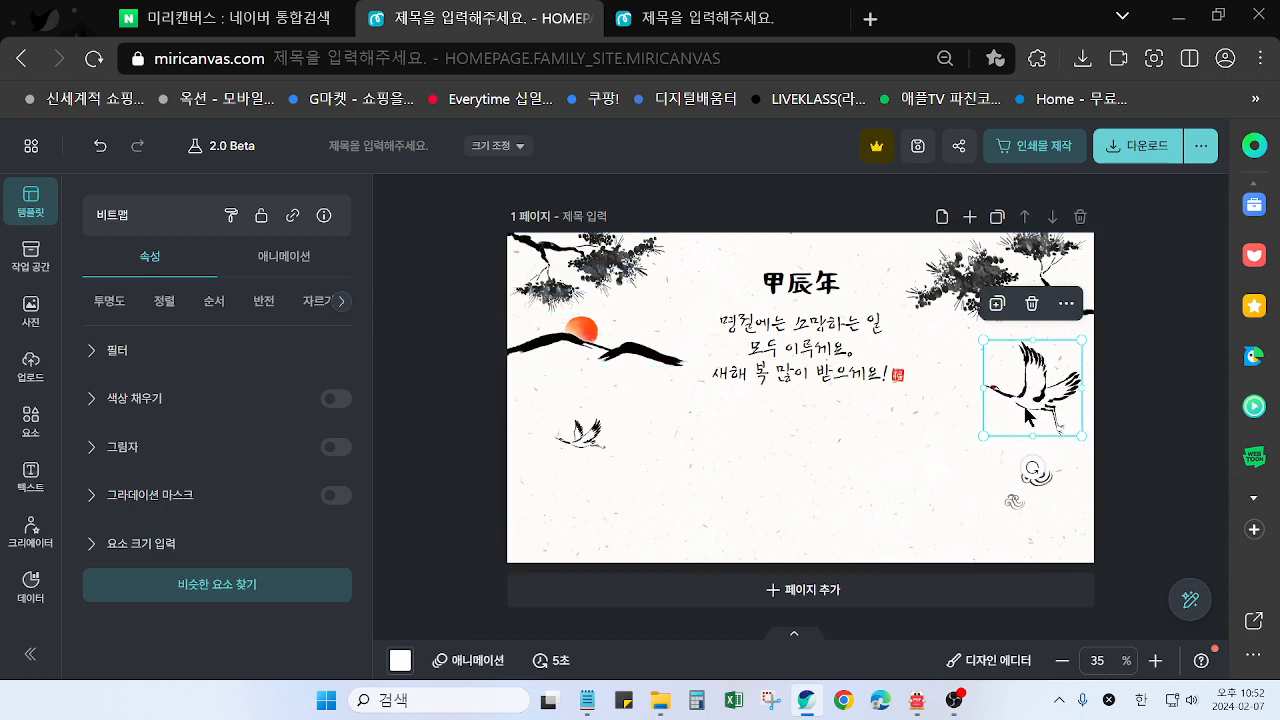
Select the title, greeting text and red seal together and move them straight down to the page's lower centre
{"action": "left_click_drag", "start_coordinate": [708, 257], "coordinate": [903, 389]}
{"action": "left_click_drag", "start_coordinate": [812, 348], "coordinate": [811, 462]}
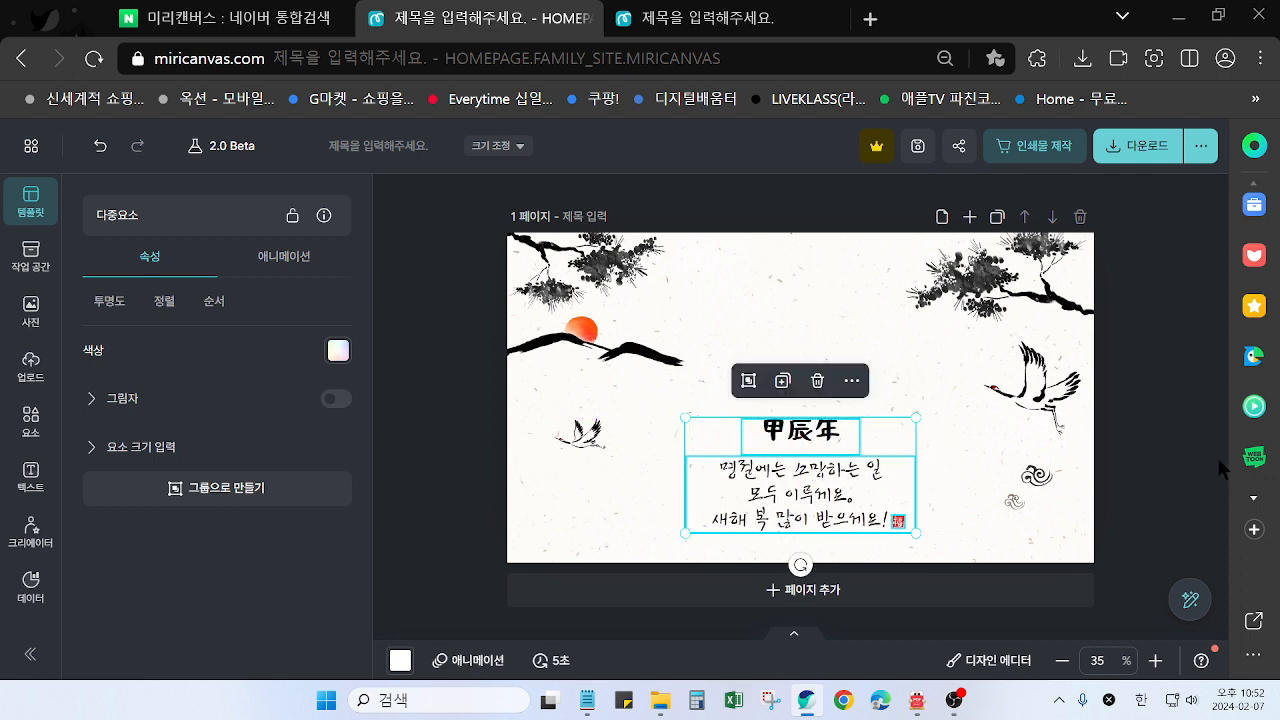
Deselect the text objects and move the sunrise mountains to the upper centre of the page, above the 甲辰年 title
{"action": "left_click", "coordinate": [1155, 429]}
{"action": "left_click_drag", "start_coordinate": [593, 356], "coordinate": [771, 314]}
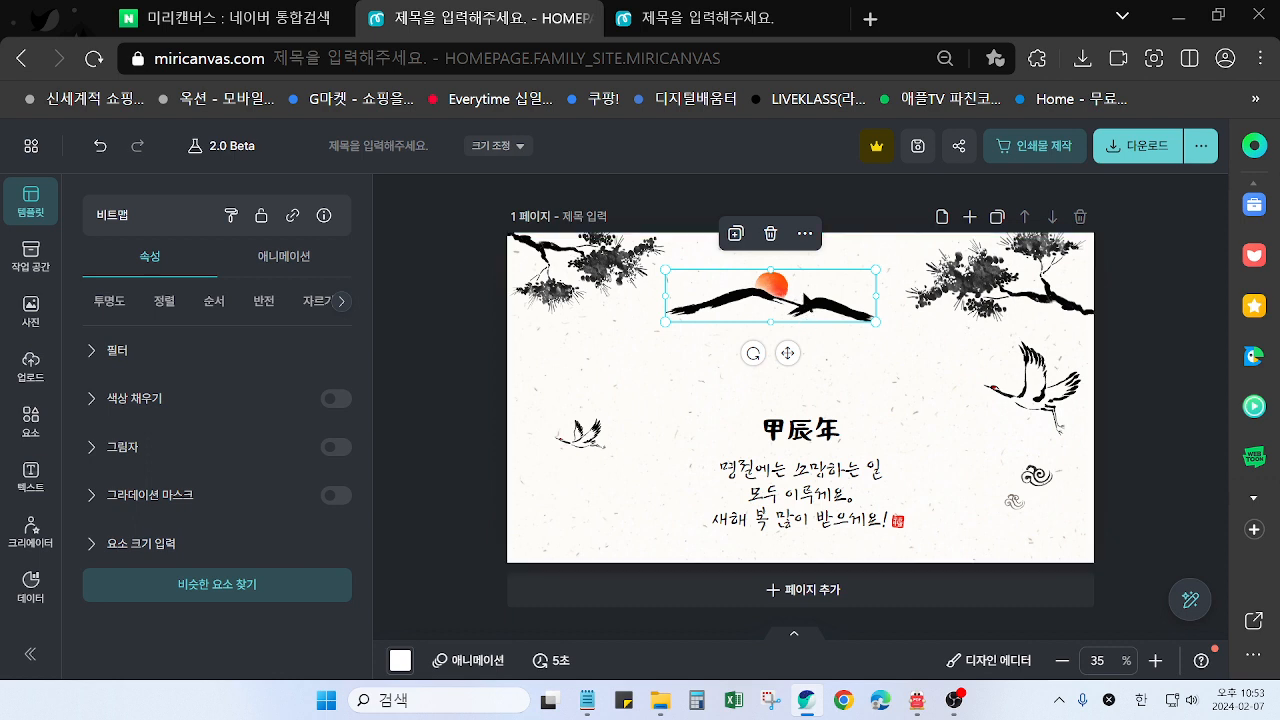
{"action": "left_click_drag", "start_coordinate": [811, 313], "coordinate": [826, 331]}
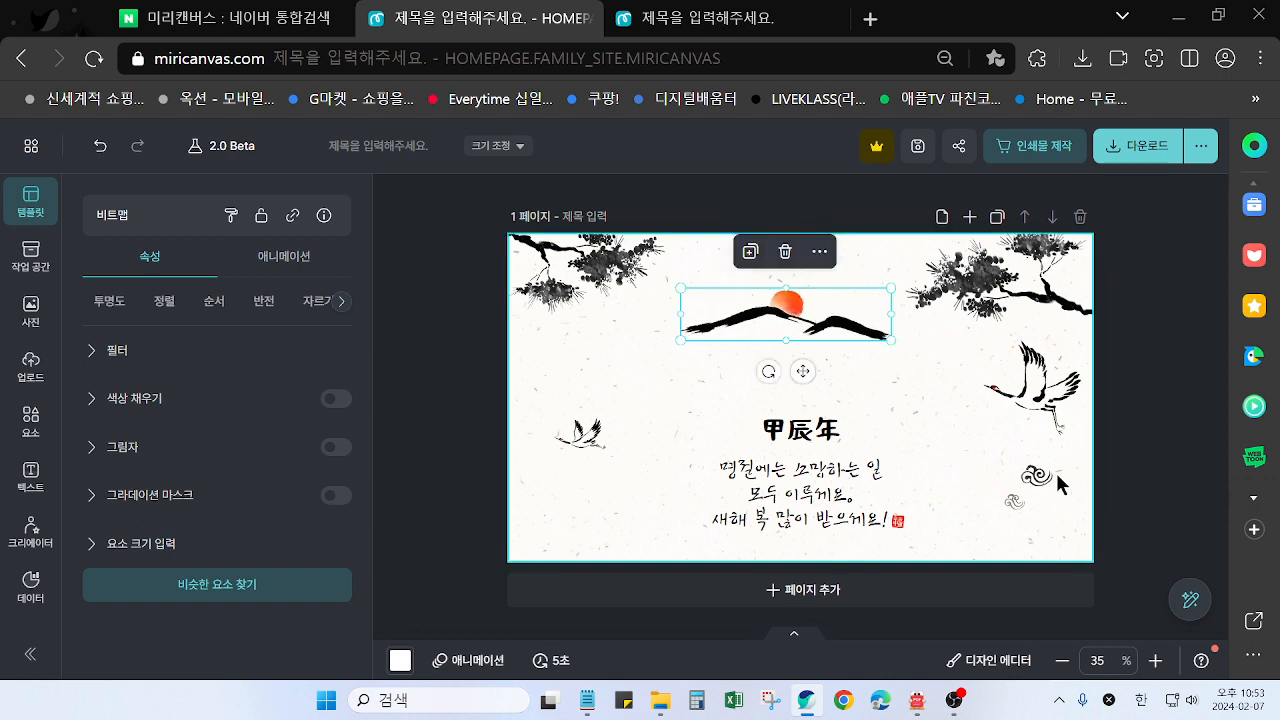
Move the cloud swirls above the right end of the mountains and rotate them so they stand more upright
{"action": "left_click_drag", "start_coordinate": [1040, 485], "coordinate": [879, 288]}
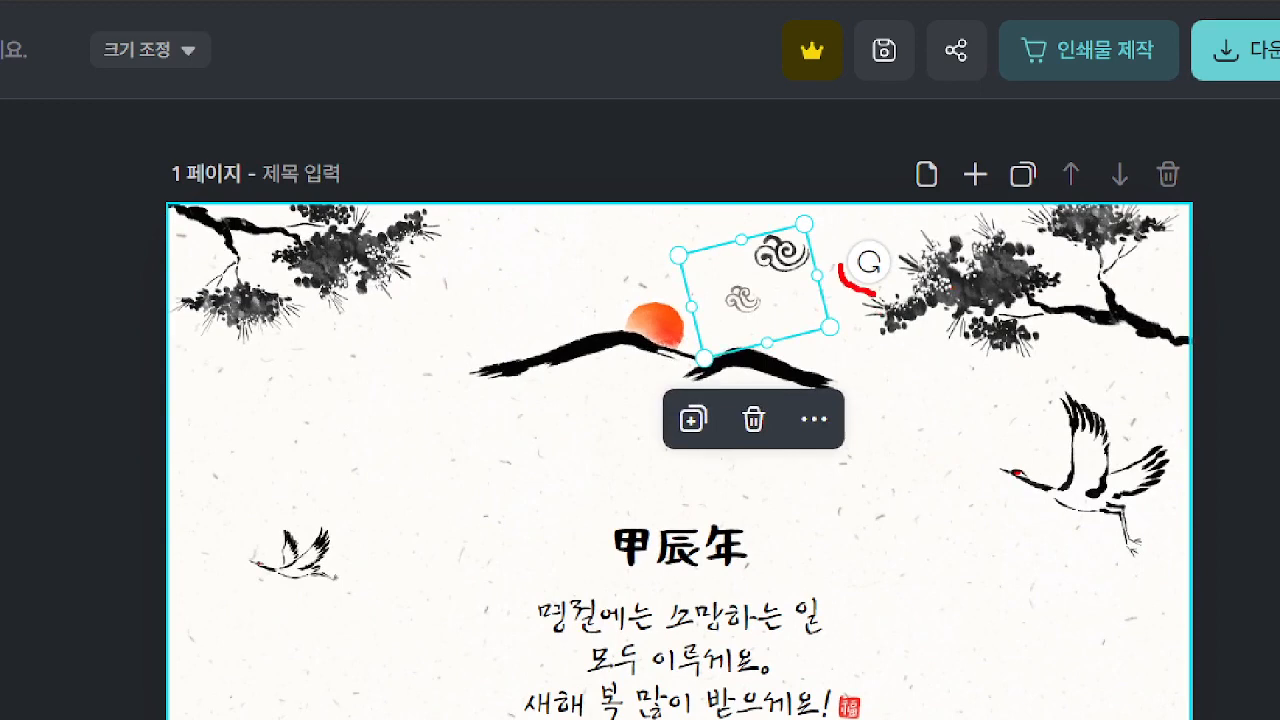
{"action": "left_click_drag", "start_coordinate": [669, 260], "coordinate": [532, 274]}
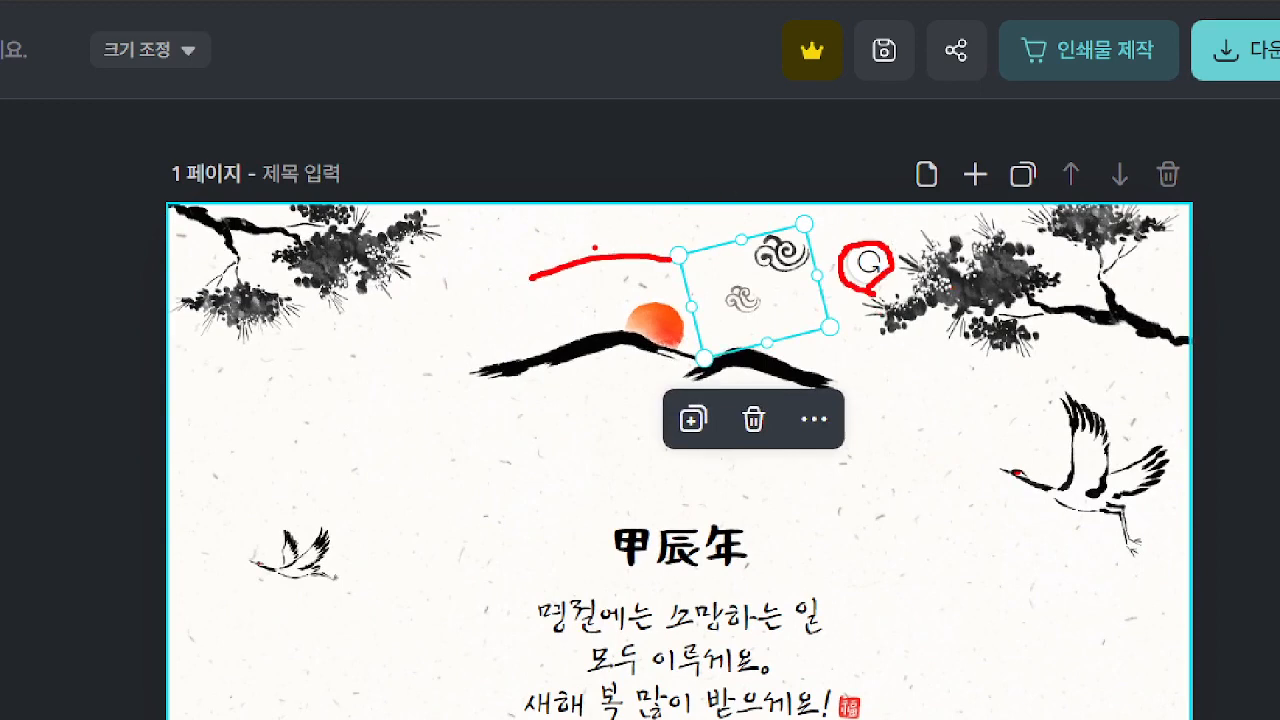
{"action": "left_click_drag", "start_coordinate": [596, 234], "coordinate": [558, 286]}
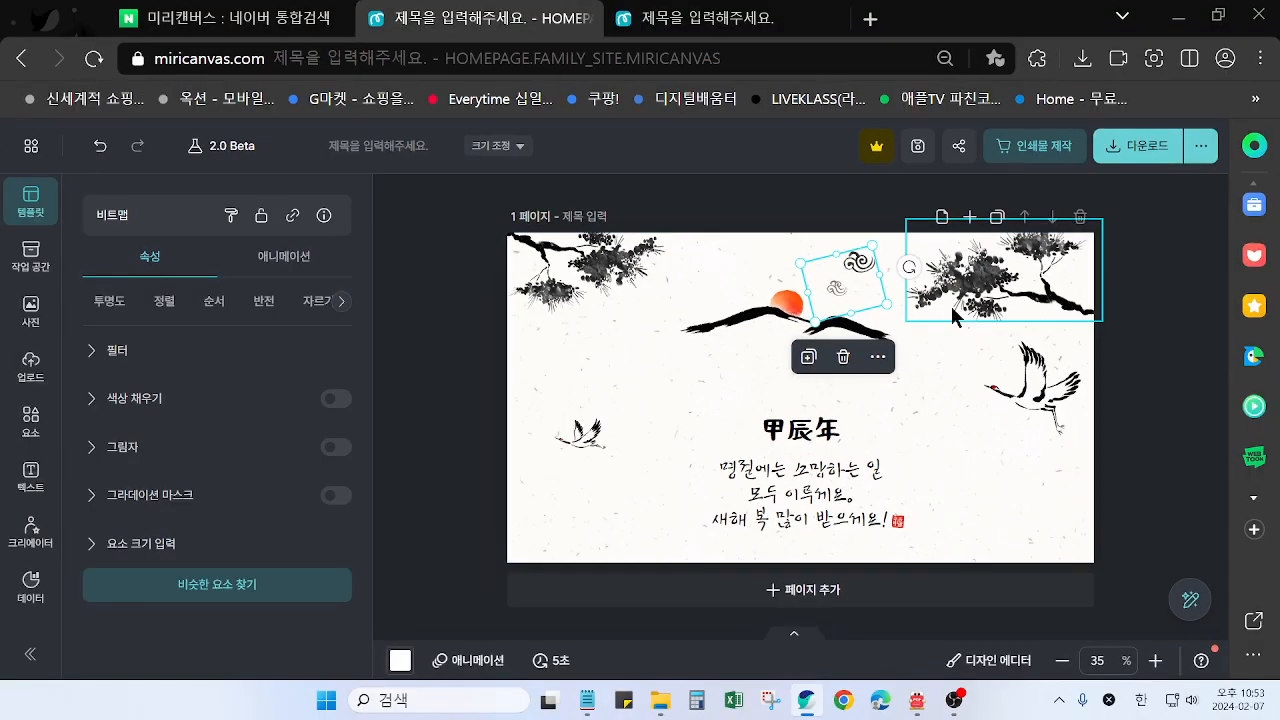
{"action": "mouse_move", "coordinate": [869, 262]}
{"action": "left_mouse_down"}
{"action": "mouse_move", "coordinate": [859, 289]}
{"action": "mouse_move", "coordinate": [885, 270]}
{"action": "mouse_move", "coordinate": [870, 262]}
{"action": "mouse_move", "coordinate": [860, 283]}
{"action": "left_mouse_up"}
{"action": "left_click", "coordinate": [748, 362]}
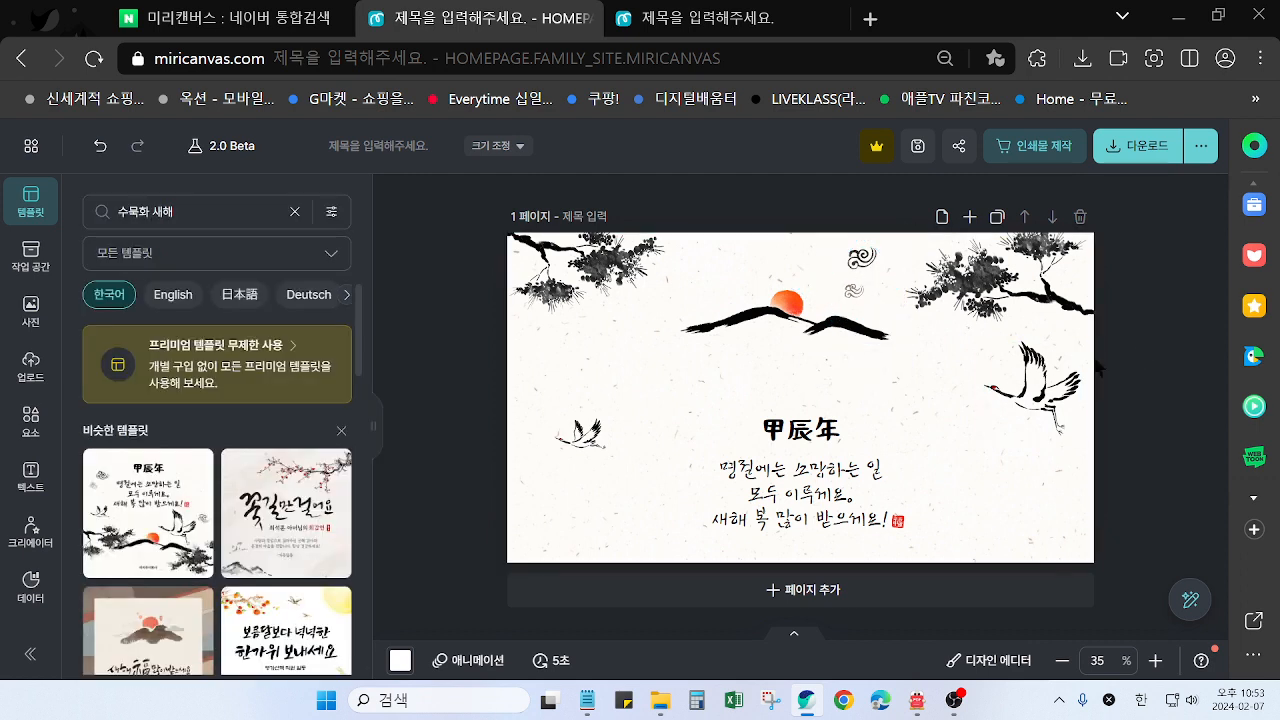
Lower the sunrise mountains slightly, then enlarge the 甲辰年 title and place it centred beneath them
{"action": "left_click", "coordinate": [757, 316]}
{"action": "left_click_drag", "start_coordinate": [757, 316], "coordinate": [759, 327]}
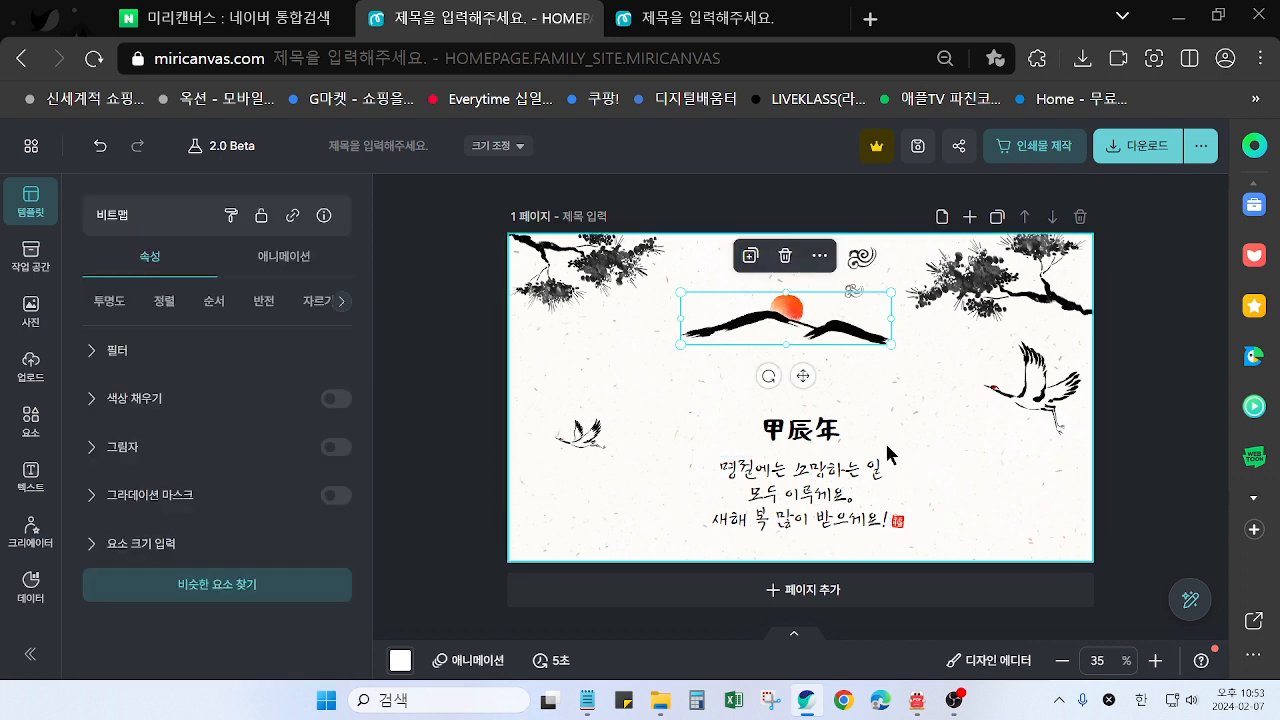
{"action": "left_click_drag", "start_coordinate": [814, 440], "coordinate": [806, 410]}
Try moving the greeting text on its own up towards the title, and undo the move
{"action": "left_click_drag", "start_coordinate": [818, 508], "coordinate": [800, 495]}
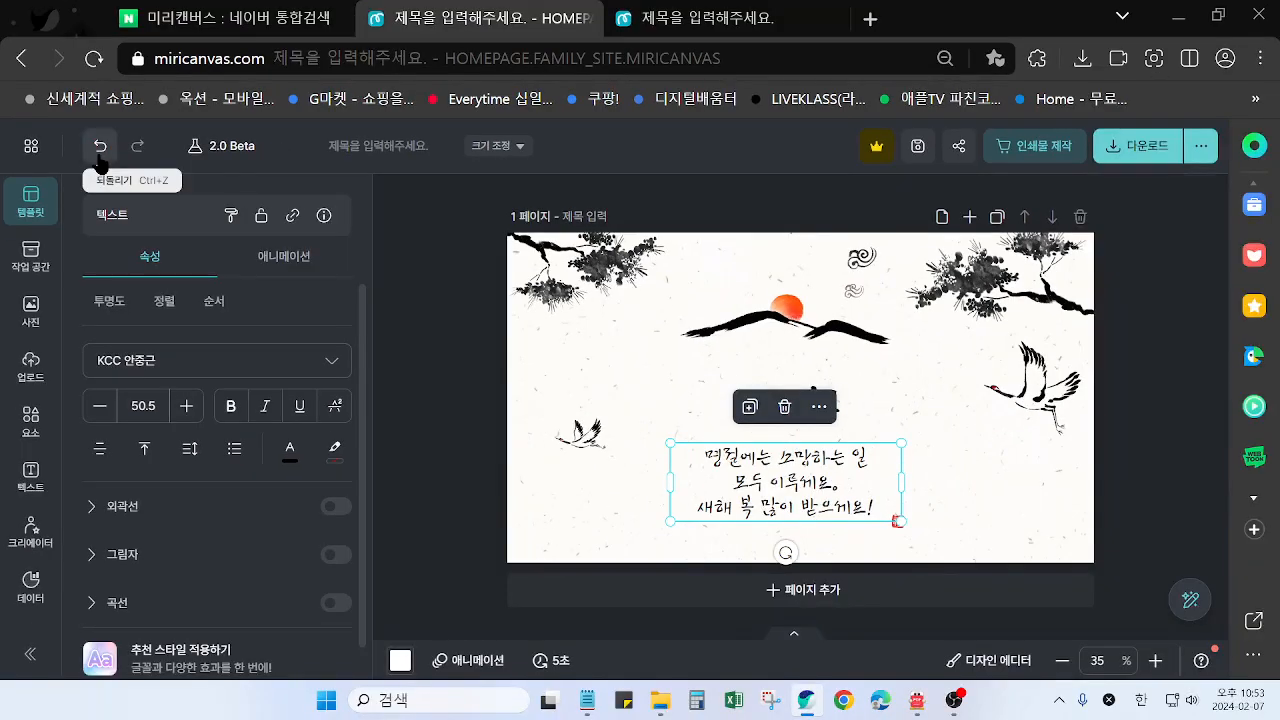
{"action": "left_click", "coordinate": [175, 174]}
{"action": "double_click", "coordinate": [792, 495]}
{"action": "left_click", "coordinate": [1011, 502]}
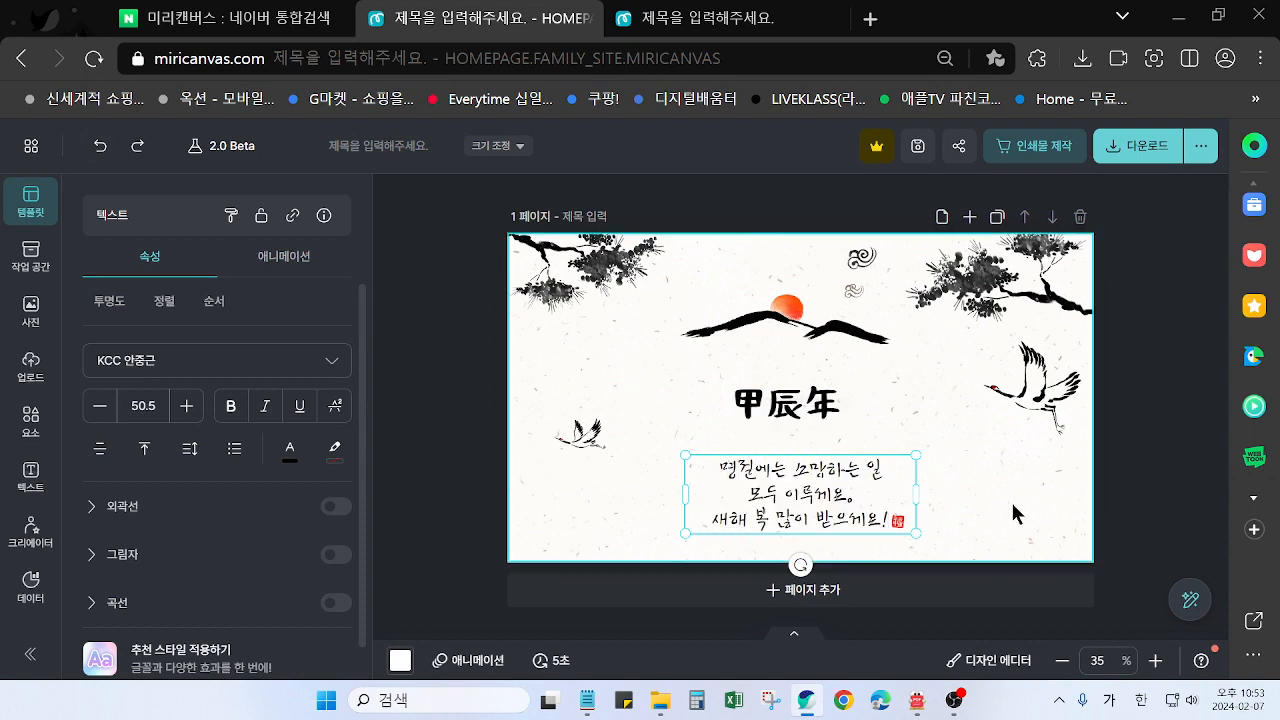
Select the greeting text and red seal together, enlarge them to about 847 × 287 px and centre them under the title
{"action": "left_click", "coordinate": [788, 506]}
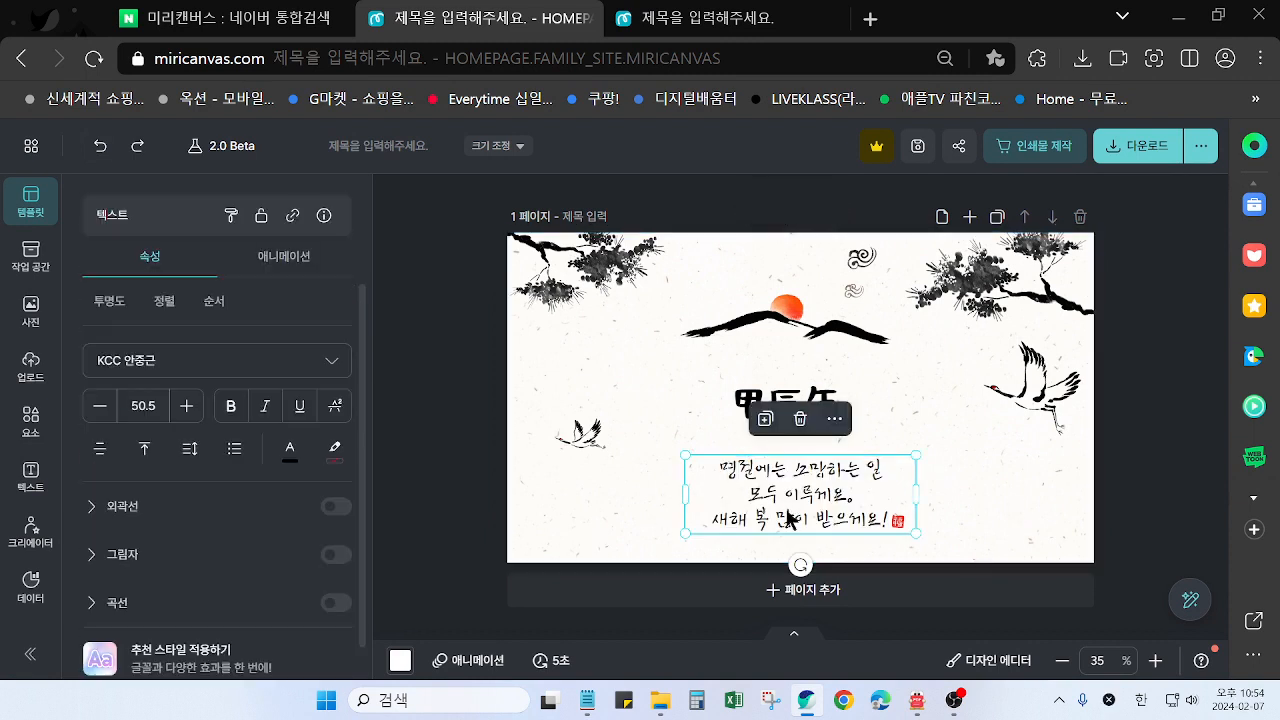
{"action": "left_click", "coordinate": [903, 527], "text": "shift"}
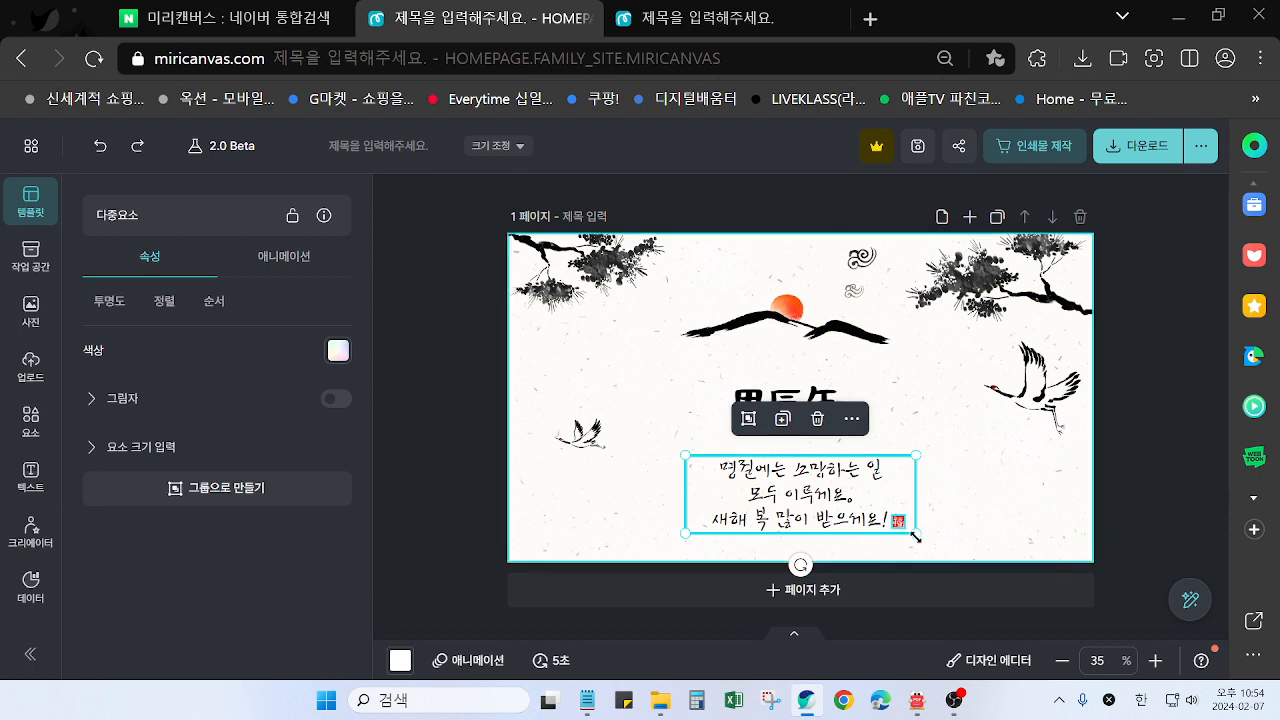
{"action": "left_click_drag", "start_coordinate": [914, 537], "coordinate": [936, 549]}
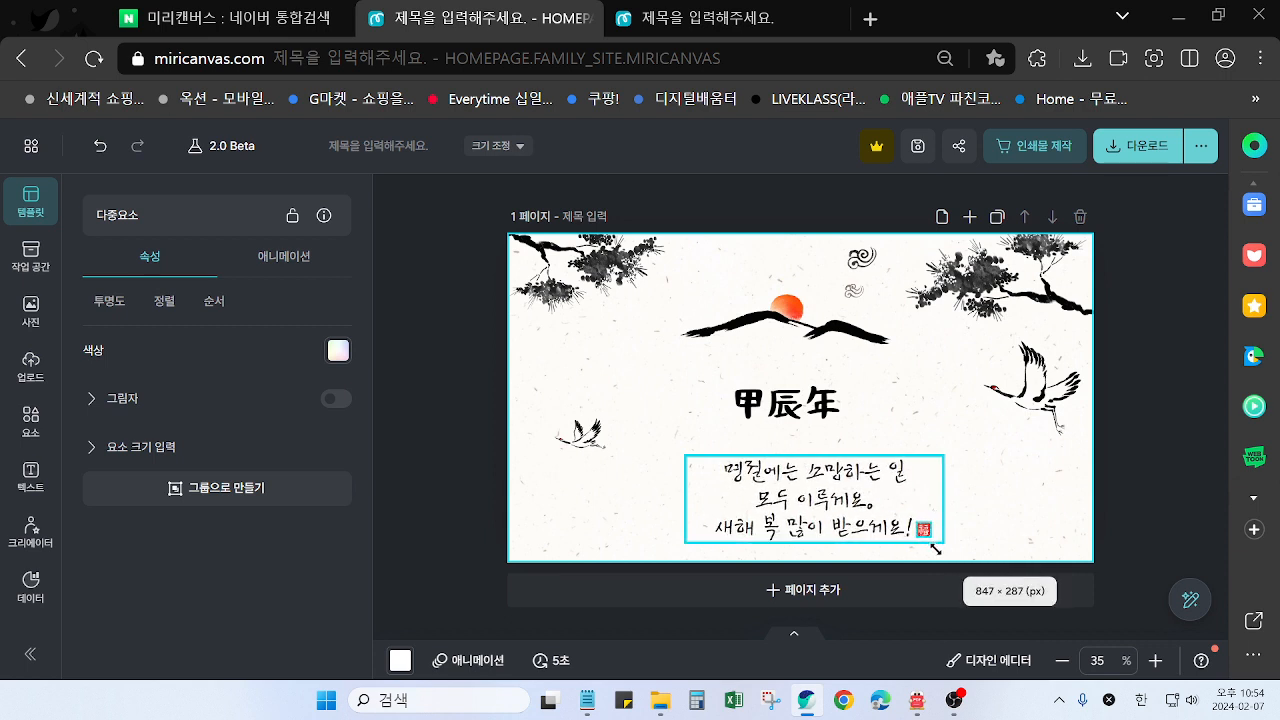
{"action": "left_click_drag", "start_coordinate": [838, 522], "coordinate": [813, 499]}
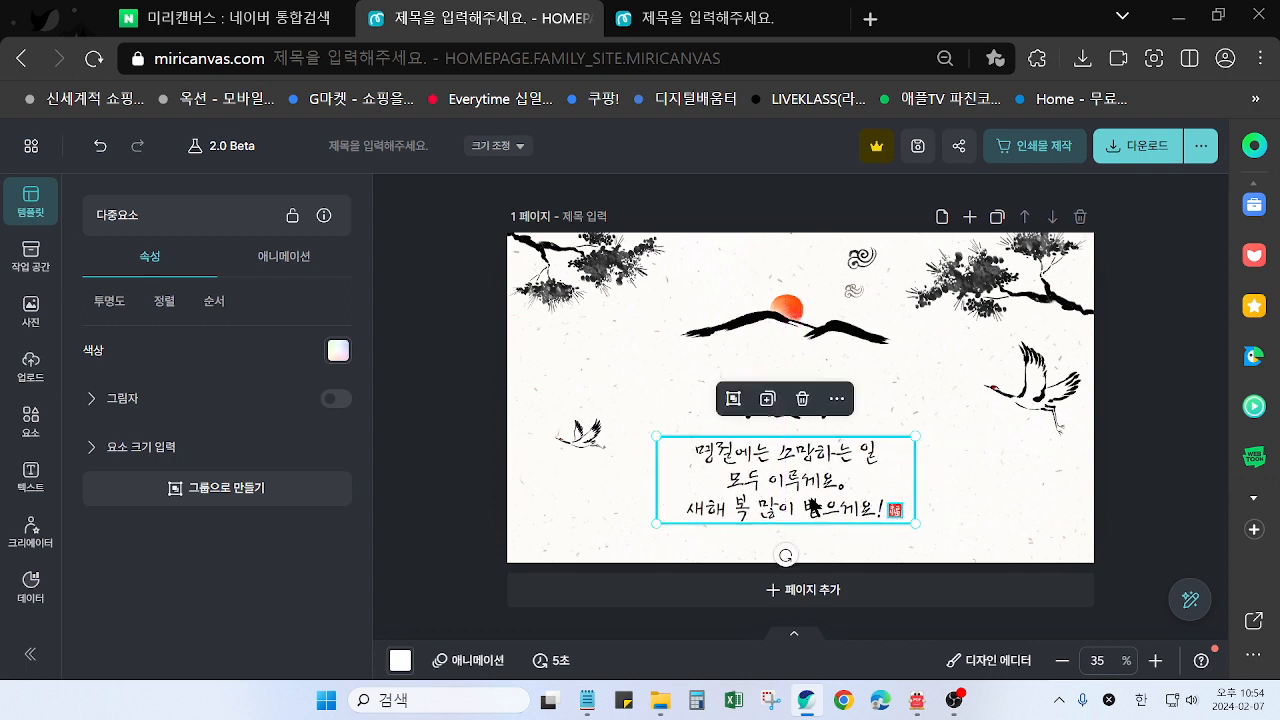
{"action": "left_click", "coordinate": [1127, 482]}
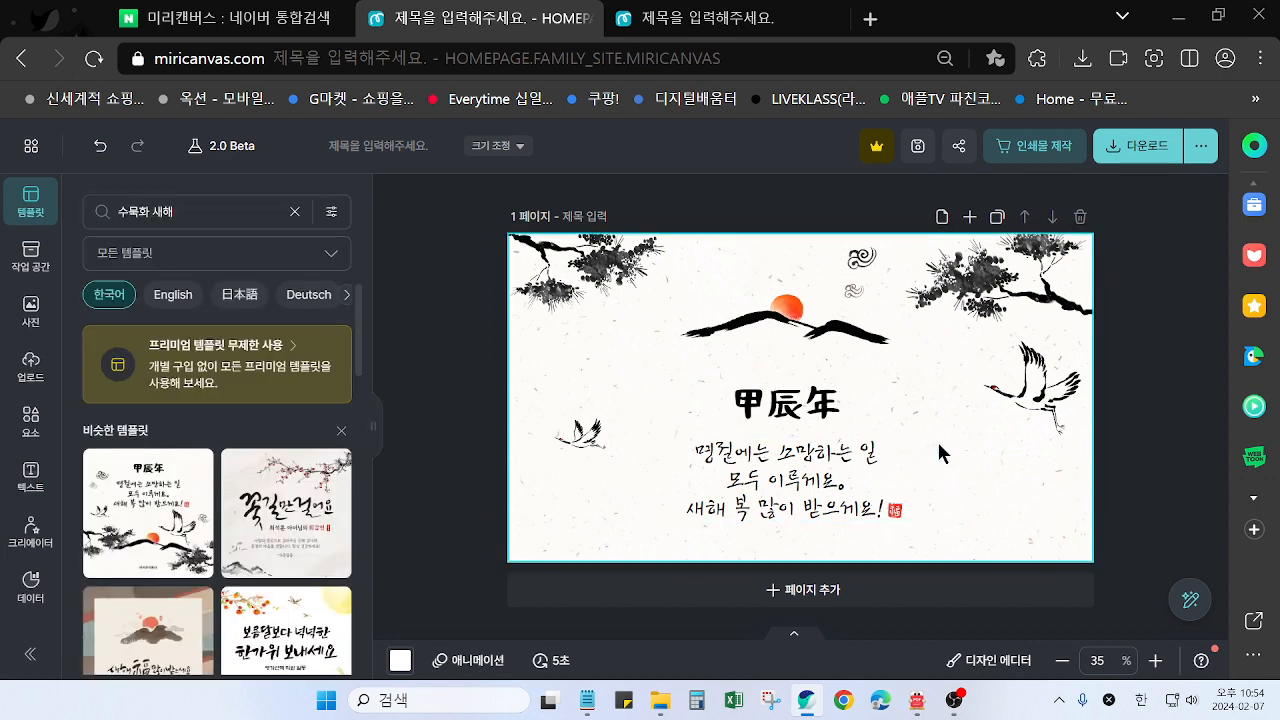
Compare the layout with the finished card in the other design, and move the small crane just below and left of the large crane
{"action": "left_click", "coordinate": [760, 24]}
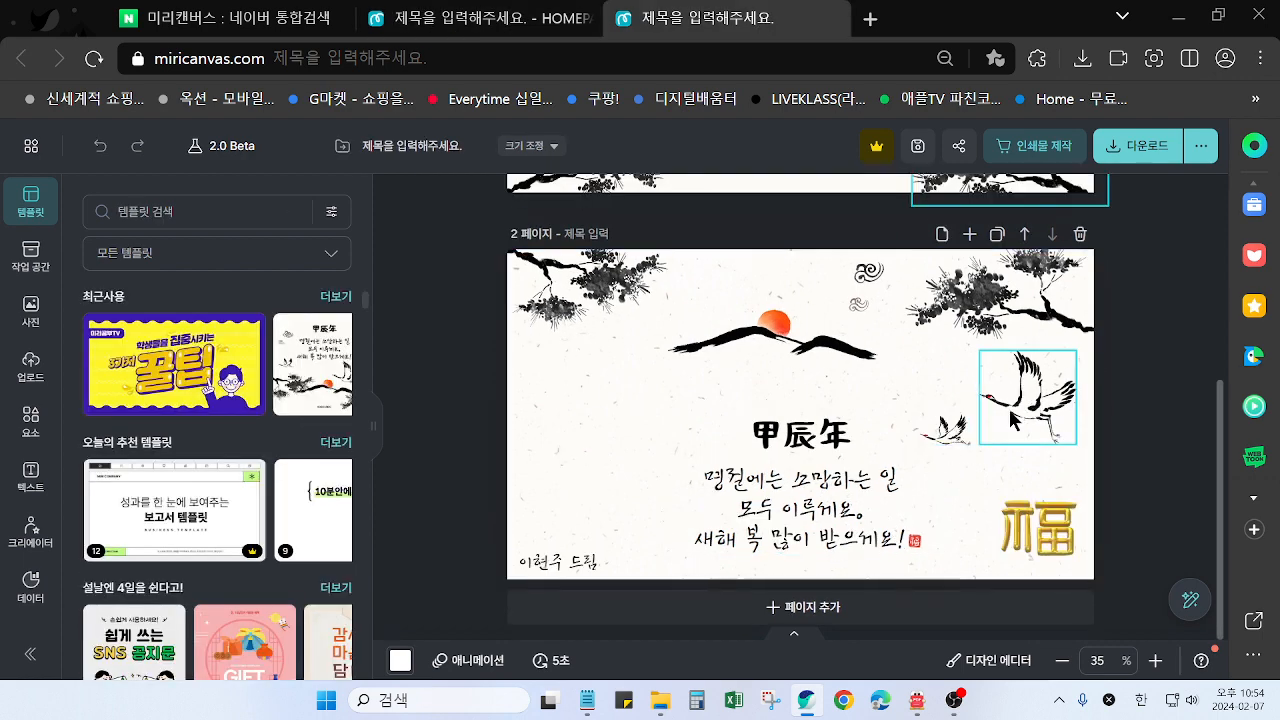
{"action": "left_click", "coordinate": [525, 27]}
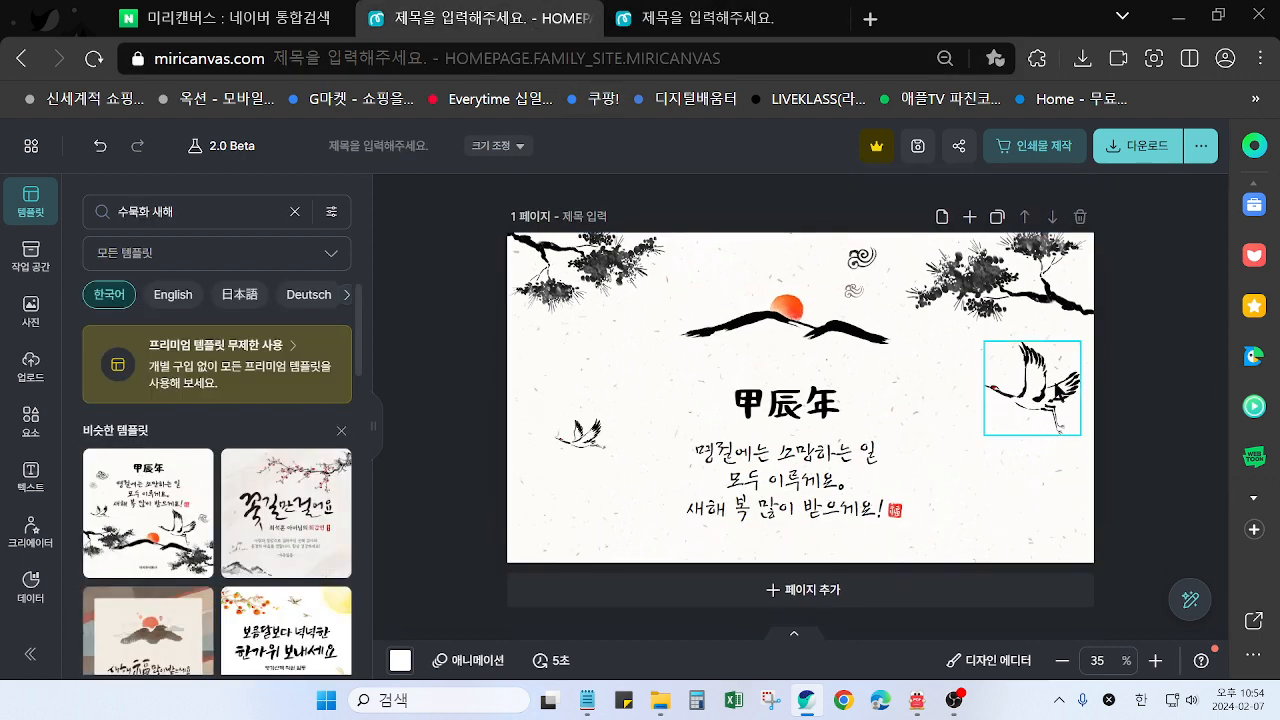
{"action": "left_click", "coordinate": [1052, 388]}
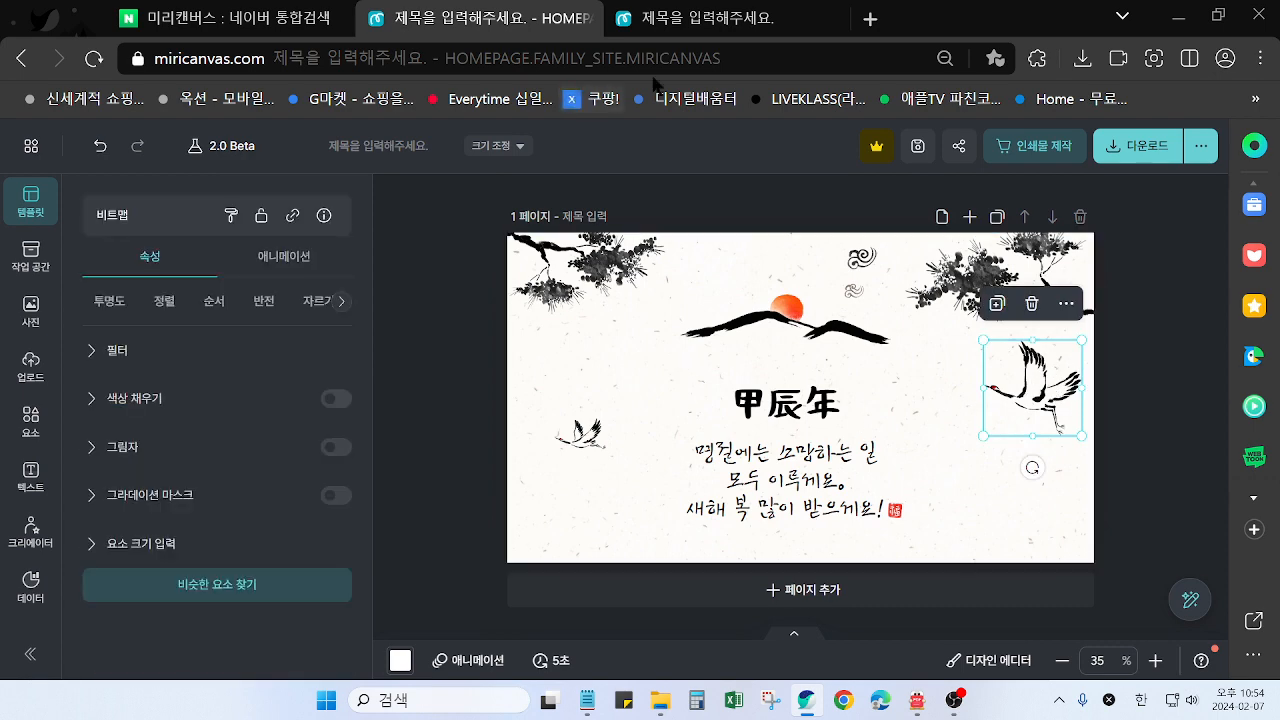
{"action": "left_click", "coordinate": [712, 20]}
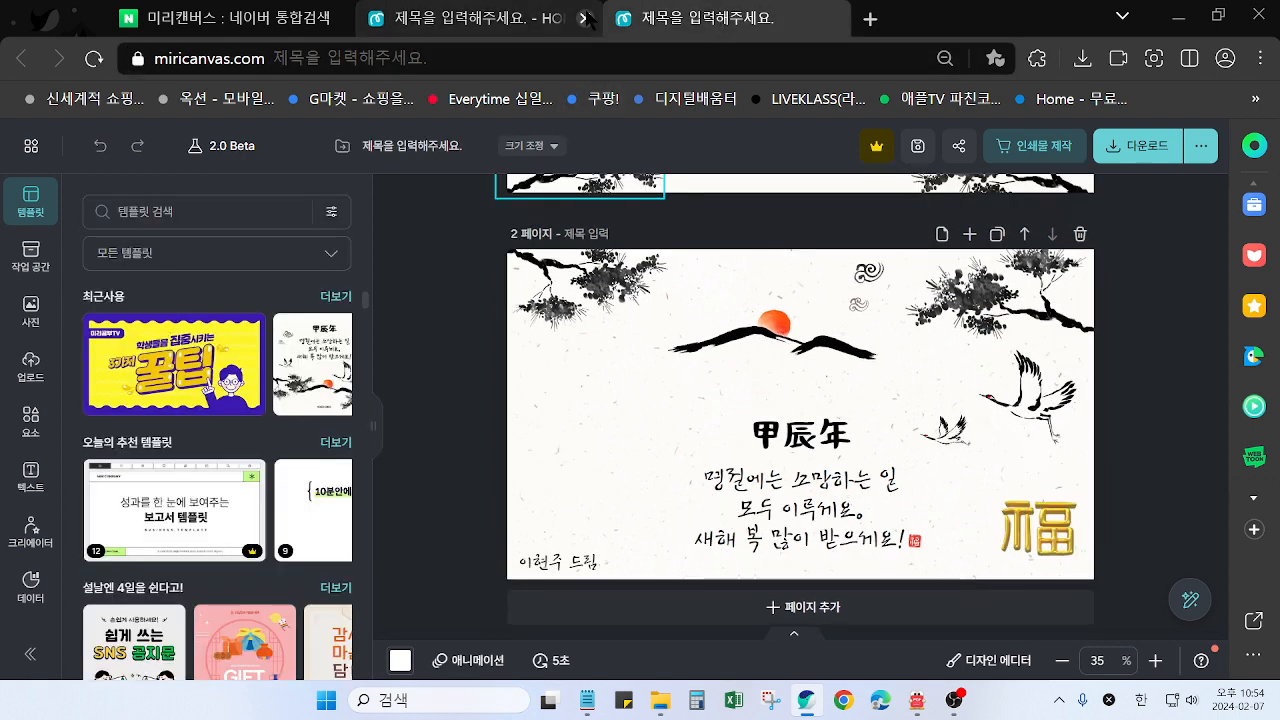
{"action": "left_click", "coordinate": [555, 27]}
{"action": "left_click_drag", "start_coordinate": [588, 441], "coordinate": [955, 436]}
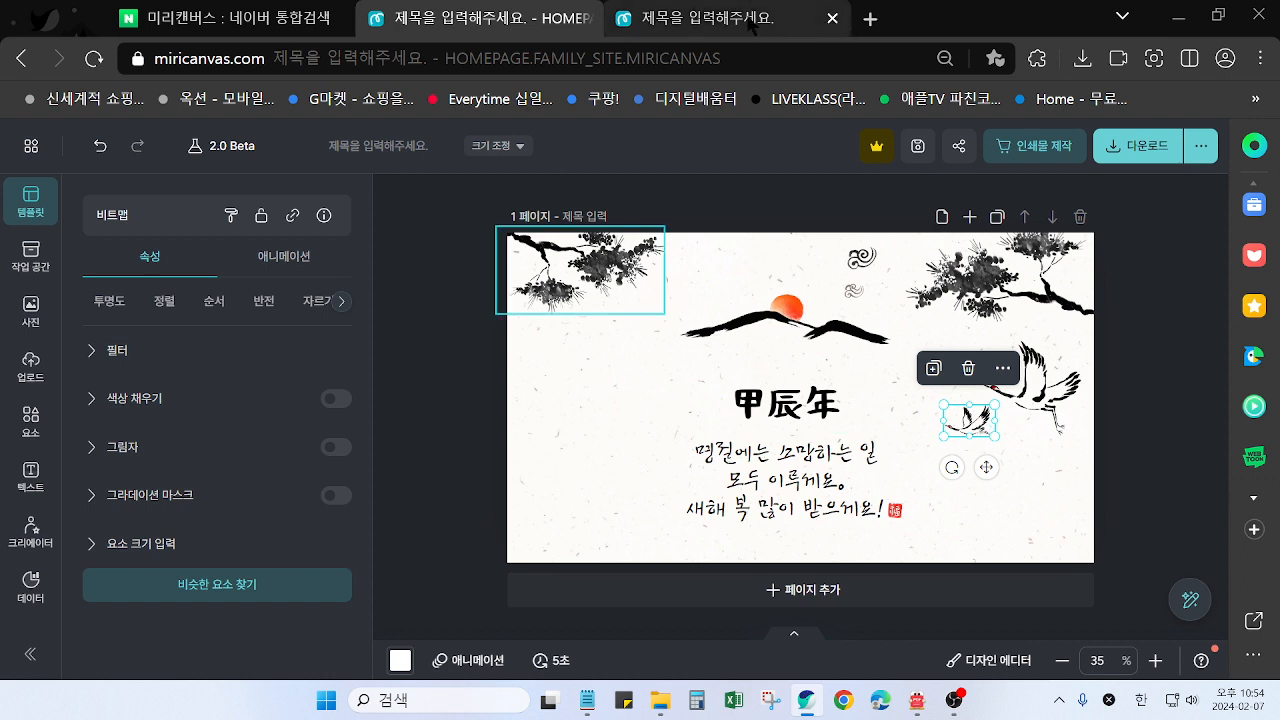
{"action": "left_click", "coordinate": [1134, 467]}
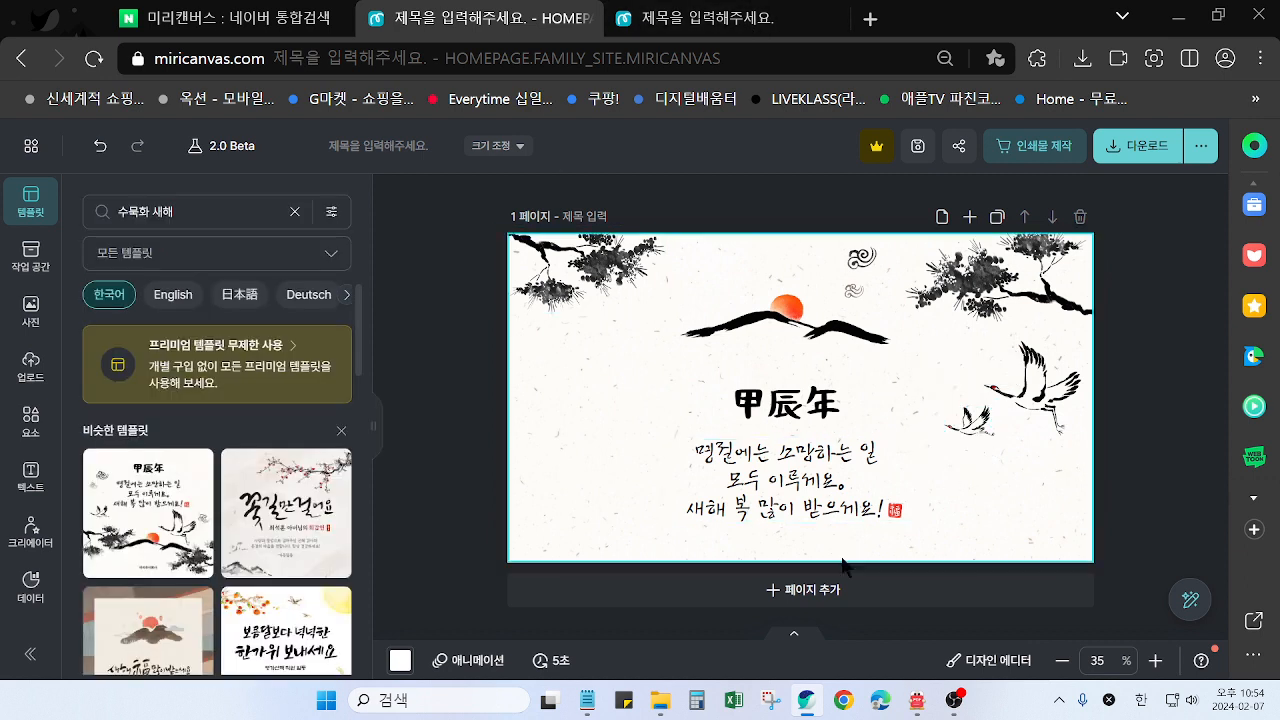
Move the greeting text and red seal together slightly down, keeping them centred under the 甲辰年 title, then deselect them
{"action": "left_click_drag", "start_coordinate": [806, 496], "coordinate": [807, 510]}
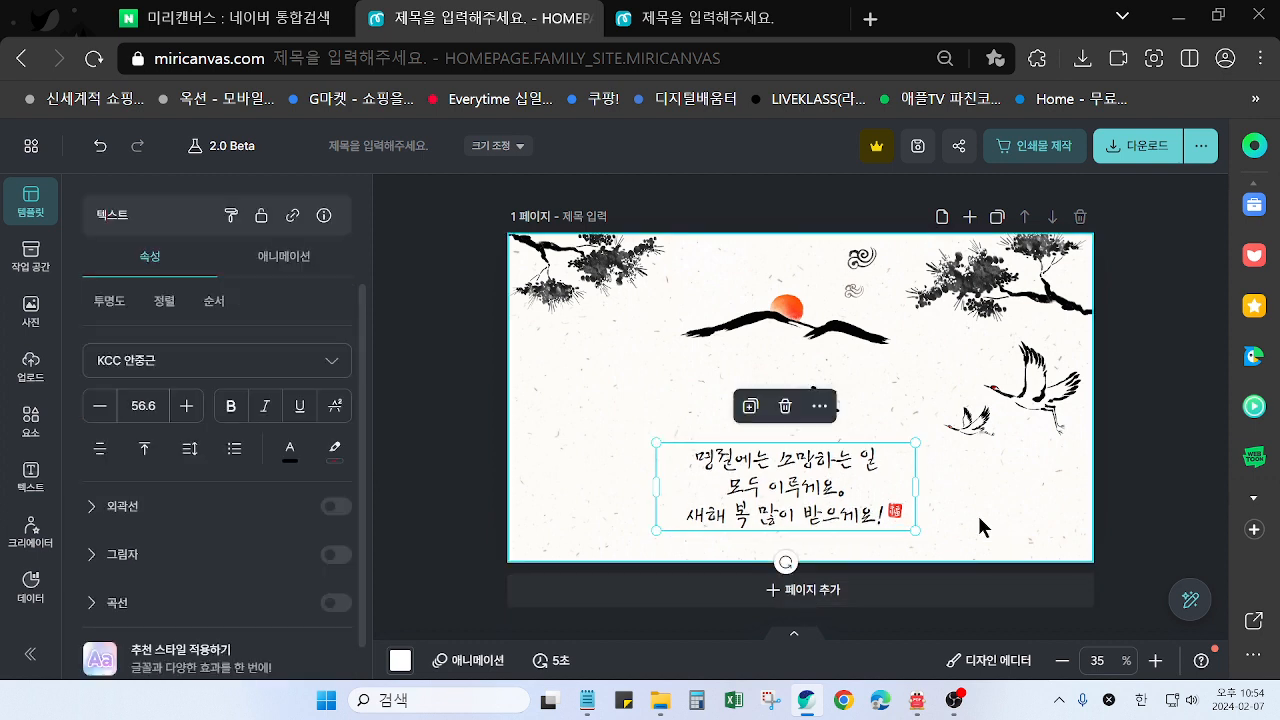
{"action": "left_click", "coordinate": [100, 145]}
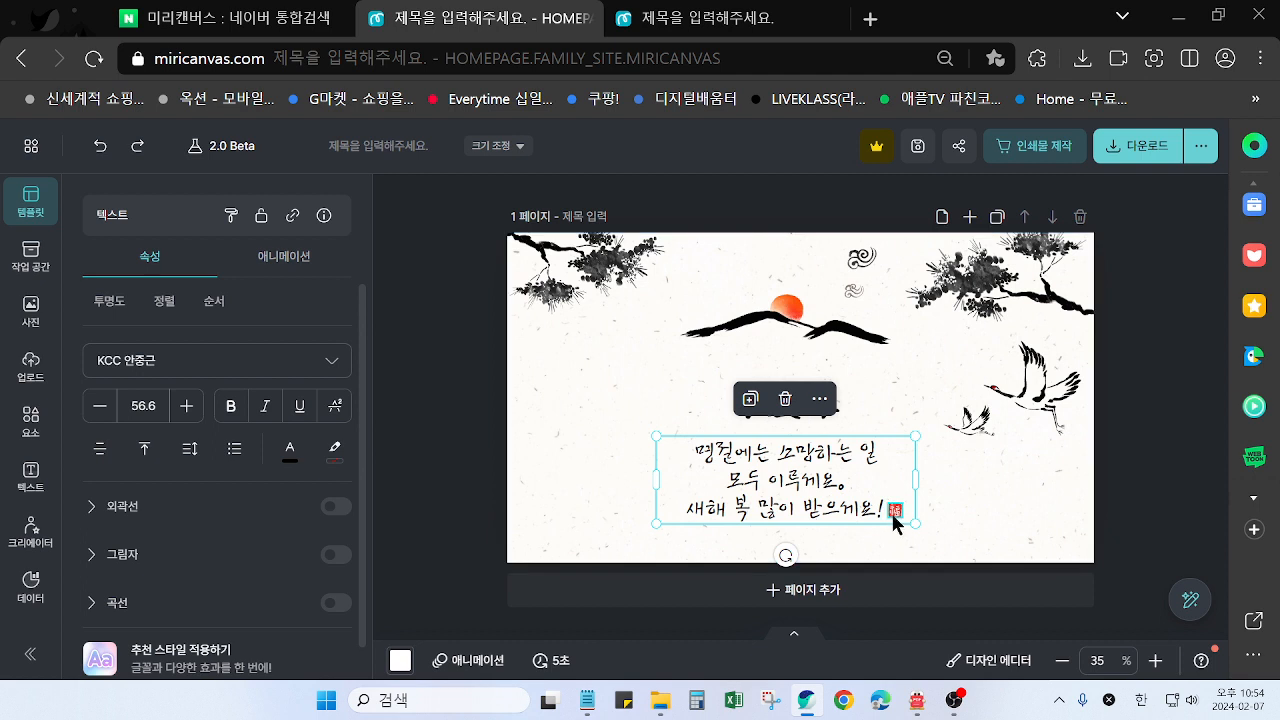
{"action": "key", "text": "ctrl+shift+z"}
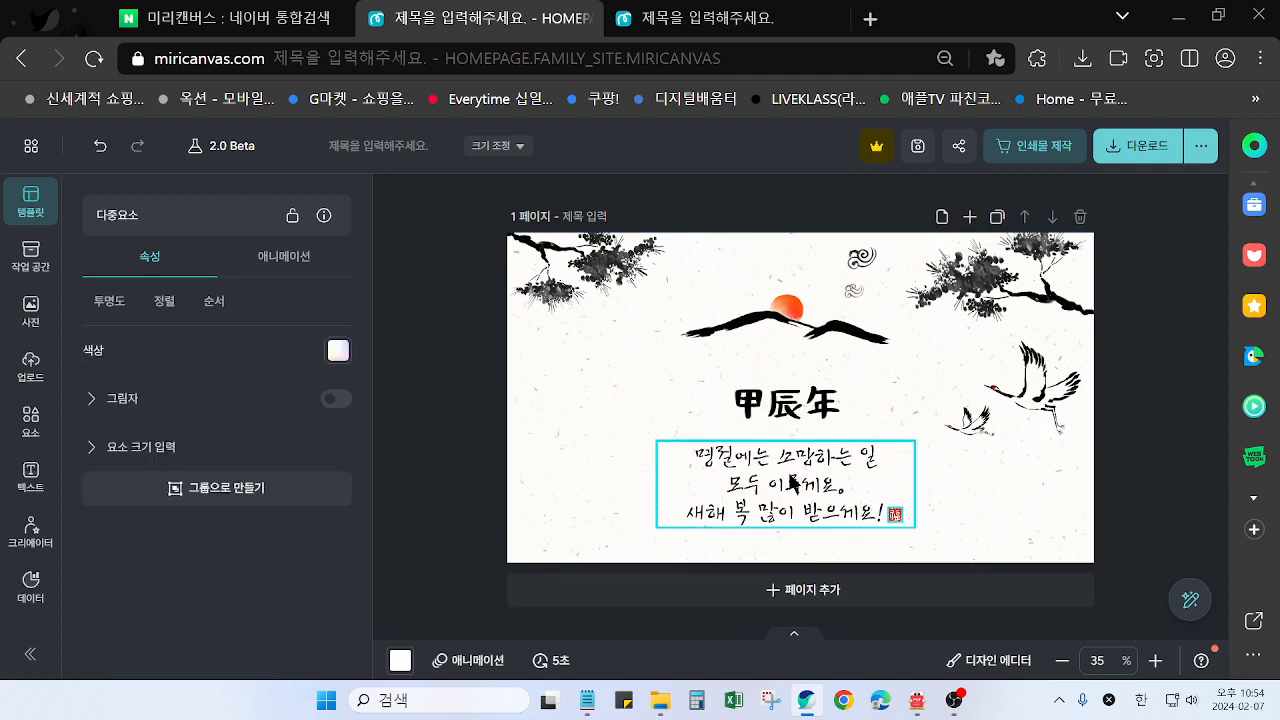
{"action": "left_click", "coordinate": [1173, 463]}
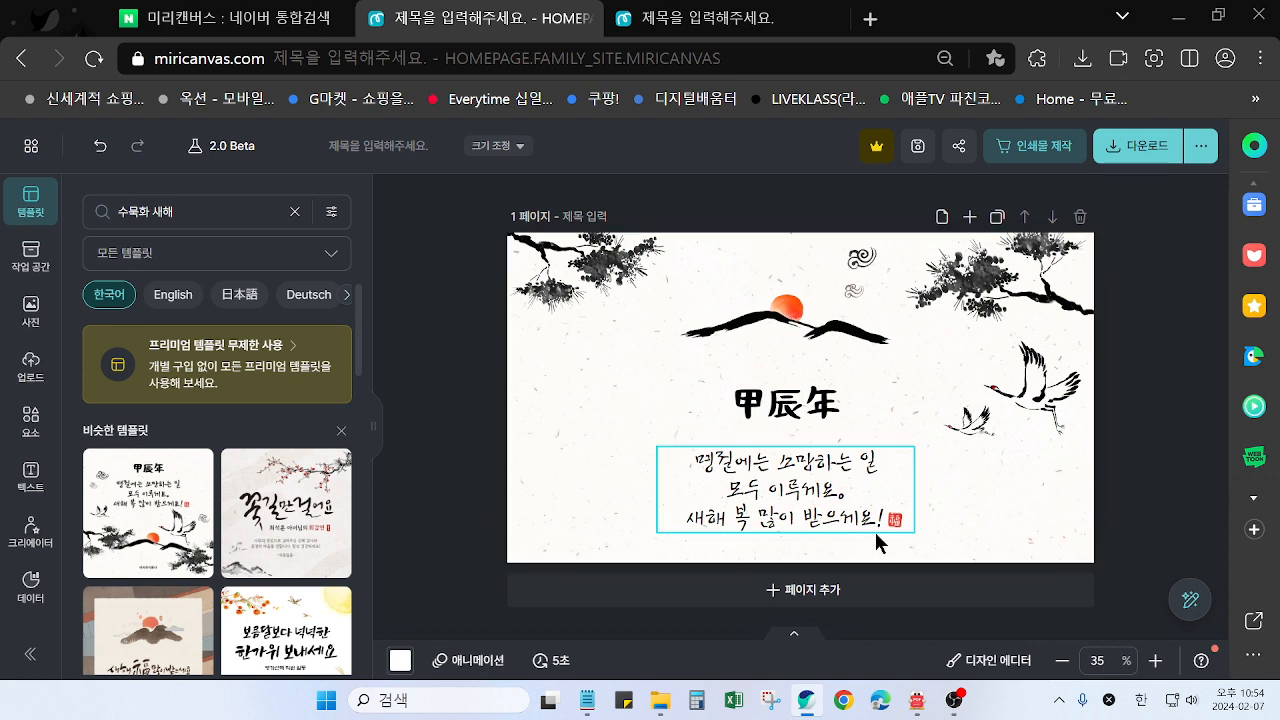
{"action": "left_click_drag", "start_coordinate": [638, 438], "coordinate": [850, 558]}
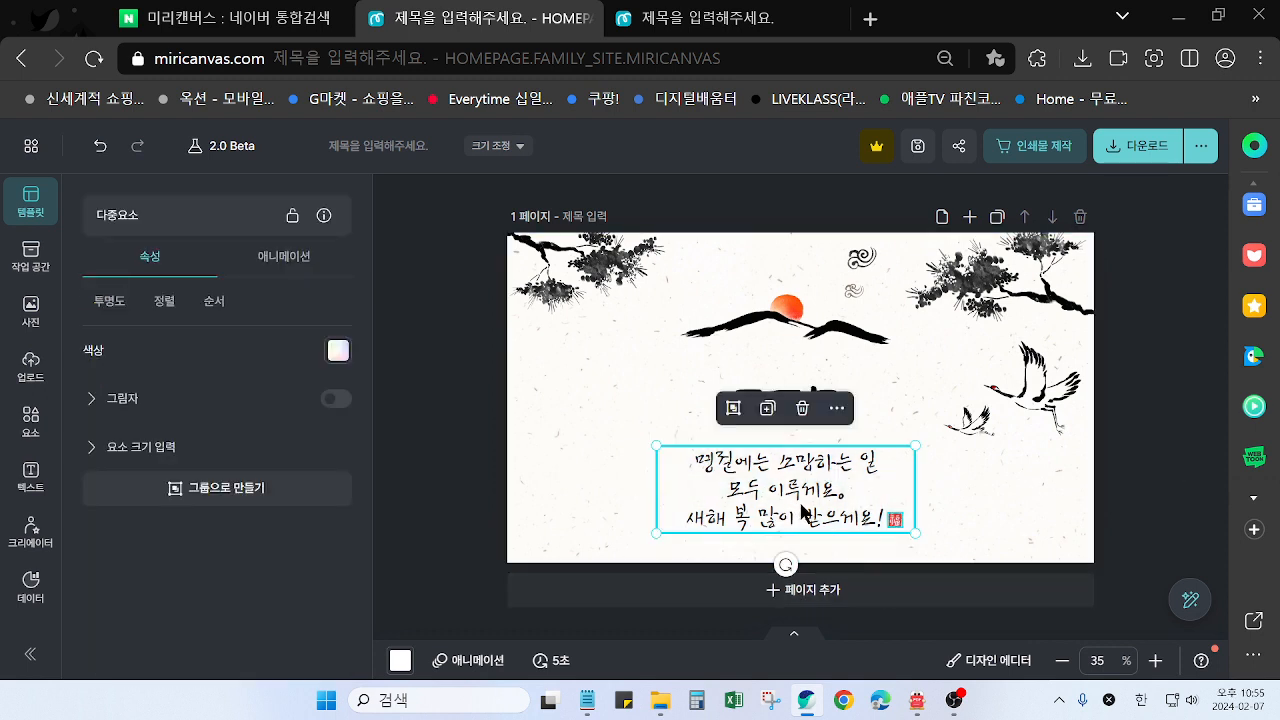
{"action": "left_click_drag", "start_coordinate": [801, 506], "coordinate": [799, 507]}
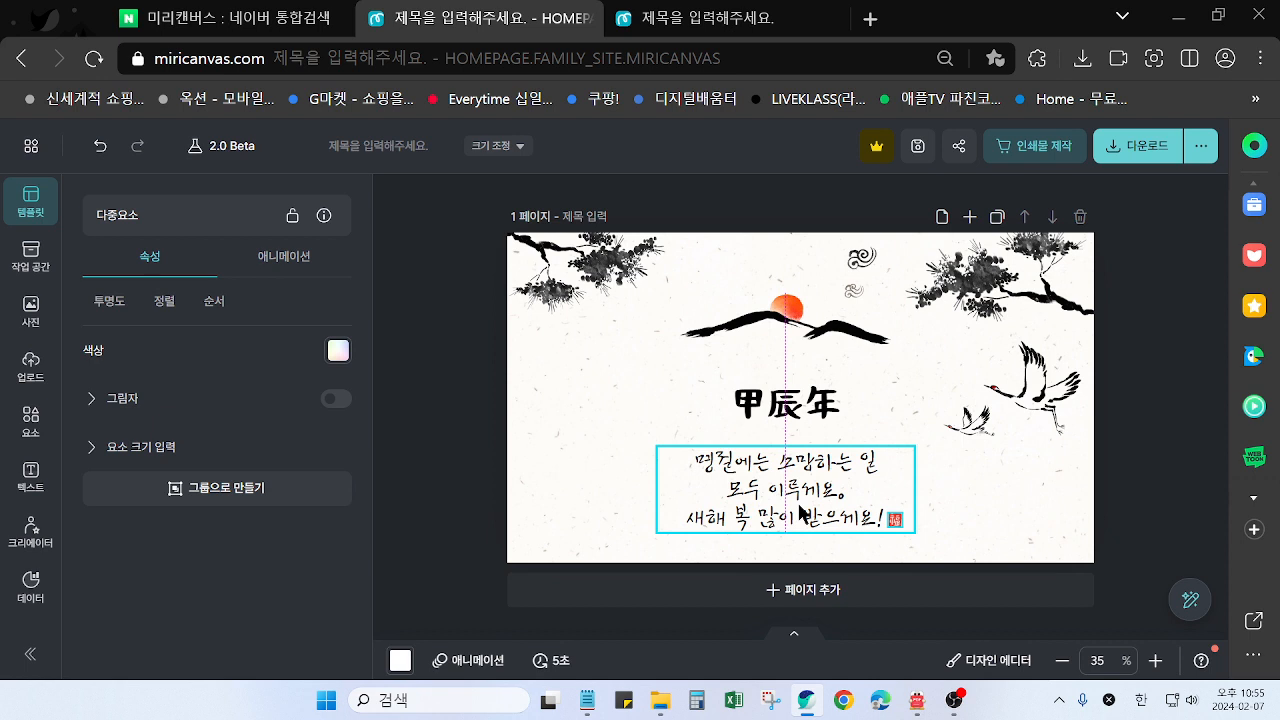
{"action": "left_click_drag", "start_coordinate": [800, 512], "coordinate": [800, 512]}
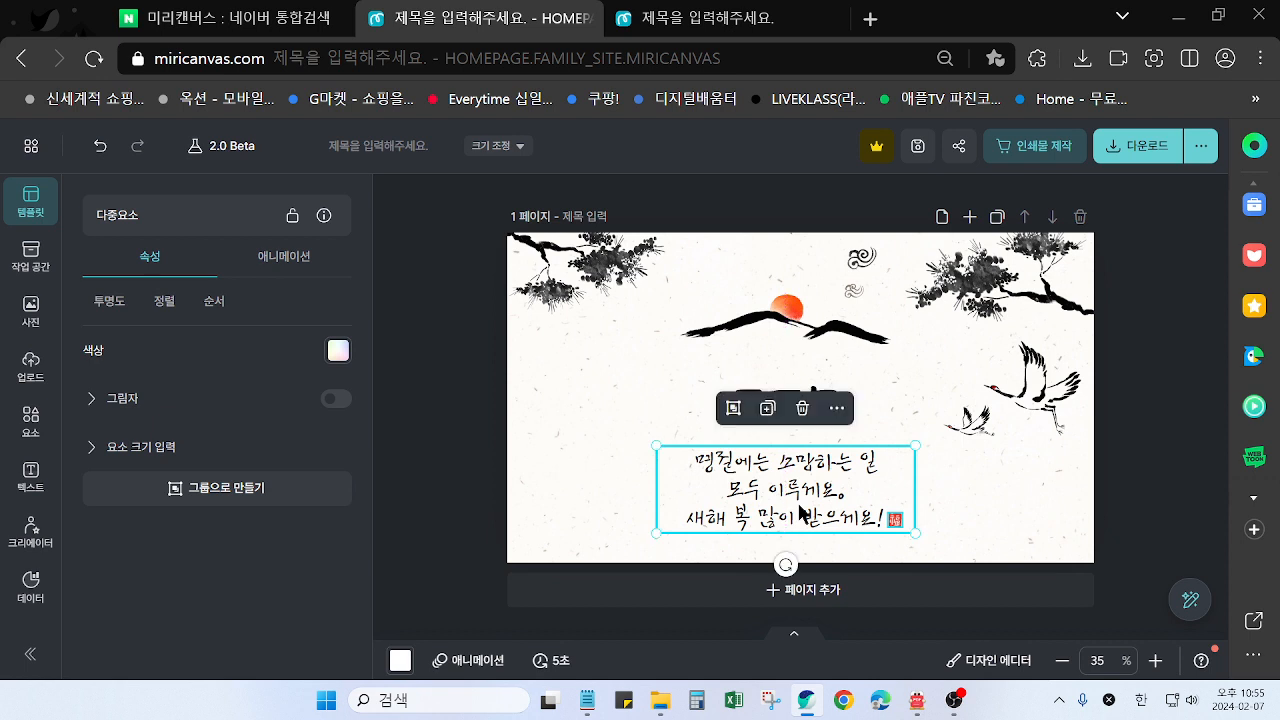
{"action": "left_click", "coordinate": [1118, 485]}
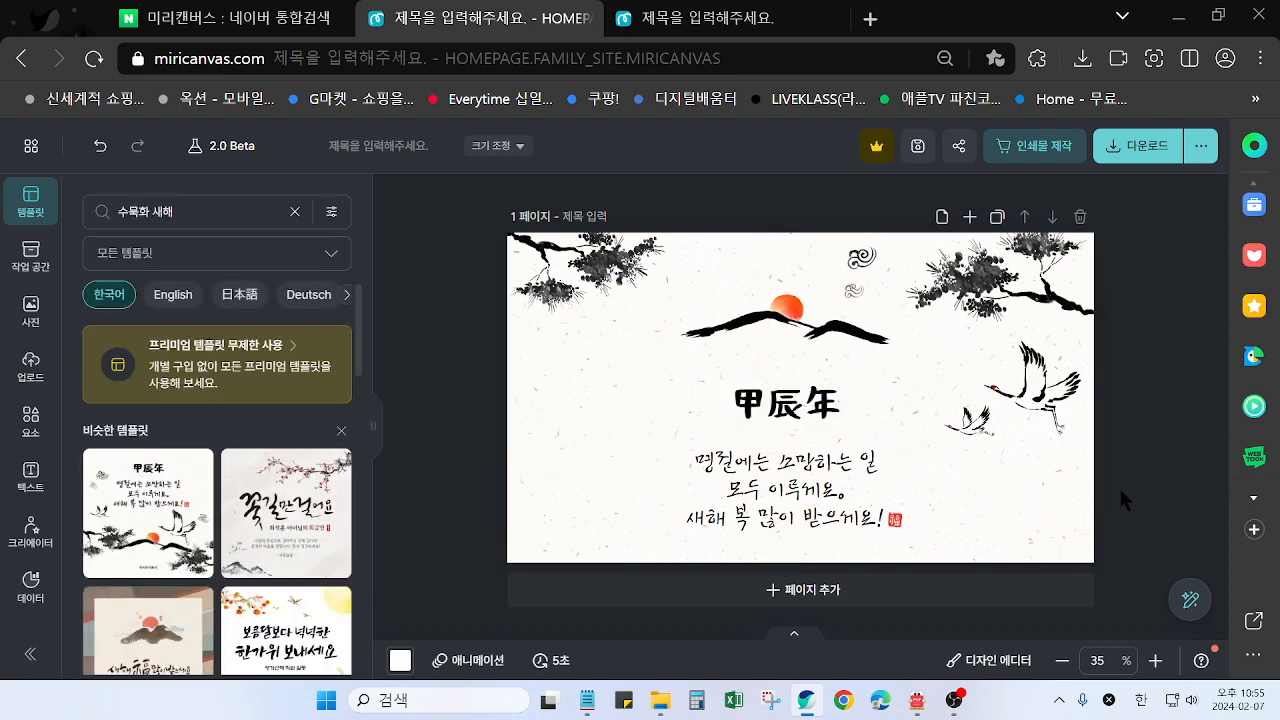
Check the finished card in the other design, then search the current design's elements for 복
{"action": "key", "text": "ctrl+Tab"}
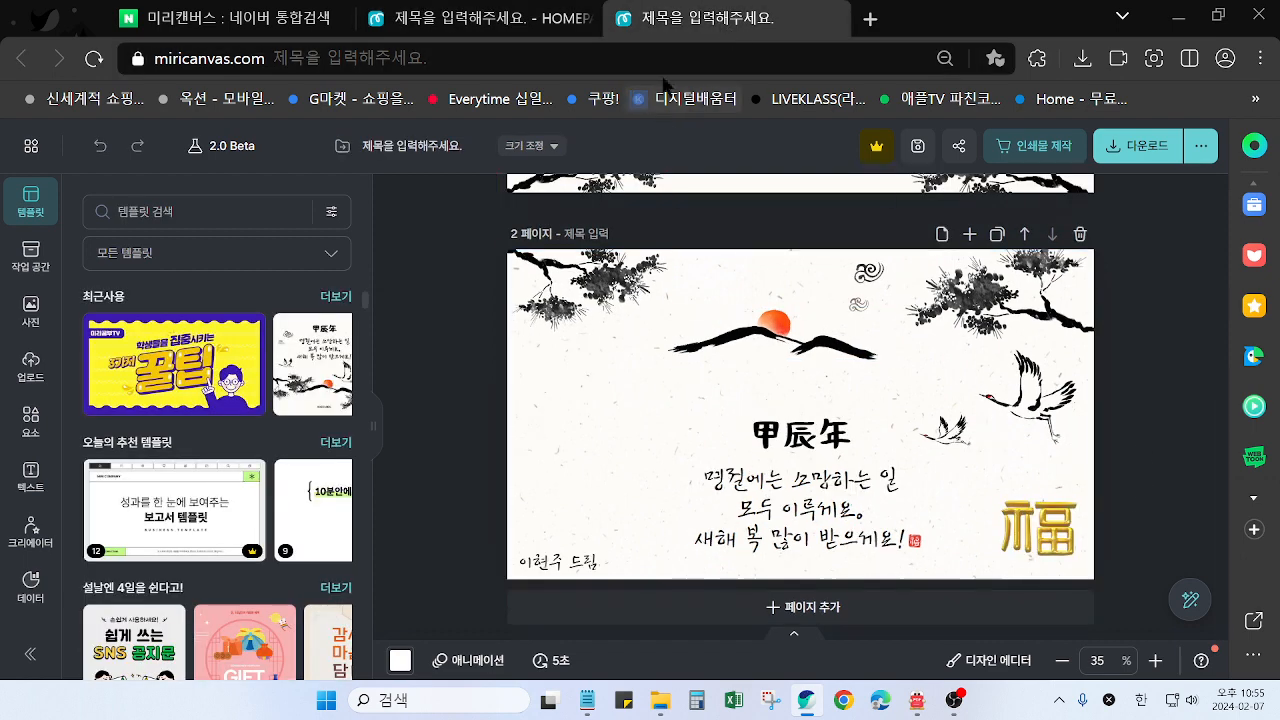
{"action": "left_click", "coordinate": [478, 28]}
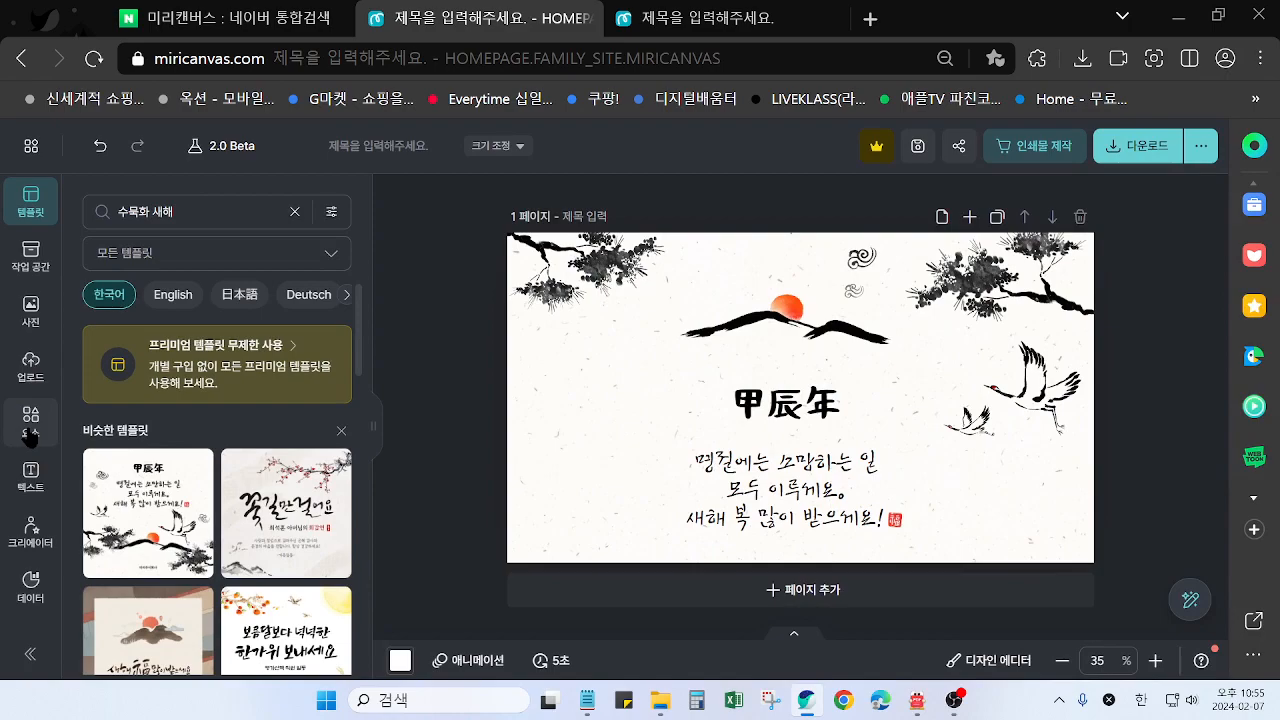
{"action": "left_click", "coordinate": [29, 430]}
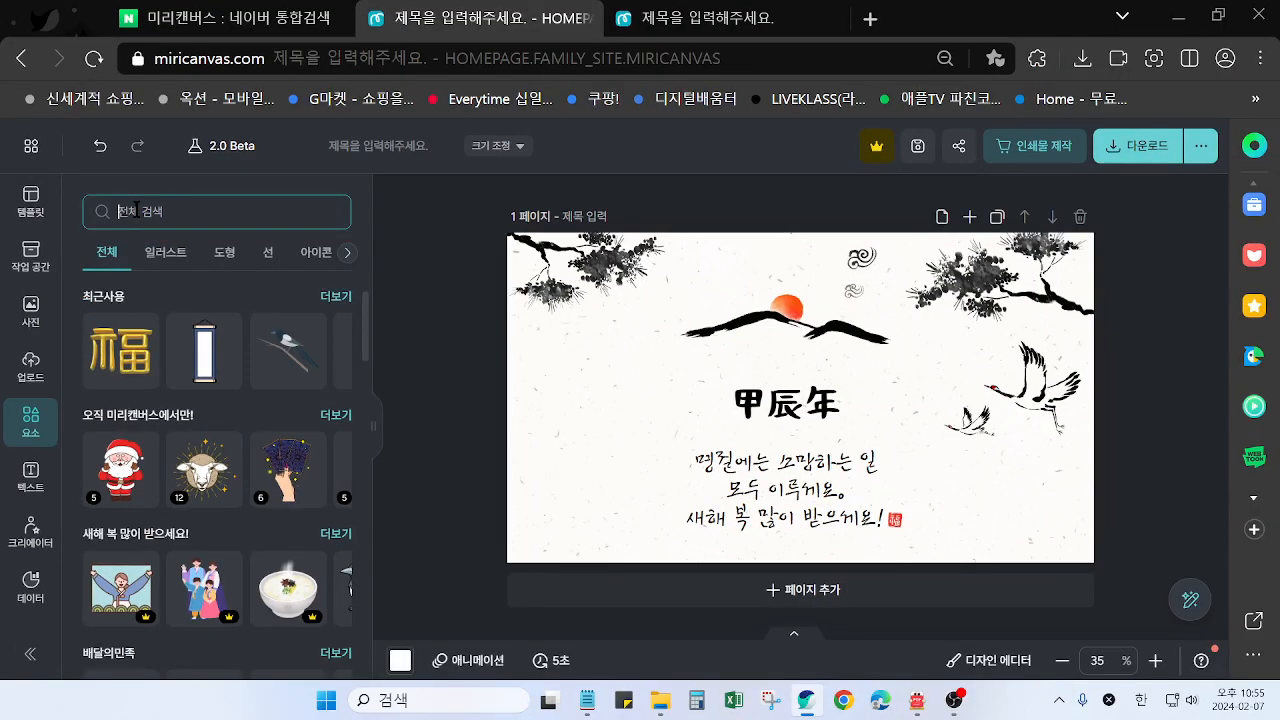
{"action": "left_click", "coordinate": [136, 210]}
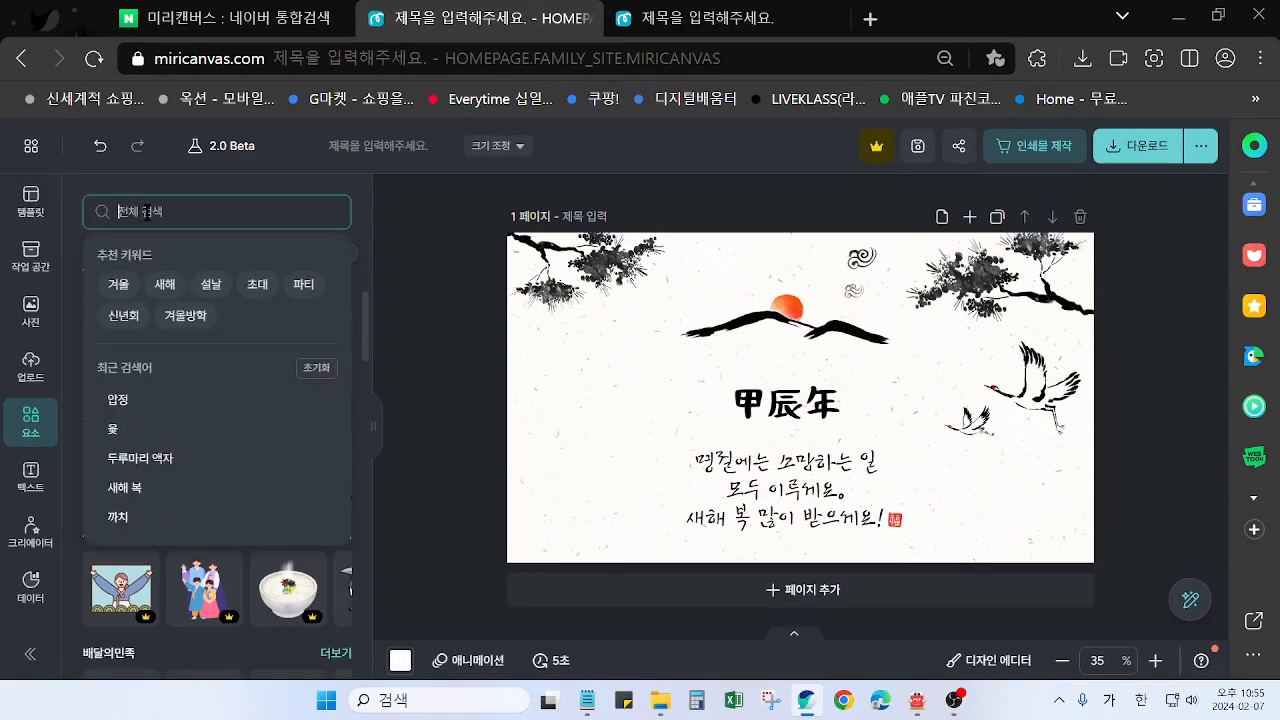
{"action": "type", "text": "복"}
{"action": "key", "text": "Return"}
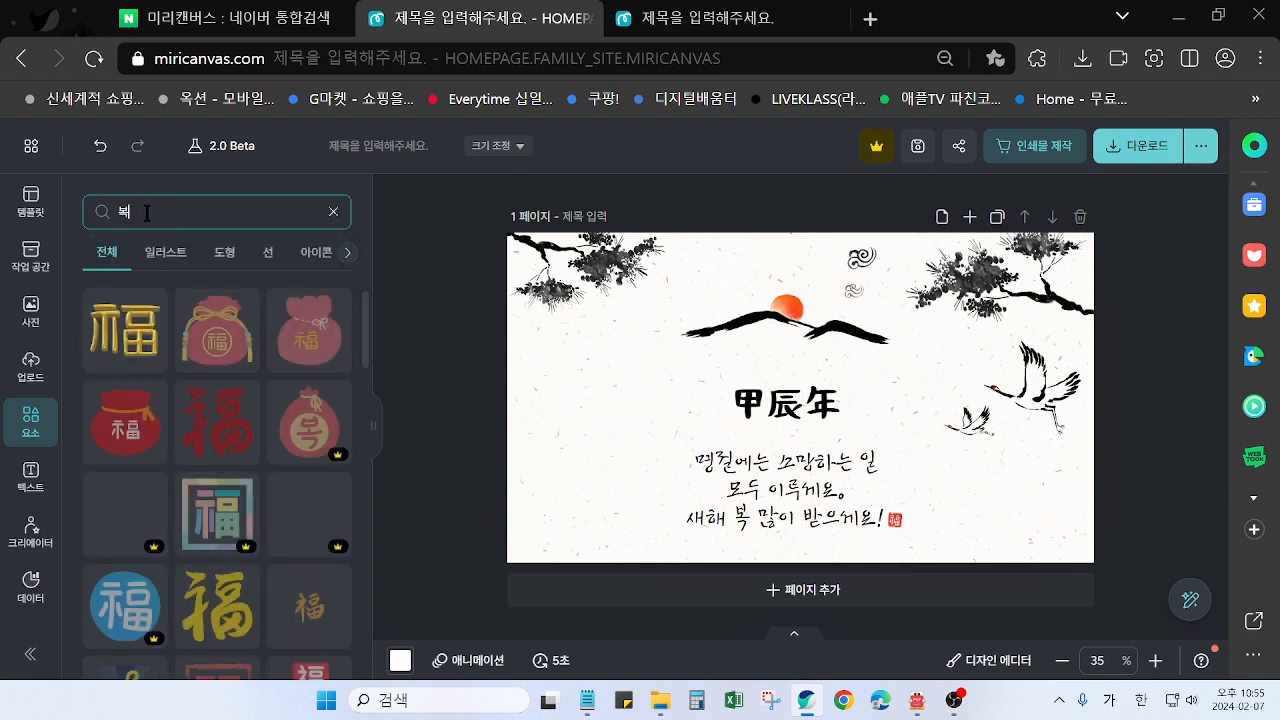
Add the gold 福 element, shrink it to less than half its width and place it in the card's lower-right corner below the cranes
{"action": "left_click", "coordinate": [136, 340]}
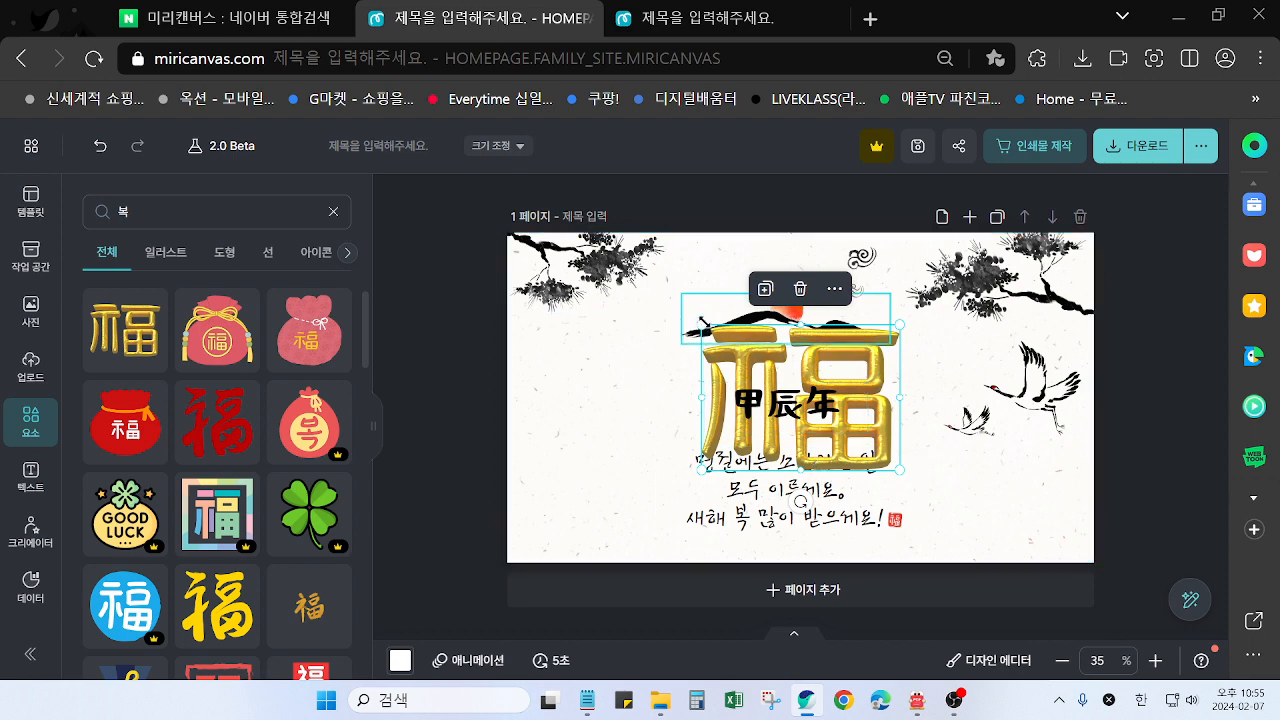
{"action": "left_click_drag", "start_coordinate": [702, 325], "coordinate": [810, 405]}
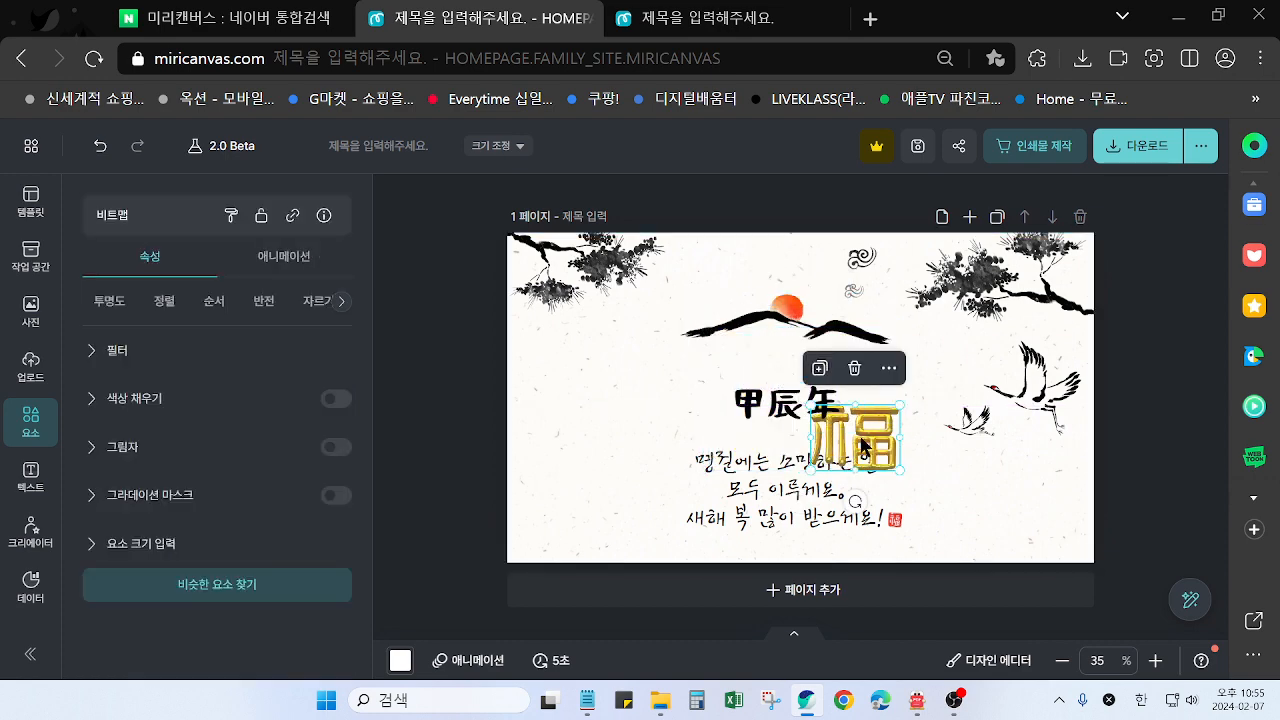
{"action": "left_click_drag", "start_coordinate": [862, 445], "coordinate": [1009, 503]}
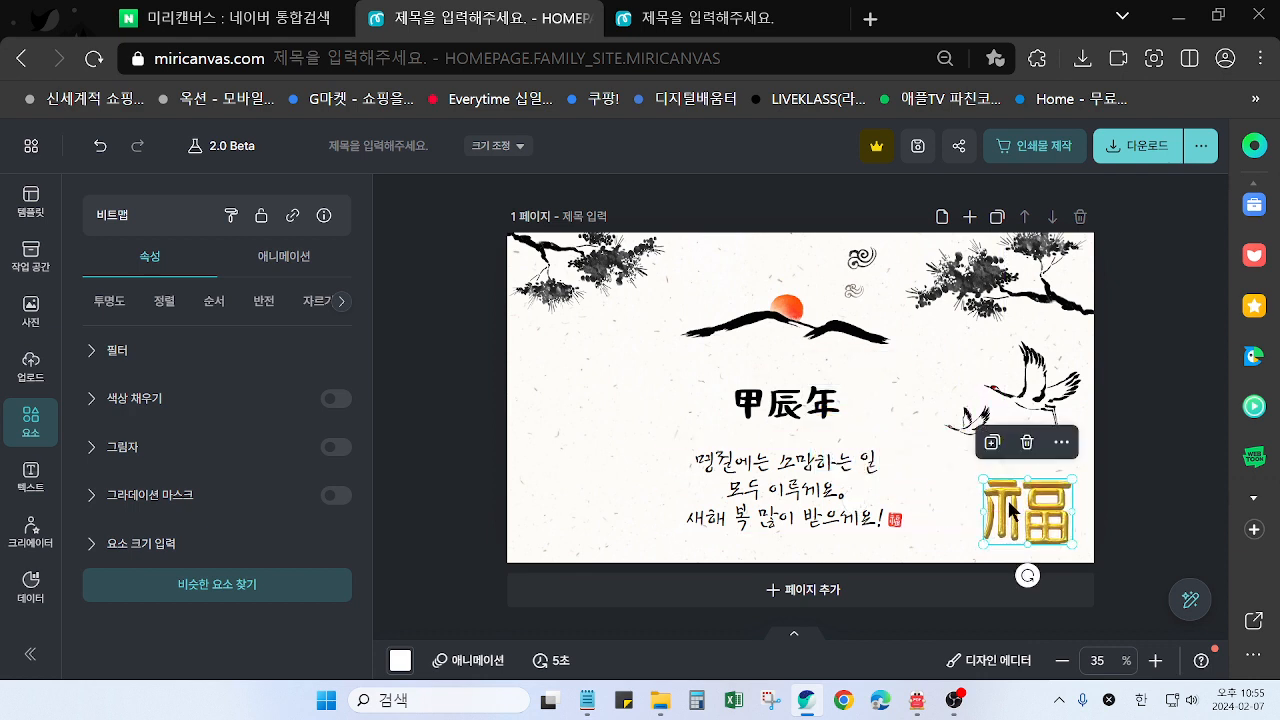
{"action": "left_click", "coordinate": [1124, 491]}
{"action": "left_click", "coordinate": [729, 35]}
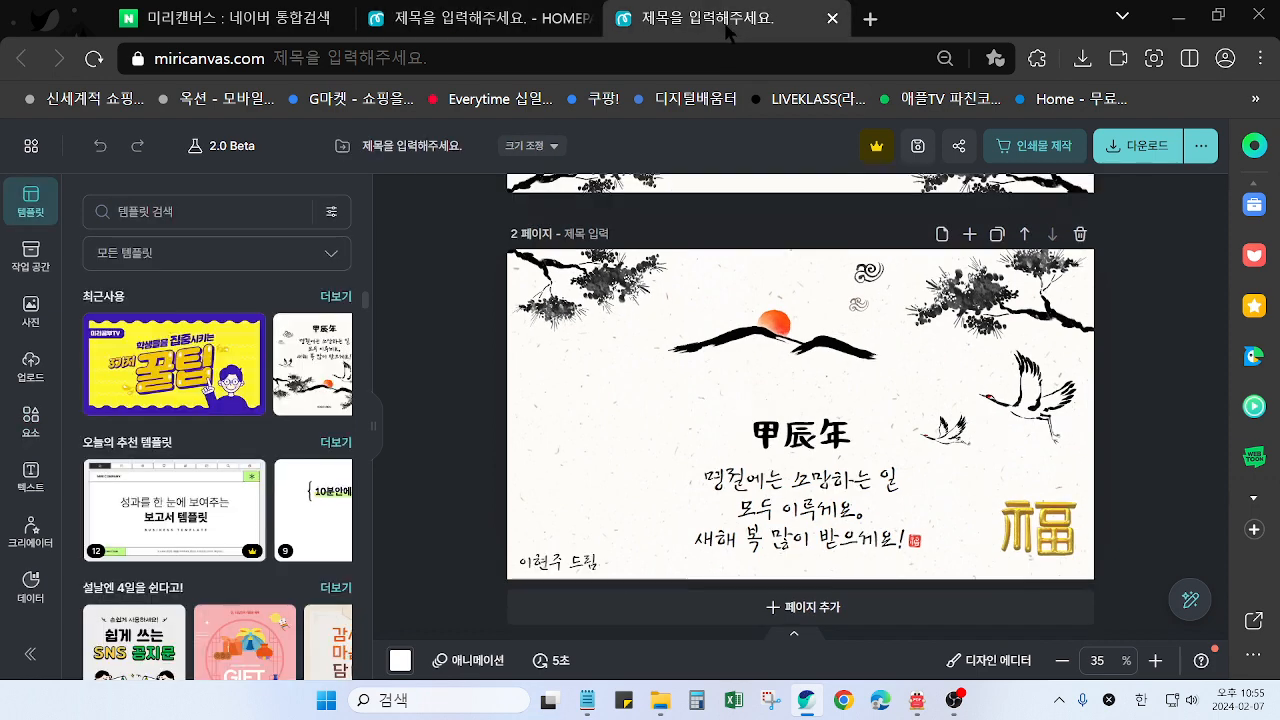
{"action": "left_click", "coordinate": [480, 18]}
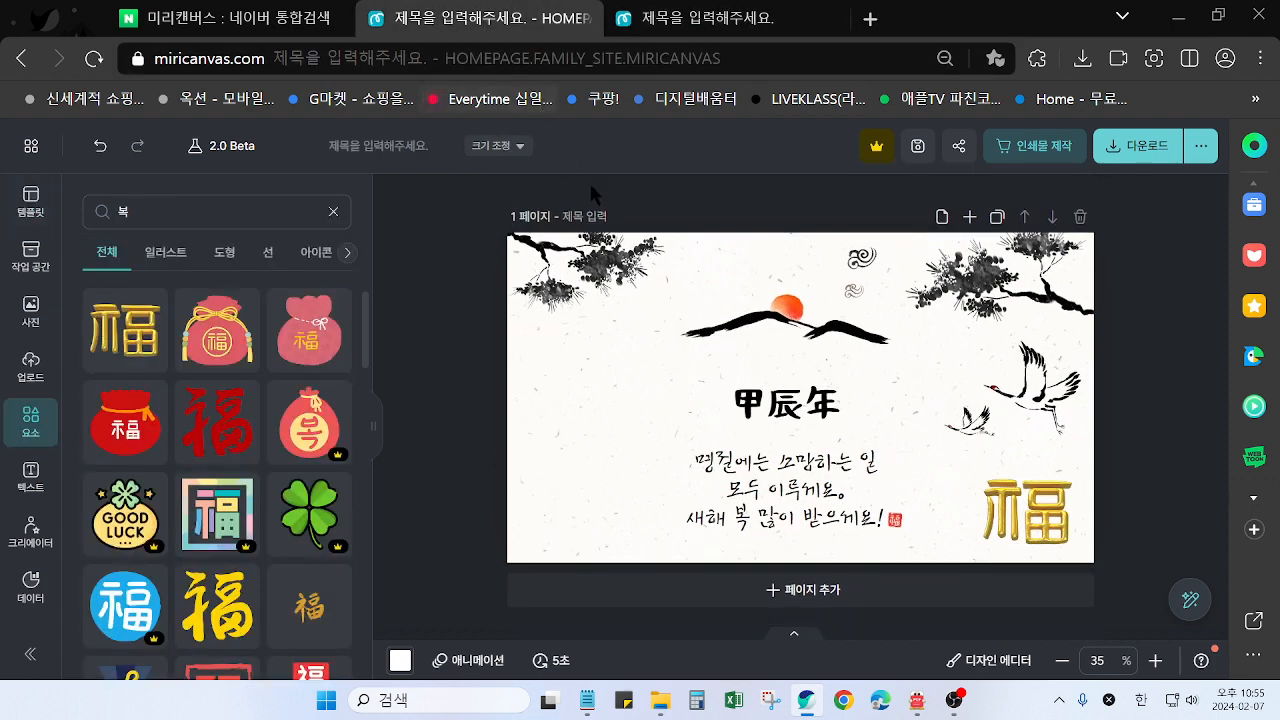
{"action": "left_click", "coordinate": [1031, 529]}
{"action": "left_click_drag", "start_coordinate": [981, 481], "coordinate": [982, 482]}
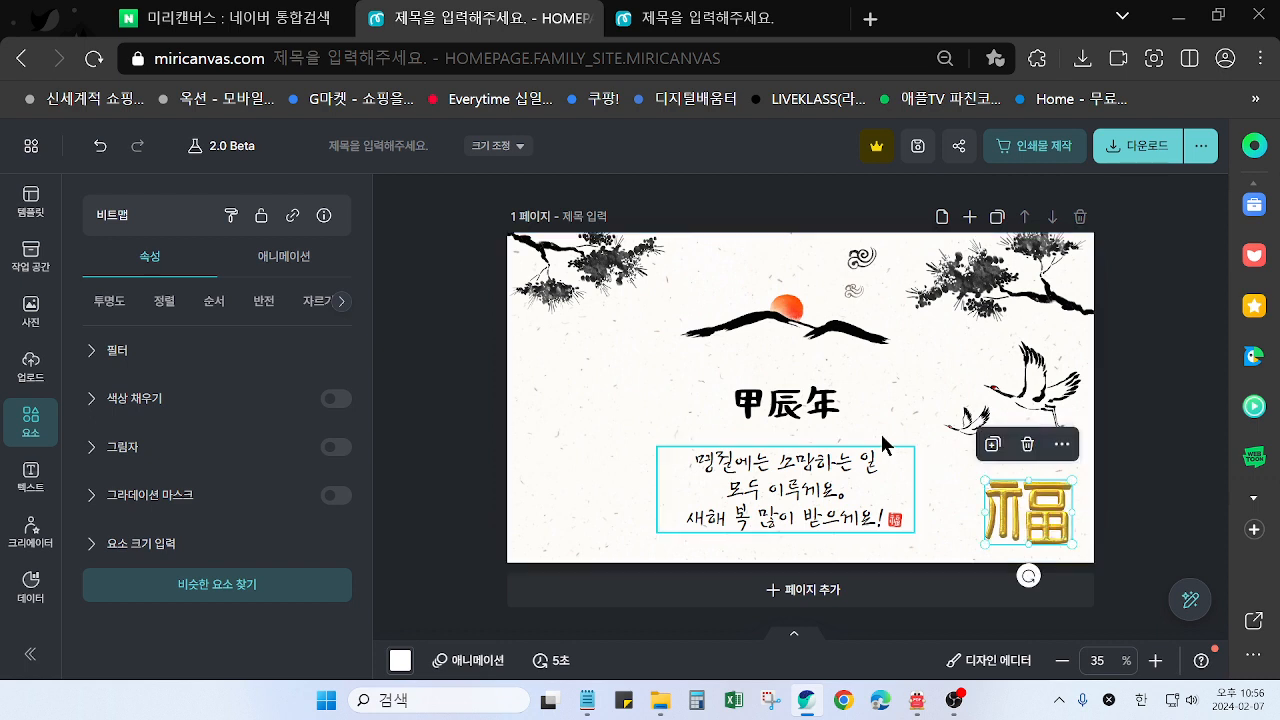
Enlarge the 甲辰年 title slightly to a font size of 95.2 and deselect it
{"action": "left_click", "coordinate": [815, 505]}
{"action": "left_click", "coordinate": [613, 432]}
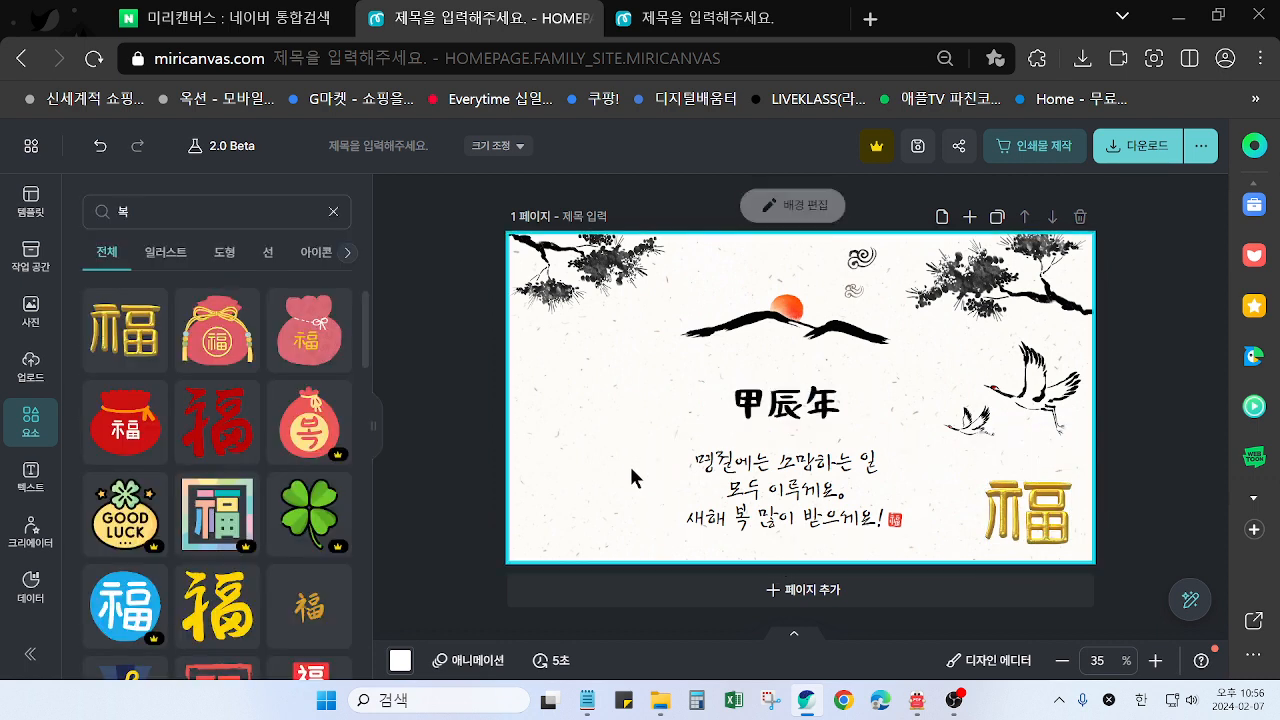
{"action": "left_click_drag", "start_coordinate": [633, 438], "coordinate": [914, 532]}
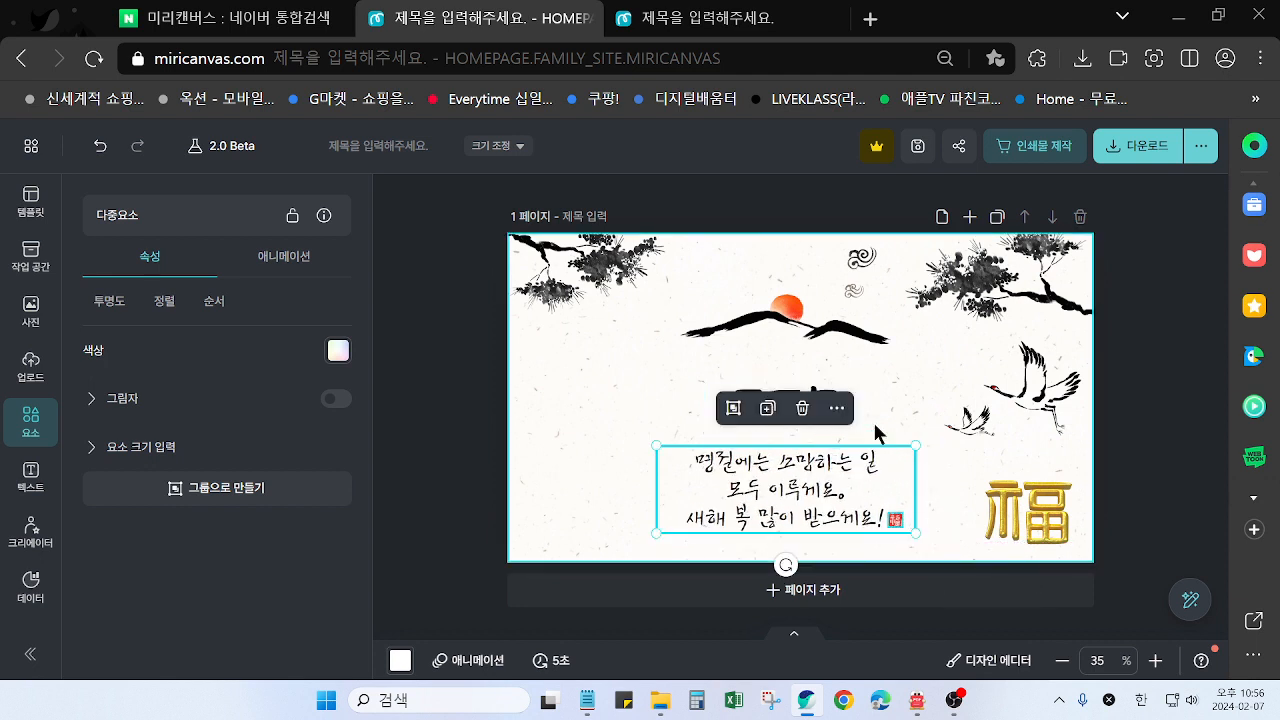
{"action": "left_click", "coordinate": [628, 386]}
{"action": "left_click", "coordinate": [840, 412]}
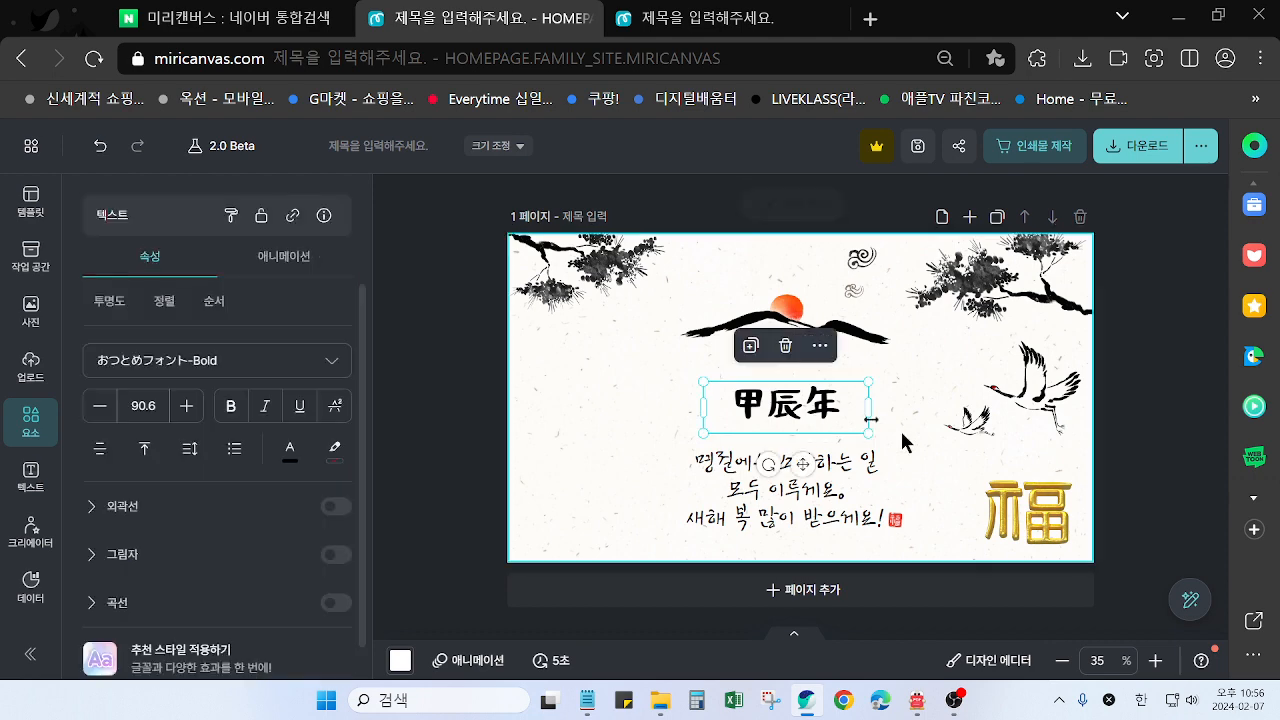
{"action": "left_click_drag", "start_coordinate": [862, 432], "coordinate": [876, 437]}
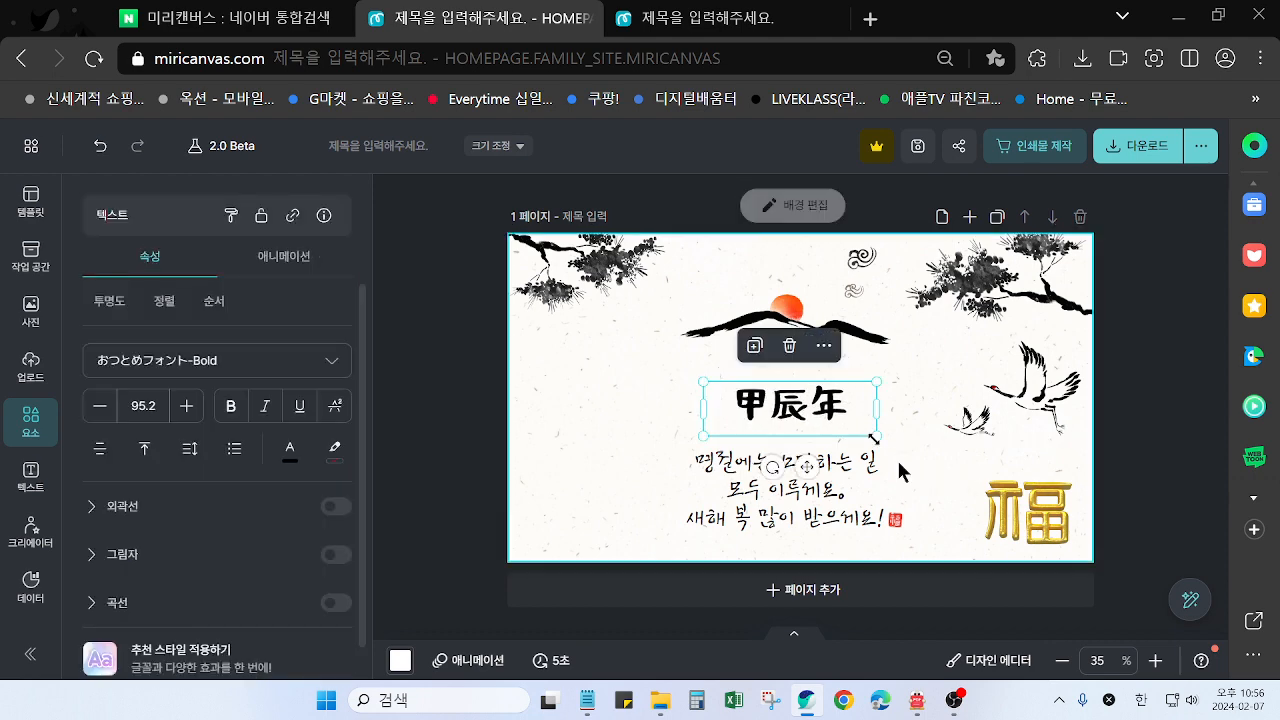
{"action": "left_click", "coordinate": [1132, 467]}
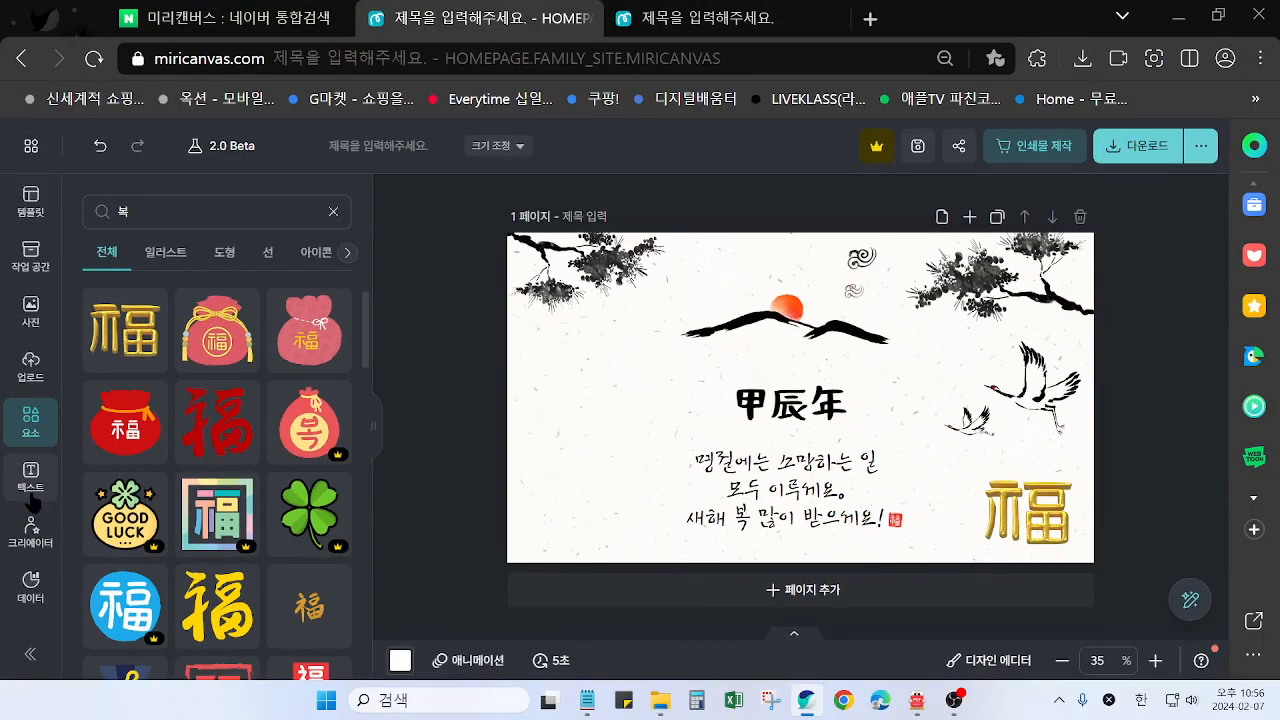
Add a subtitle text with the sender's name followed by 드림 and place it in the card's lower-left corner
{"action": "left_click", "coordinate": [31, 494]}
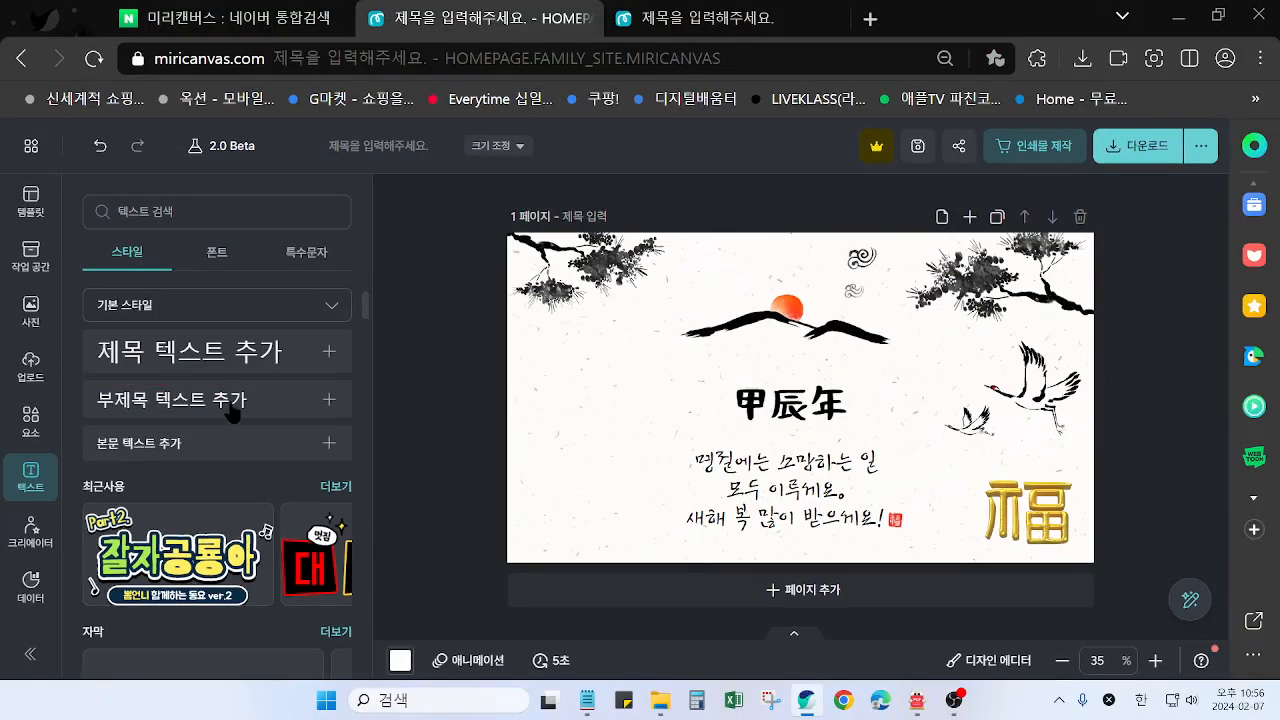
{"action": "left_click", "coordinate": [225, 403]}
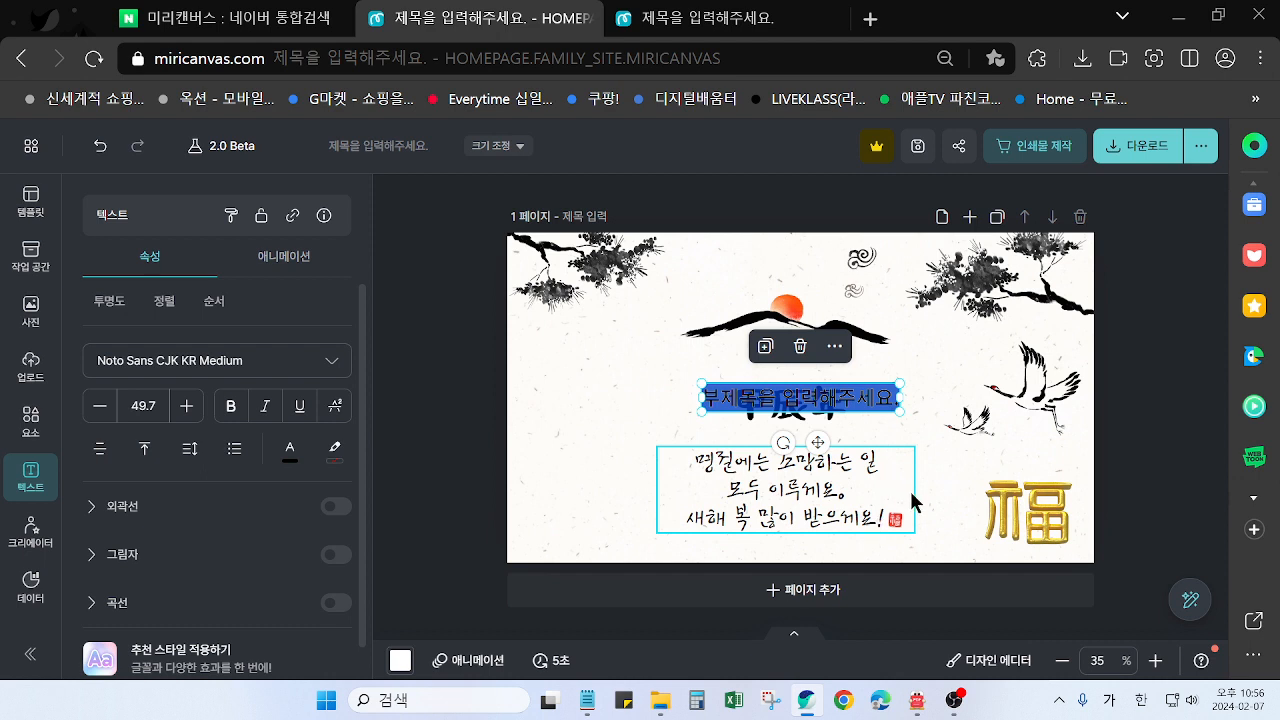
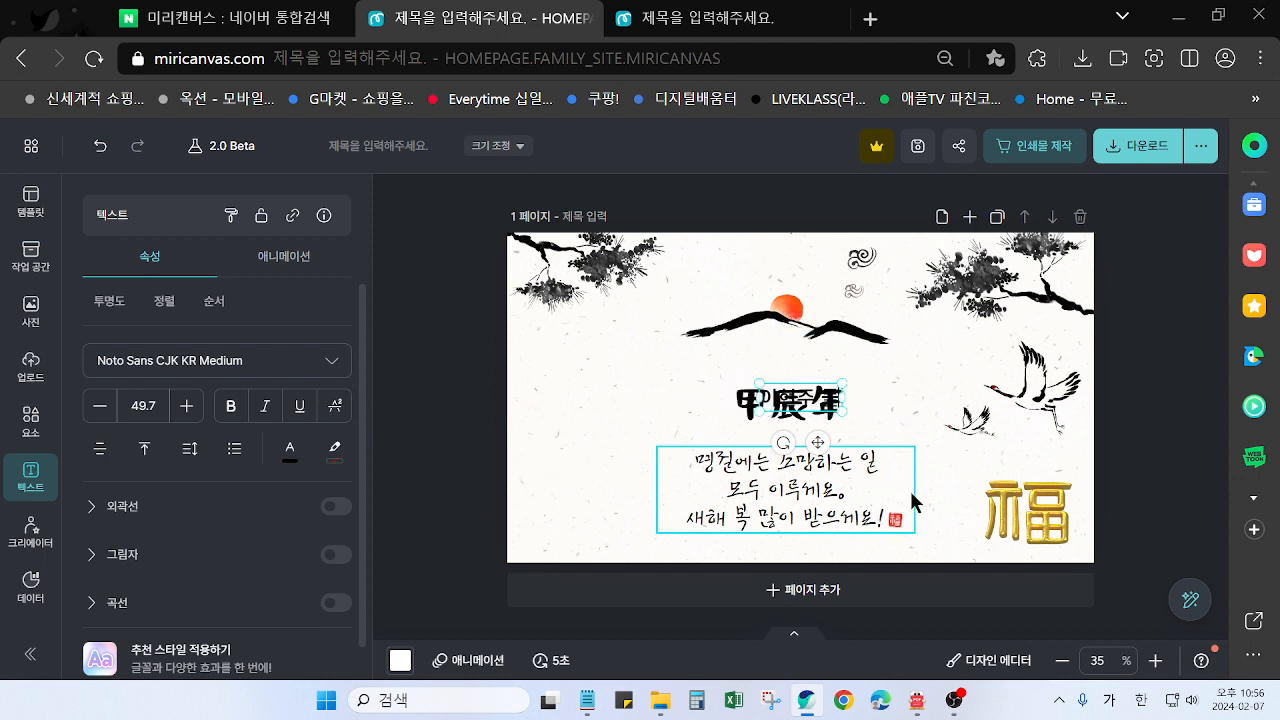
{"action": "type", "text": "림"}
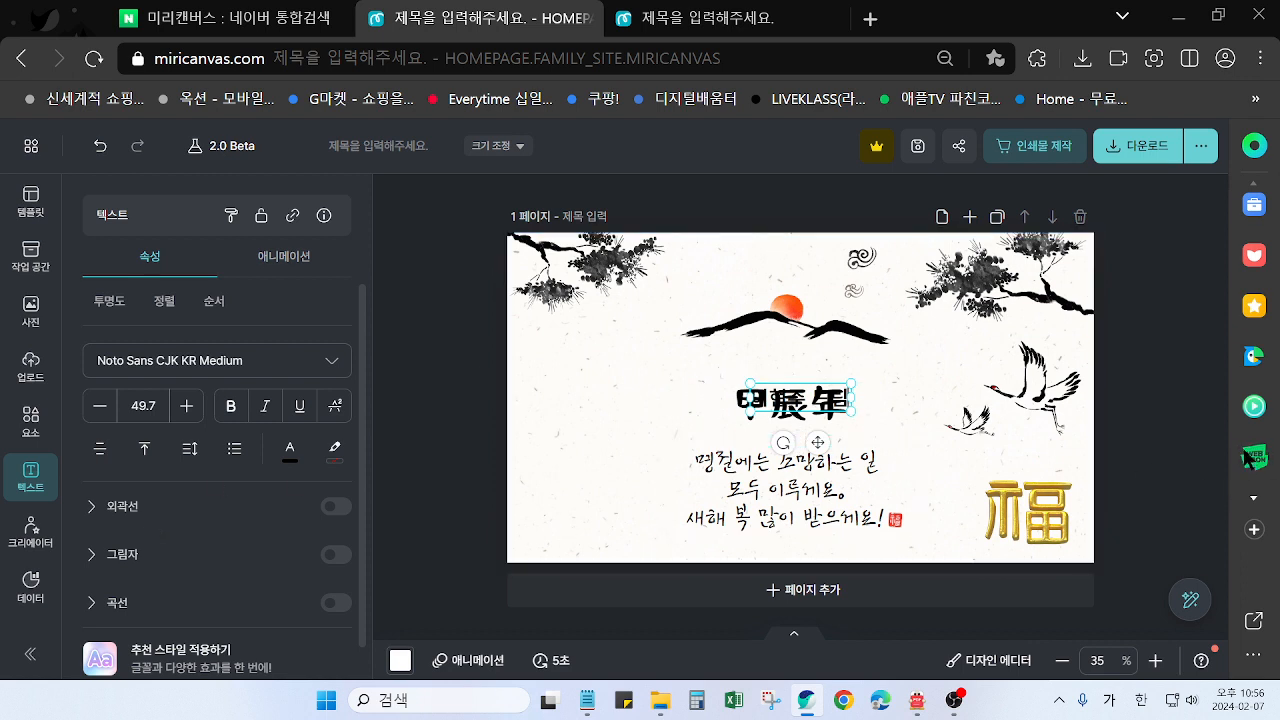
{"action": "left_click", "coordinate": [1153, 403]}
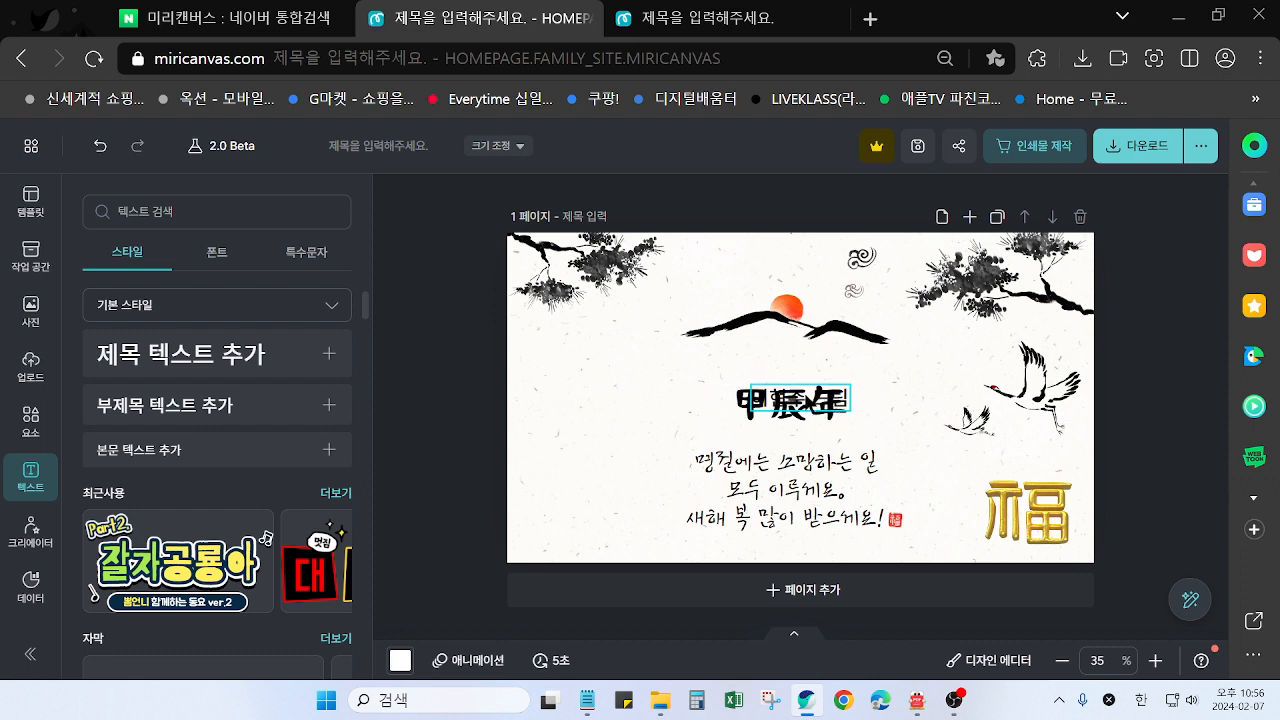
{"action": "left_click_drag", "start_coordinate": [800, 398], "coordinate": [594, 503]}
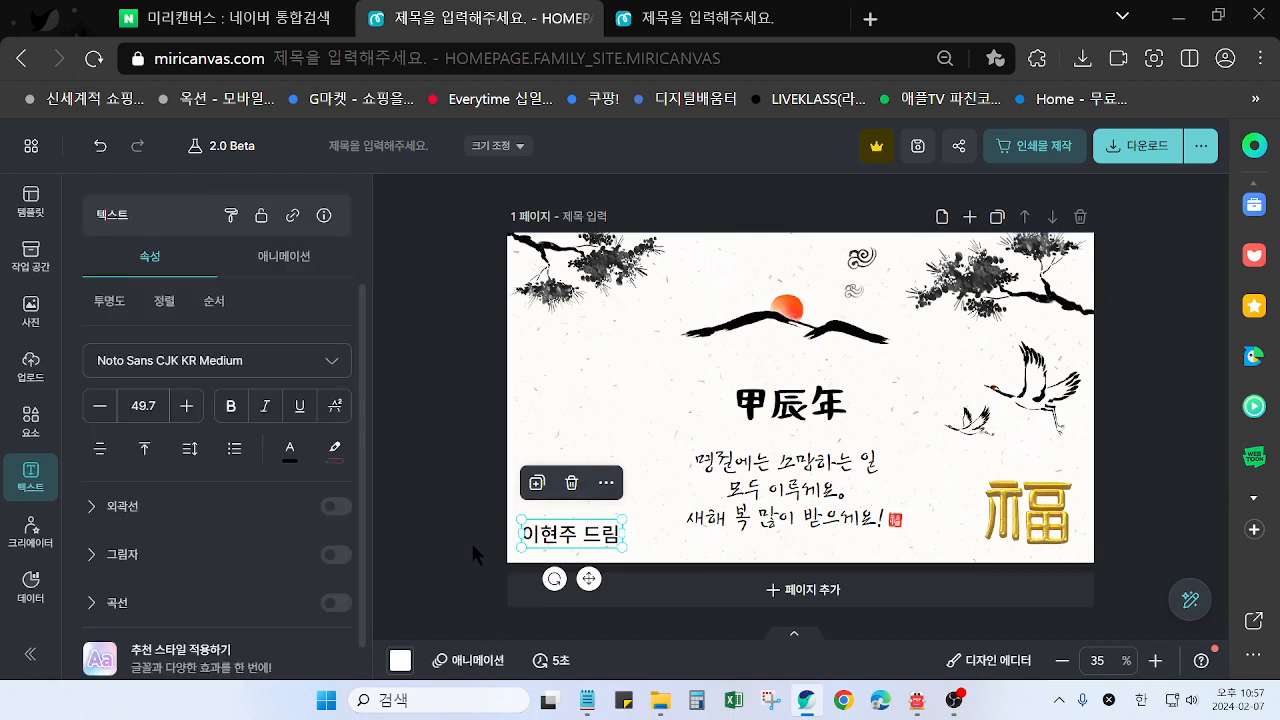
{"action": "left_click", "coordinate": [465, 524]}
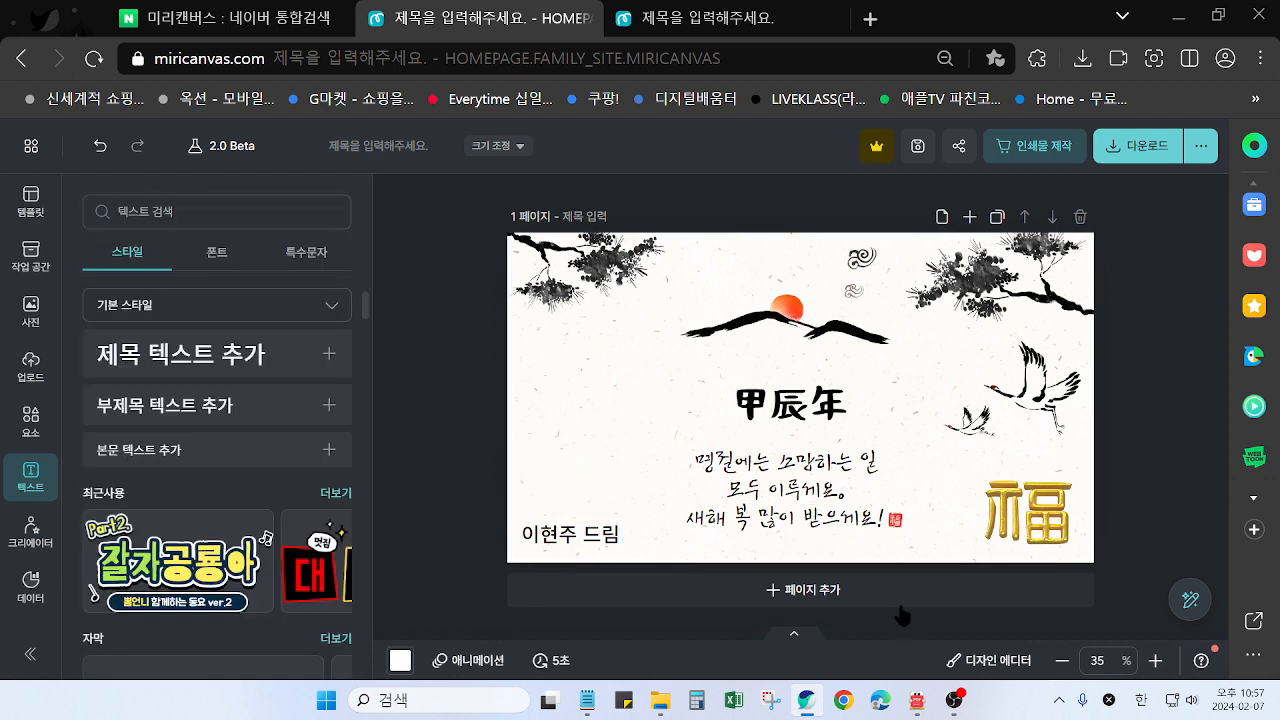
{"action": "left_click", "coordinate": [592, 541]}
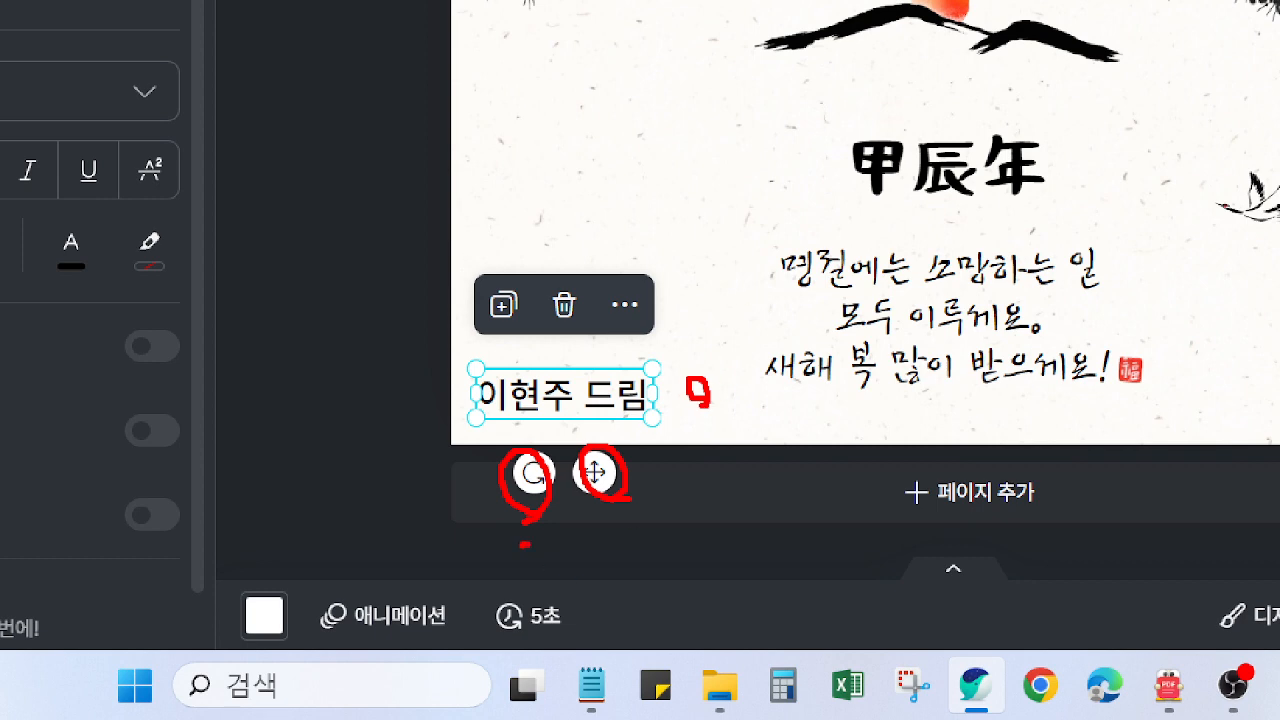
{"action": "mouse_move", "coordinate": [524, 545]}
{"action": "left_mouse_down"}
{"action": "mouse_move", "coordinate": [603, 527]}
{"action": "mouse_move", "coordinate": [608, 503]}
{"action": "mouse_move", "coordinate": [566, 559]}
{"action": "mouse_move", "coordinate": [530, 549]}
{"action": "left_mouse_up"}
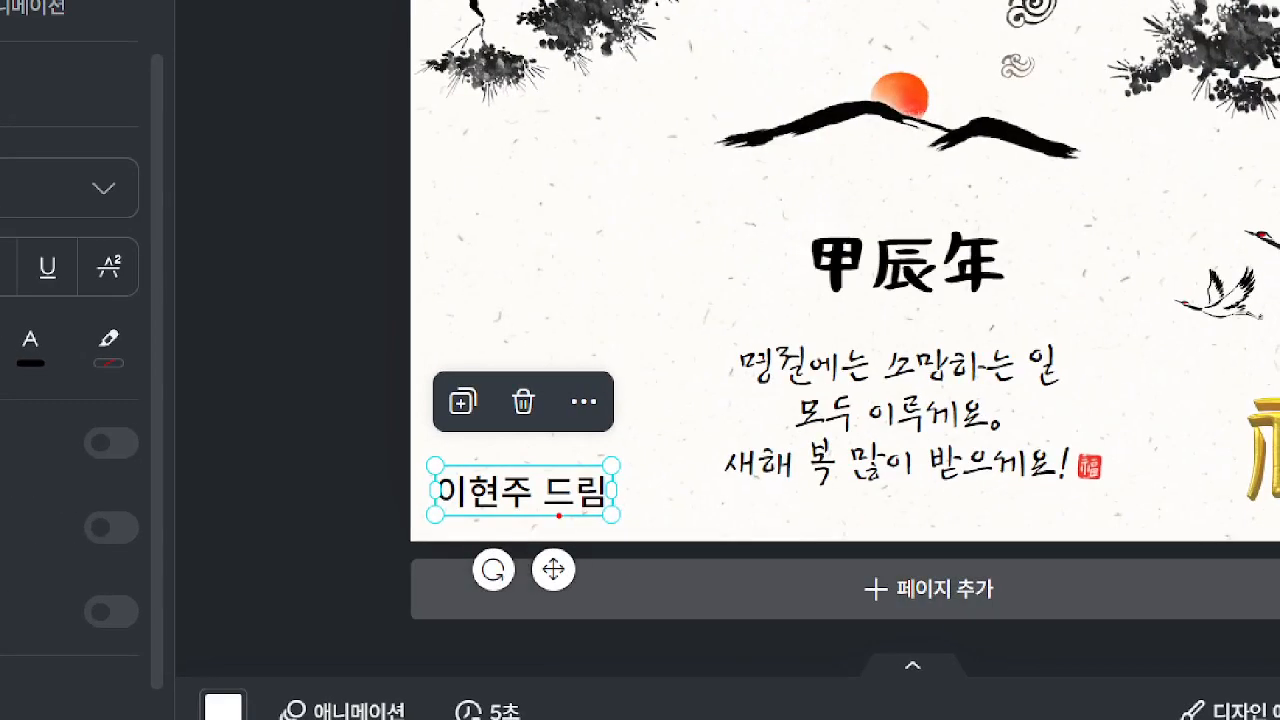
{"action": "mouse_move", "coordinate": [859, 444]}
{"action": "left_mouse_down"}
{"action": "mouse_move", "coordinate": [827, 417]}
{"action": "mouse_move", "coordinate": [847, 419]}
{"action": "mouse_move", "coordinate": [812, 455]}
{"action": "left_mouse_up"}
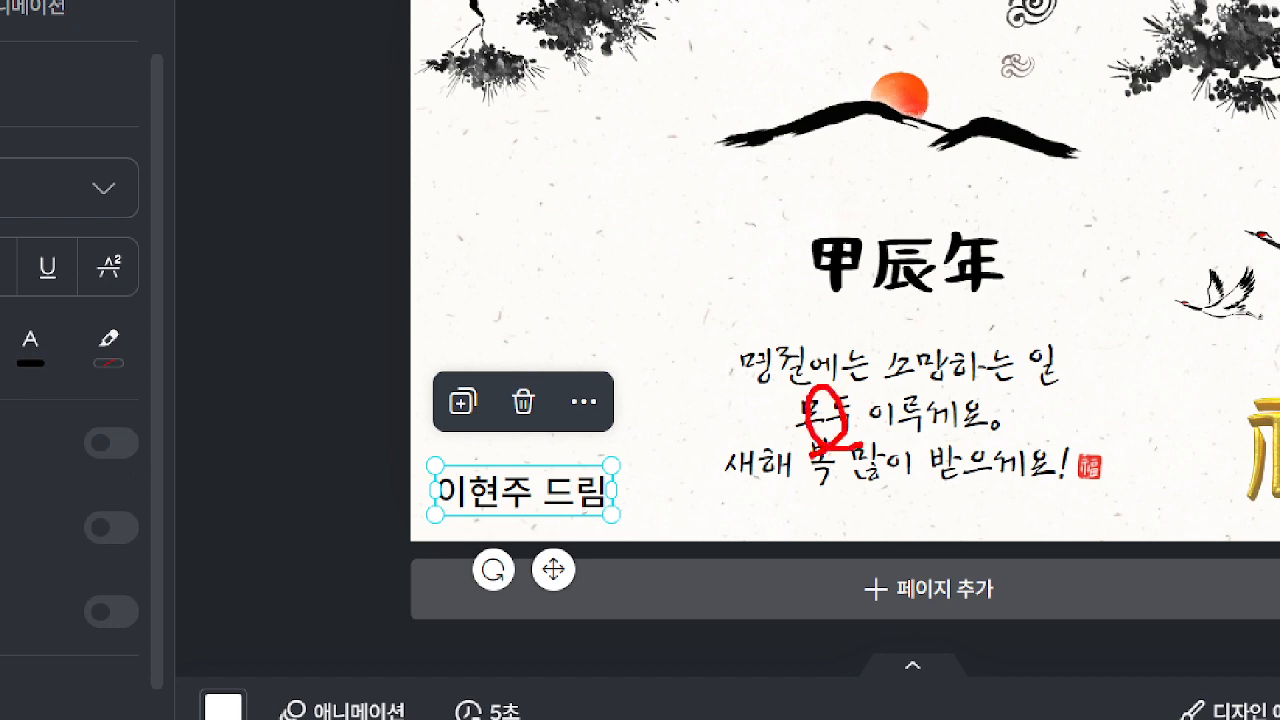
{"action": "mouse_move", "coordinate": [800, 399]}
{"action": "left_mouse_down"}
{"action": "mouse_move", "coordinate": [628, 477]}
{"action": "mouse_move", "coordinate": [638, 486]}
{"action": "left_mouse_up"}
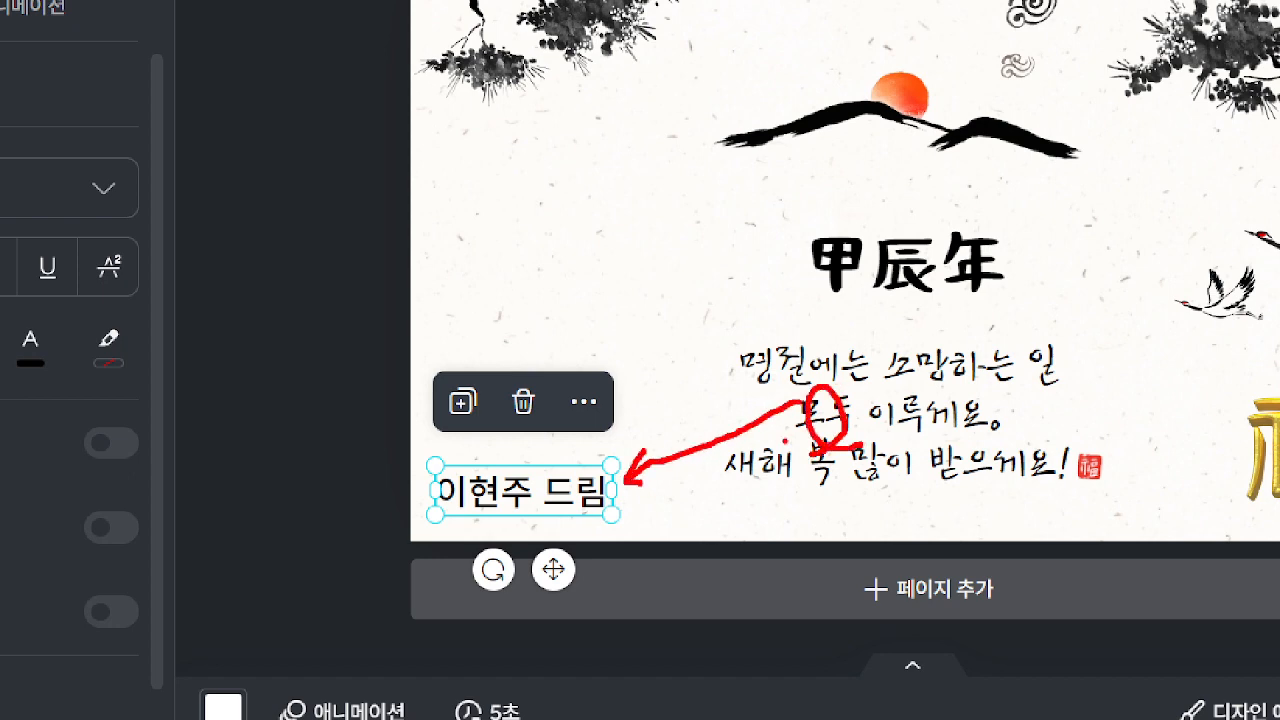
{"action": "key", "text": "Escape"}
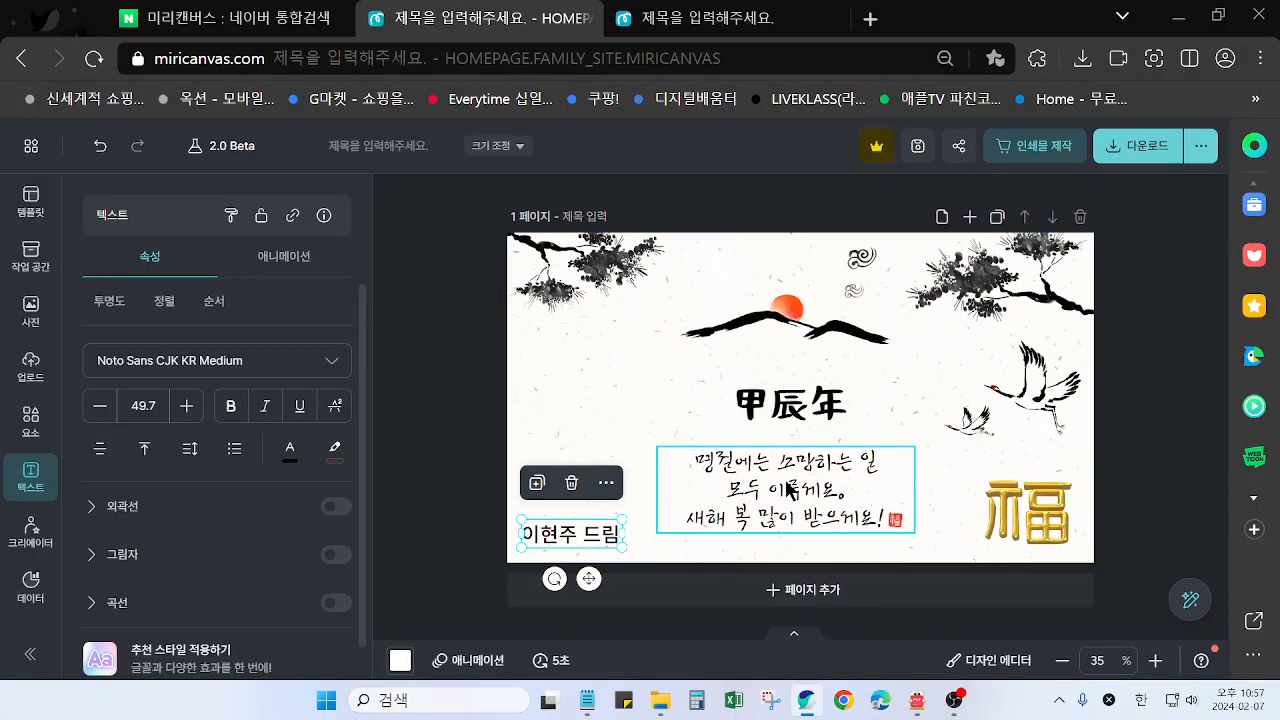
Copy the greeting text's style onto the sender's signature, then shrink the signature slightly within the card's lower-left corner
{"action": "left_click", "coordinate": [781, 493]}
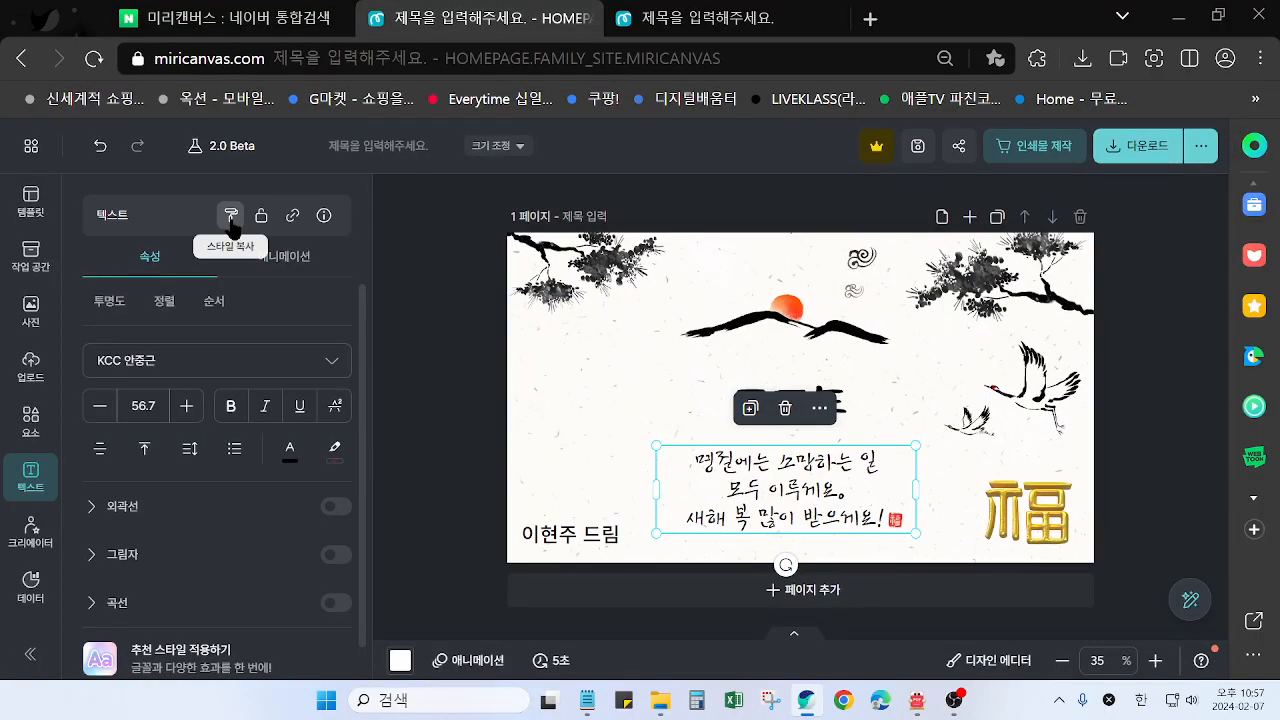
{"action": "left_click", "coordinate": [231, 220]}
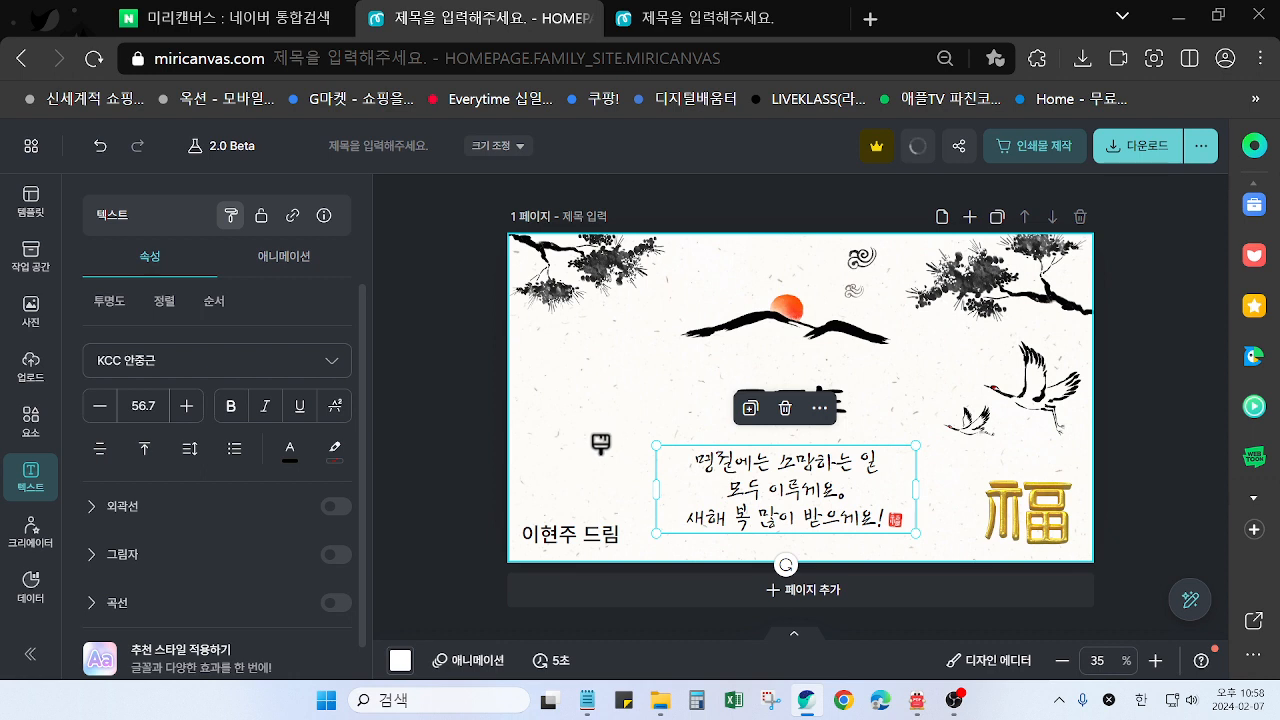
{"action": "left_click", "coordinate": [553, 538]}
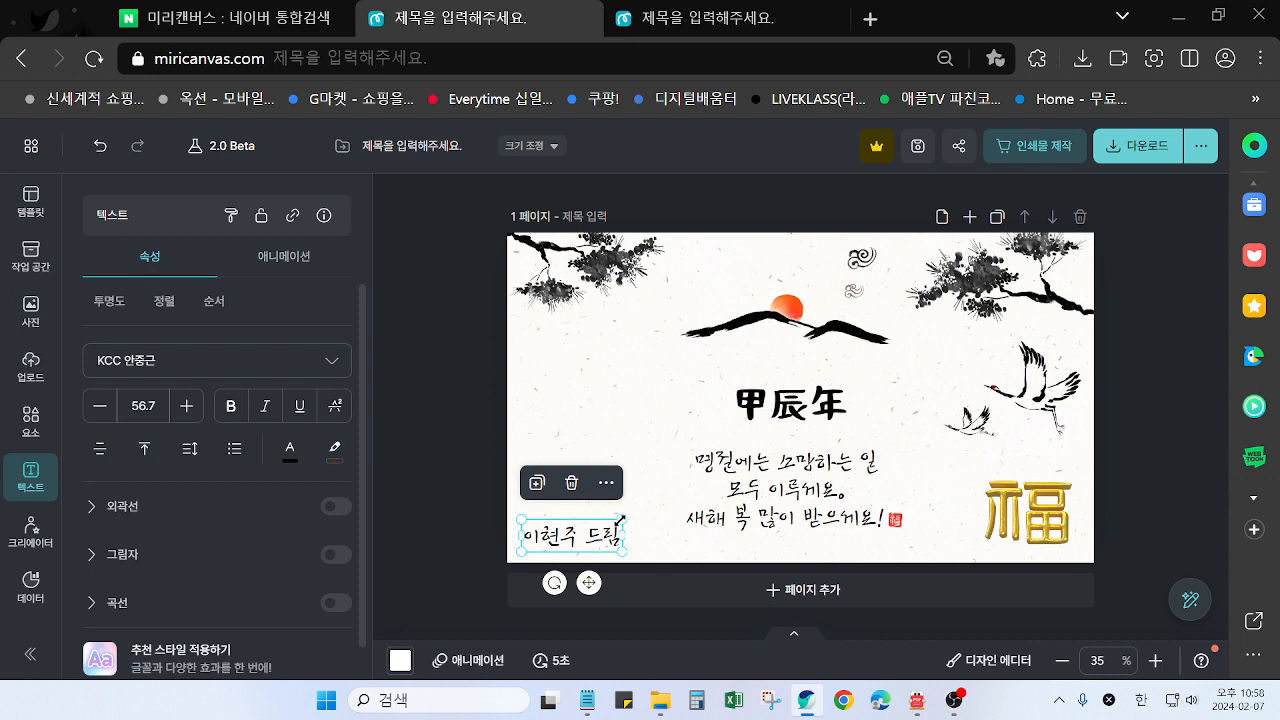
{"action": "left_click_drag", "start_coordinate": [621, 519], "coordinate": [608, 526]}
{"action": "left_click", "coordinate": [1157, 420]}
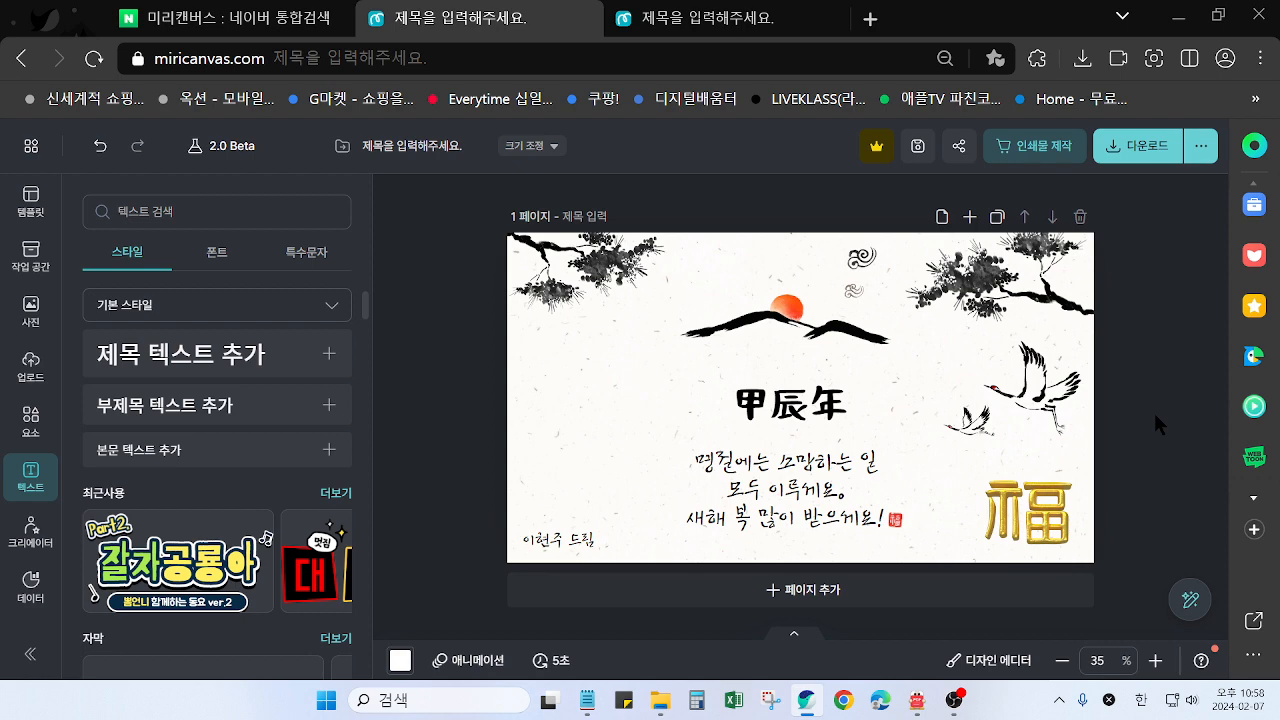
Compare the card with the other design, examining its finished page and the text-free page above it
{"action": "left_click", "coordinate": [700, 18]}
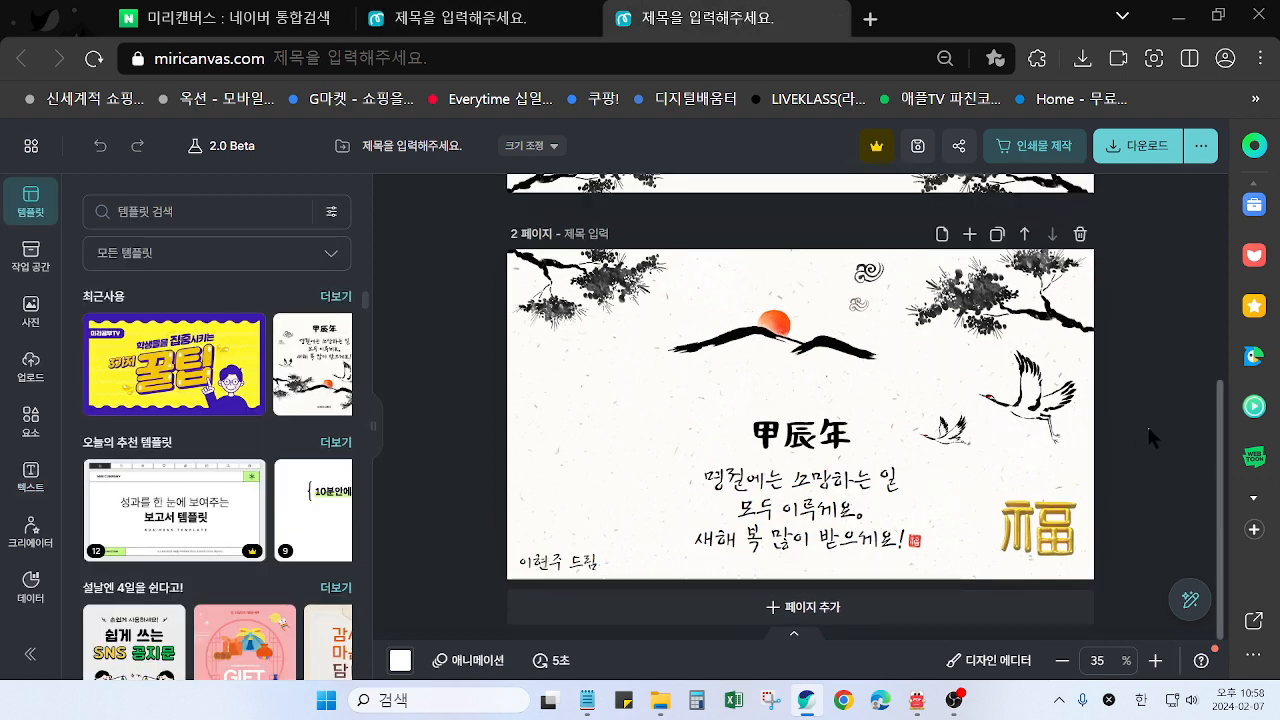
{"action": "key", "text": "ctrl+shift+Tab"}
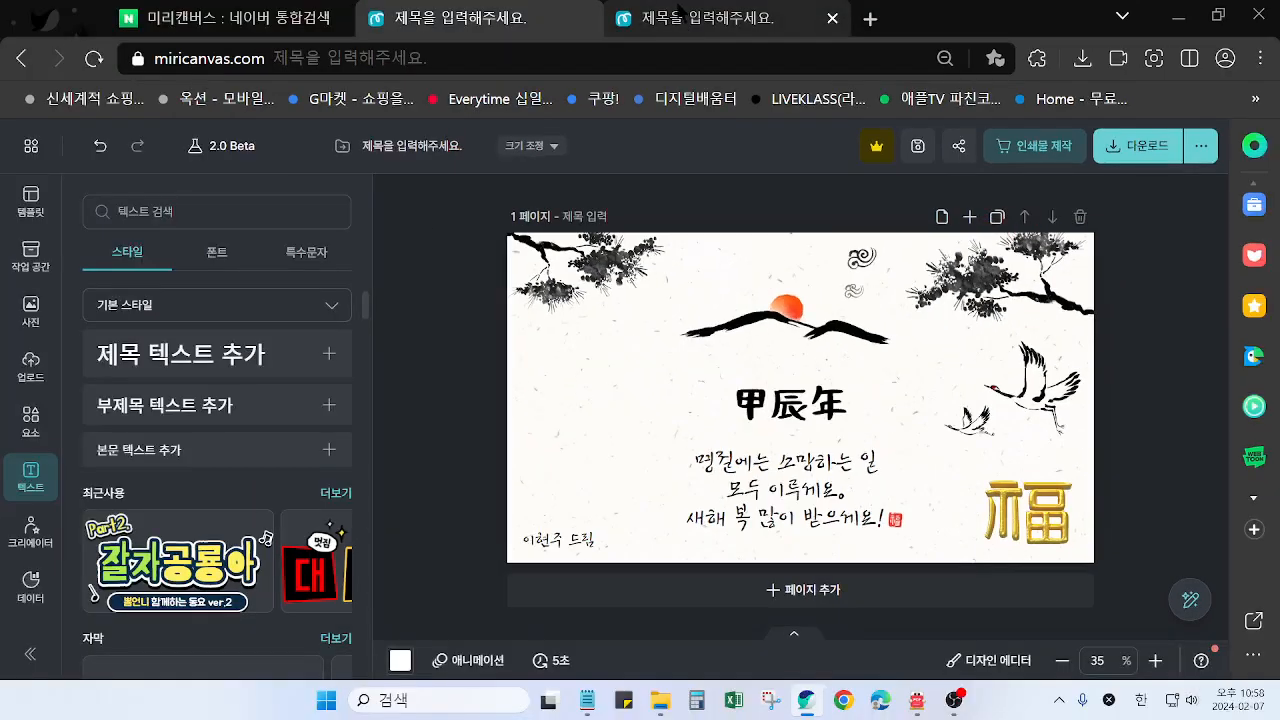
{"action": "left_click", "coordinate": [962, 257]}
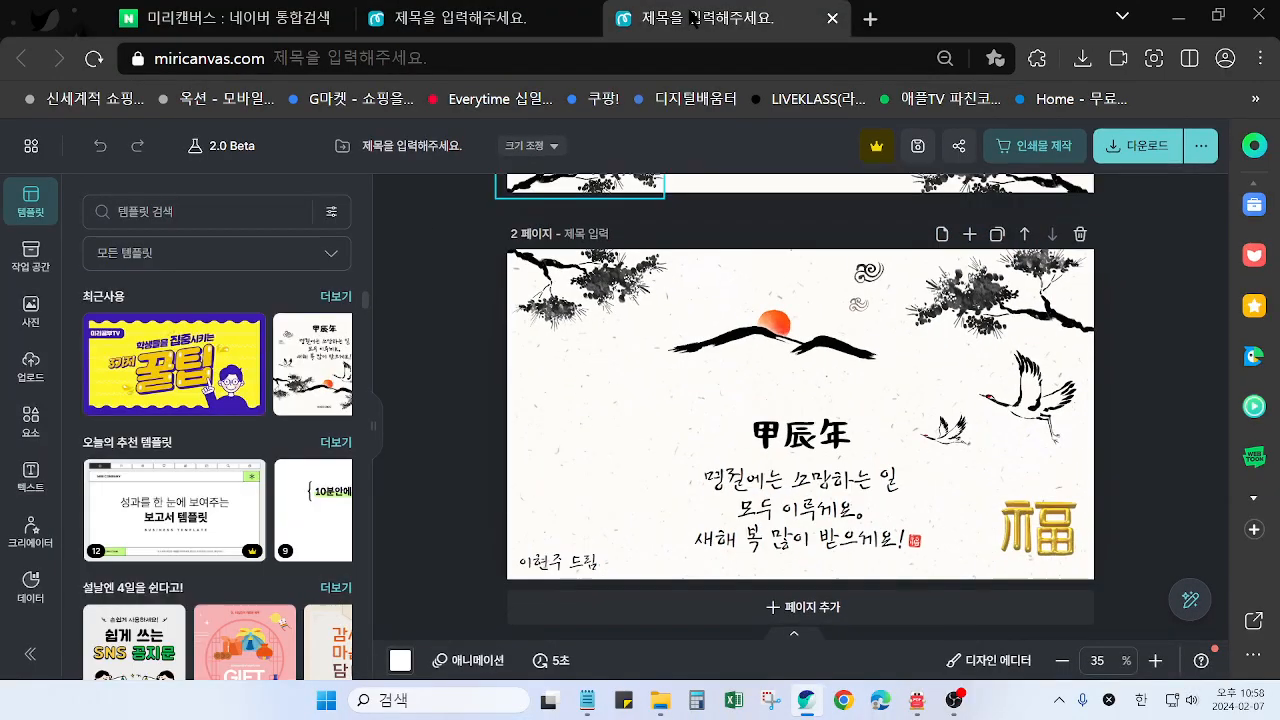
{"action": "scroll", "coordinate": [725, 257], "scroll_direction": "up", "scroll_amount": 4}
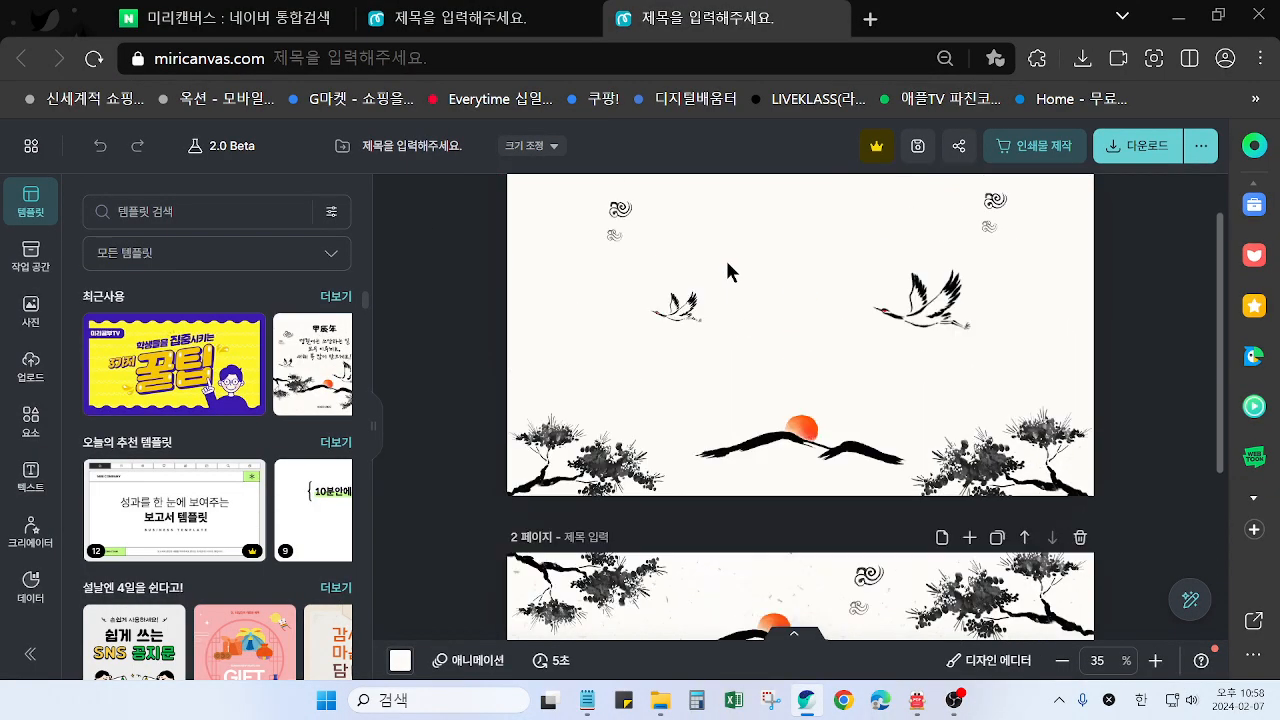
{"action": "key", "text": "ctrl+shift+Tab"}
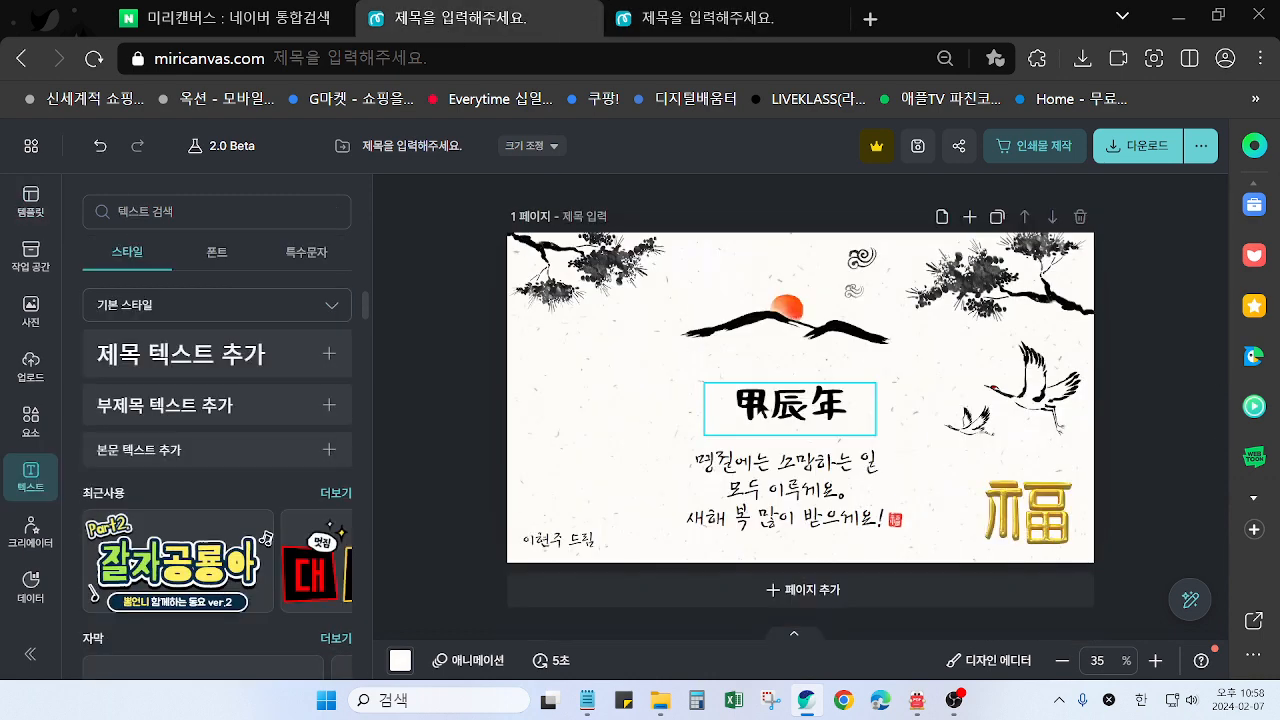
Duplicate the card page and delete the 甲辰年 title from the copy on page 2
{"action": "left_click", "coordinate": [997, 216]}
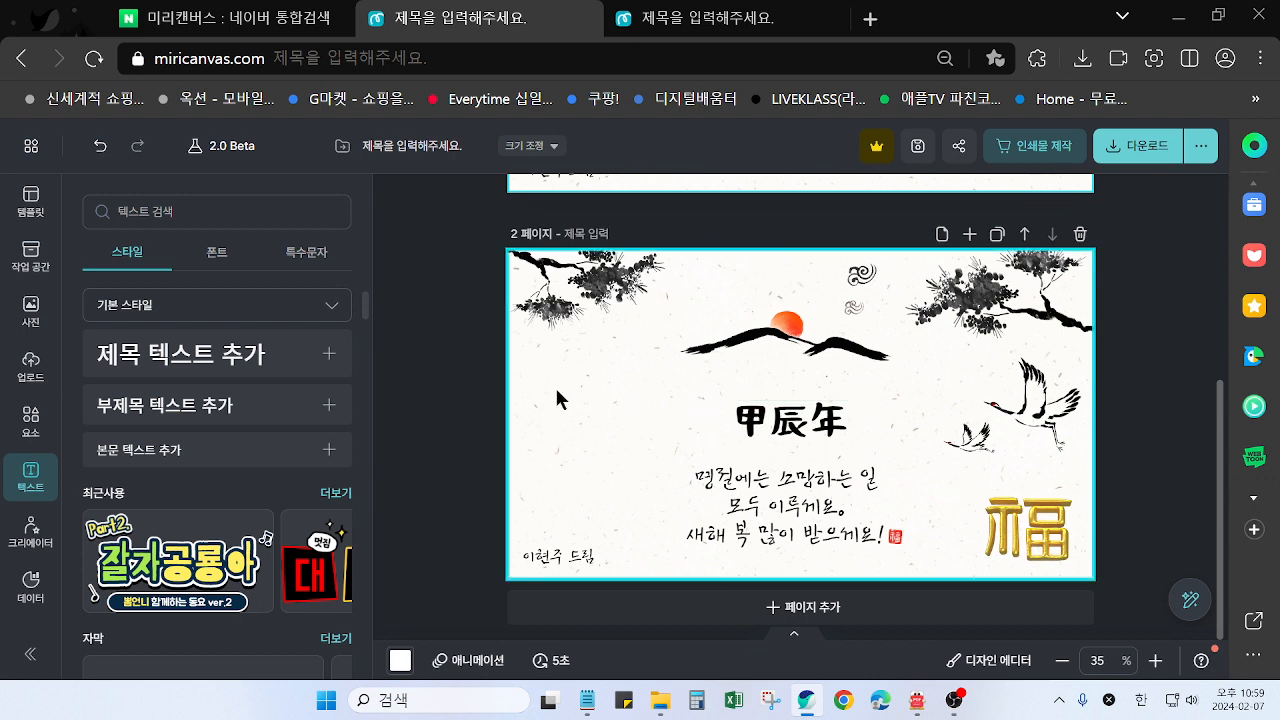
{"action": "left_click", "coordinate": [787, 437]}
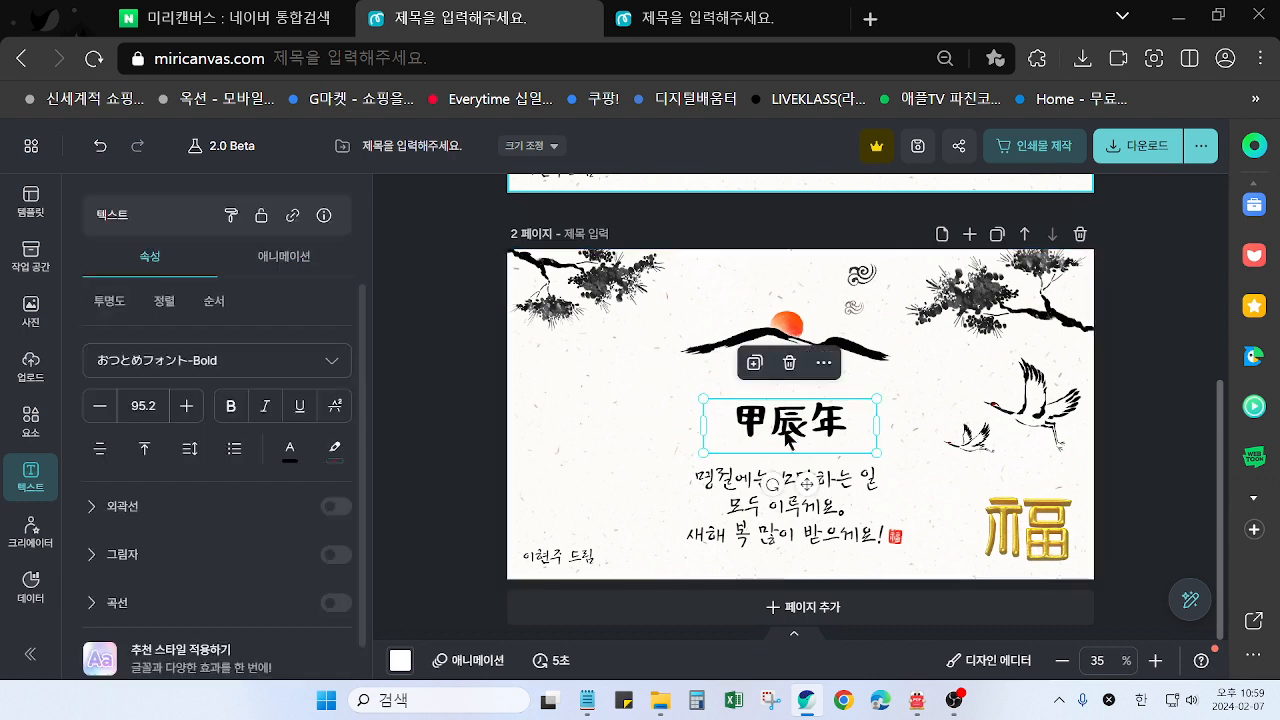
{"action": "key", "text": "Delete"}
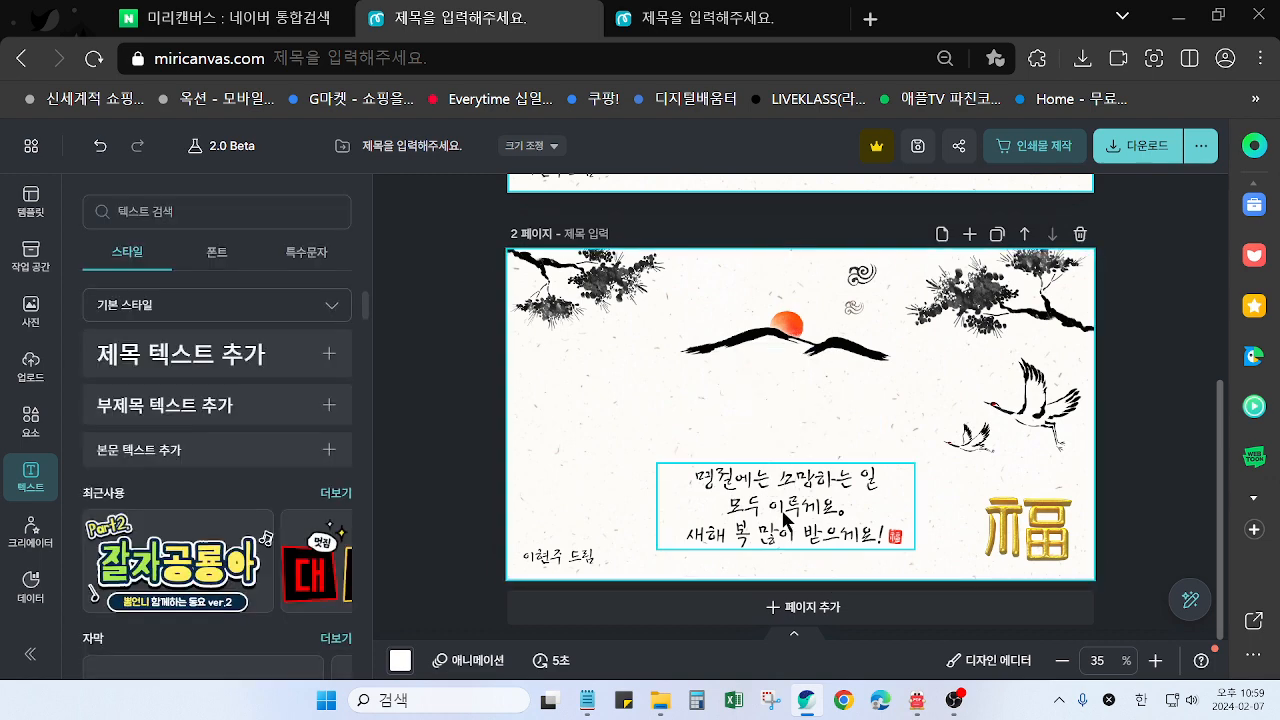
Delete the greeting text, the sender's signature and the small red seal from page 2
{"action": "left_click", "coordinate": [789, 523]}
{"action": "key", "text": "Delete"}
{"action": "left_click", "coordinate": [572, 560]}
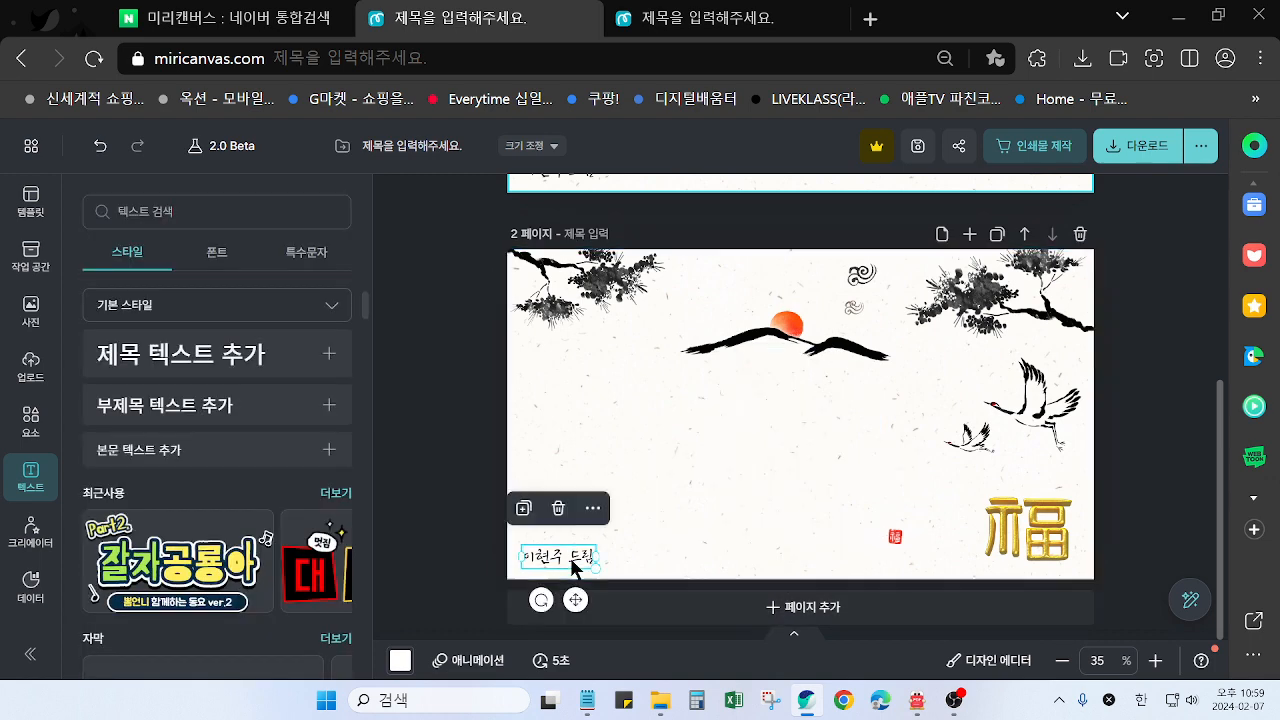
{"action": "key", "text": "Delete"}
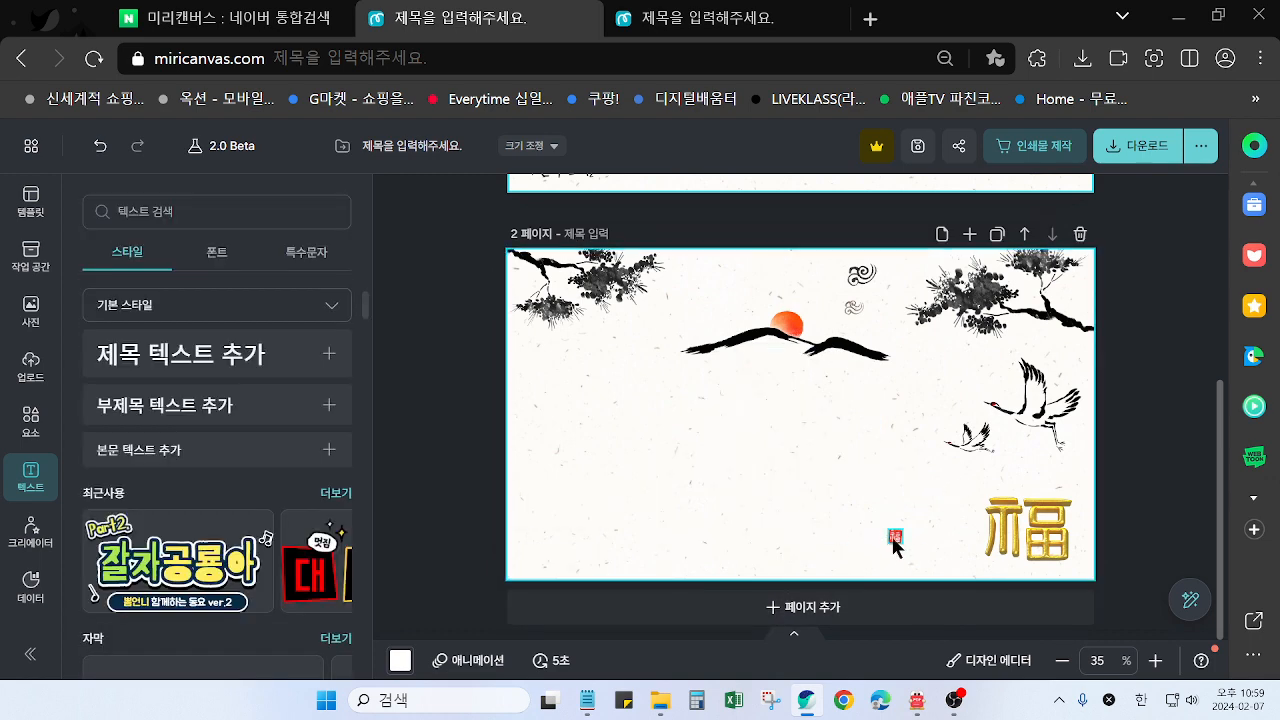
{"action": "left_click", "coordinate": [896, 540]}
{"action": "key", "text": "Delete"}
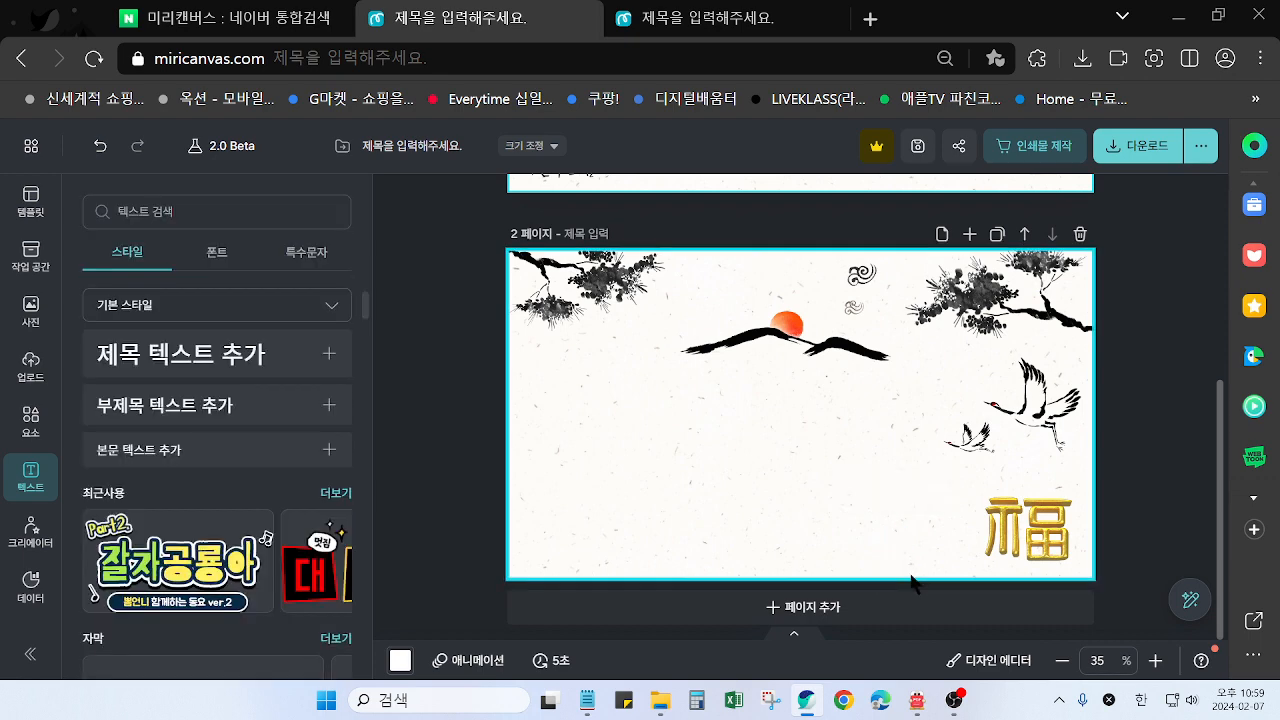
Check the other design's text-free page, then delete the gold 福 character and the large crane from page 2
{"action": "left_click", "coordinate": [728, 22]}
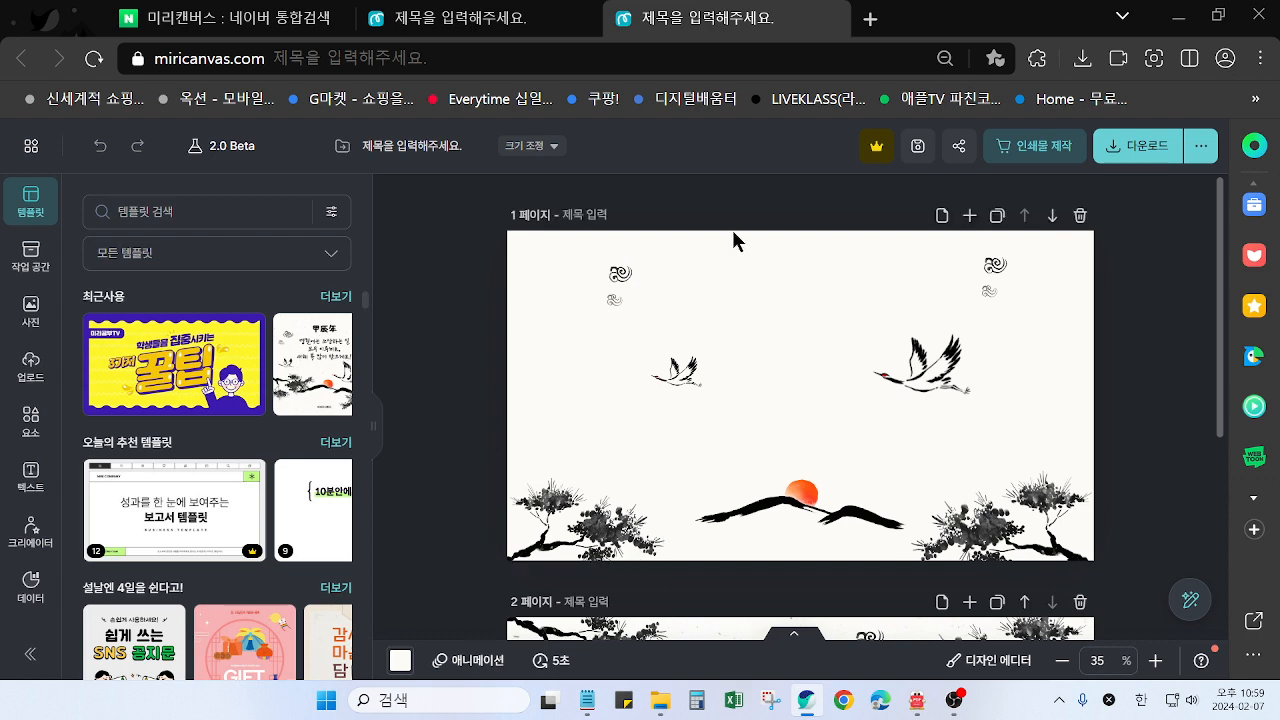
{"action": "left_click", "coordinate": [487, 28]}
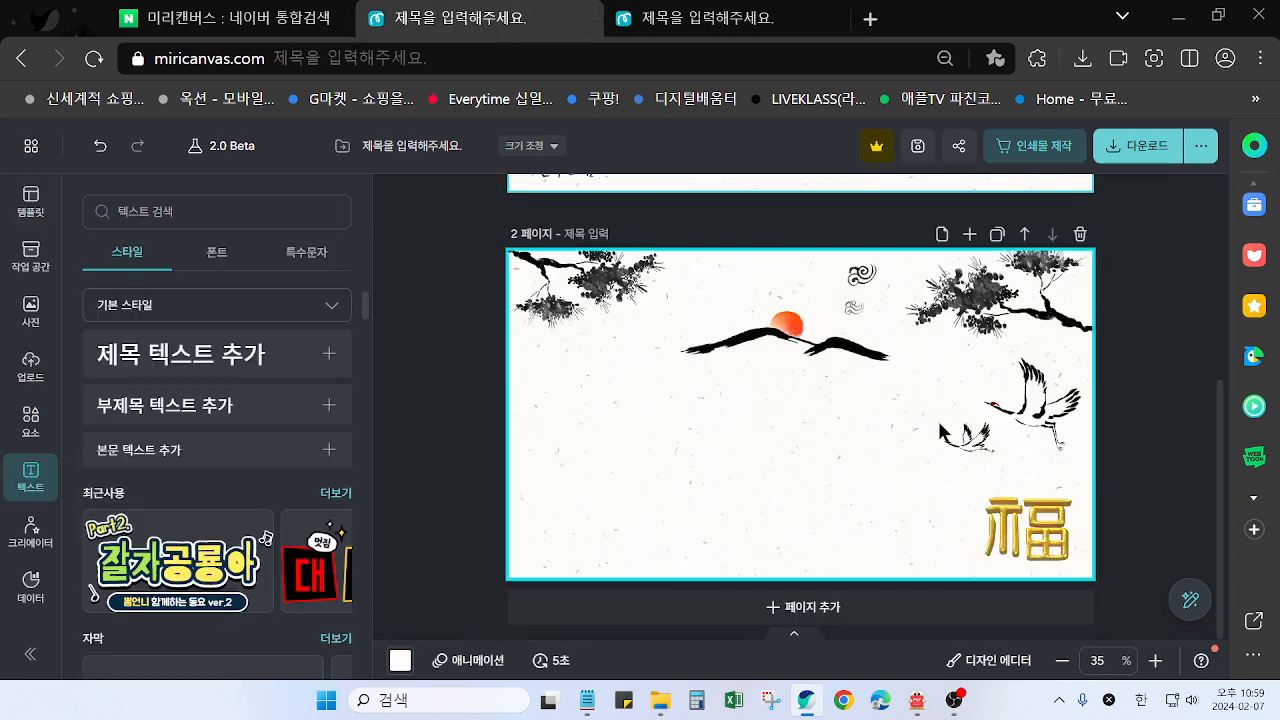
{"action": "left_click", "coordinate": [1055, 540]}
{"action": "key", "text": "Delete"}
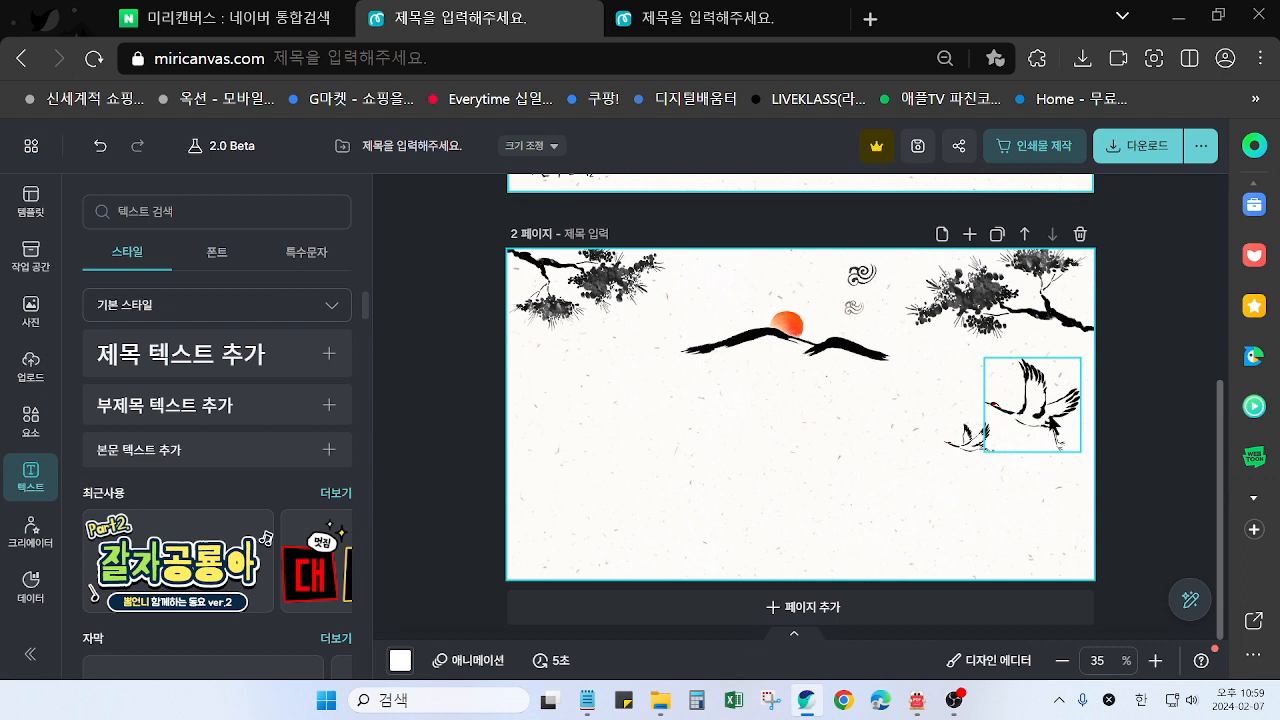
{"action": "left_click", "coordinate": [1050, 415]}
{"action": "key", "text": "Delete"}
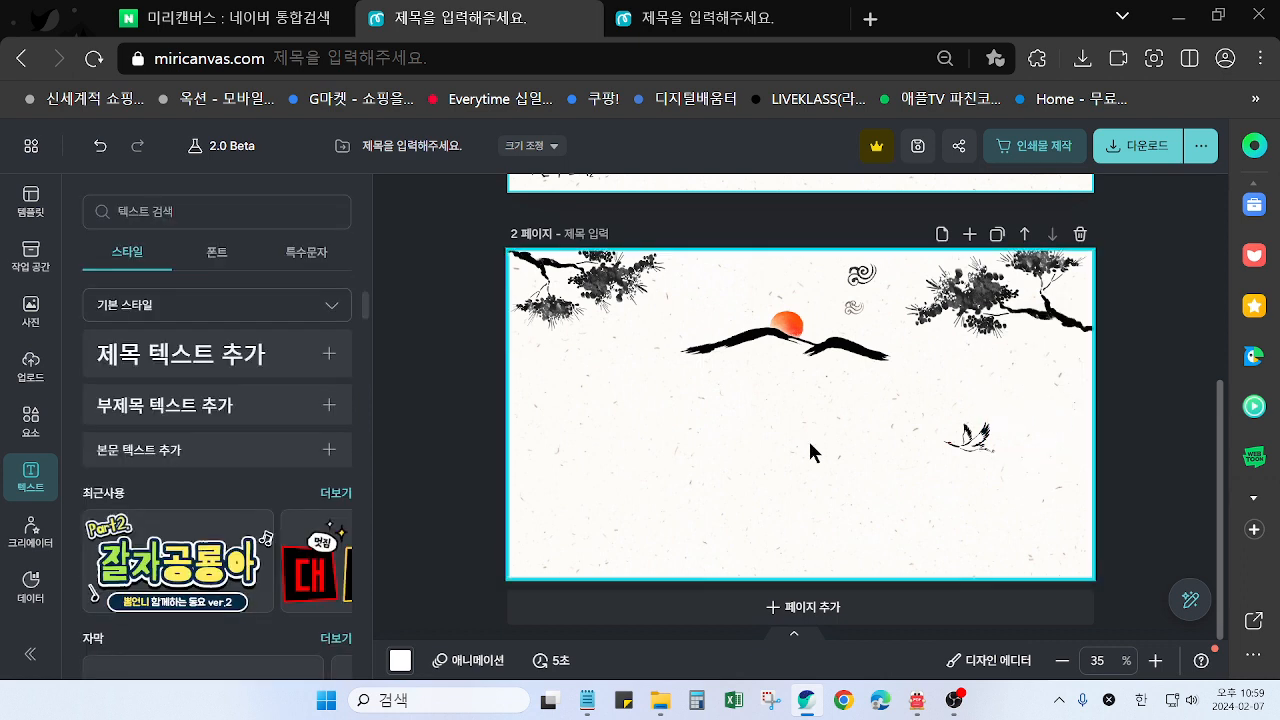
Move the upper-left pine branch to page 2's lower-left corner and flip it vertically, with its cut end beyond the page edge
{"action": "left_click_drag", "start_coordinate": [591, 262], "coordinate": [581, 510]}
{"action": "left_click", "coordinate": [709, 30]}
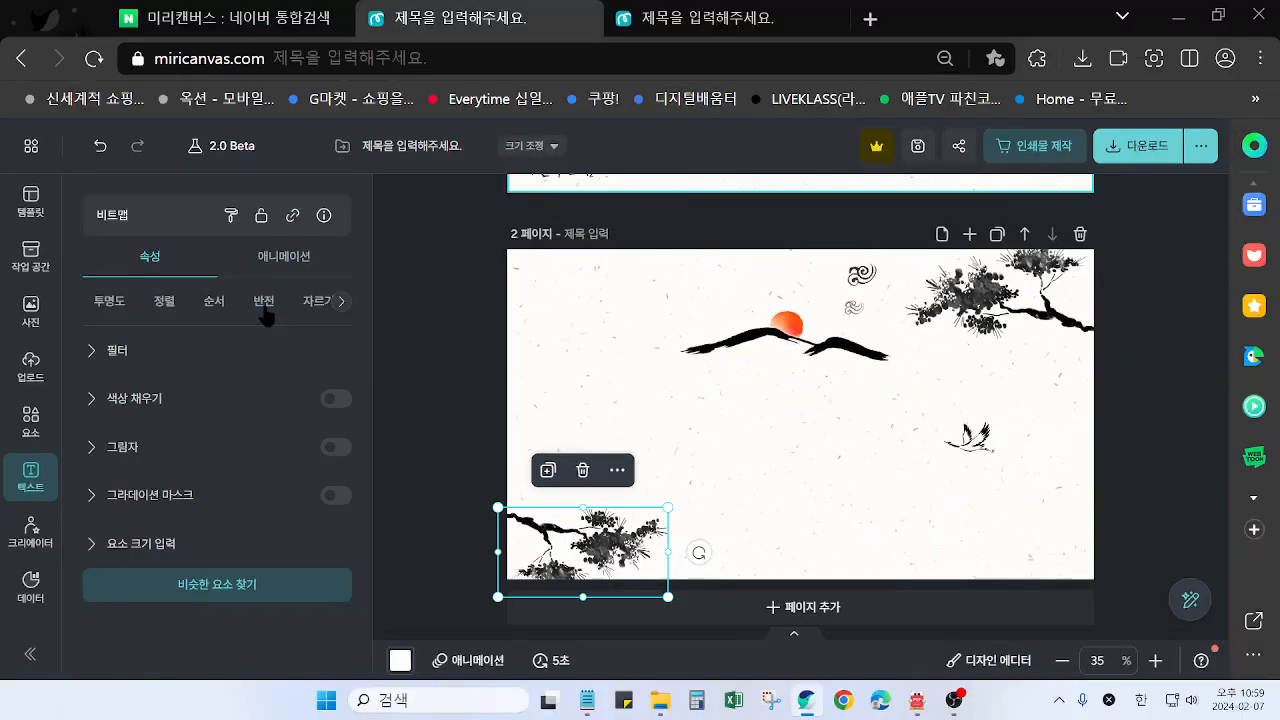
{"action": "left_click", "coordinate": [462, 328]}
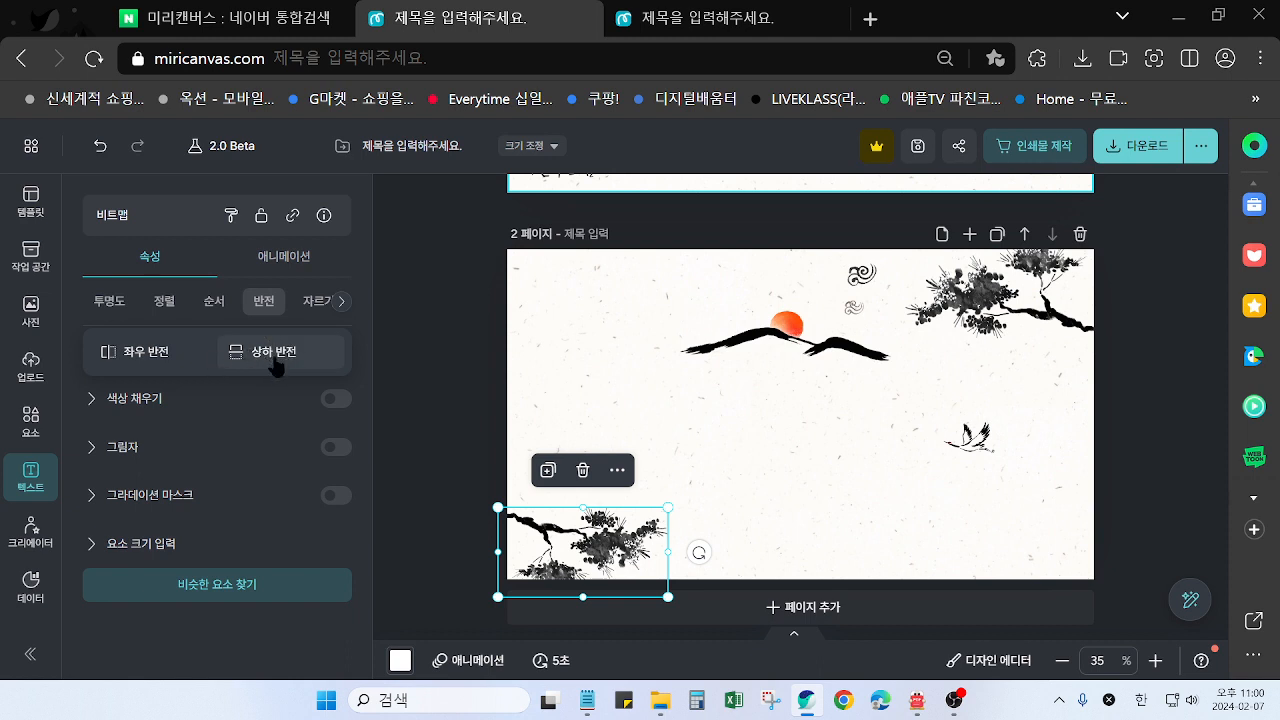
{"action": "left_click", "coordinate": [277, 365]}
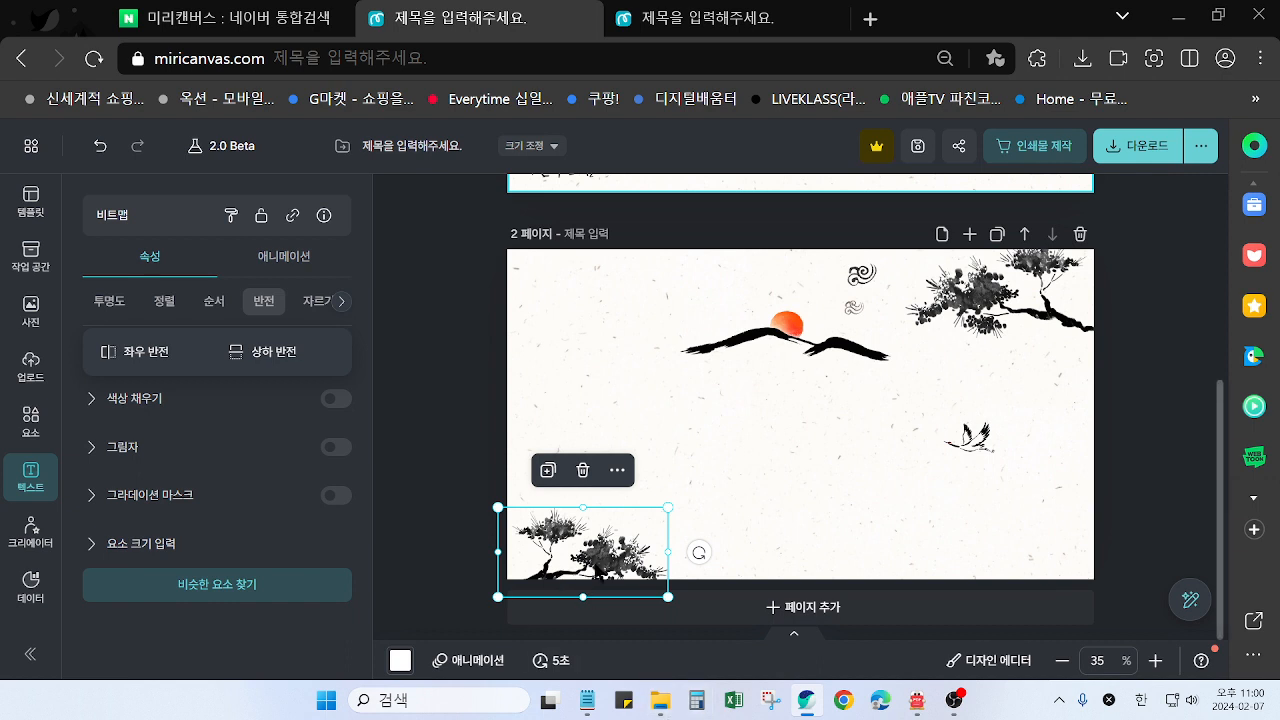
{"action": "mouse_move", "coordinate": [588, 548]}
{"action": "left_mouse_down"}
{"action": "mouse_move", "coordinate": [598, 540]}
{"action": "mouse_move", "coordinate": [585, 545]}
{"action": "left_mouse_up"}
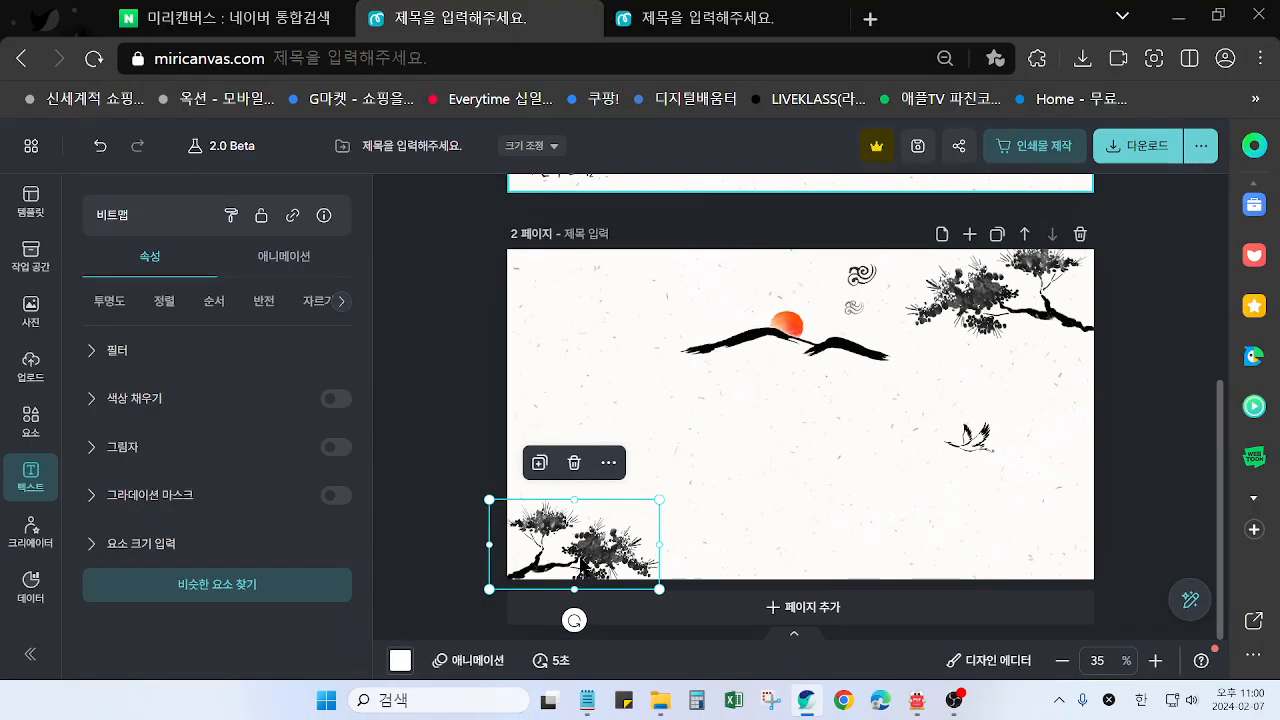
{"action": "left_click_drag", "start_coordinate": [672, 502], "coordinate": [669, 505]}
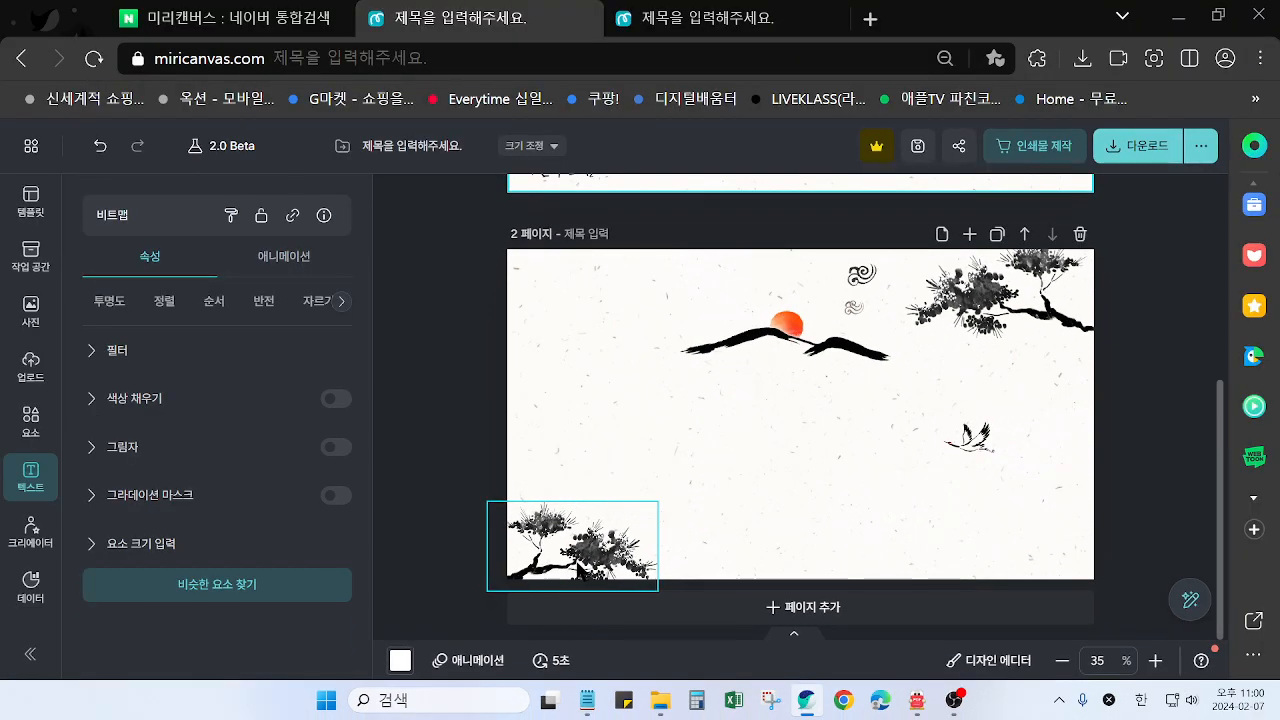
{"action": "left_click_drag", "start_coordinate": [577, 563], "coordinate": [576, 563]}
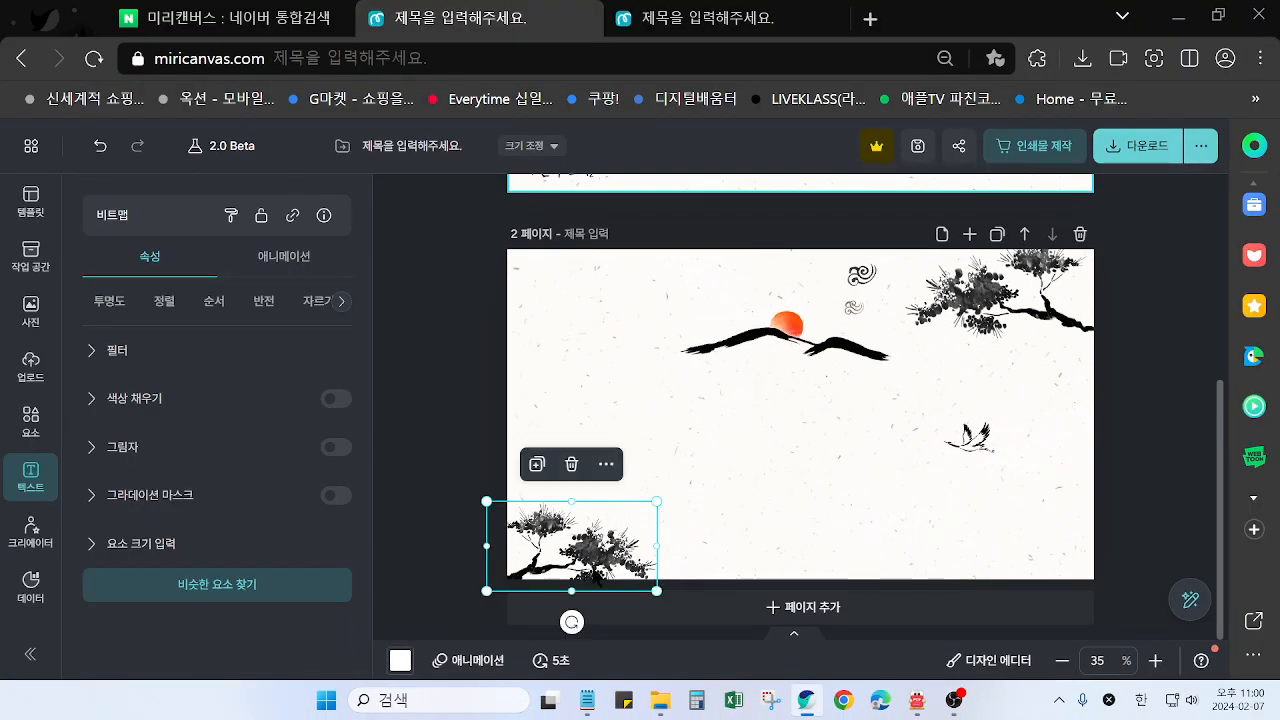
Move the other pine branch to page 2's lower-right corner and place the mountain with the sun between the two branches
{"action": "left_click", "coordinate": [452, 458]}
{"action": "left_click", "coordinate": [980, 320]}
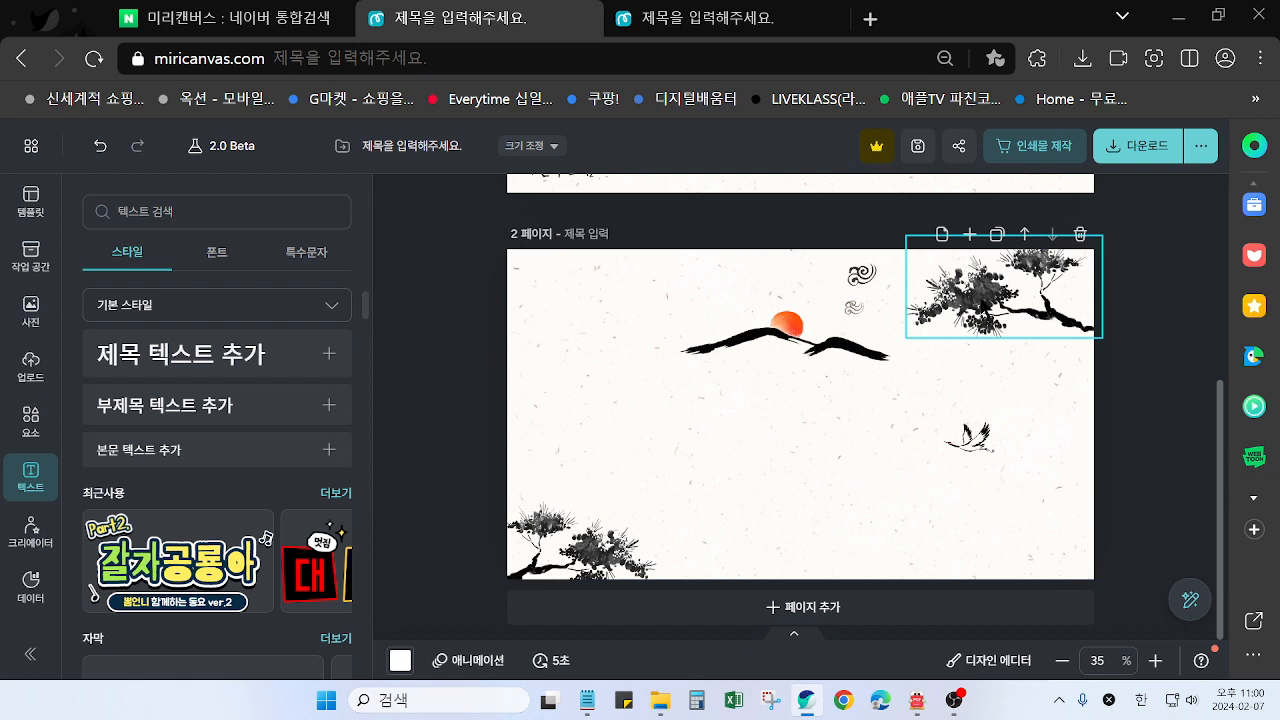
{"action": "left_click_drag", "start_coordinate": [975, 264], "coordinate": [989, 516]}
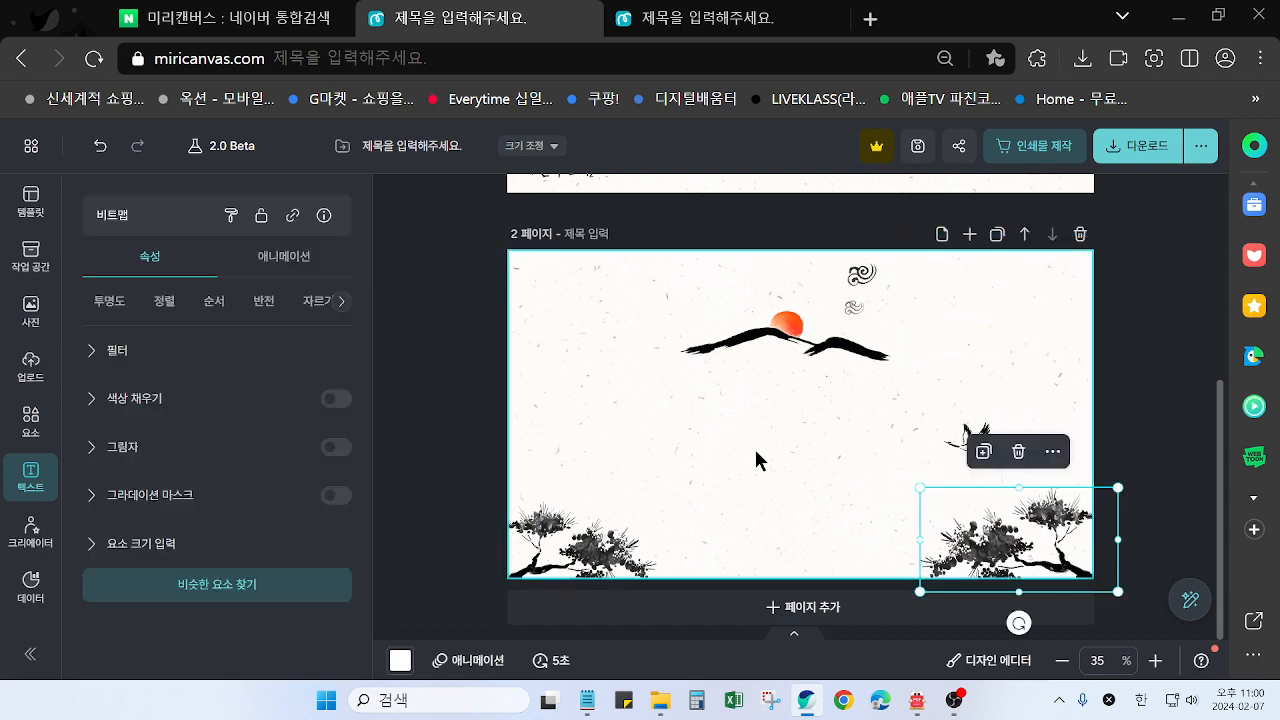
{"action": "left_click_drag", "start_coordinate": [767, 357], "coordinate": [772, 532]}
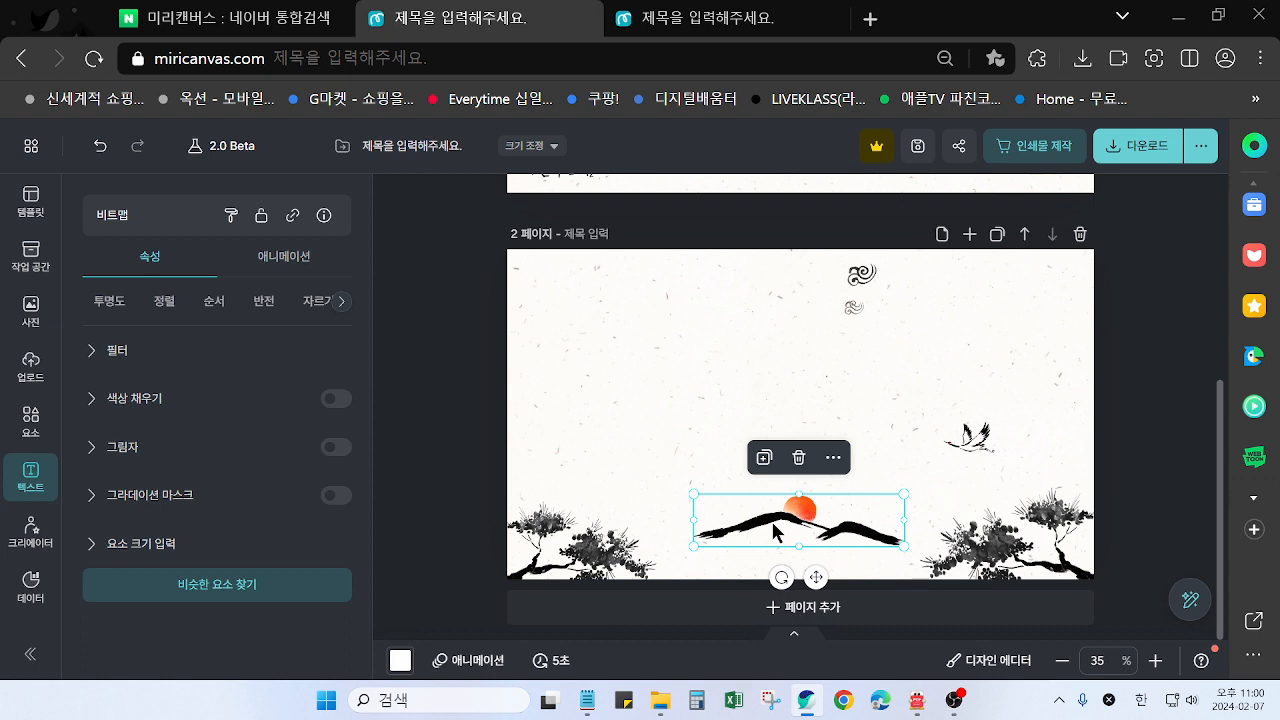
{"action": "mouse_move", "coordinate": [776, 521]}
{"action": "left_mouse_down"}
{"action": "mouse_move", "coordinate": [800, 525]}
{"action": "mouse_move", "coordinate": [778, 522]}
{"action": "left_mouse_up"}
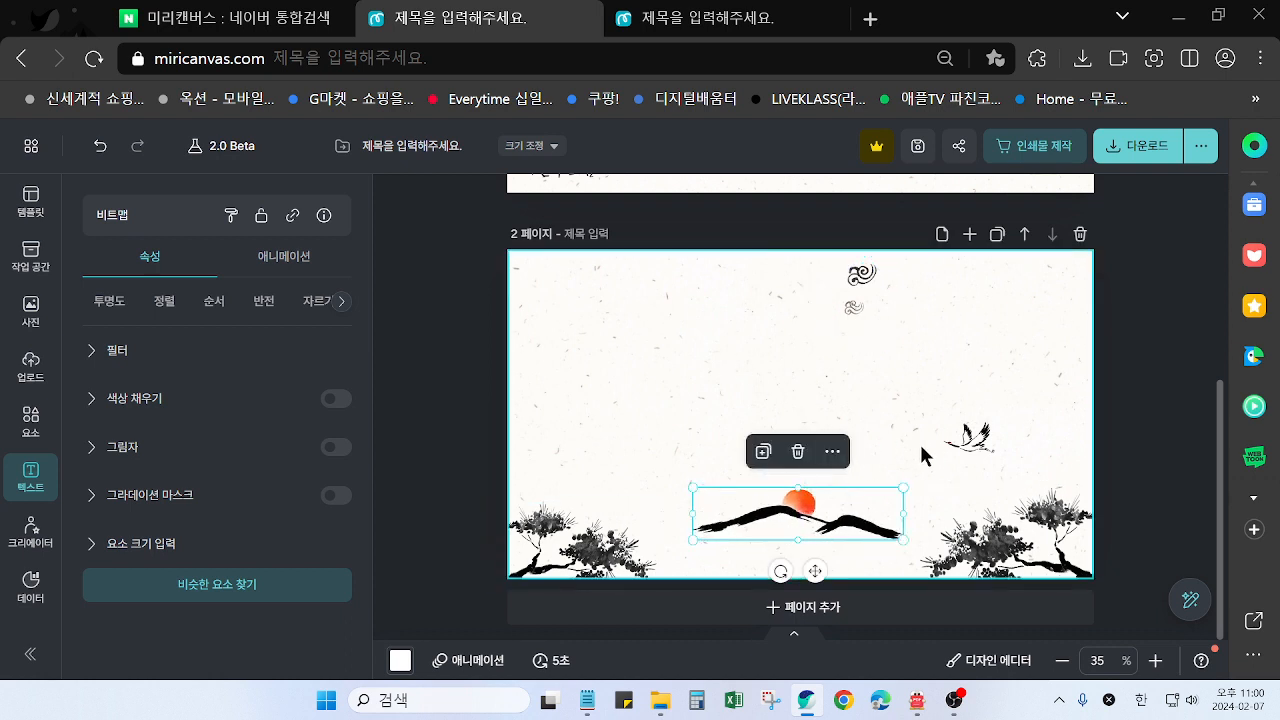
Move the small crane left of page 2's centre, then copy the other design's large flying crane and place it right of centre
{"action": "left_click", "coordinate": [968, 442]}
{"action": "left_click_drag", "start_coordinate": [968, 443], "coordinate": [693, 398]}
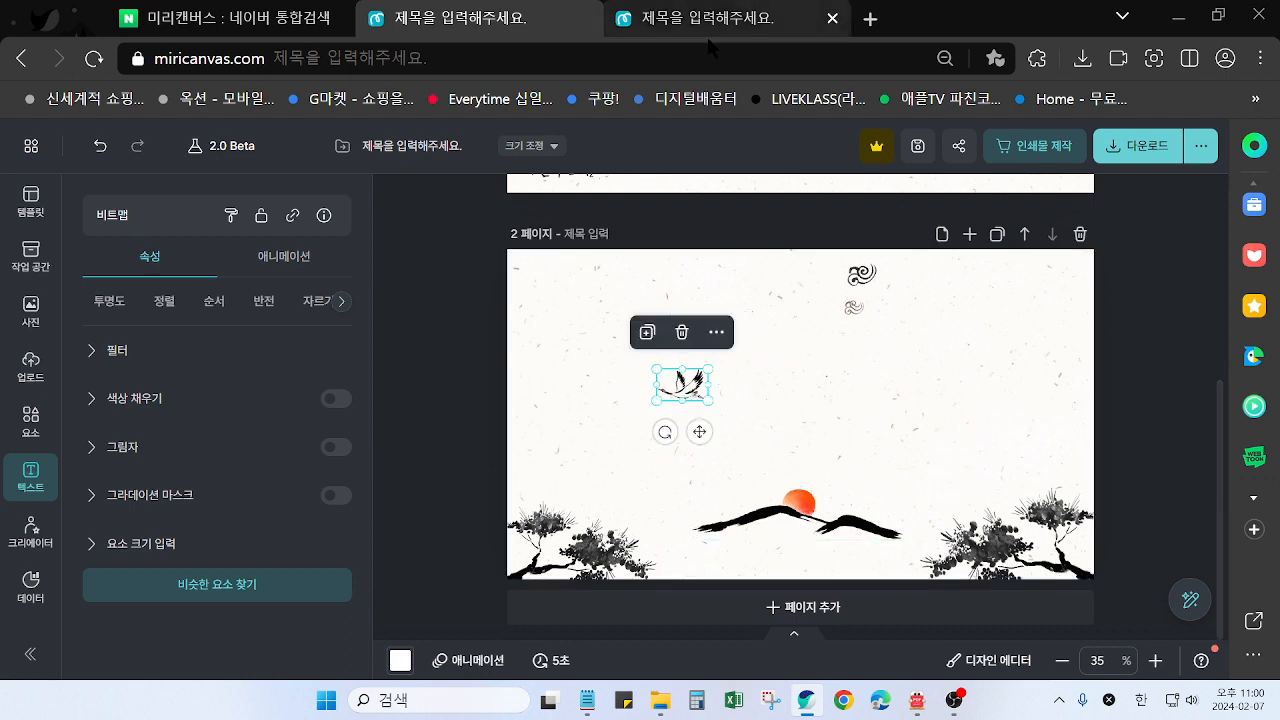
{"action": "left_click", "coordinate": [705, 30]}
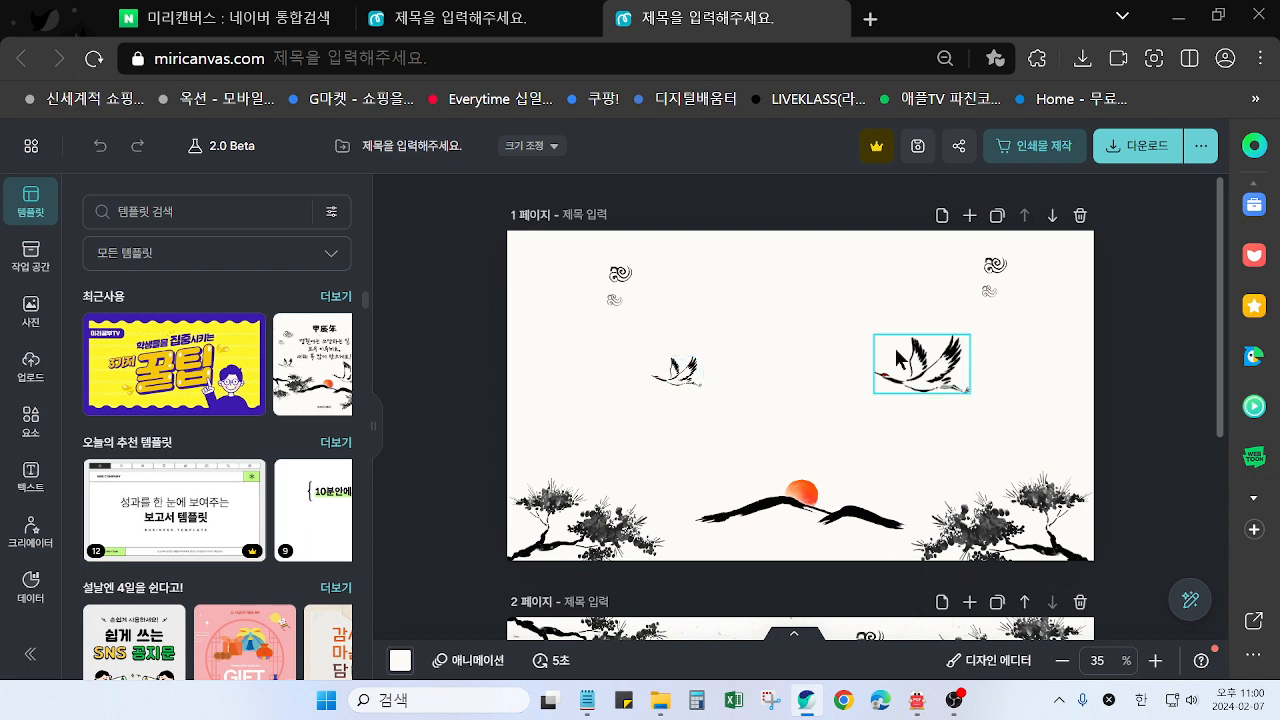
{"action": "left_click", "coordinate": [499, 30]}
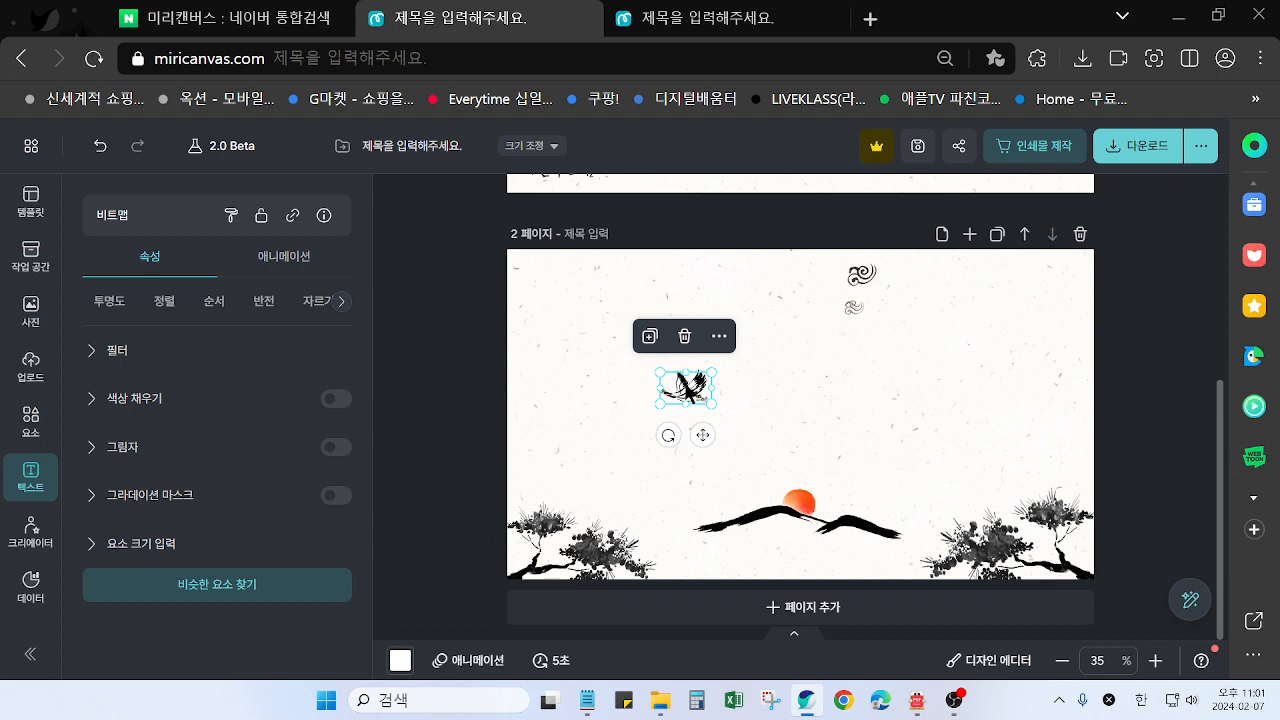
{"action": "left_click_drag", "start_coordinate": [690, 390], "coordinate": [921, 416]}
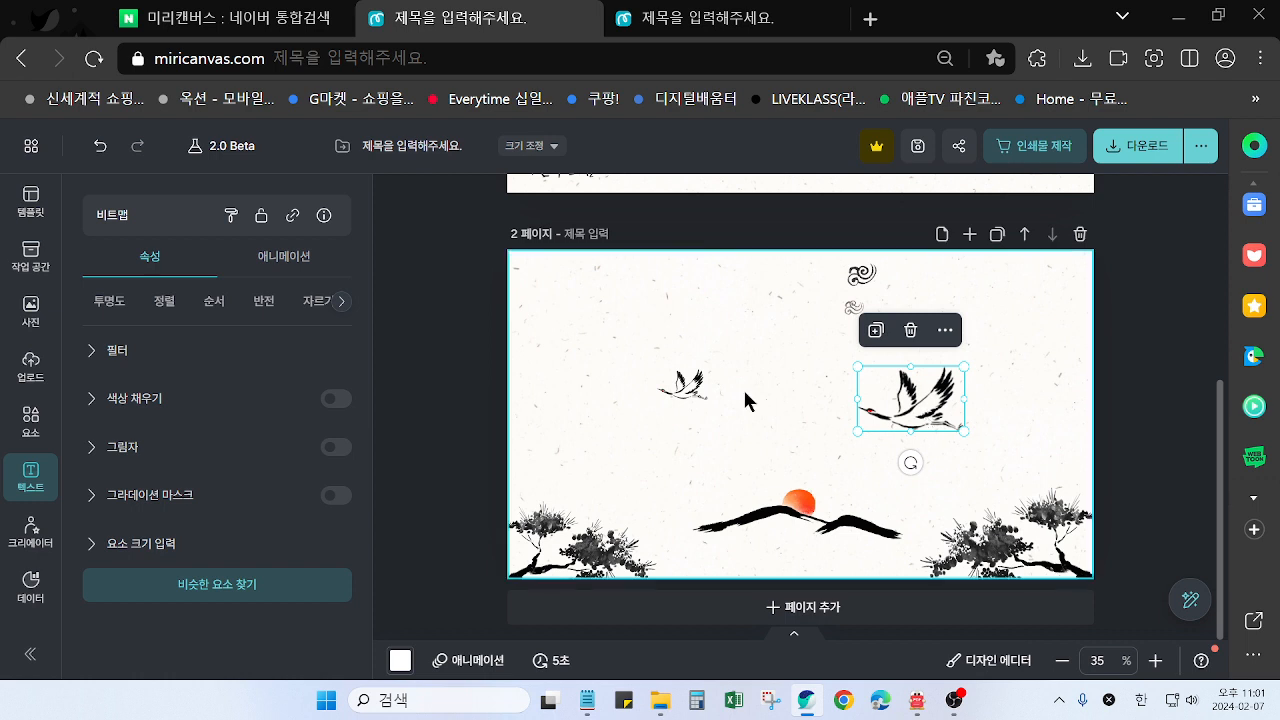
{"action": "left_click", "coordinate": [1080, 404]}
Shrink the cloud motif slightly, move it above the large crane, and place a slightly rotated duplicate in page 2's upper-left area
{"action": "left_click", "coordinate": [866, 310]}
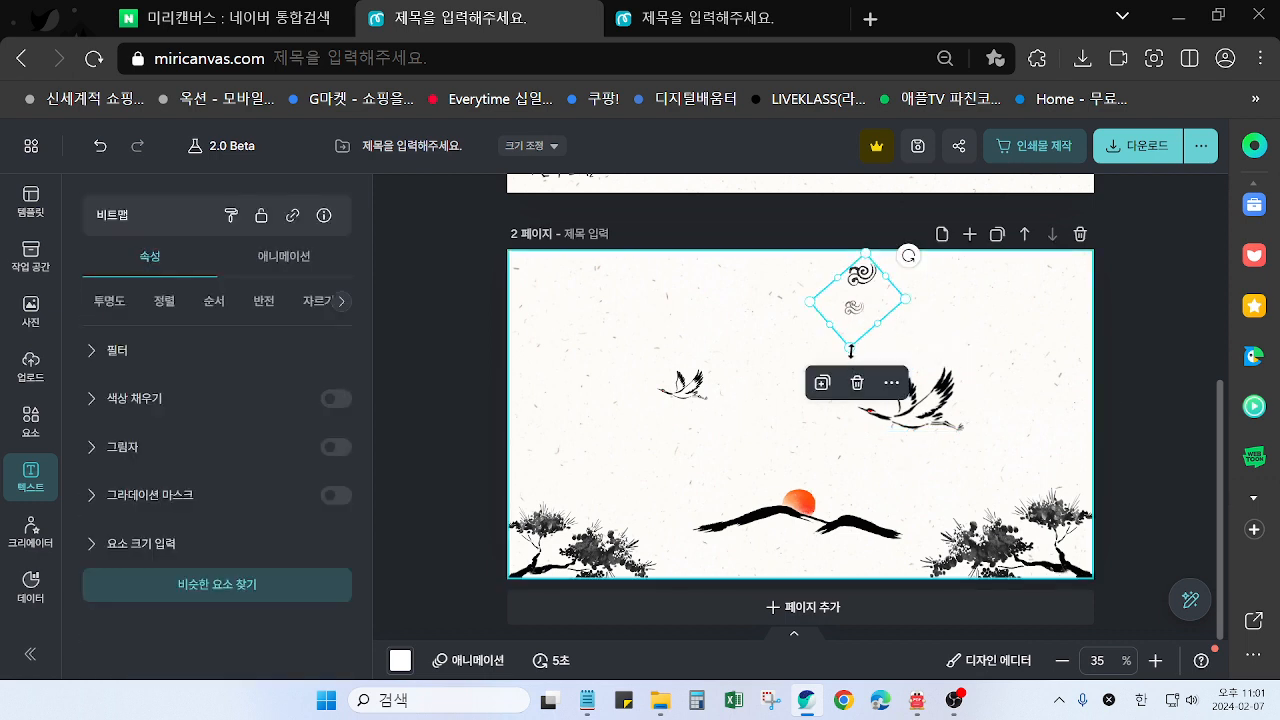
{"action": "left_click_drag", "start_coordinate": [851, 346], "coordinate": [922, 303]}
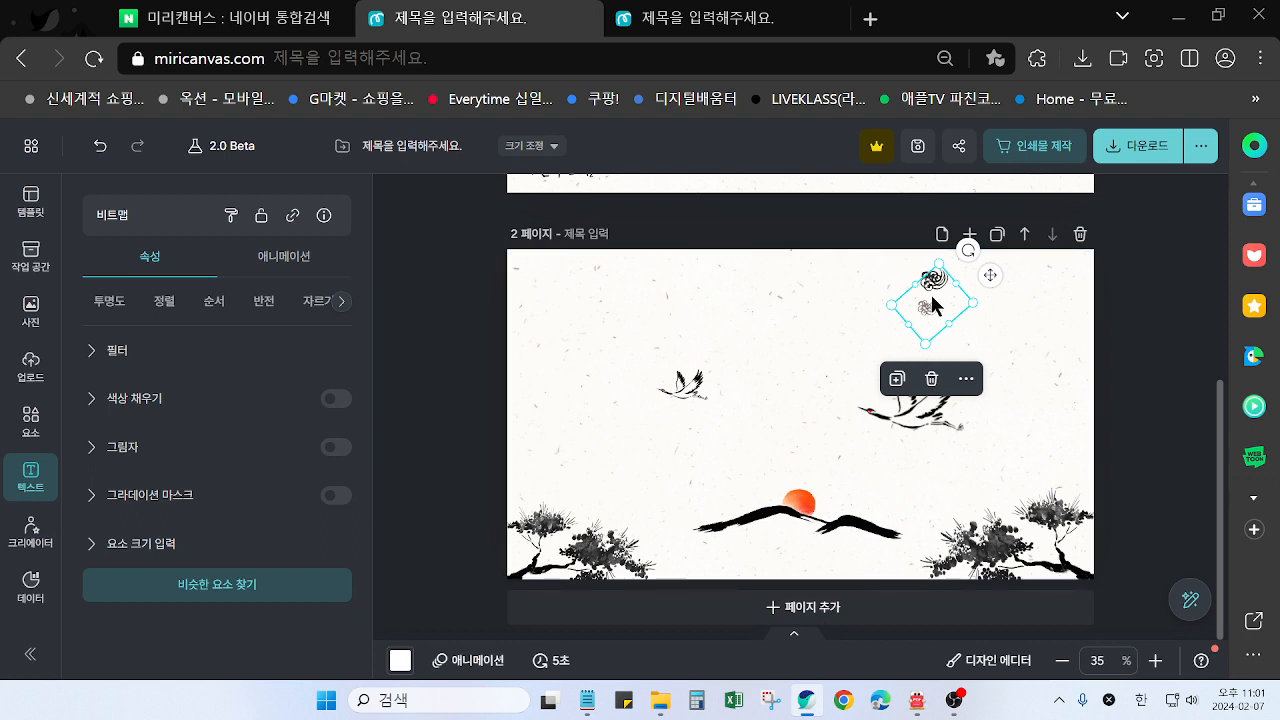
{"action": "left_click_drag", "start_coordinate": [958, 305], "coordinate": [650, 303]}
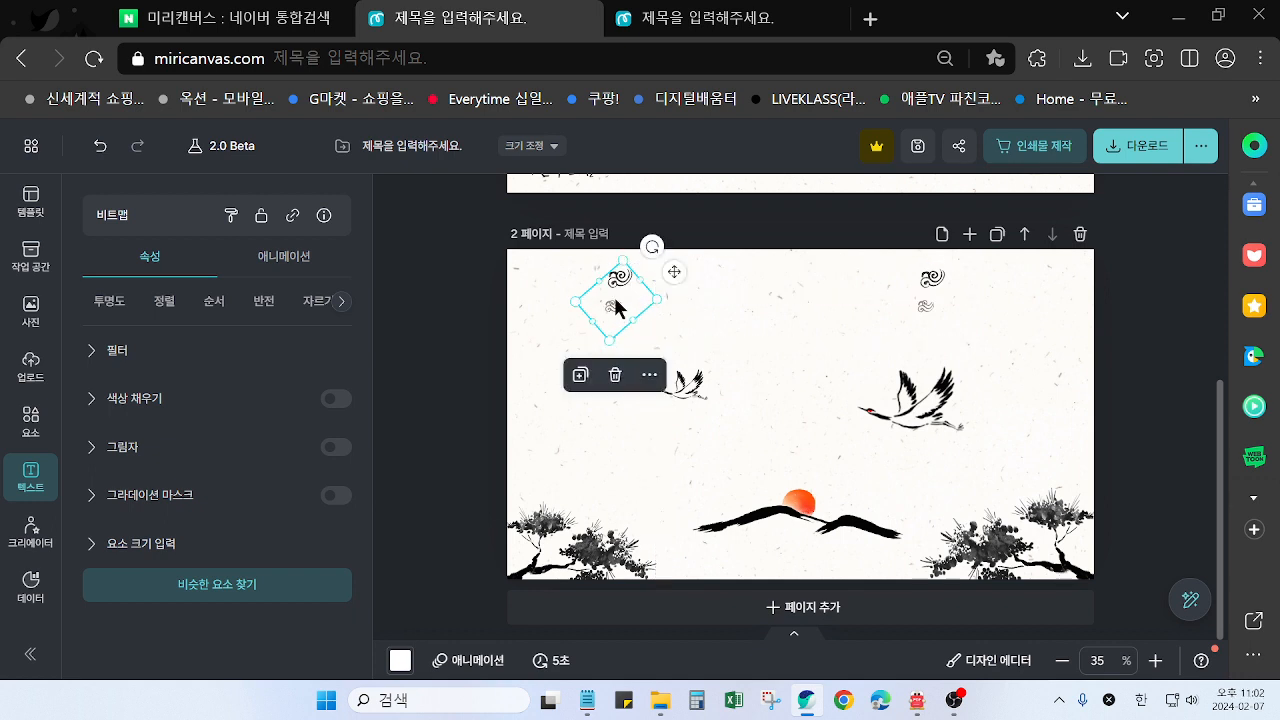
{"action": "left_click_drag", "start_coordinate": [652, 247], "coordinate": [638, 260]}
{"action": "left_click", "coordinate": [1111, 392]}
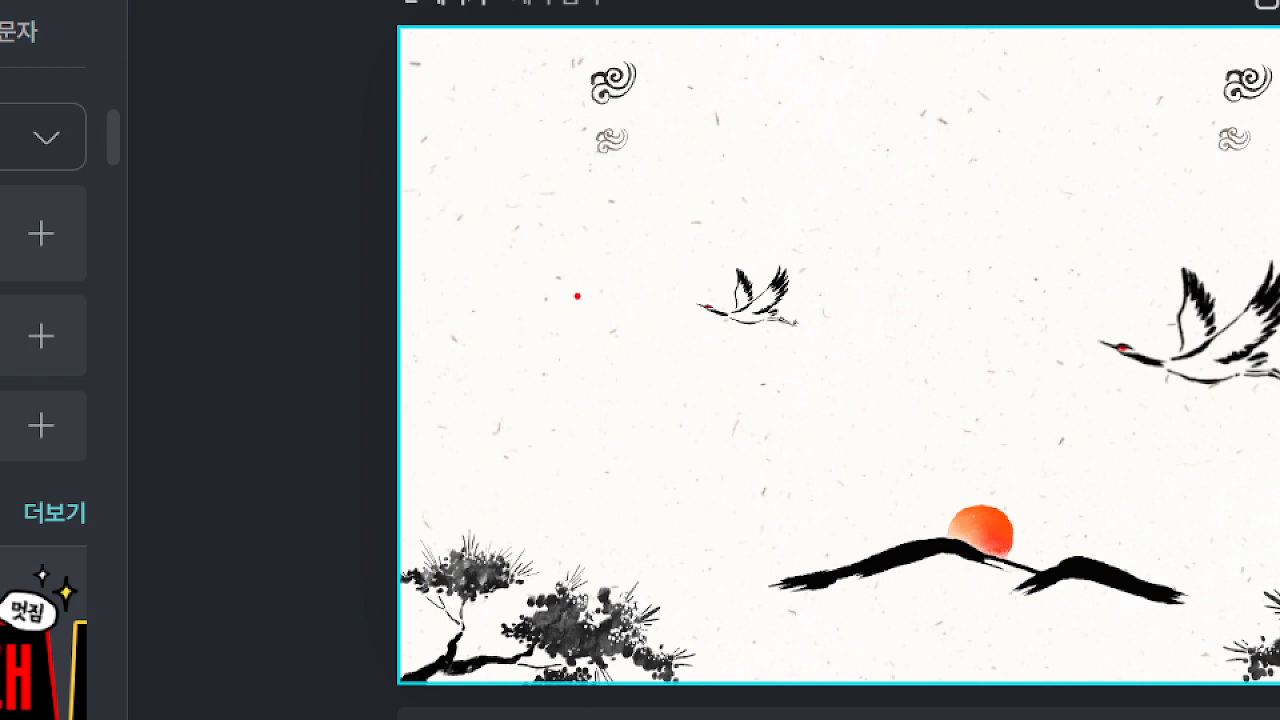
{"action": "mouse_move", "coordinate": [577, 296]}
{"action": "left_mouse_down"}
{"action": "mouse_move", "coordinate": [521, 300]}
{"action": "mouse_move", "coordinate": [548, 262]}
{"action": "mouse_move", "coordinate": [582, 268]}
{"action": "mouse_move", "coordinate": [576, 302]}
{"action": "mouse_move", "coordinate": [548, 322]}
{"action": "left_mouse_up"}
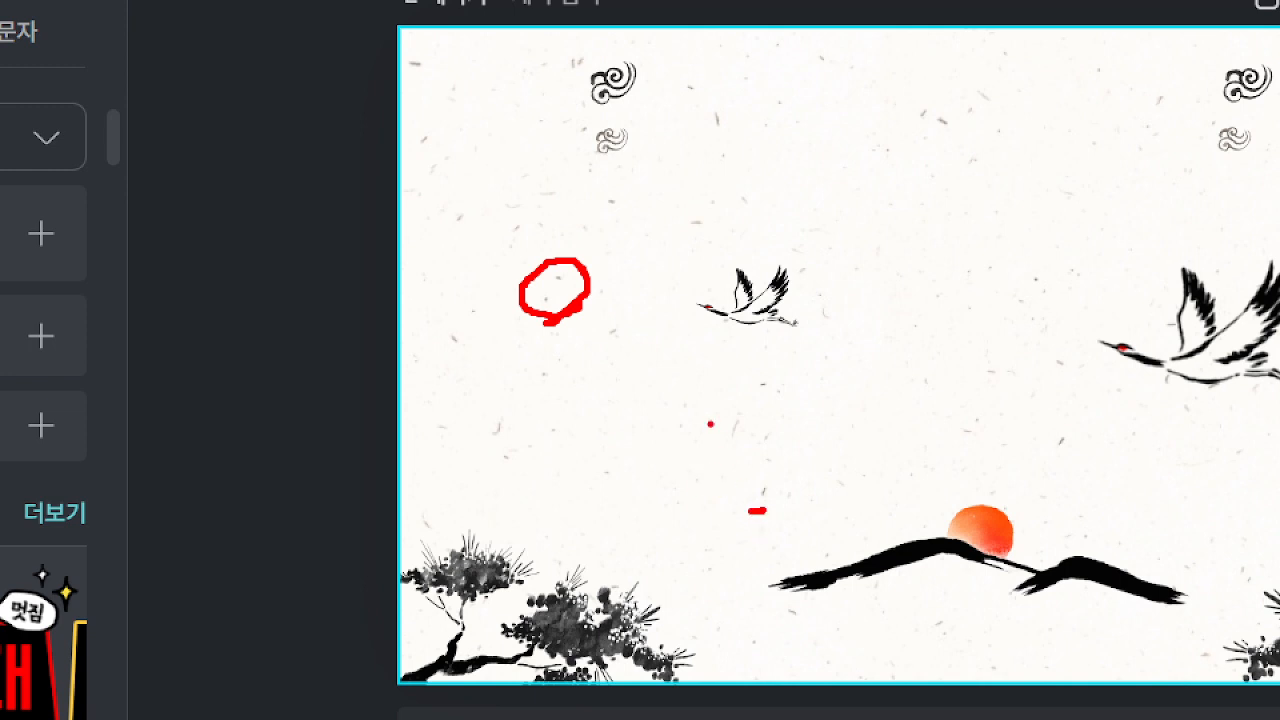
{"action": "left_click_drag", "start_coordinate": [710, 424], "coordinate": [766, 405]}
{"action": "key", "text": "Escape"}
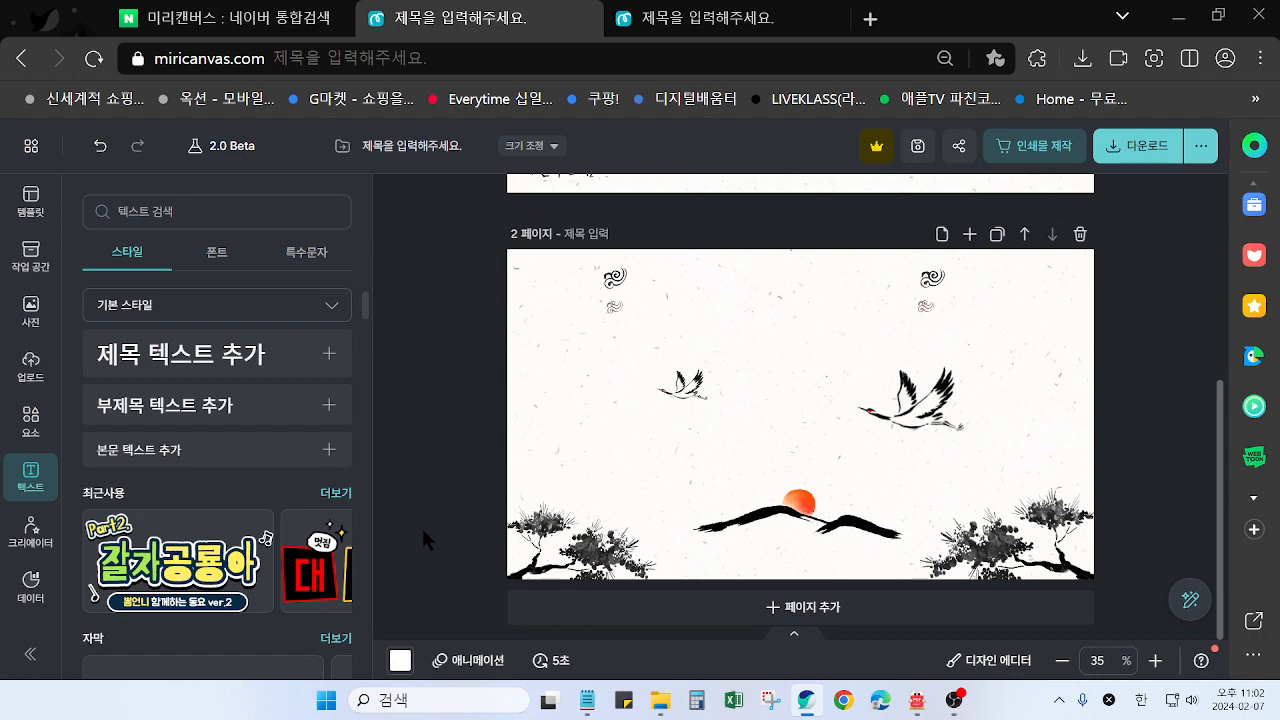
{"action": "key", "text": "ctrl+1"}
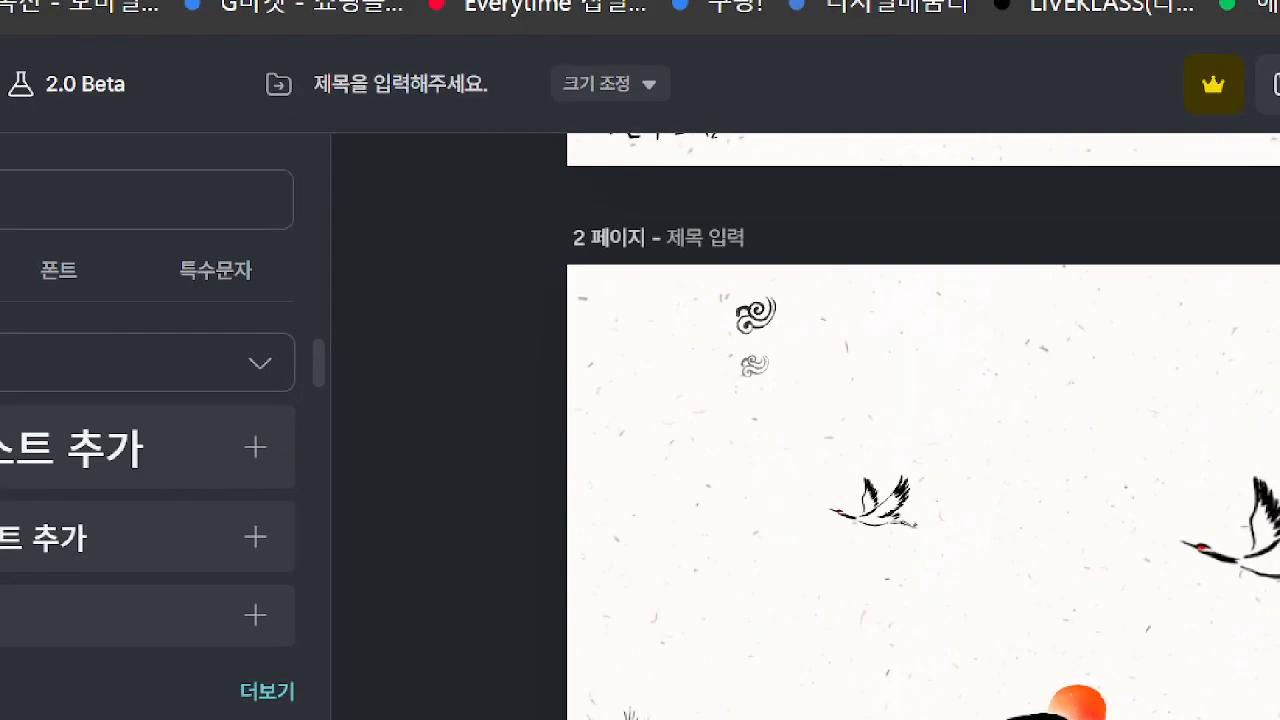
{"action": "mouse_move", "coordinate": [481, 220]}
{"action": "left_mouse_down"}
{"action": "mouse_move", "coordinate": [640, 241]}
{"action": "mouse_move", "coordinate": [648, 253]}
{"action": "mouse_move", "coordinate": [540, 298]}
{"action": "mouse_move", "coordinate": [575, 205]}
{"action": "mouse_move", "coordinate": [625, 292]}
{"action": "left_mouse_up"}
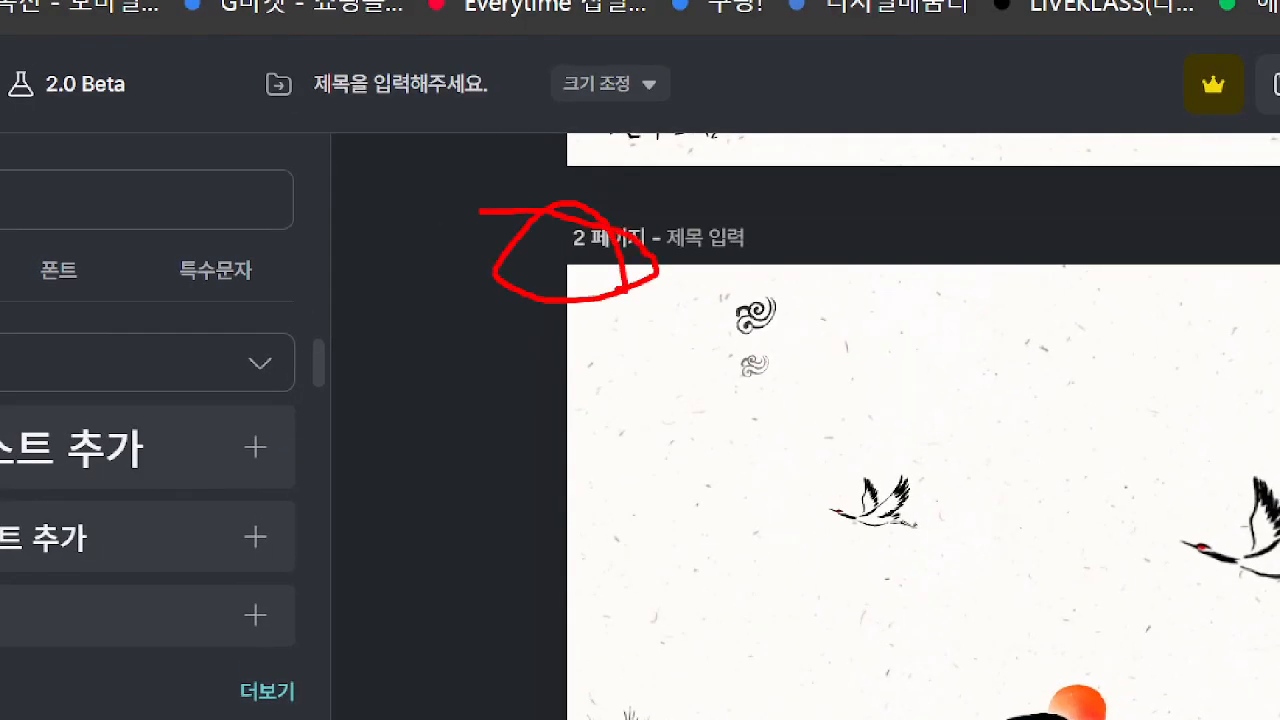
{"action": "key", "text": "Escape"}
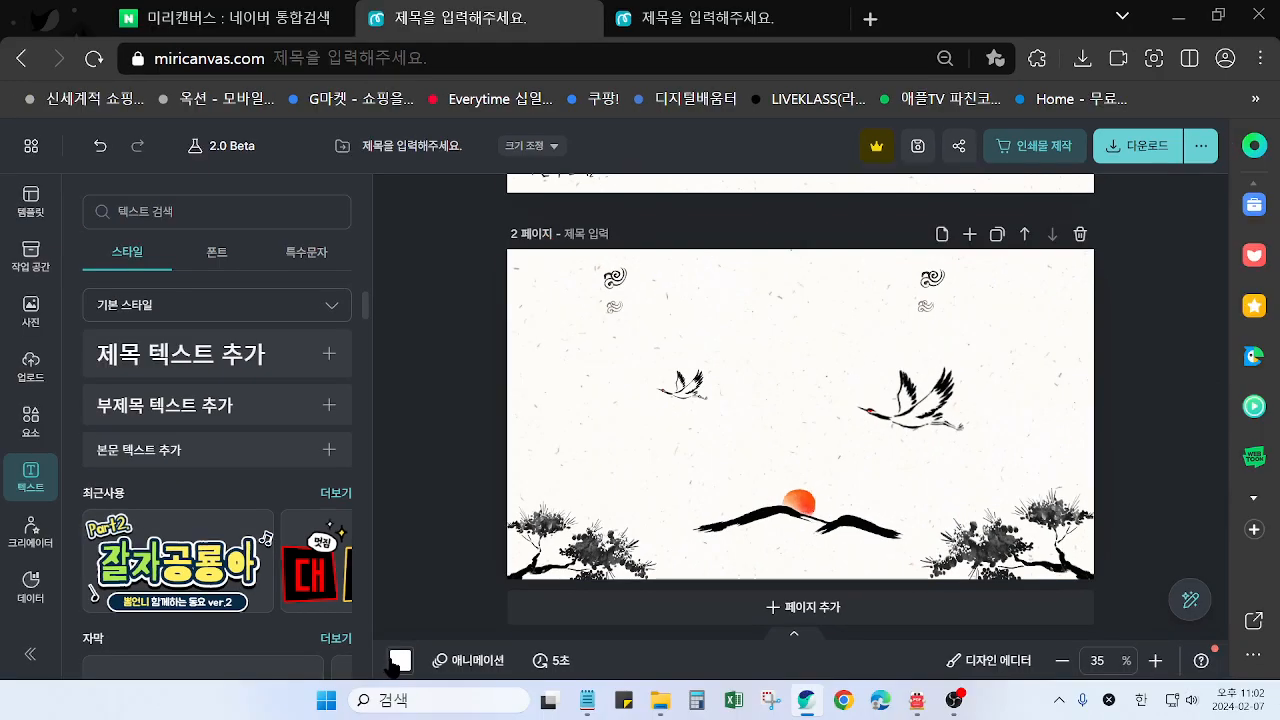
{"action": "key", "text": "ctrl+1"}
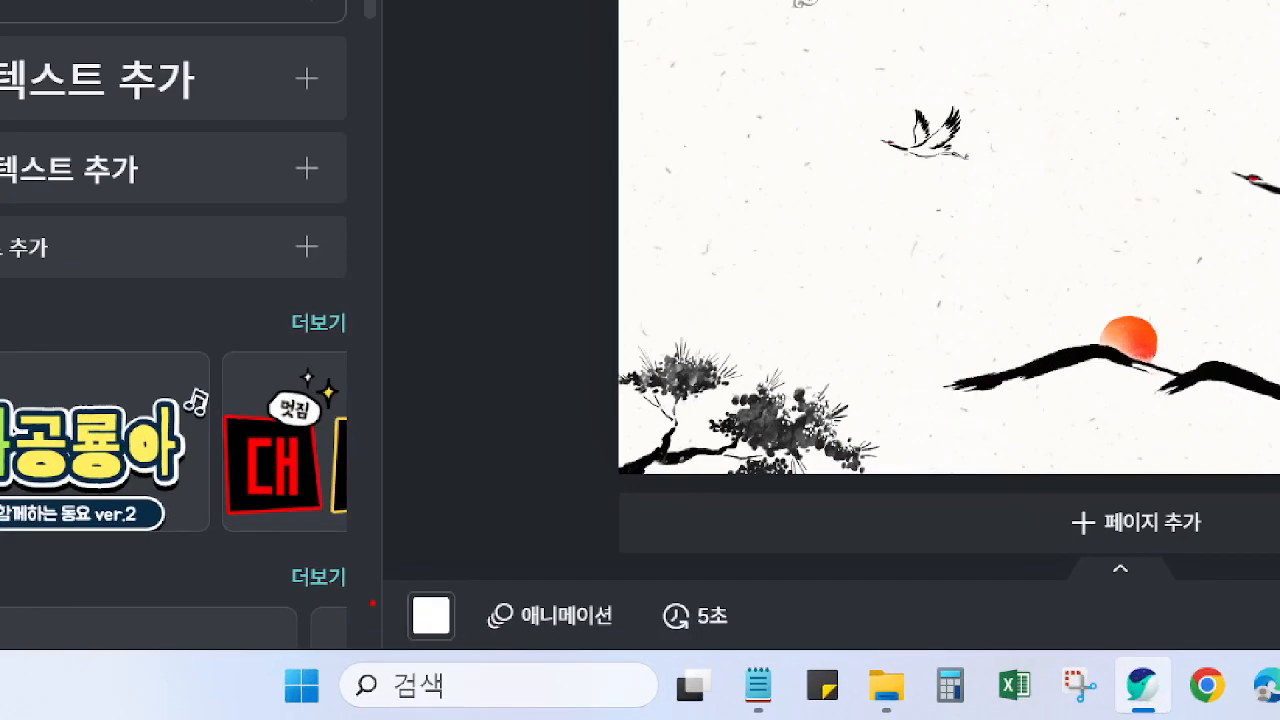
{"action": "left_click_drag", "start_coordinate": [399, 590], "coordinate": [461, 639]}
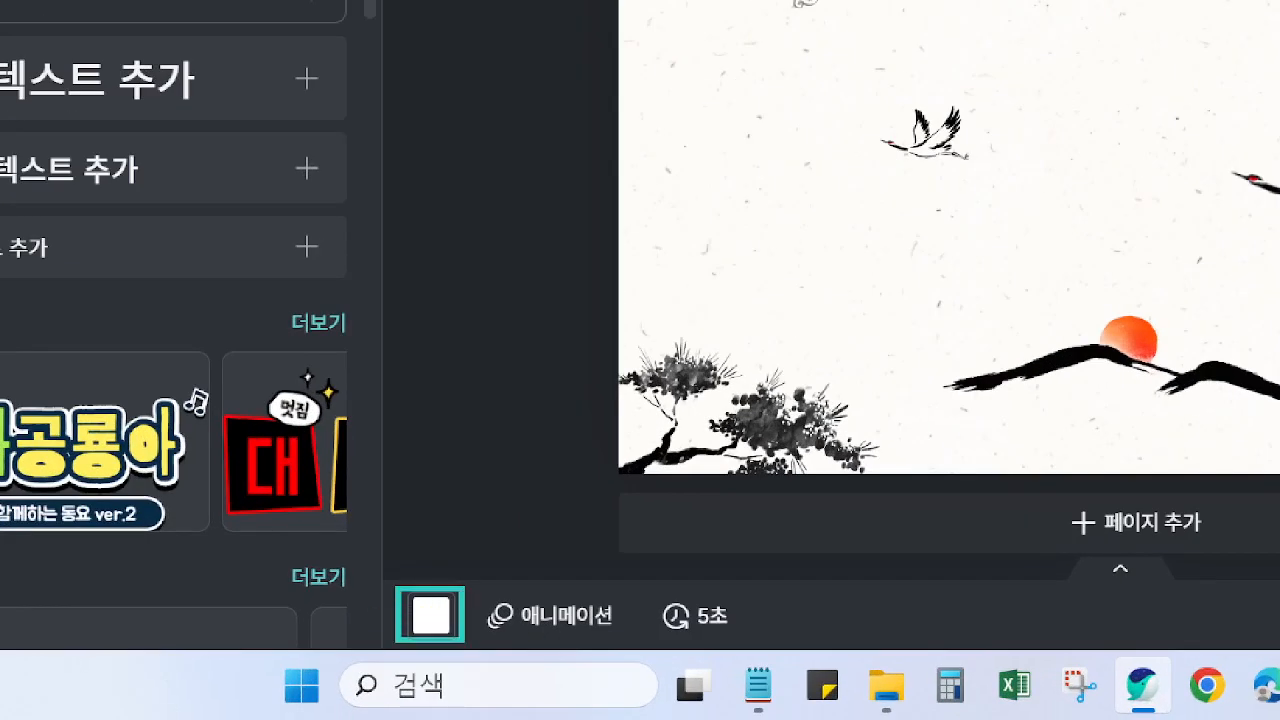
{"action": "key", "text": "Escape"}
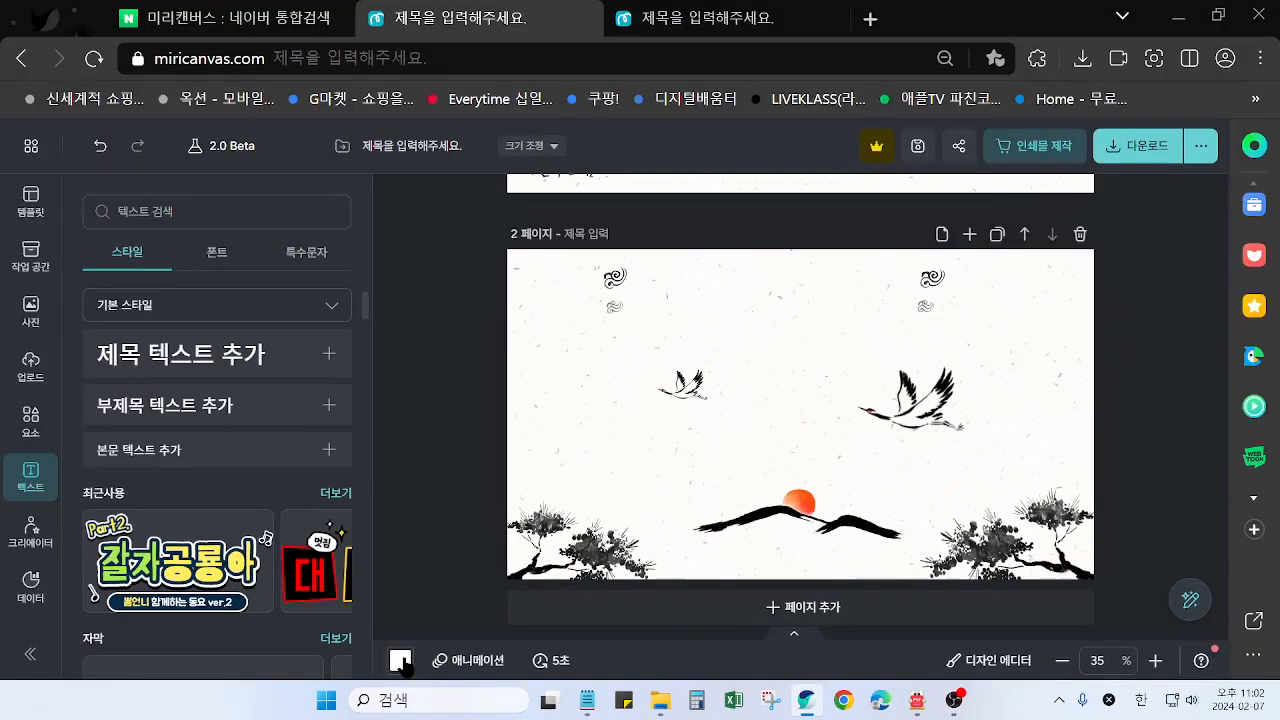
Replace page 2's paper-texture background with a solid off-white sampled from that background with the eyedropper
{"action": "left_click", "coordinate": [400, 661]}
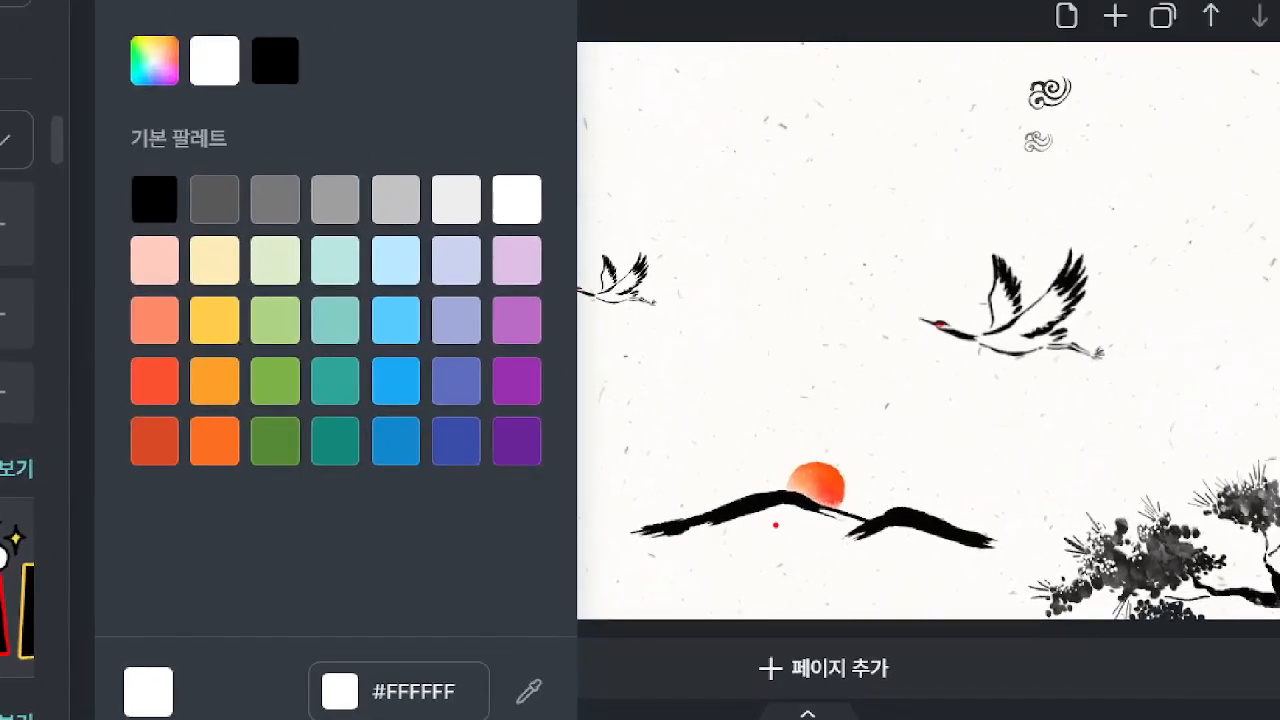
{"action": "left_click_drag", "start_coordinate": [737, 368], "coordinate": [714, 364]}
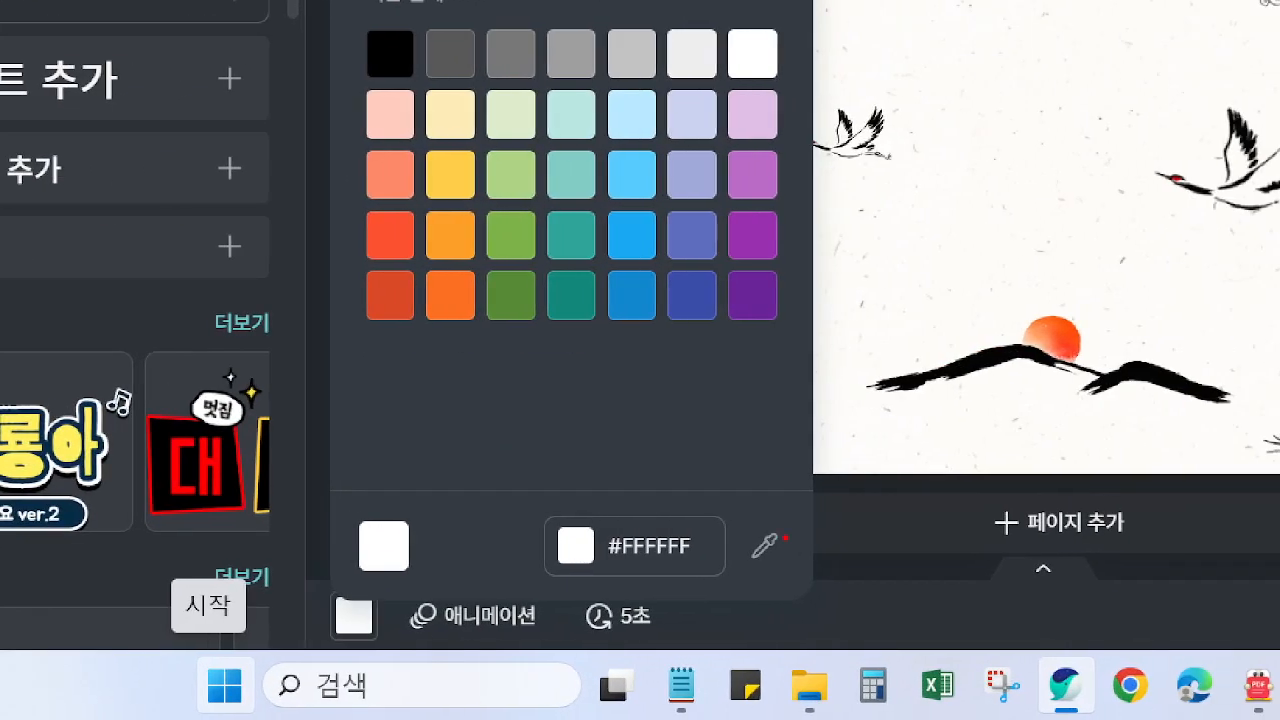
{"action": "mouse_move", "coordinate": [749, 570]}
{"action": "left_mouse_down"}
{"action": "mouse_move", "coordinate": [752, 518]}
{"action": "mouse_move", "coordinate": [786, 552]}
{"action": "left_mouse_up"}
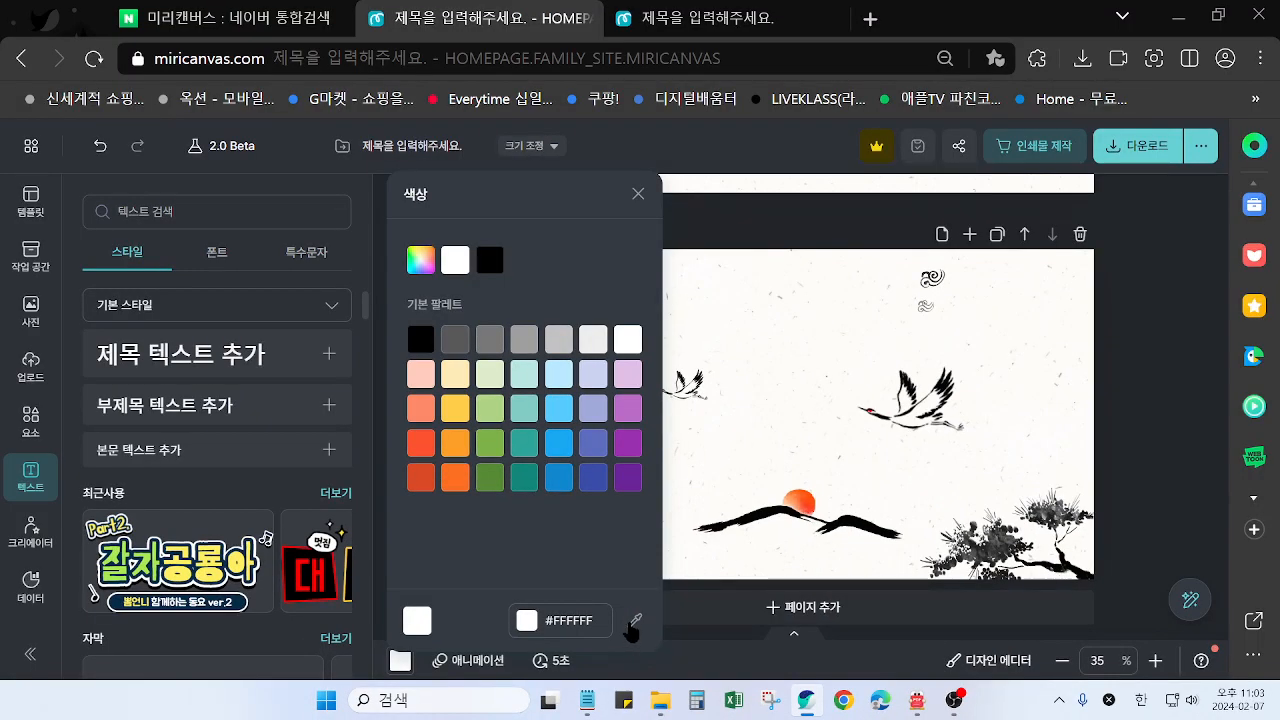
{"action": "left_click", "coordinate": [764, 545]}
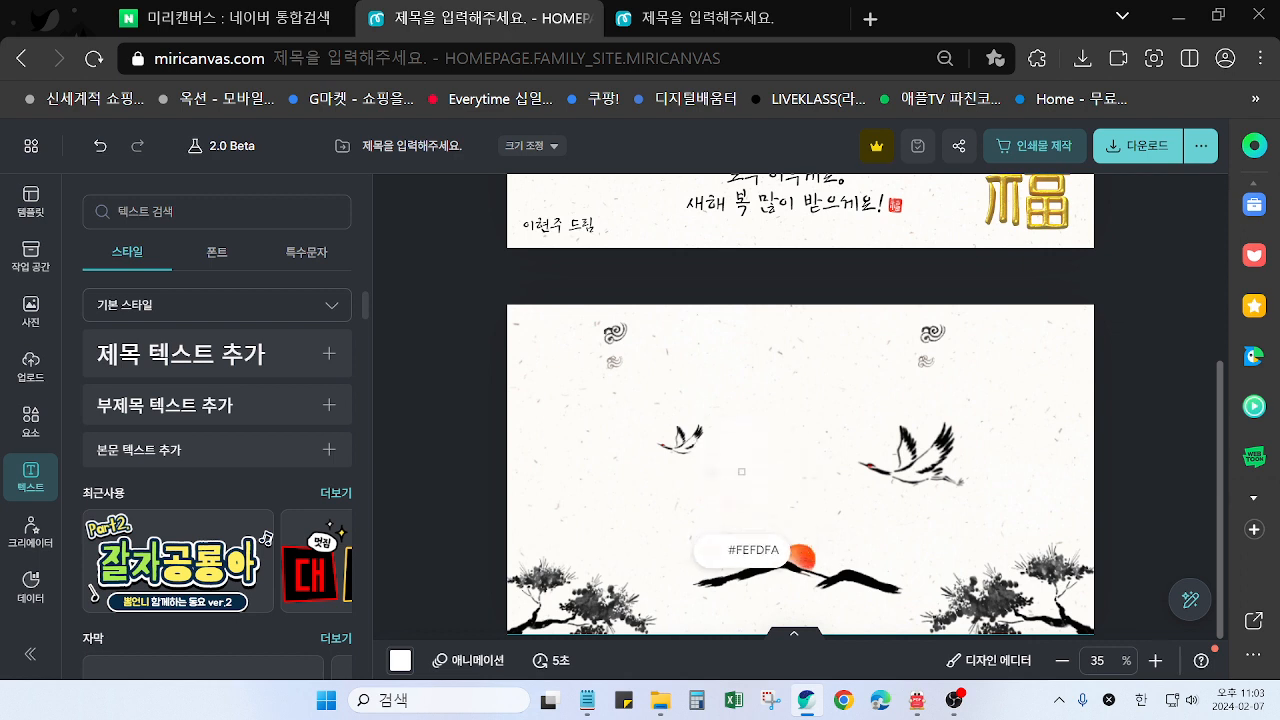
{"action": "left_click", "coordinate": [762, 465]}
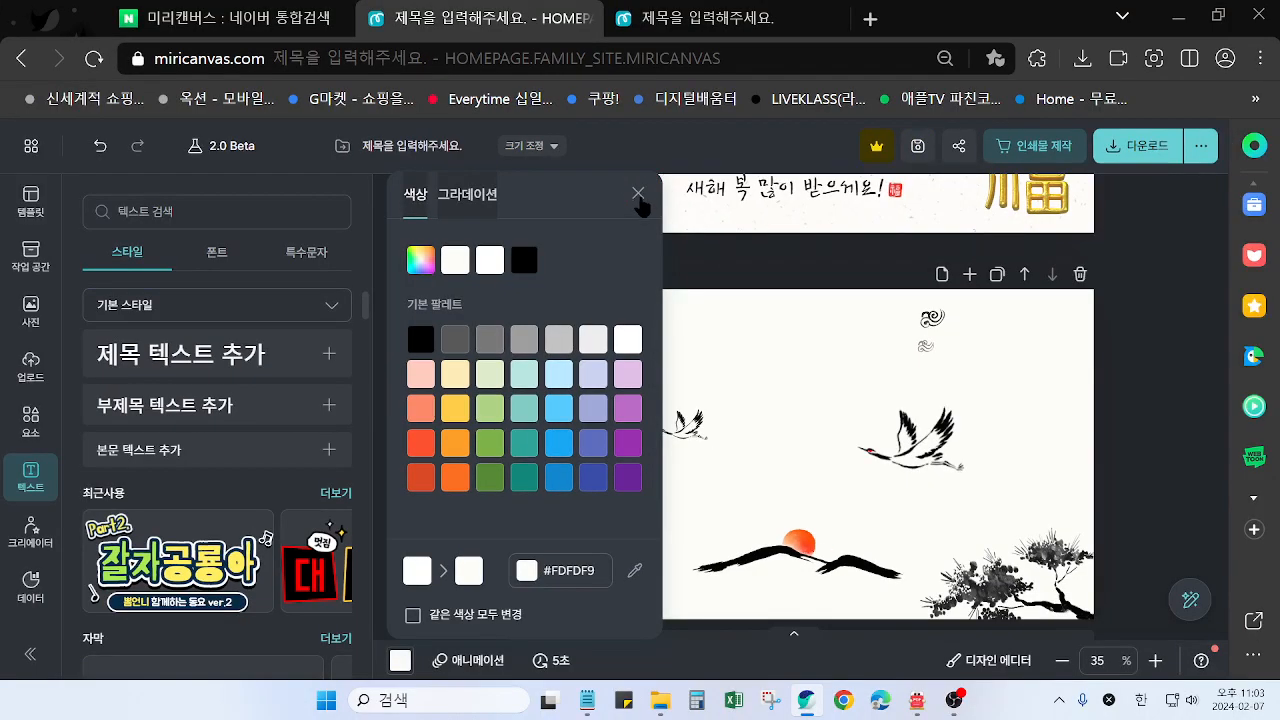
{"action": "left_click", "coordinate": [717, 240]}
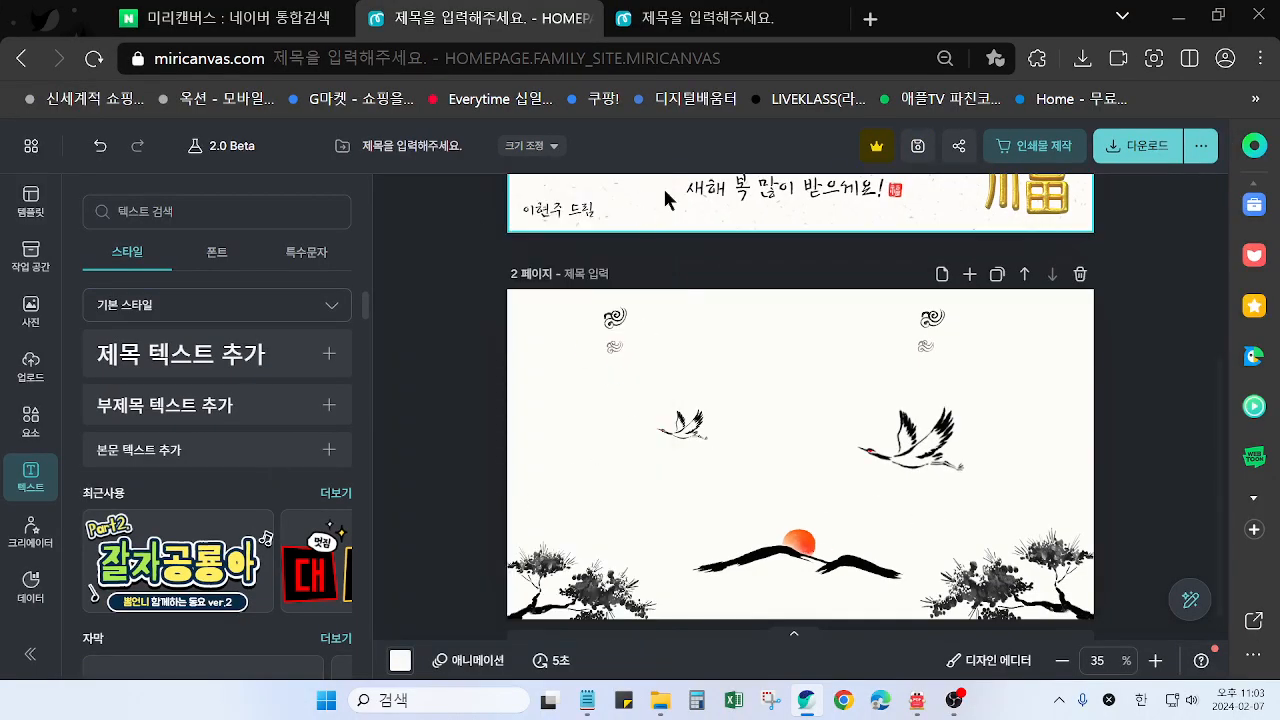
Move the text-free page up so that it precedes the page with the greeting text
{"action": "scroll", "coordinate": [980, 446], "scroll_direction": "down", "scroll_amount": 1}
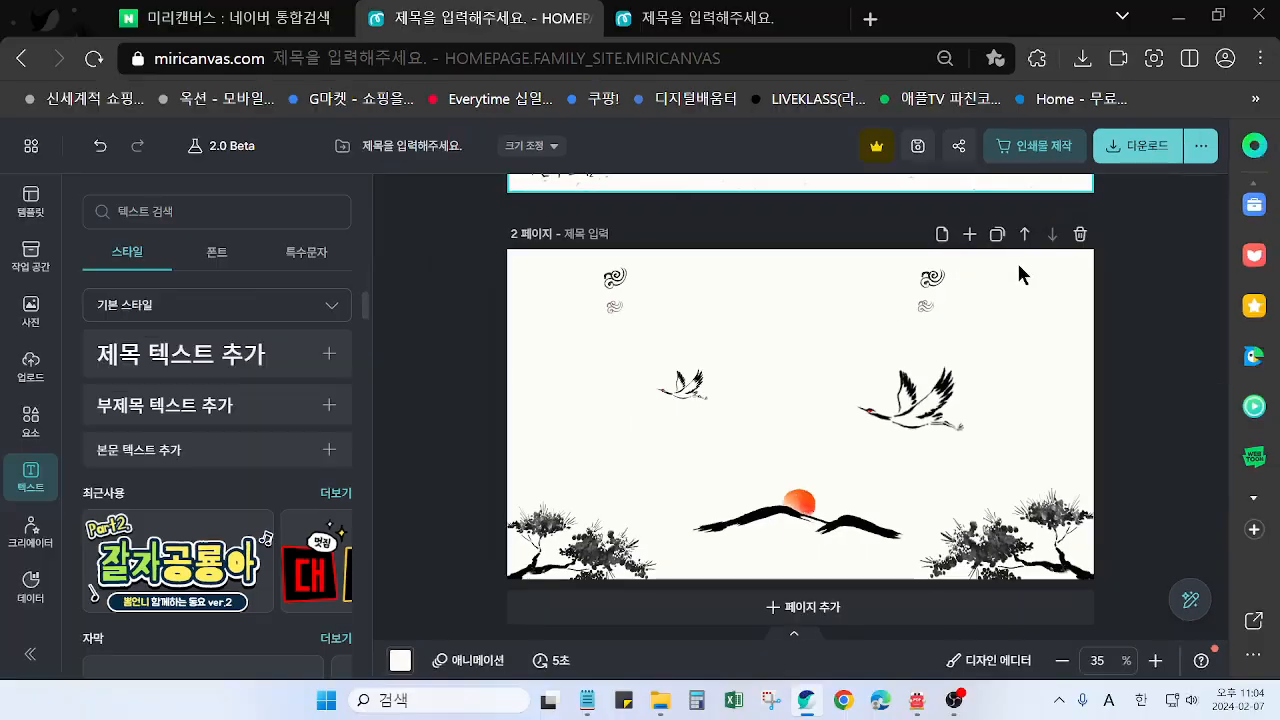
{"action": "left_click", "coordinate": [982, 214]}
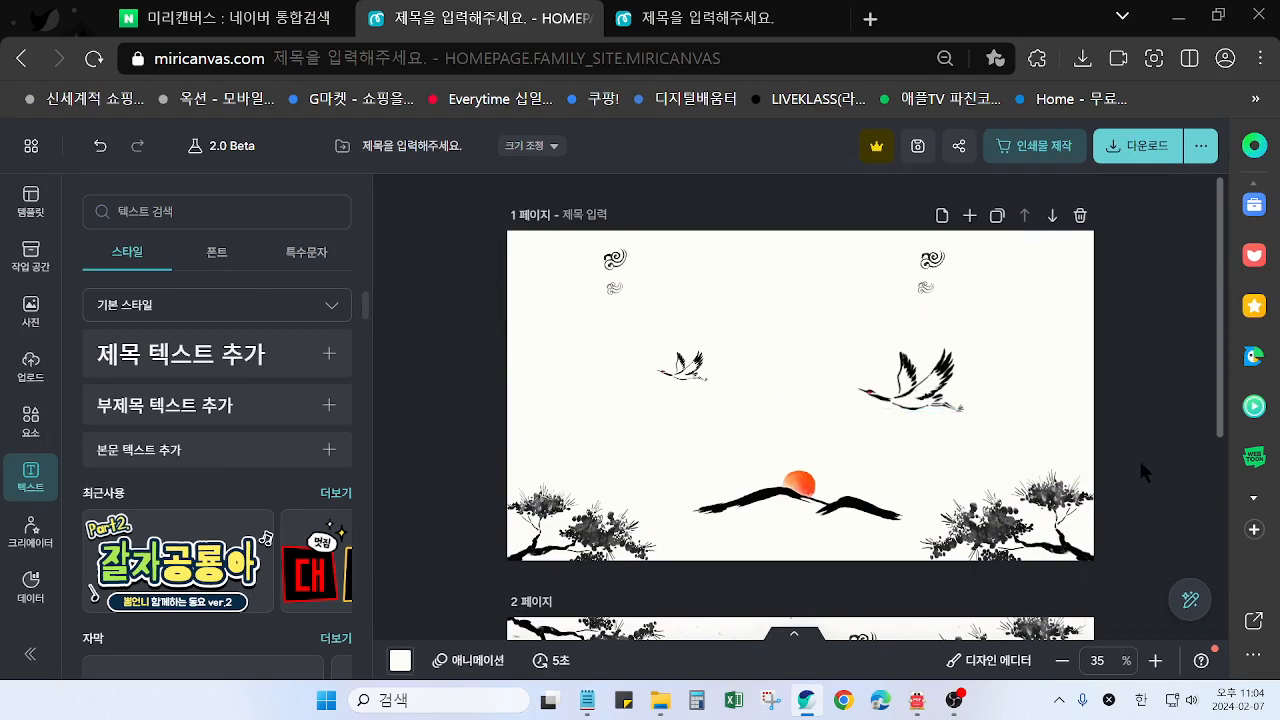
{"action": "scroll", "coordinate": [1141, 465], "scroll_direction": "down", "scroll_amount": 5}
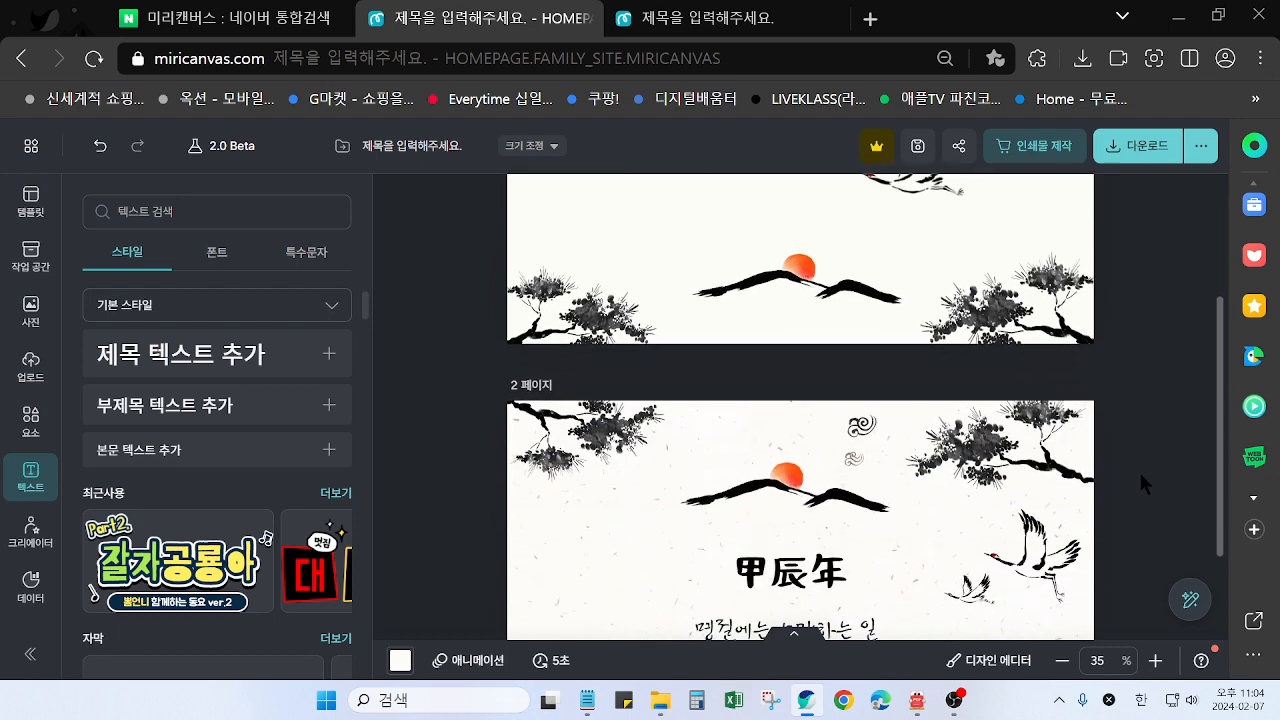
{"action": "scroll", "coordinate": [1137, 474], "scroll_direction": "up", "scroll_amount": 5}
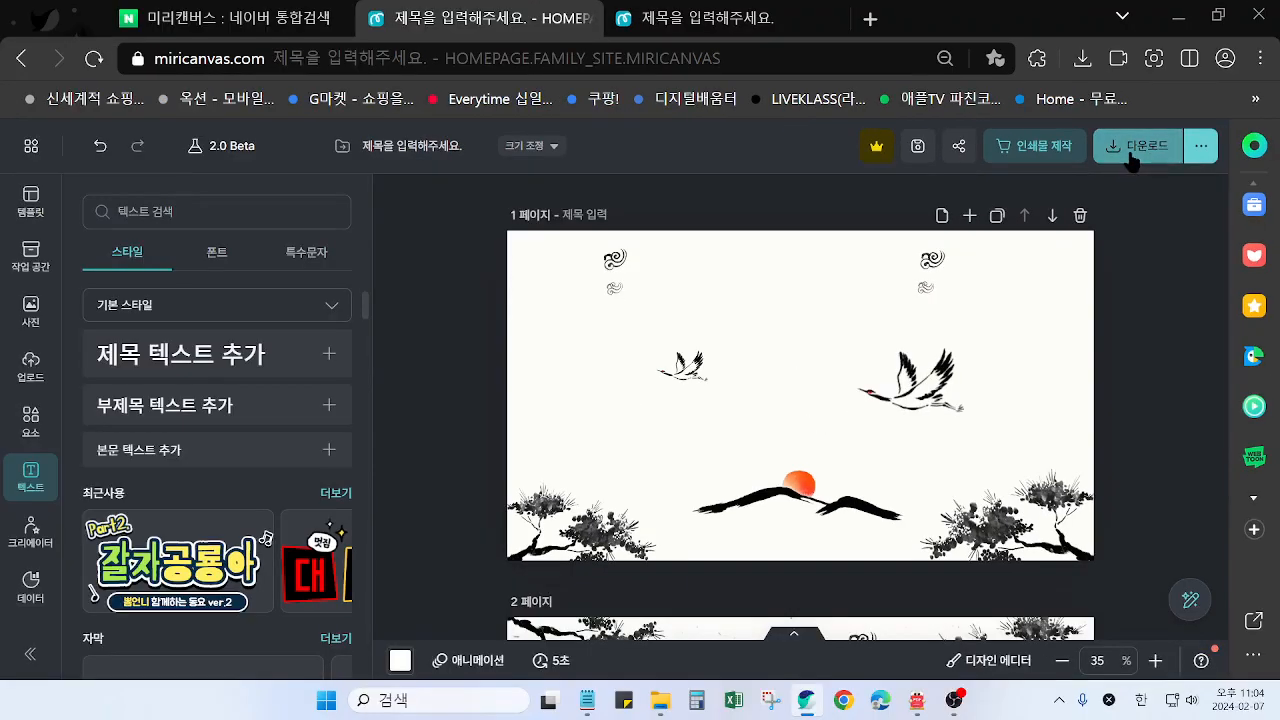
Download only page 1 as a high-resolution PNG
{"action": "left_click", "coordinate": [1133, 158]}
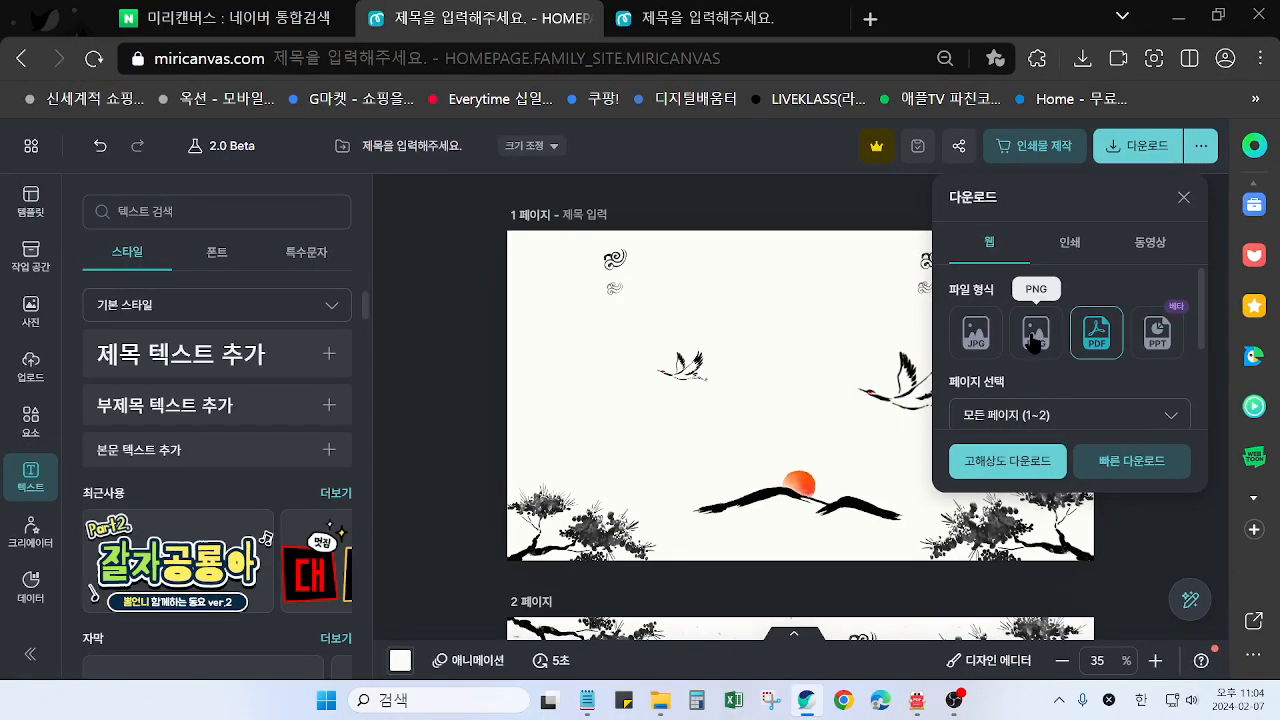
{"action": "left_click", "coordinate": [1034, 340]}
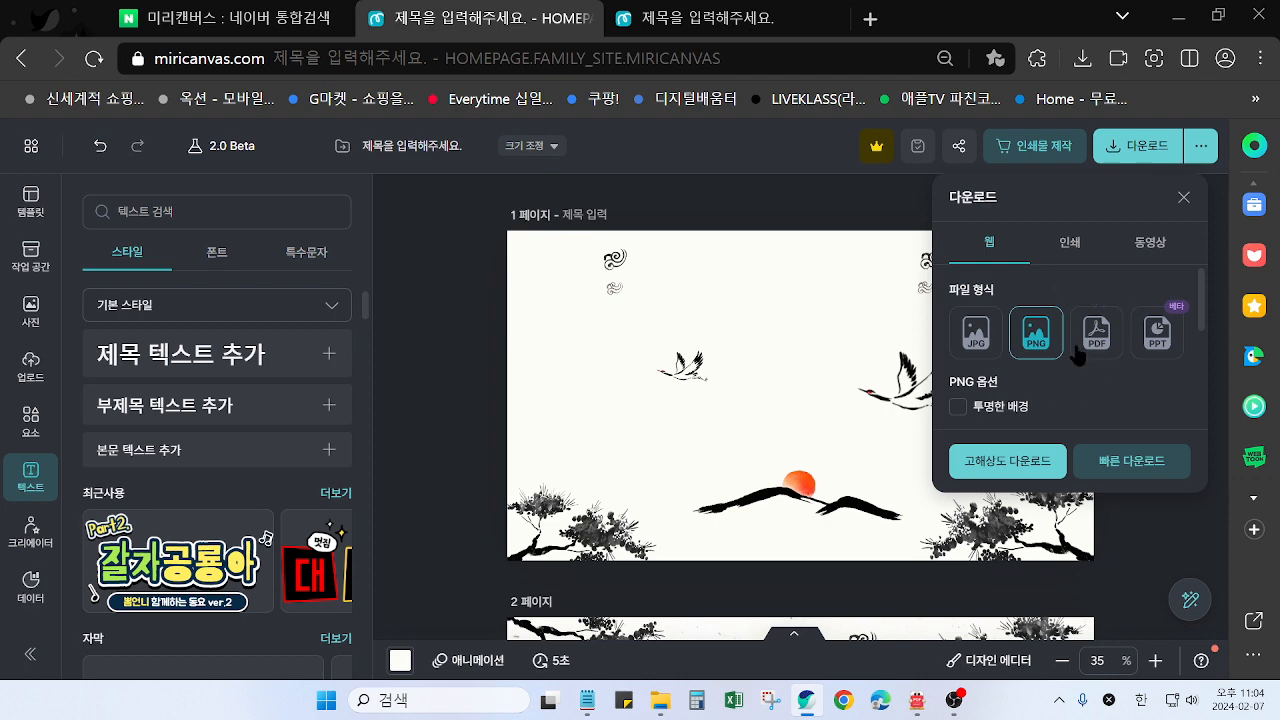
{"action": "scroll", "coordinate": [1066, 363], "scroll_direction": "down", "scroll_amount": 2}
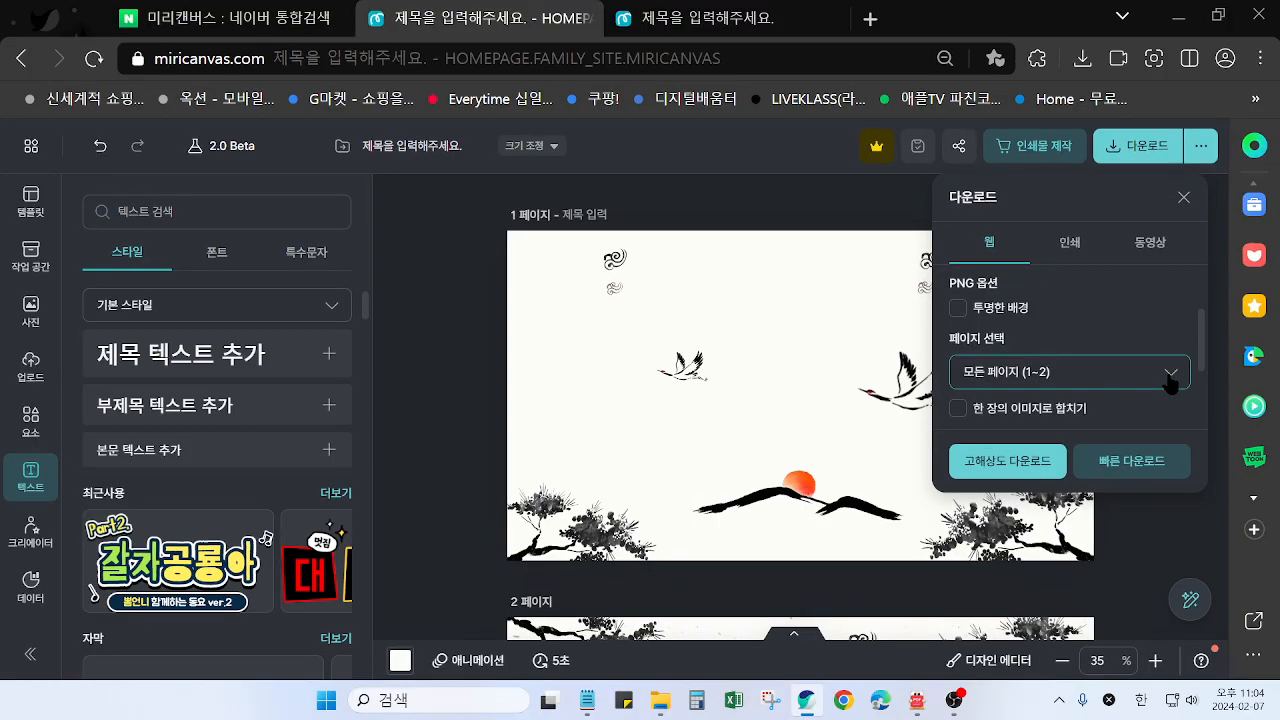
{"action": "left_click", "coordinate": [1172, 378]}
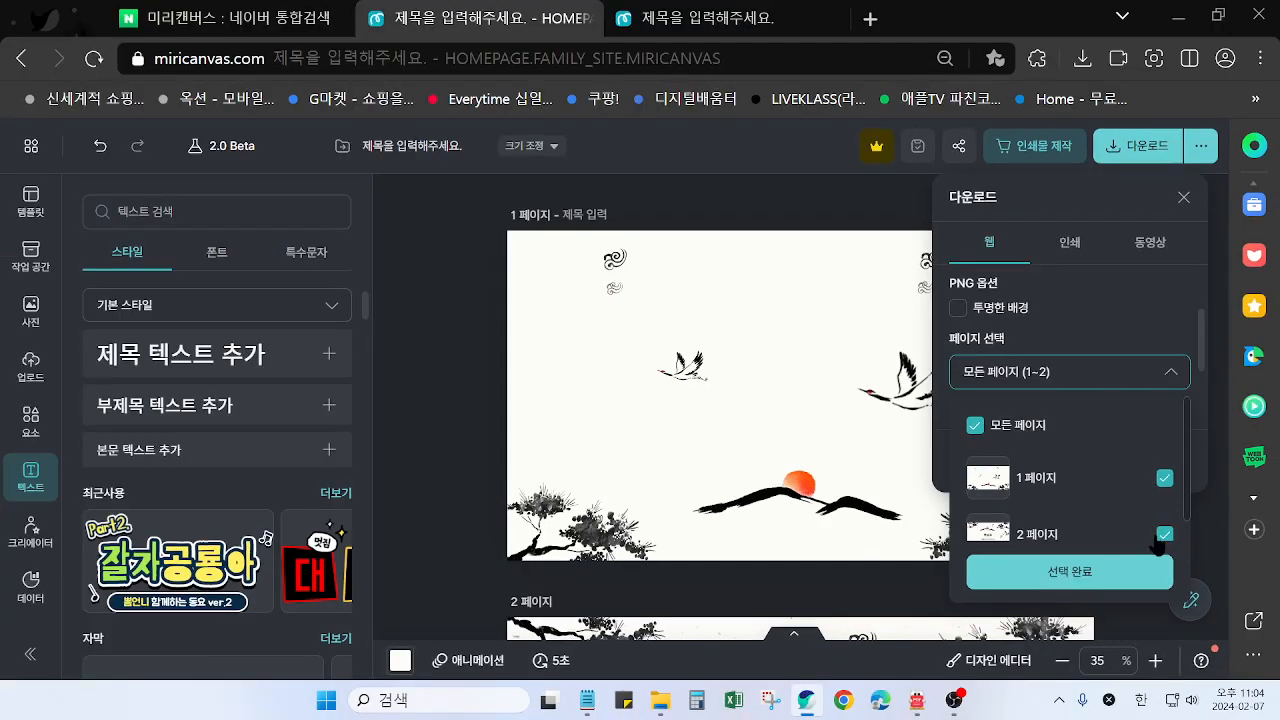
{"action": "left_click", "coordinate": [1165, 536]}
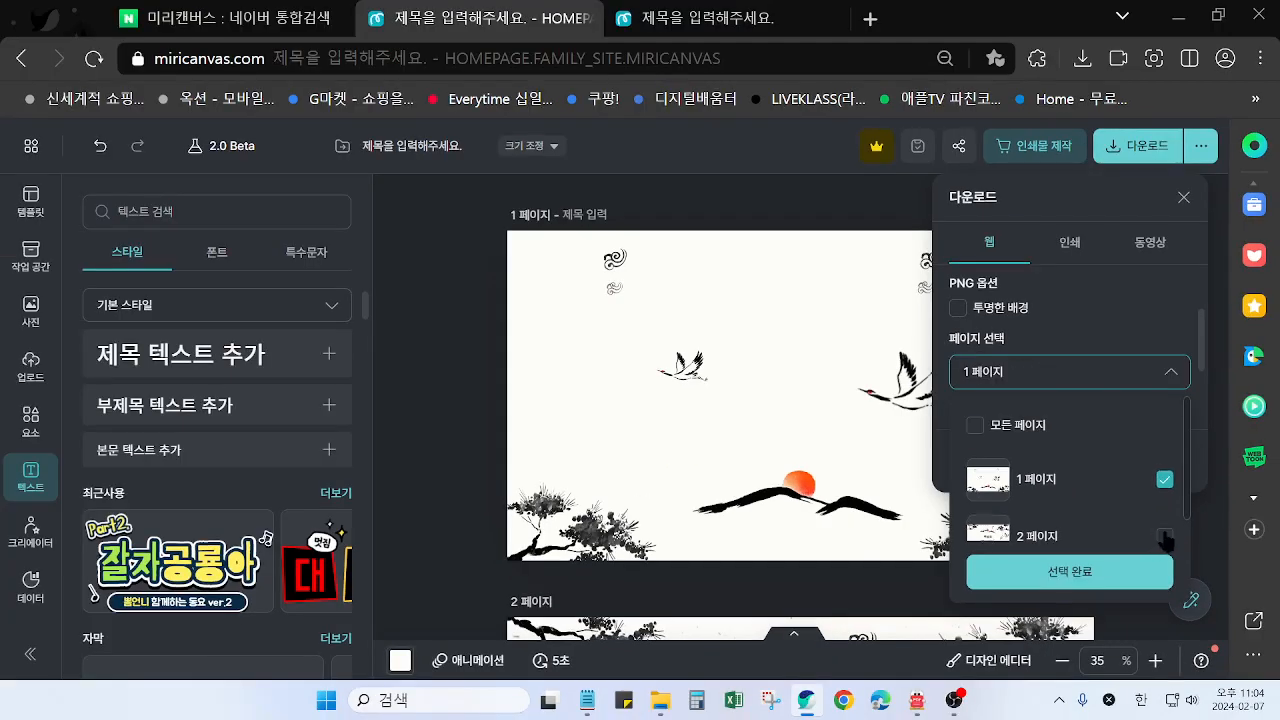
{"action": "left_click", "coordinate": [1078, 576]}
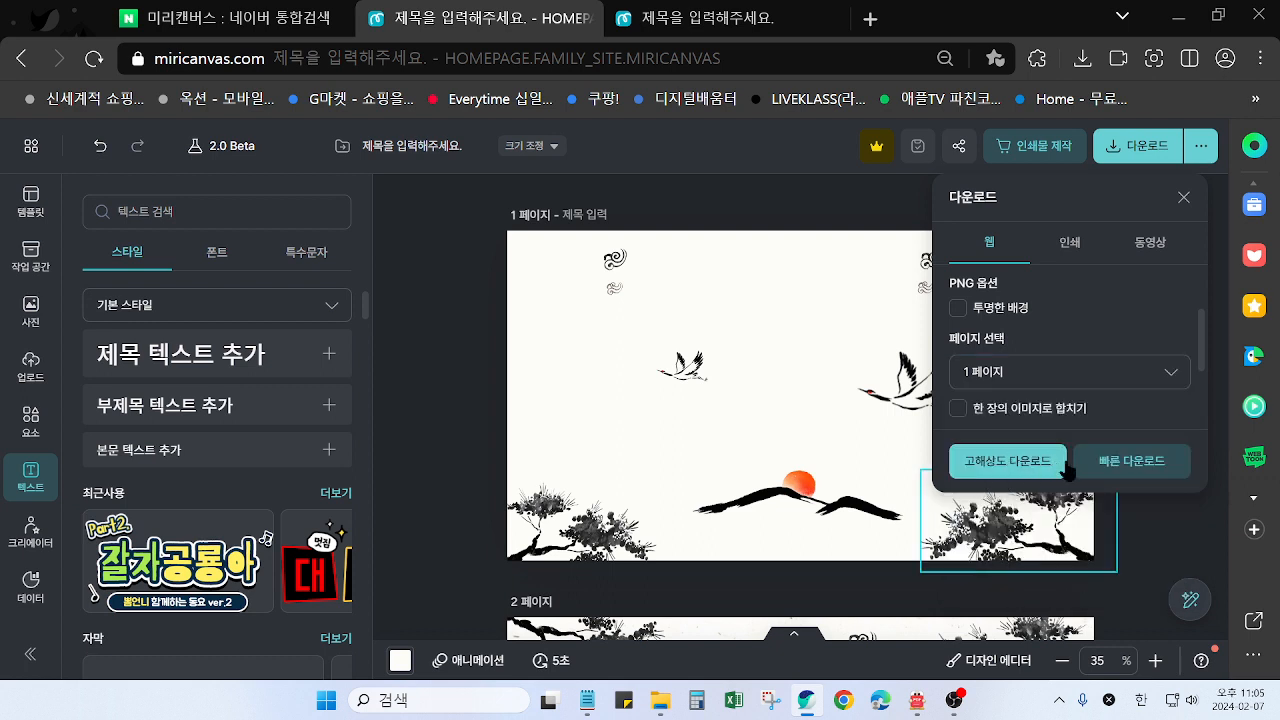
{"action": "left_click", "coordinate": [1020, 464]}
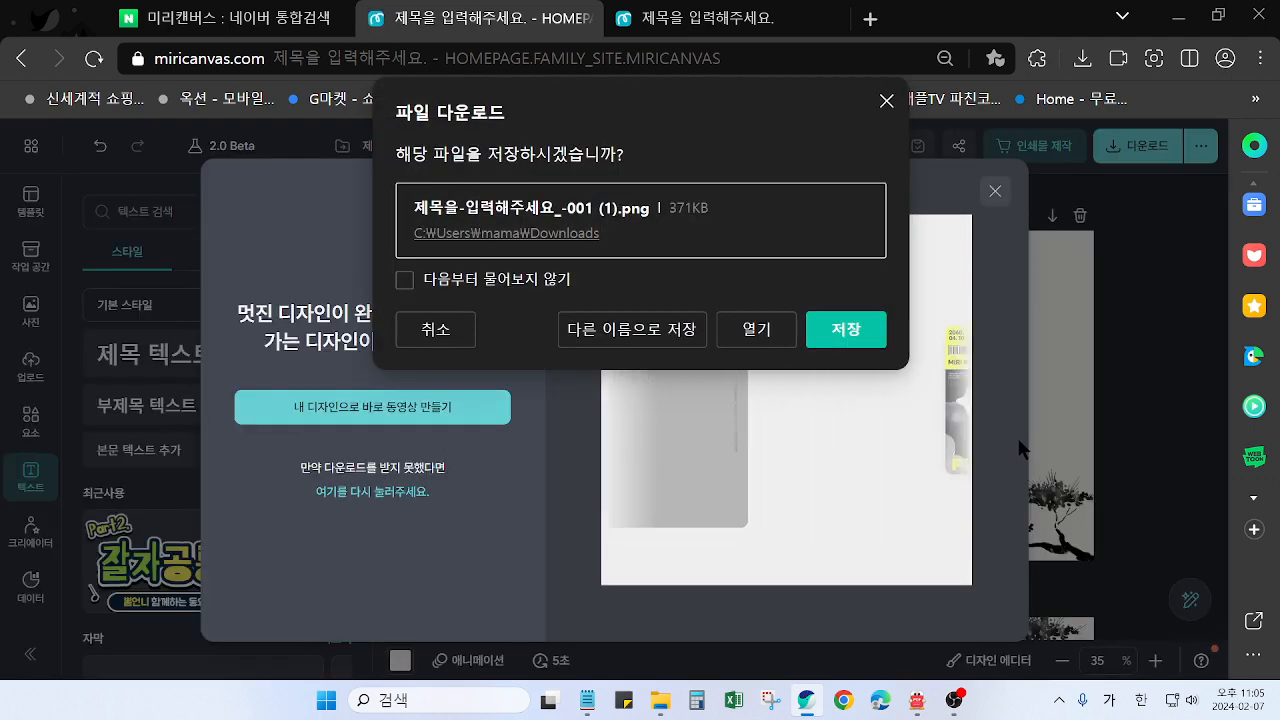
Save the downloaded image as 카드-1 in PNG format in the personally named folder on the desktop, and dismiss the download-complete message
{"action": "left_click", "coordinate": [632, 329]}
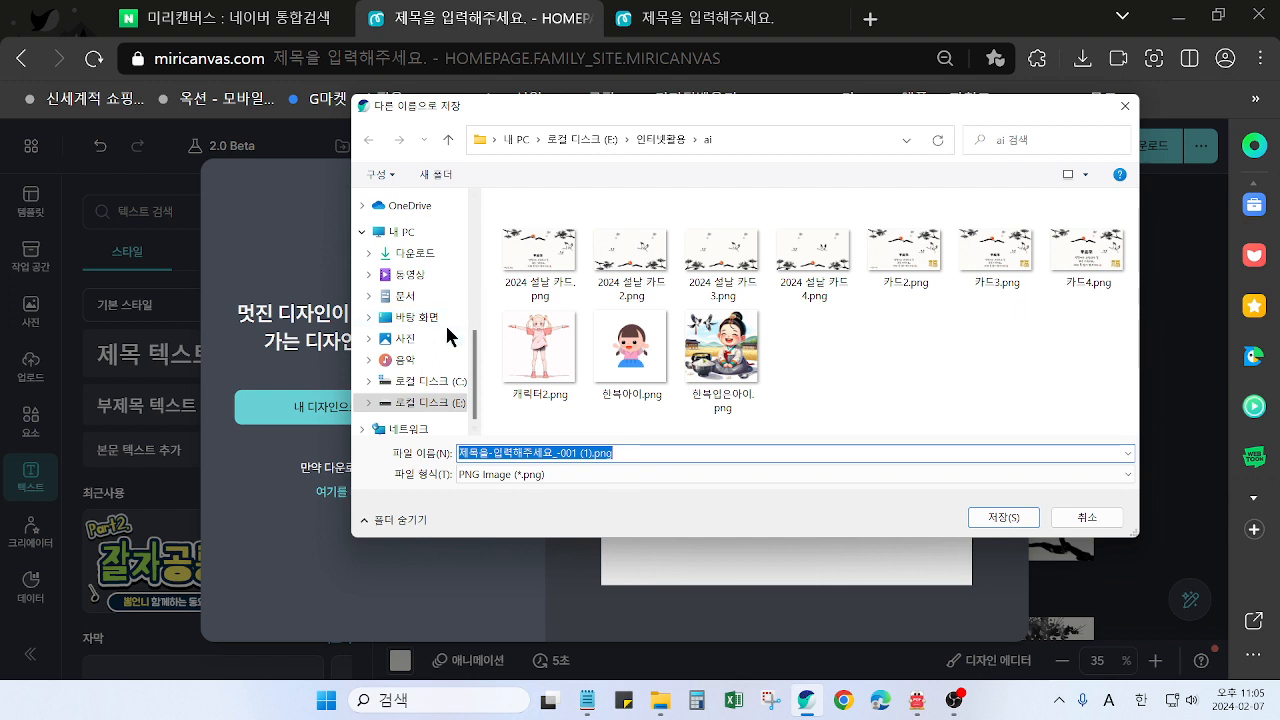
{"action": "scroll", "coordinate": [440, 330], "scroll_direction": "up", "scroll_amount": 1}
{"action": "left_click", "coordinate": [425, 388]}
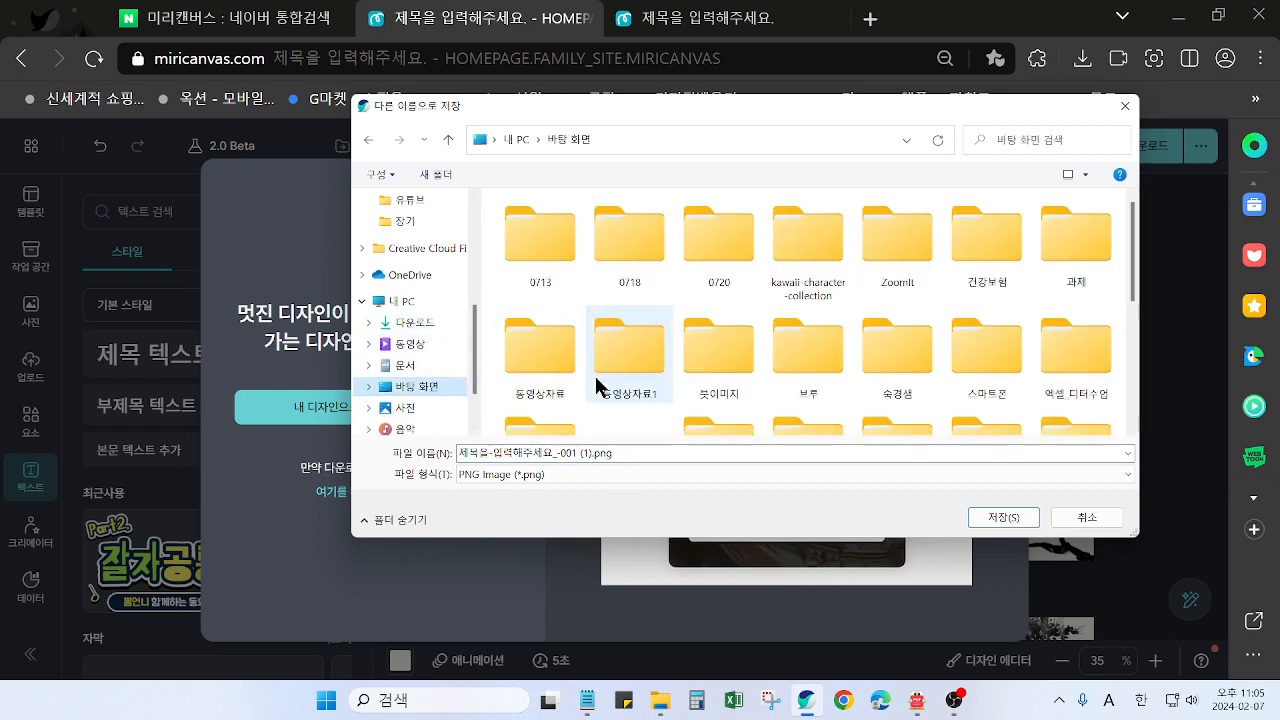
{"action": "scroll", "coordinate": [815, 372], "scroll_direction": "down", "scroll_amount": 1}
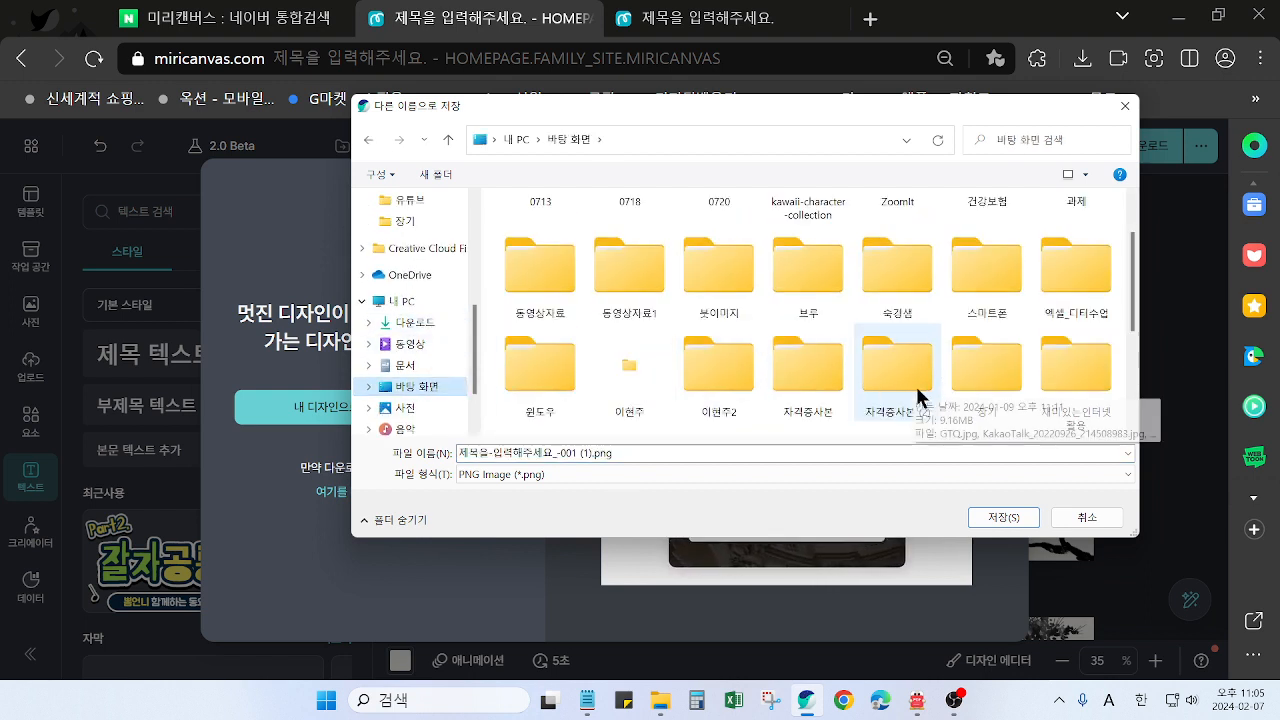
{"action": "double_click", "coordinate": [640, 380]}
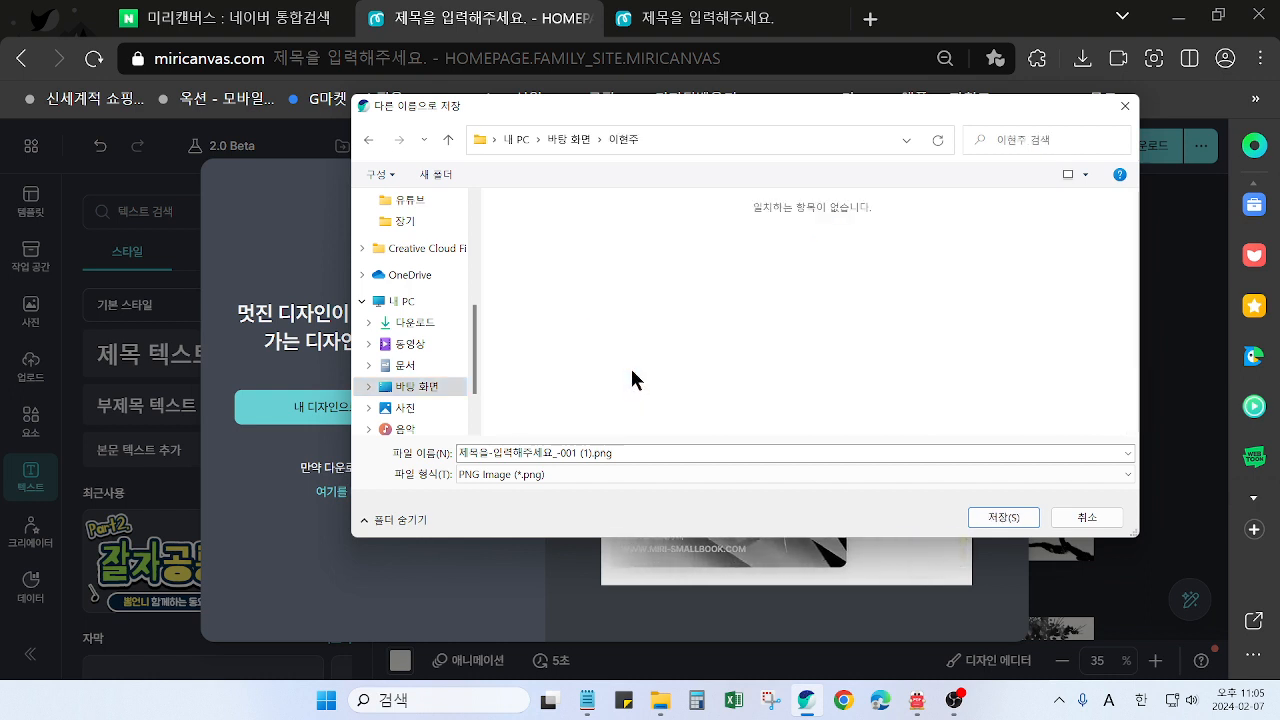
{"action": "triple_click", "coordinate": [577, 453]}
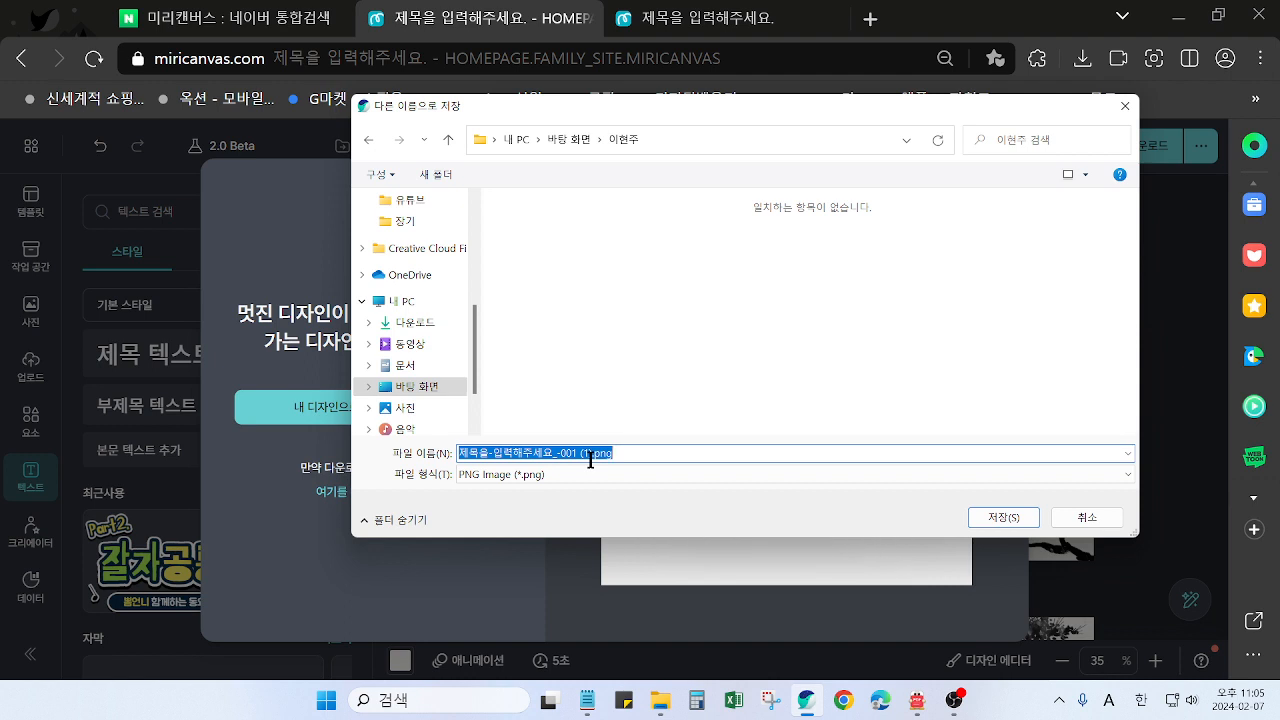
{"action": "type", "text": "zkem"}
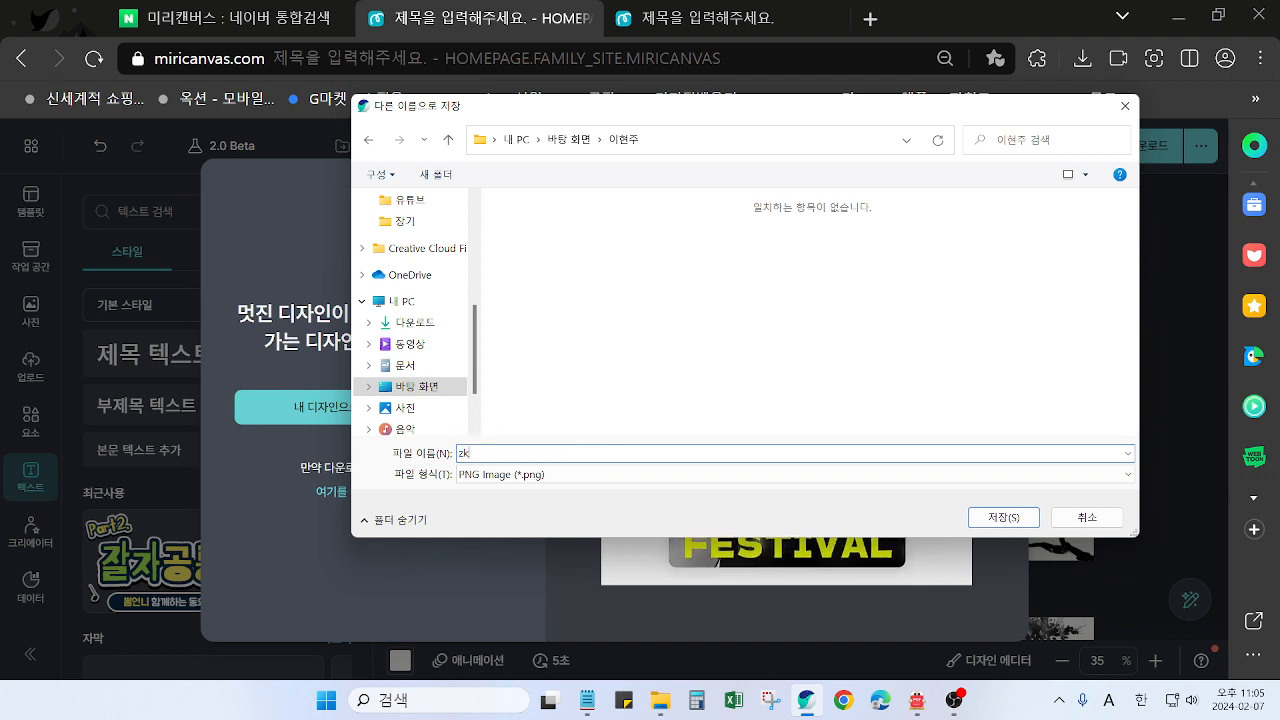
{"action": "type", "text": "카드-1"}
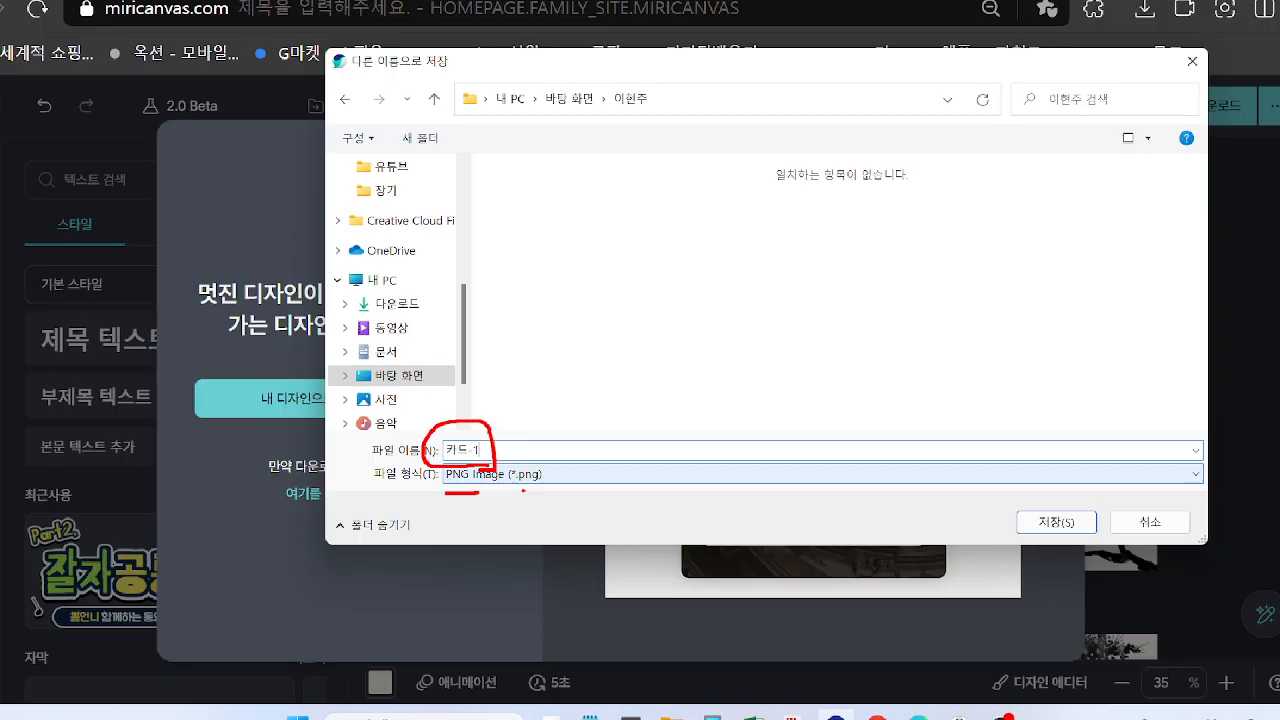
{"action": "left_click", "coordinate": [1056, 522]}
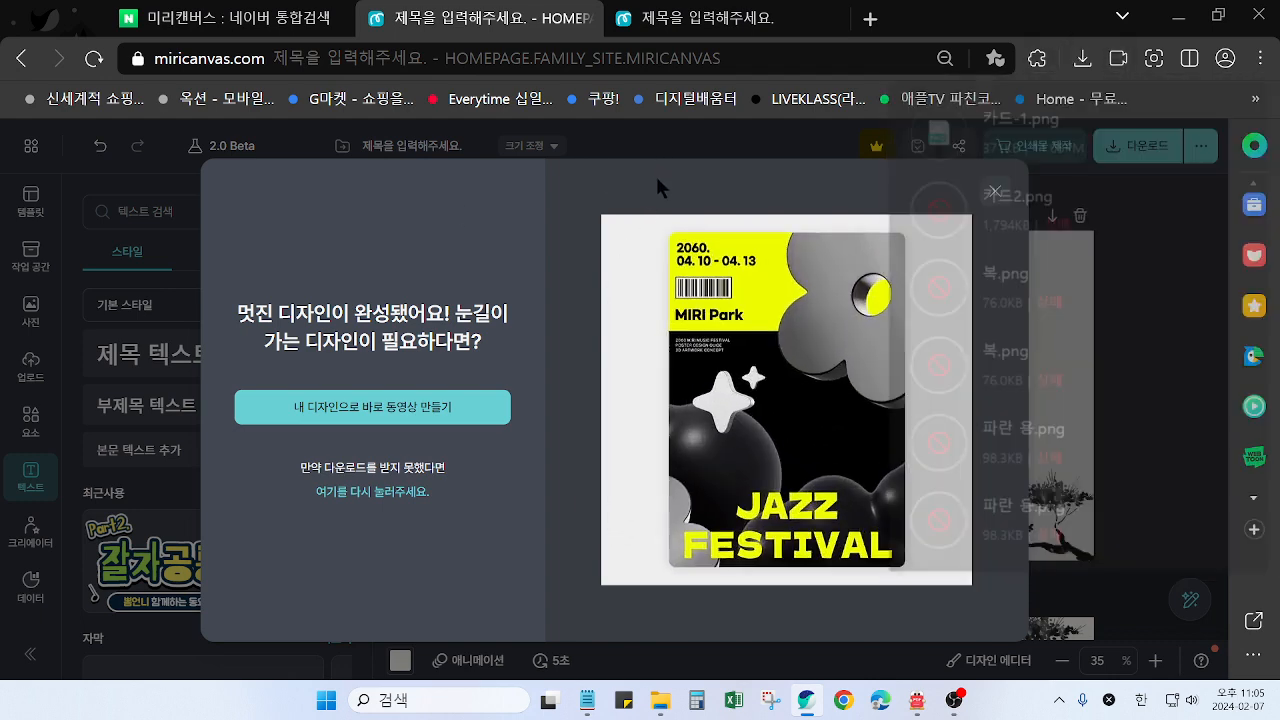
{"action": "left_click", "coordinate": [995, 191]}
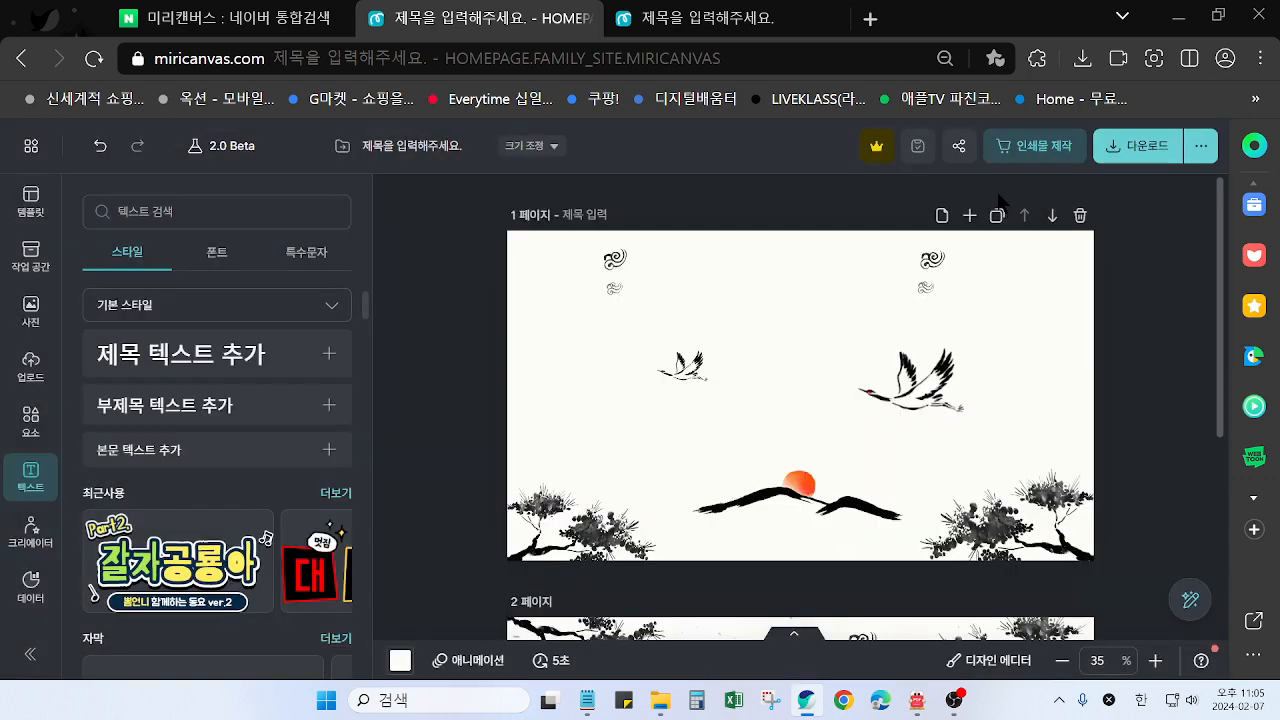
Download only page 2, the one with the greeting text, as a high-resolution PNG
{"action": "left_click", "coordinate": [1145, 148]}
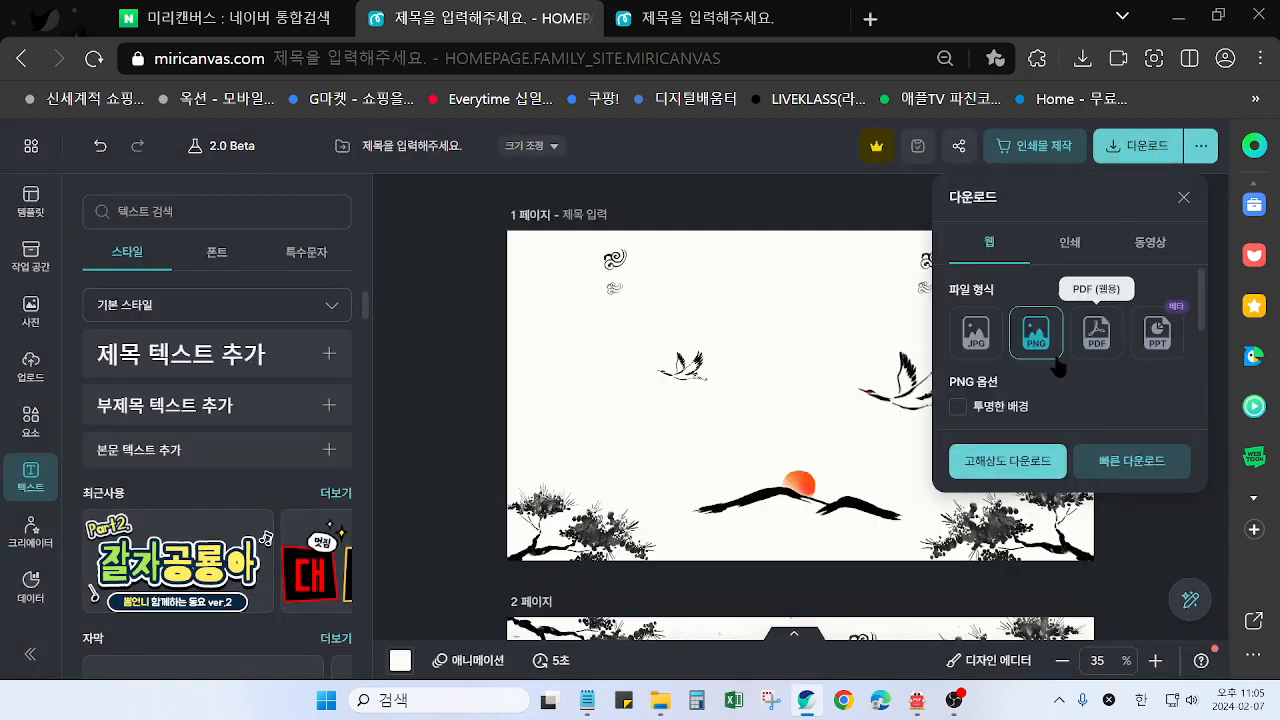
{"action": "scroll", "coordinate": [1076, 346], "scroll_direction": "down", "scroll_amount": 2}
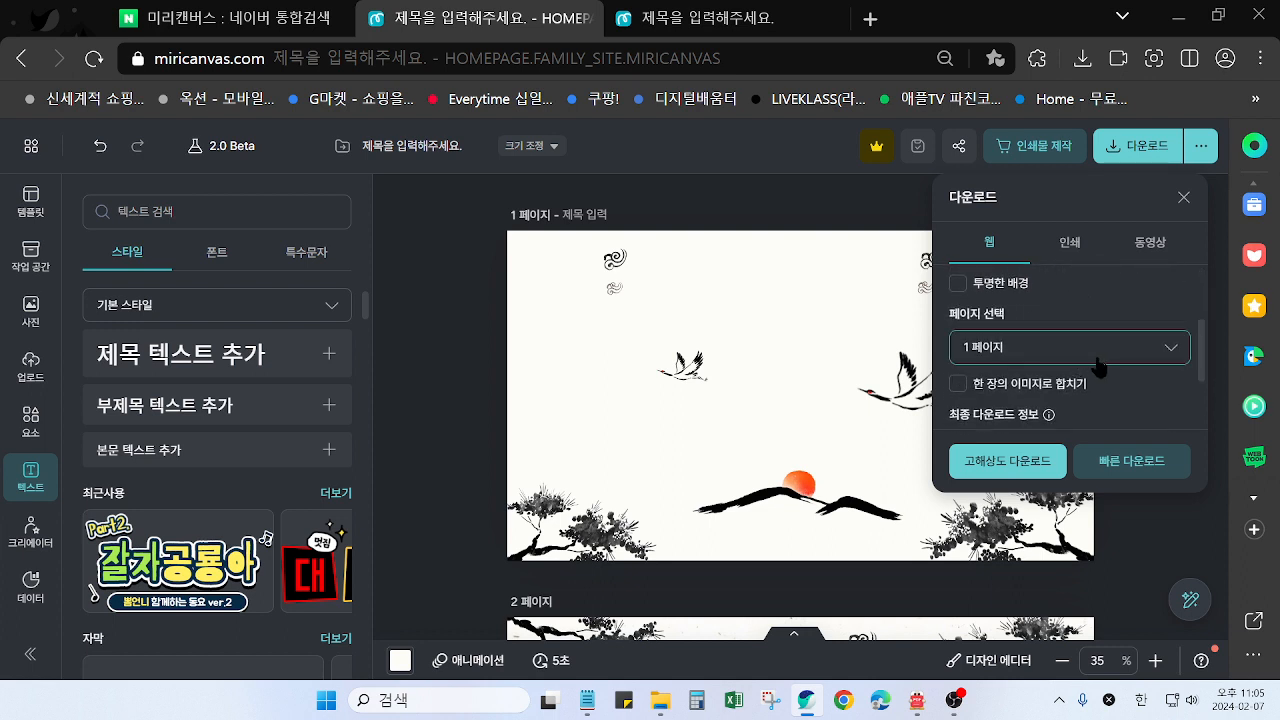
{"action": "left_click", "coordinate": [1167, 352]}
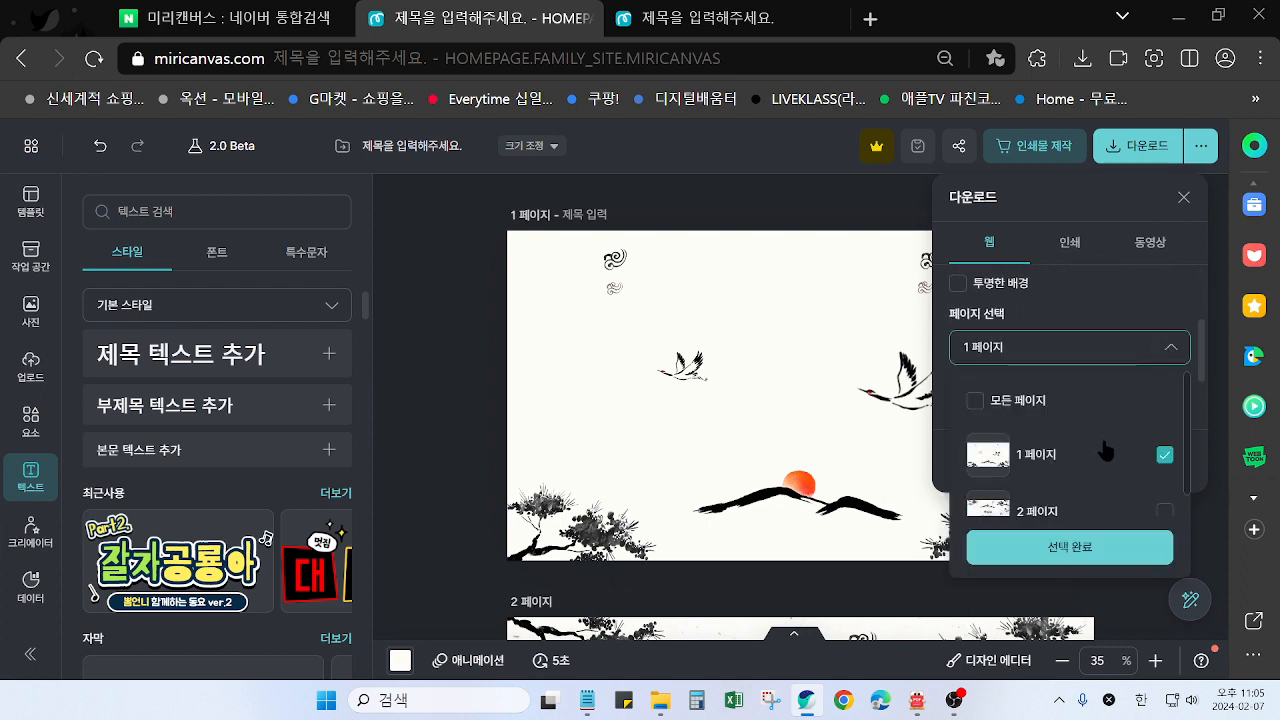
{"action": "left_click", "coordinate": [1165, 455]}
{"action": "left_click", "coordinate": [1163, 511]}
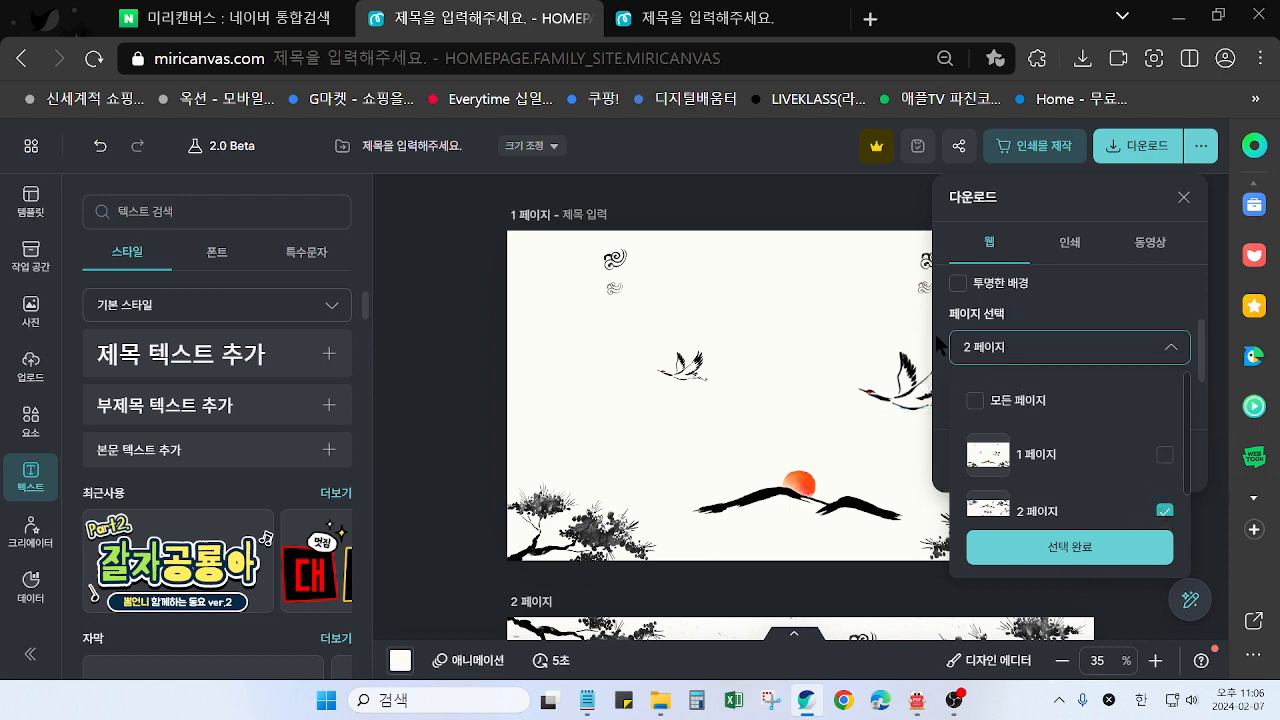
{"action": "left_click", "coordinate": [1075, 550]}
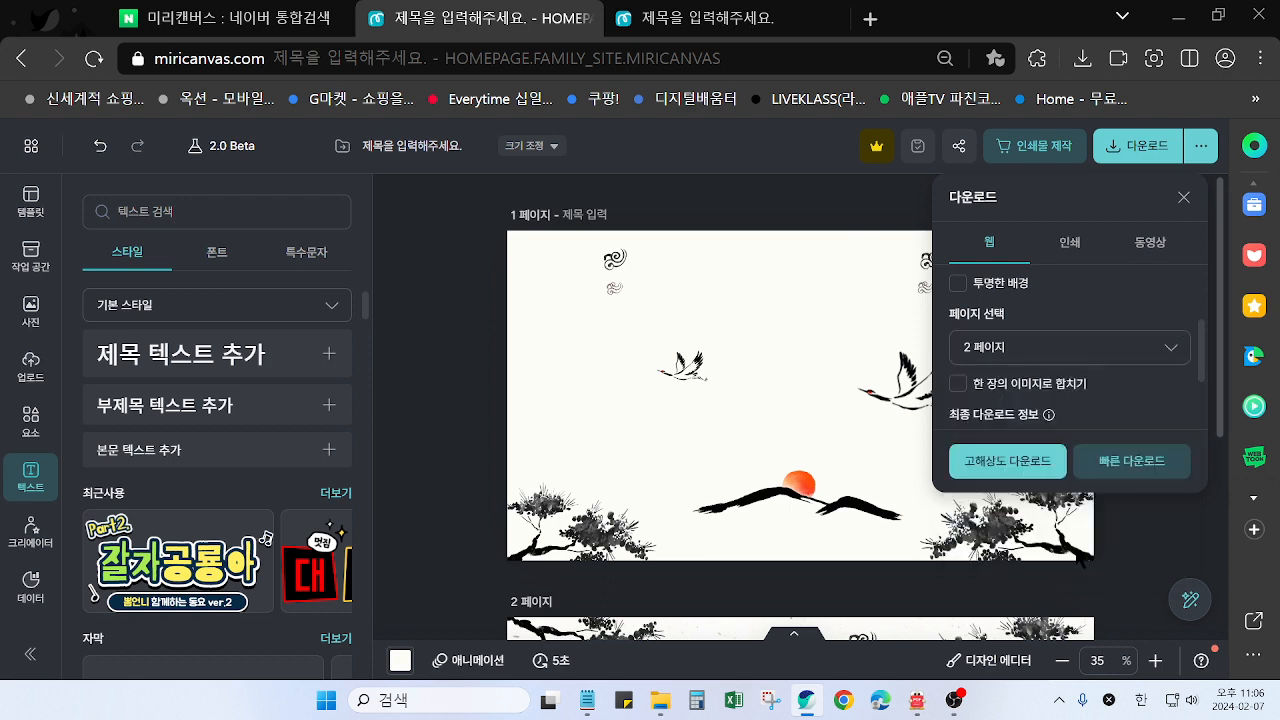
{"action": "left_click", "coordinate": [1006, 465]}
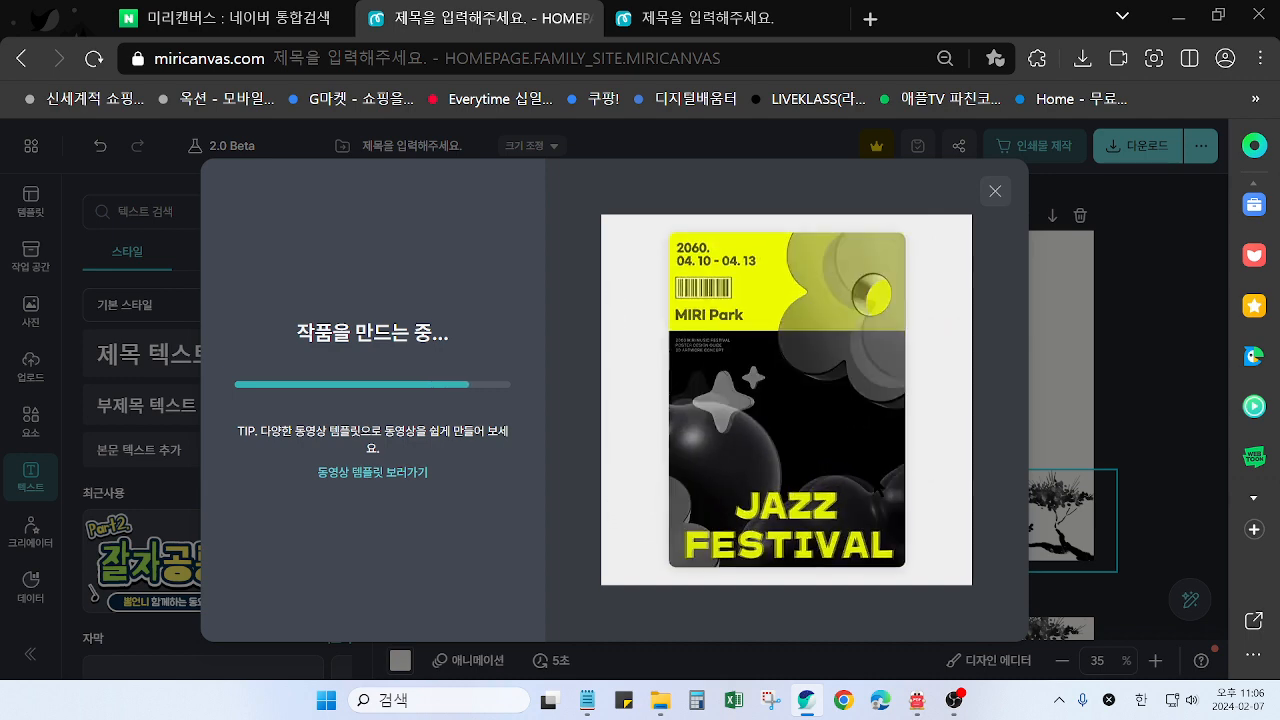
Save the greeting-text page as 카드-2.png alongside 카드-1.png in the personally named desktop folder, and dismiss the download-complete message
{"action": "left_click", "coordinate": [686, 336]}
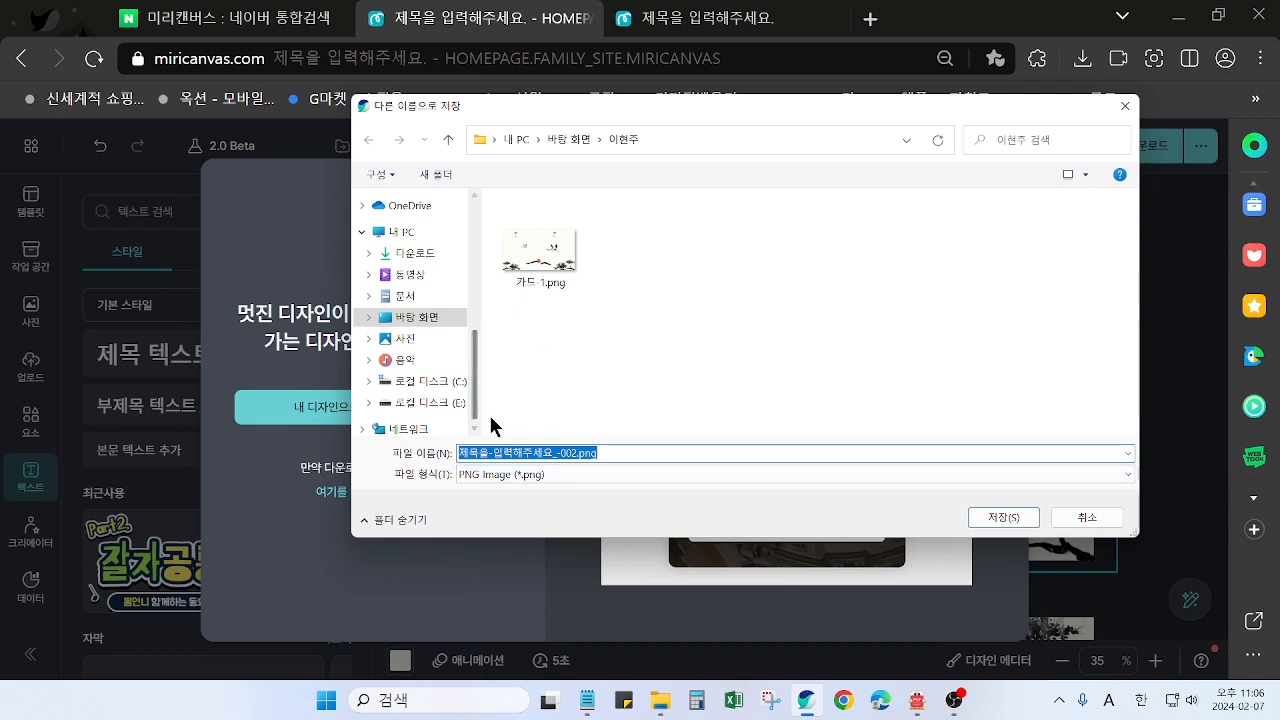
{"action": "left_click", "coordinate": [540, 265]}
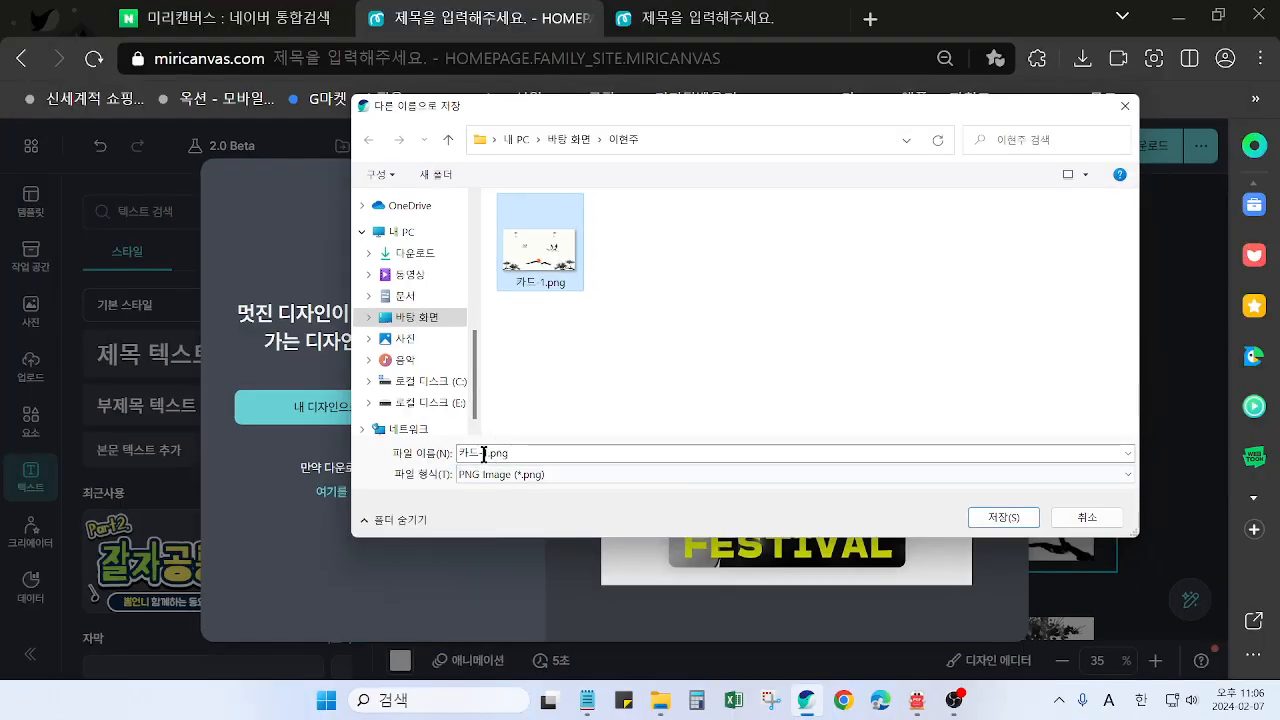
{"action": "left_click", "coordinate": [484, 454]}
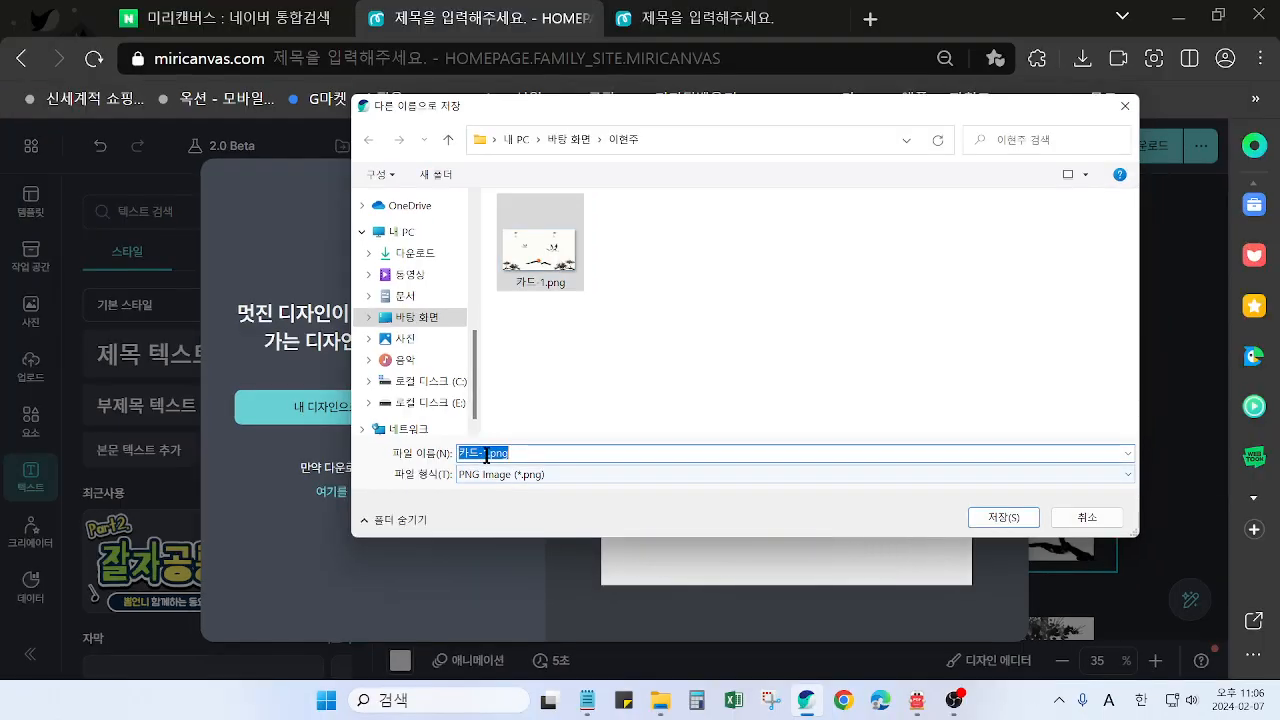
{"action": "left_click", "coordinate": [486, 455]}
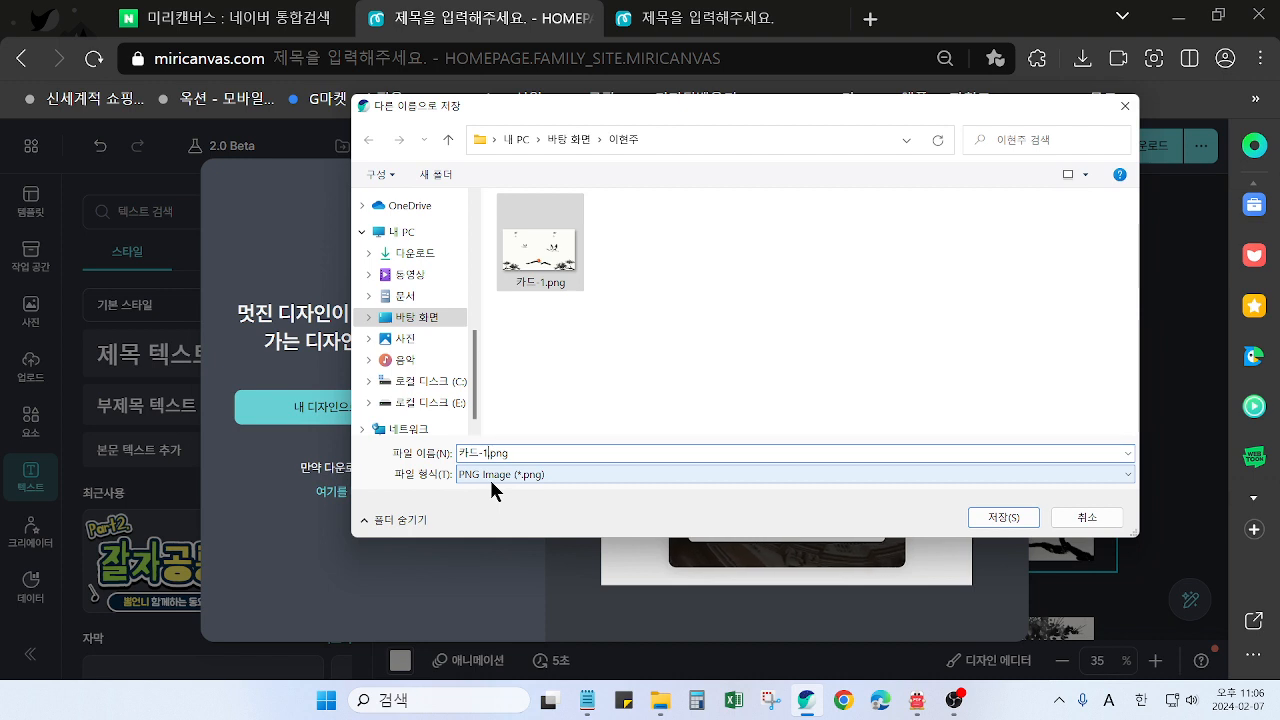
{"action": "key", "text": "BackSpace"}
{"action": "type", "text": "2"}
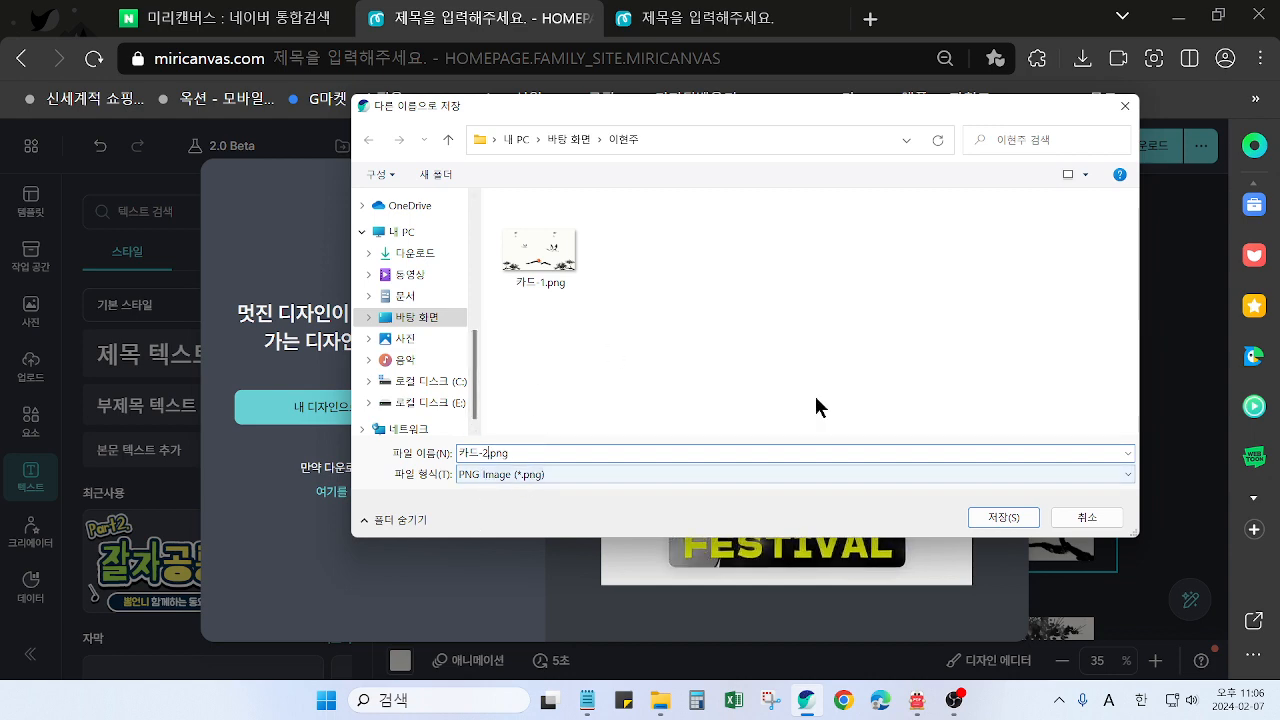
{"action": "left_click", "coordinate": [1003, 518]}
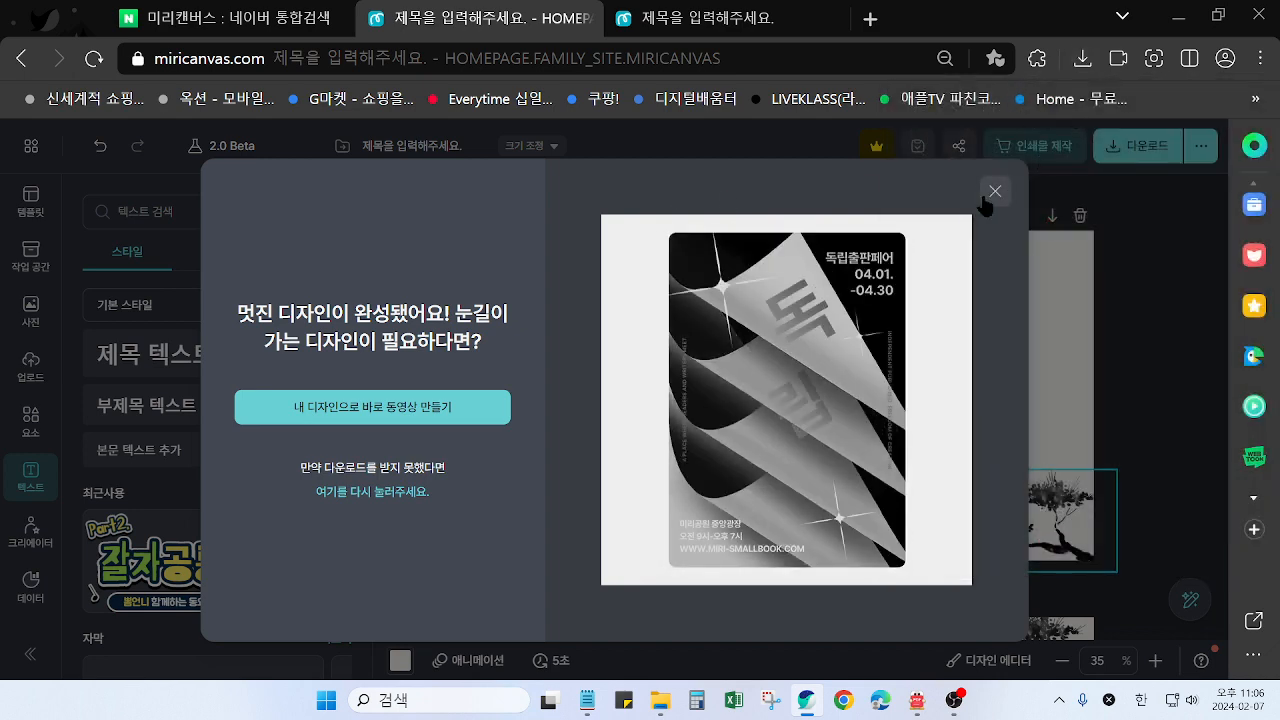
{"action": "left_click", "coordinate": [995, 191]}
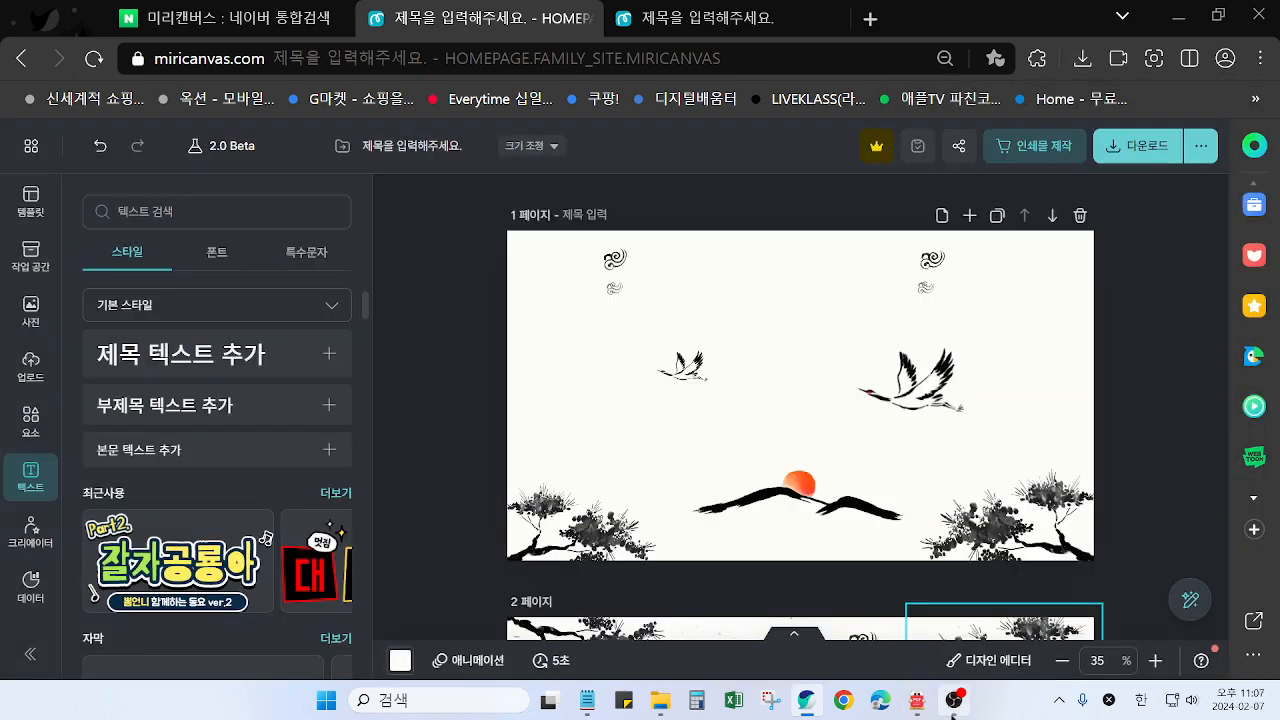
Switch to the Notepad outline, review the MiriCanvas design stage and the CapCut video-making stage, and minimize the notes
{"action": "left_click", "coordinate": [587, 700]}
{"action": "left_click_drag", "start_coordinate": [107, 330], "coordinate": [566, 334]}
{"action": "left_click_drag", "start_coordinate": [114, 588], "coordinate": [595, 610]}
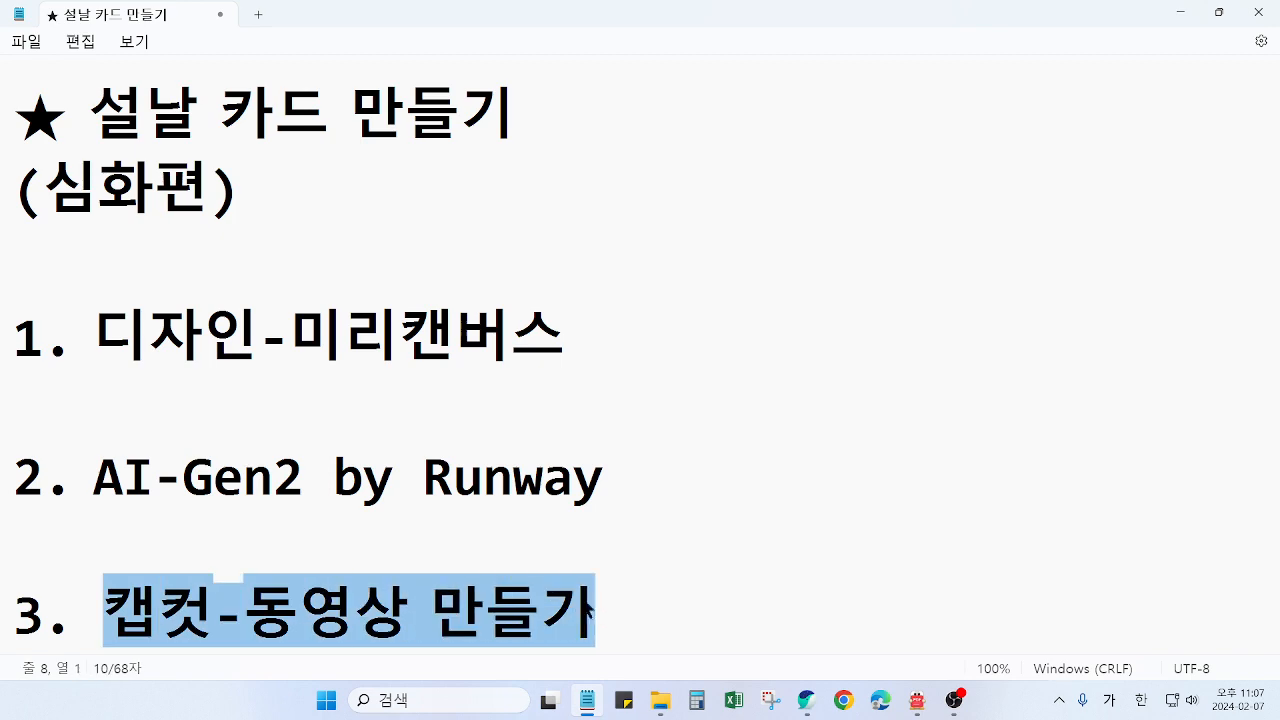
{"action": "left_click", "coordinate": [655, 616]}
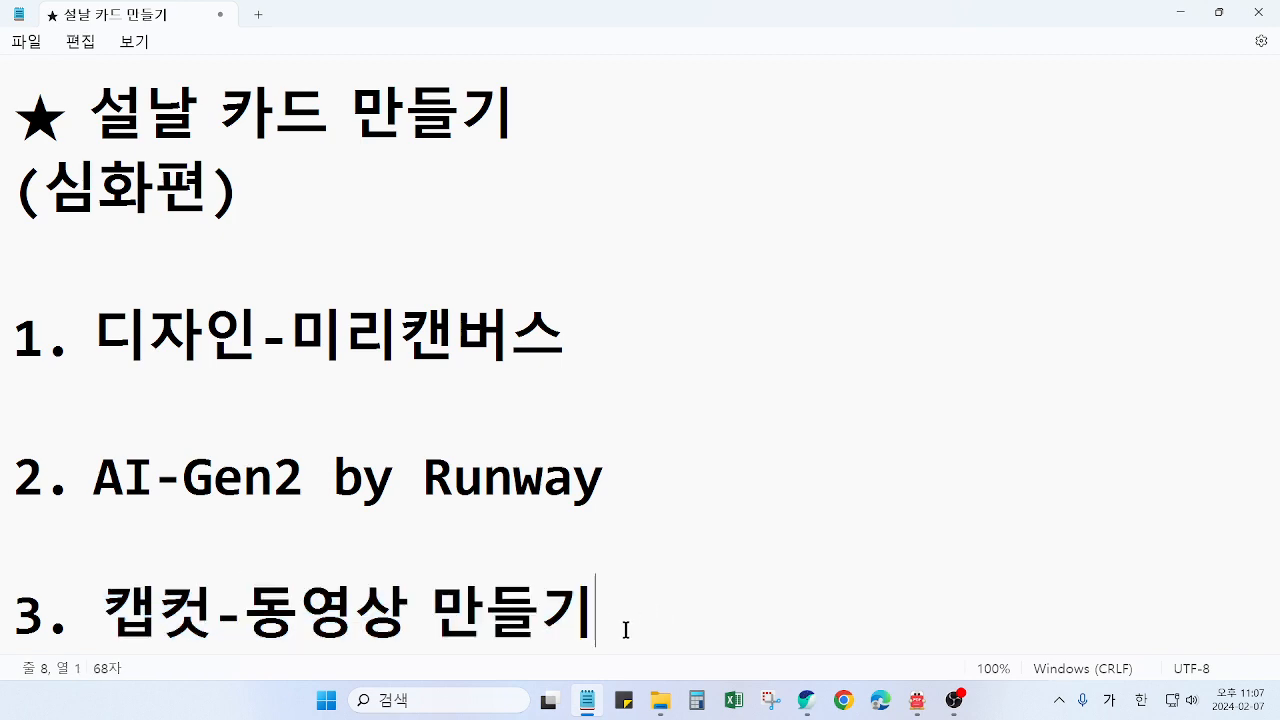
{"action": "left_click", "coordinate": [1181, 14]}
{"action": "left_click", "coordinate": [966, 708]}
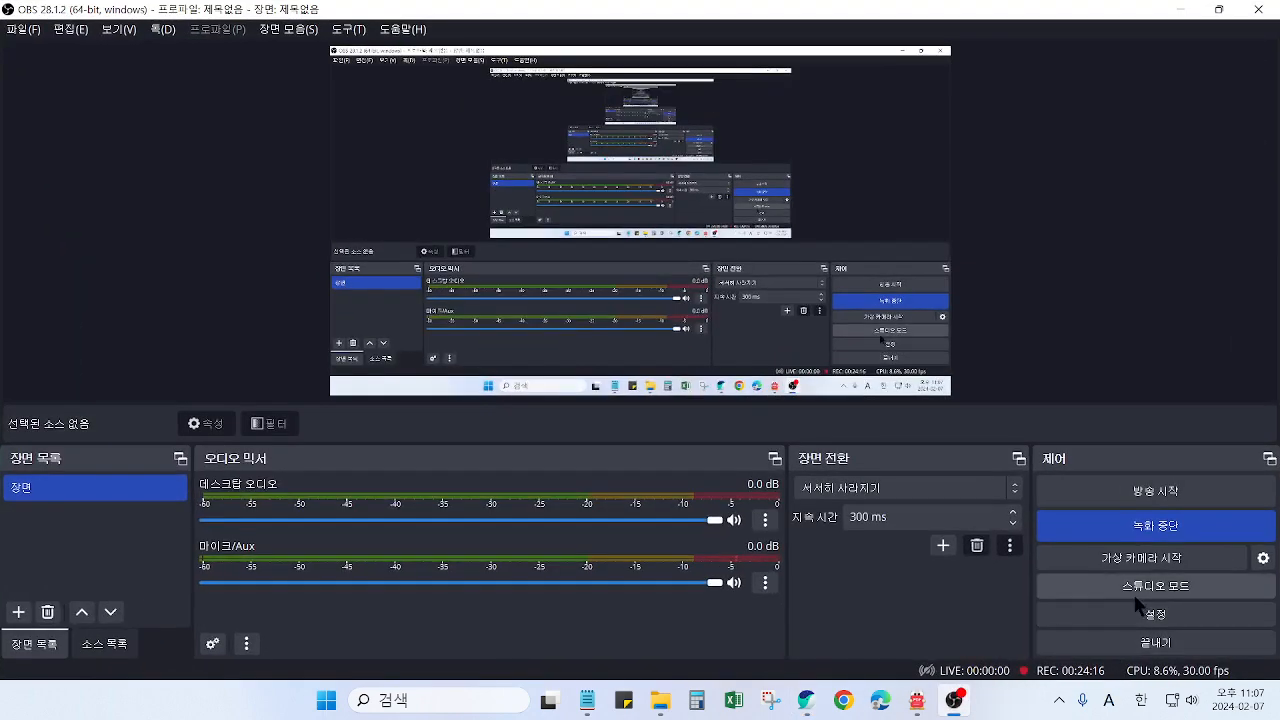